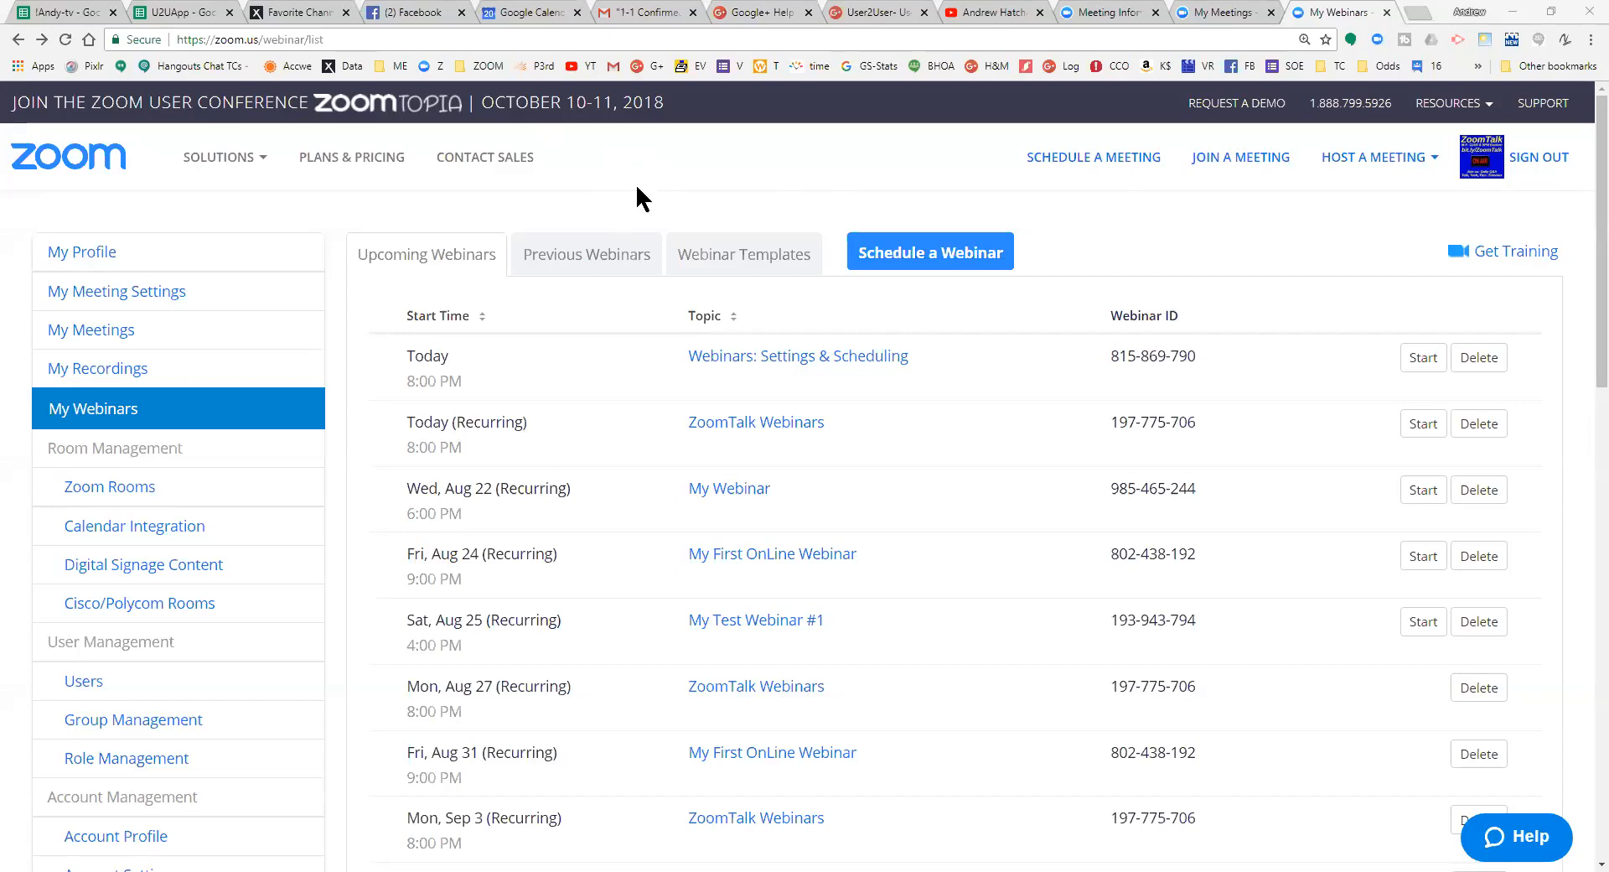
Look over the account navigation down to the advanced sections and browse the list of upcoming webinars
mouse_move(241, 160)
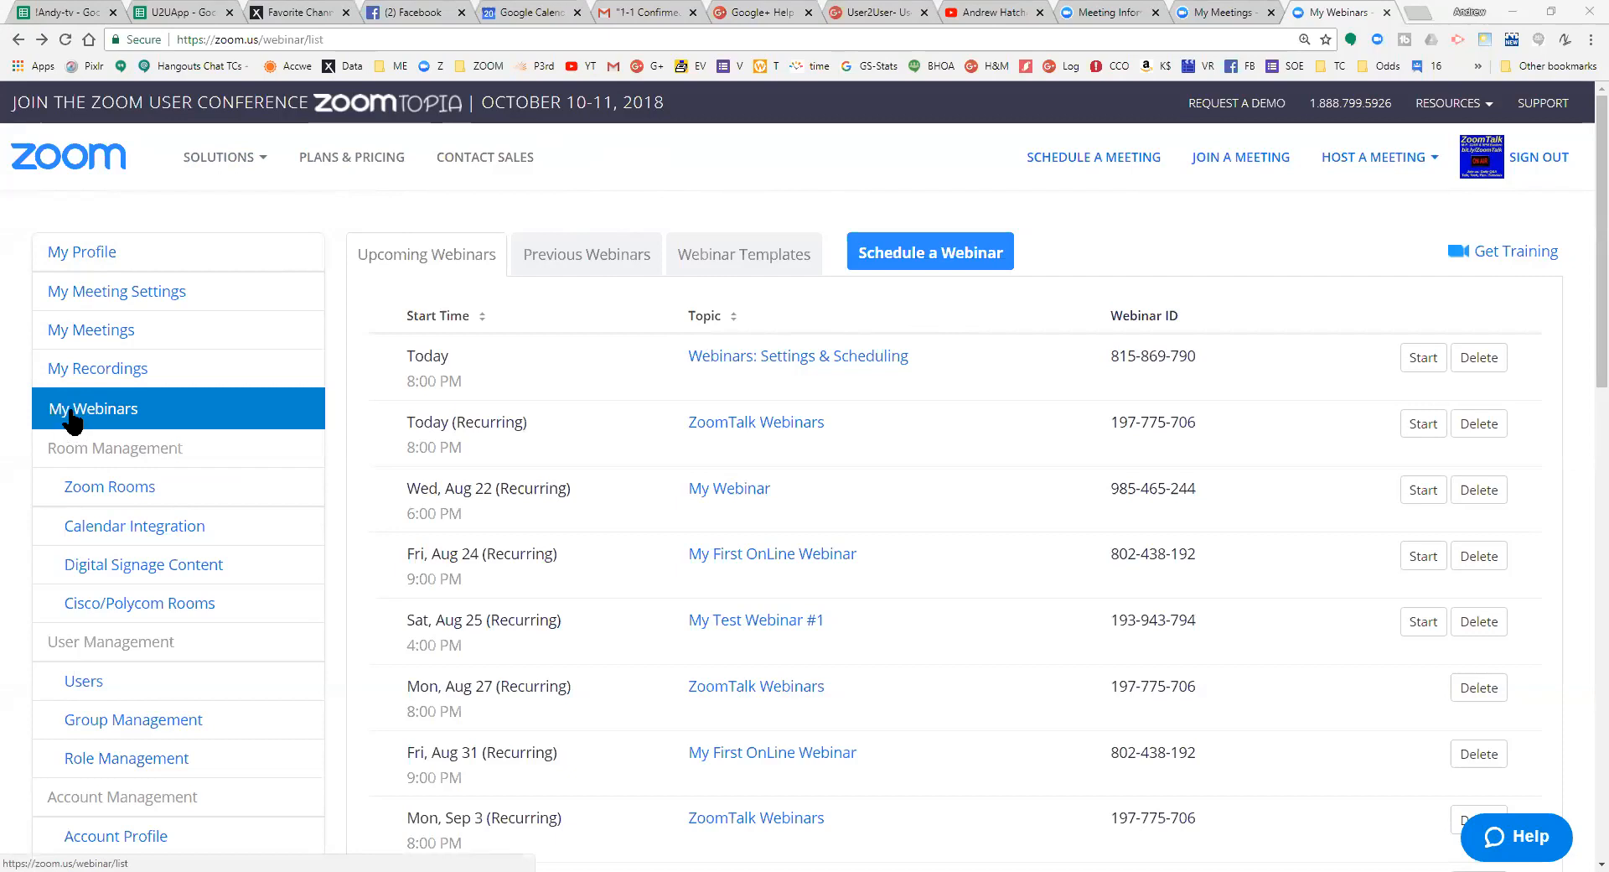
scroll(176, 637, "down", 3)
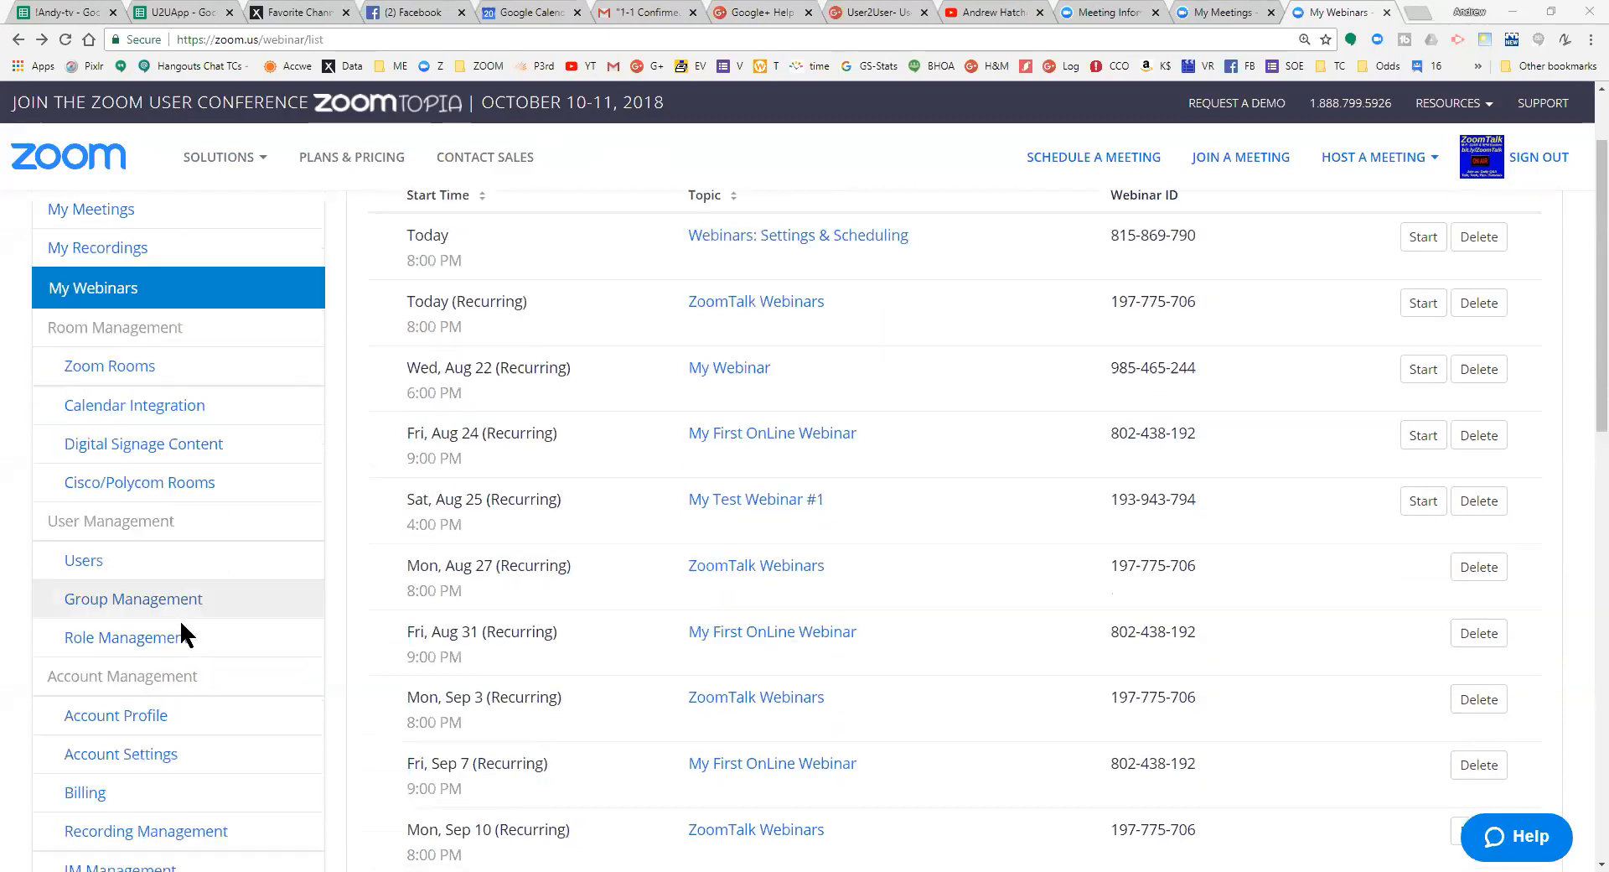
scroll(168, 625, "down", 2)
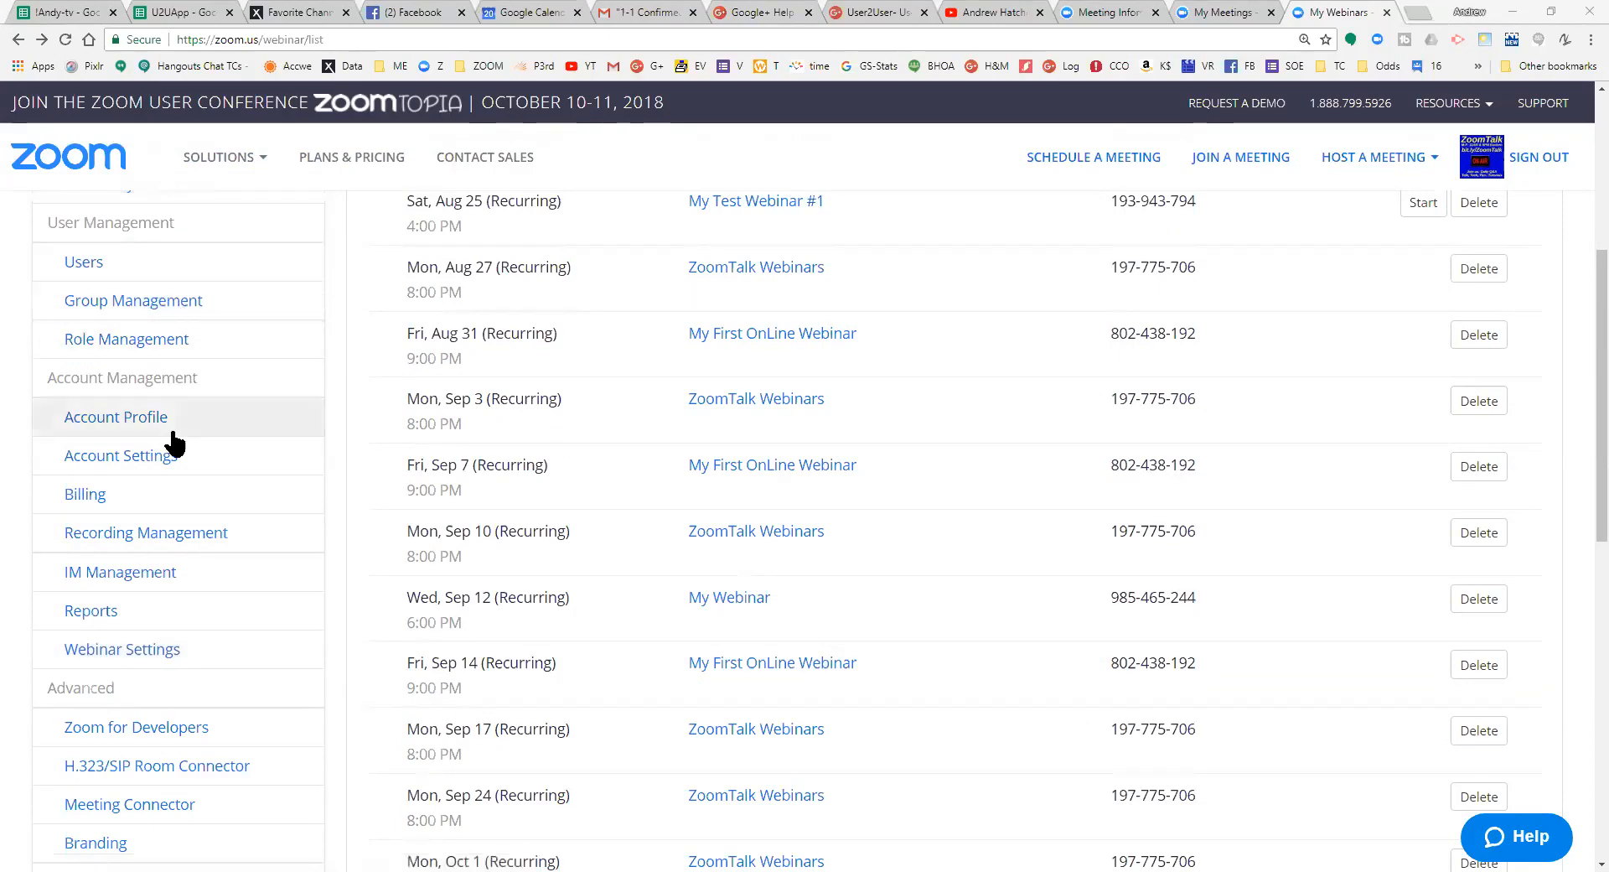
scroll(178, 453, "down", 2)
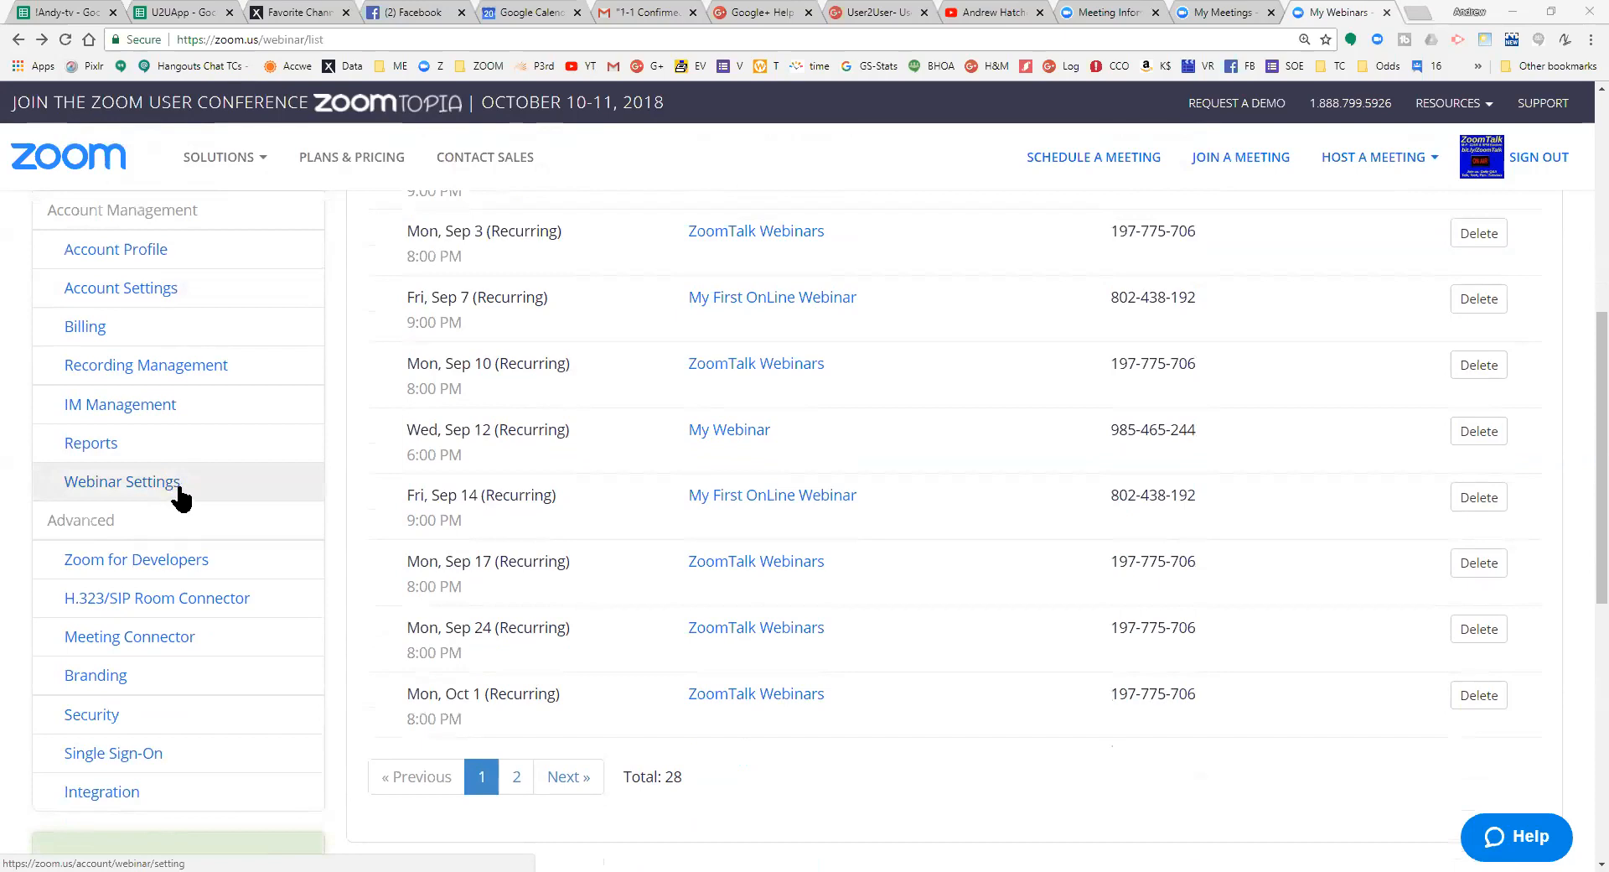
scroll(180, 498, "down", 2)
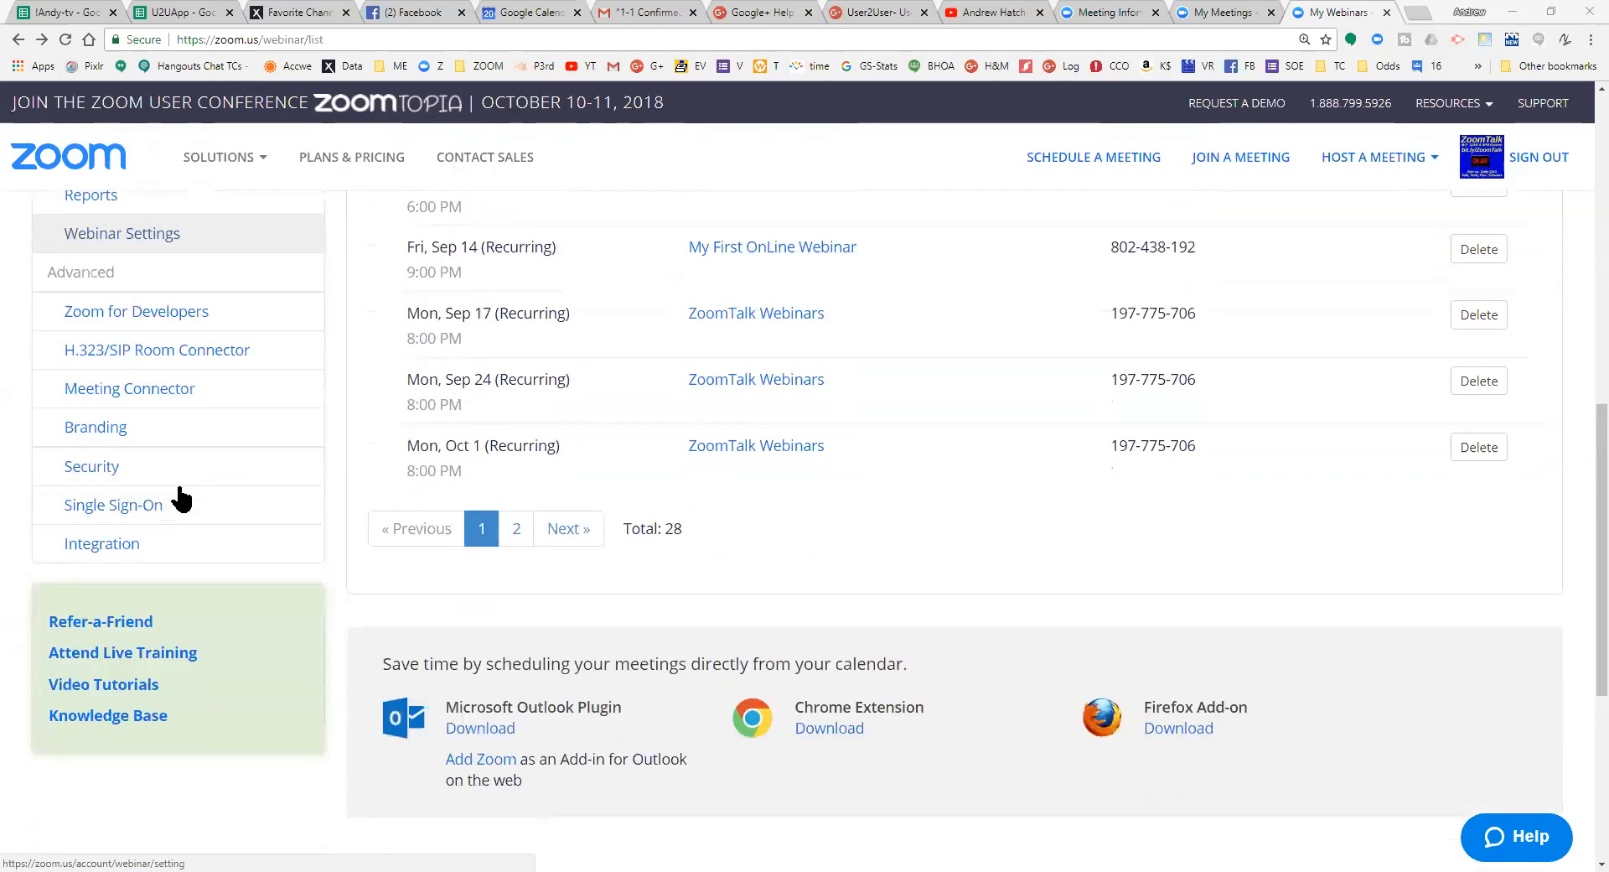
scroll(172, 490, "up", 2)
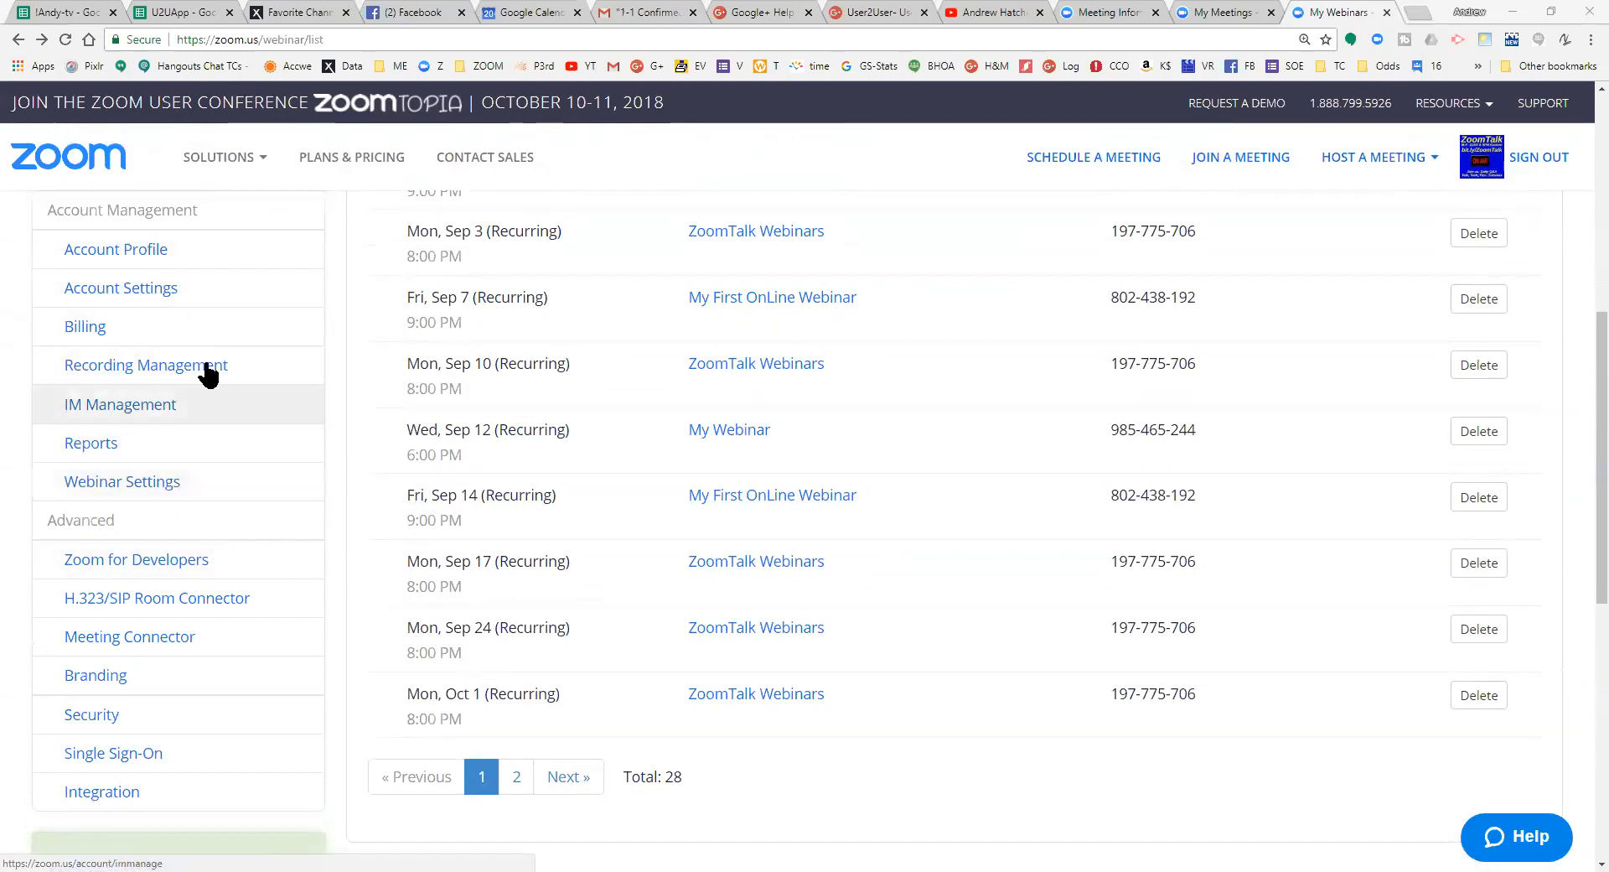
scroll(218, 251, "up", 3)
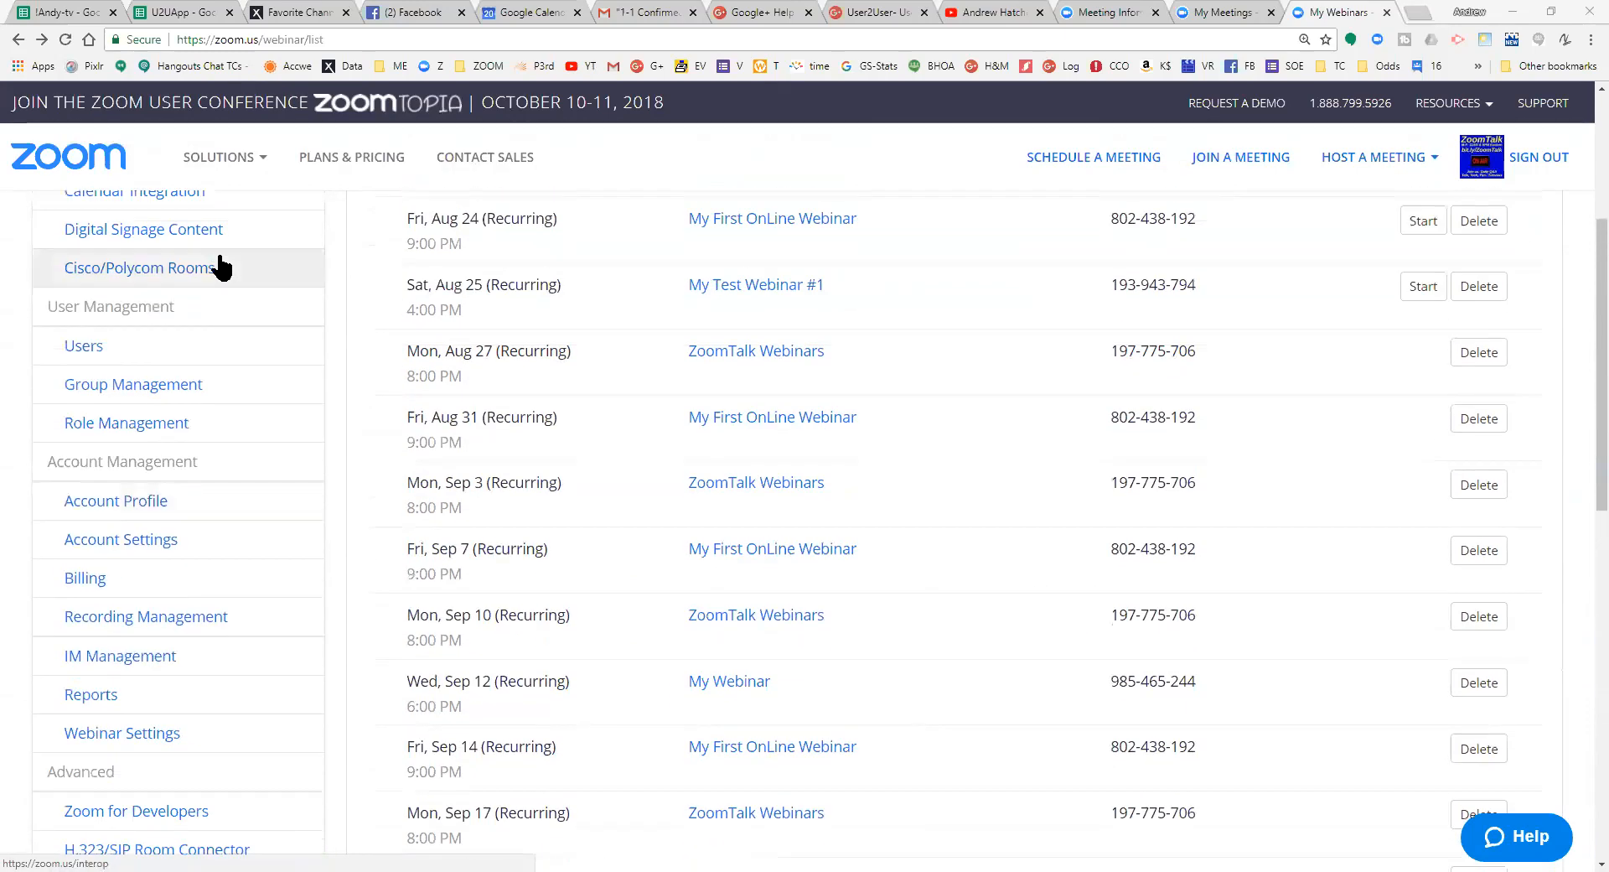
scroll(209, 264, "up", 2)
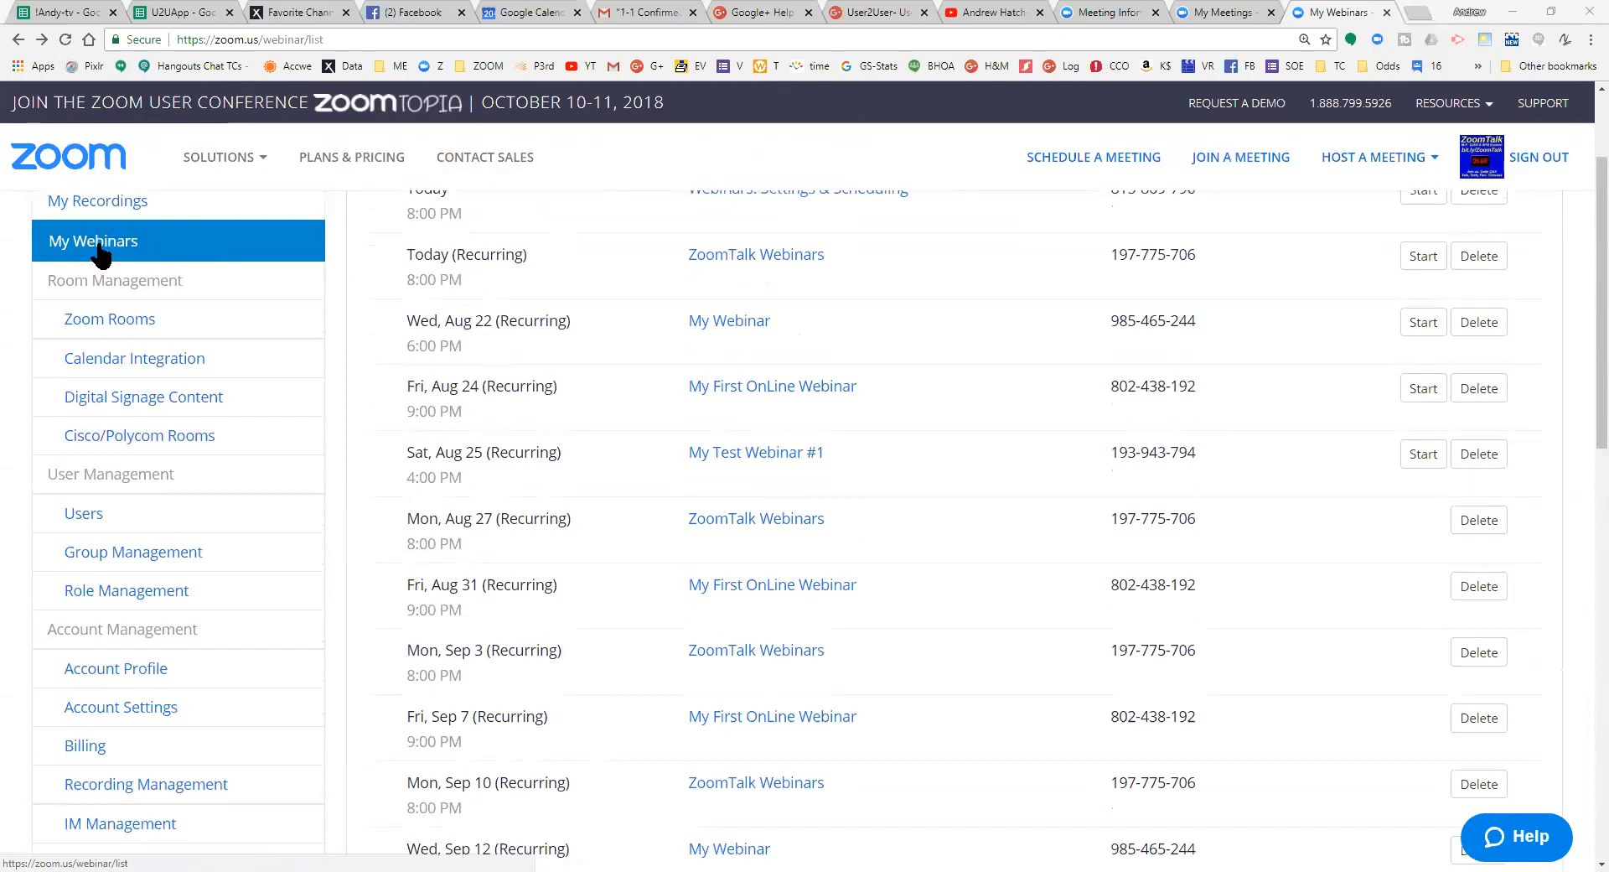
scroll(962, 414, "up", 2)
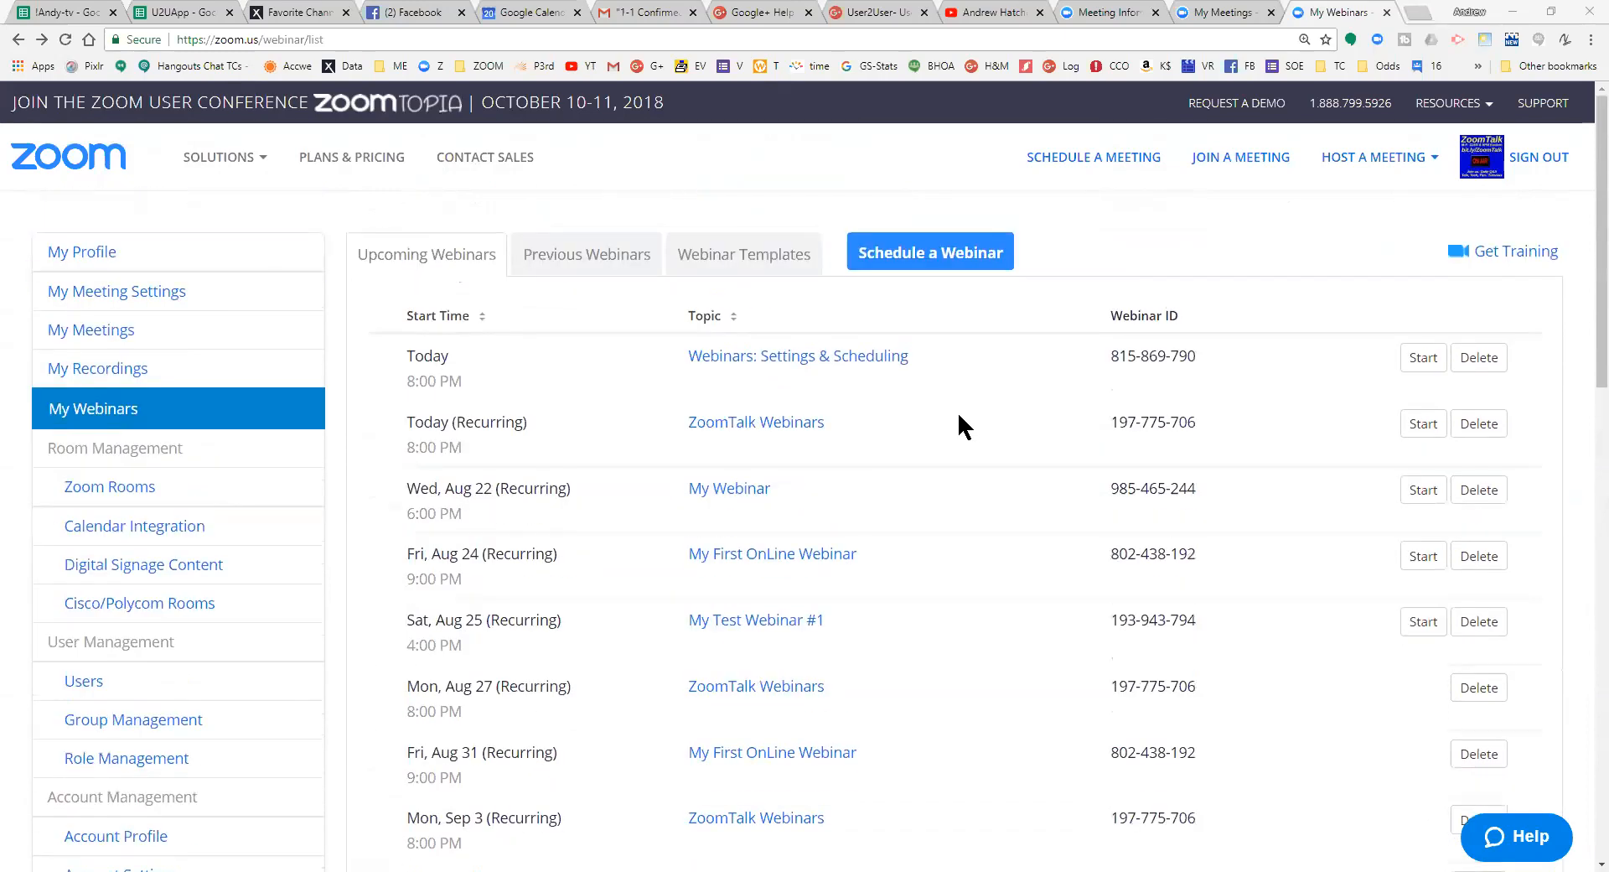
scroll(919, 359, "down", 1)
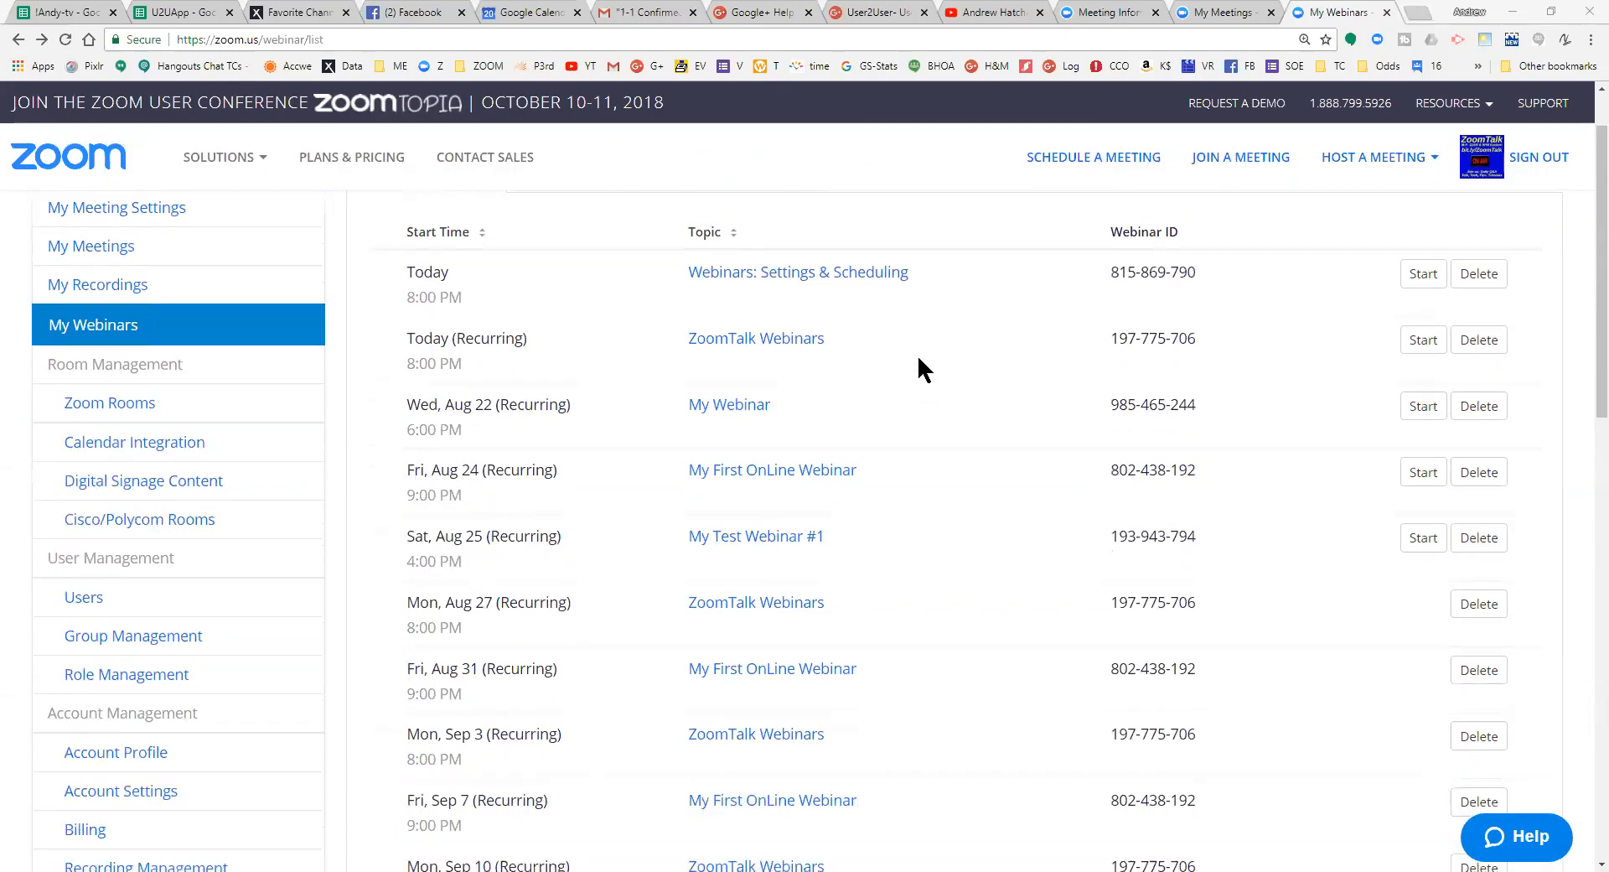
scroll(917, 357, "down", 4)
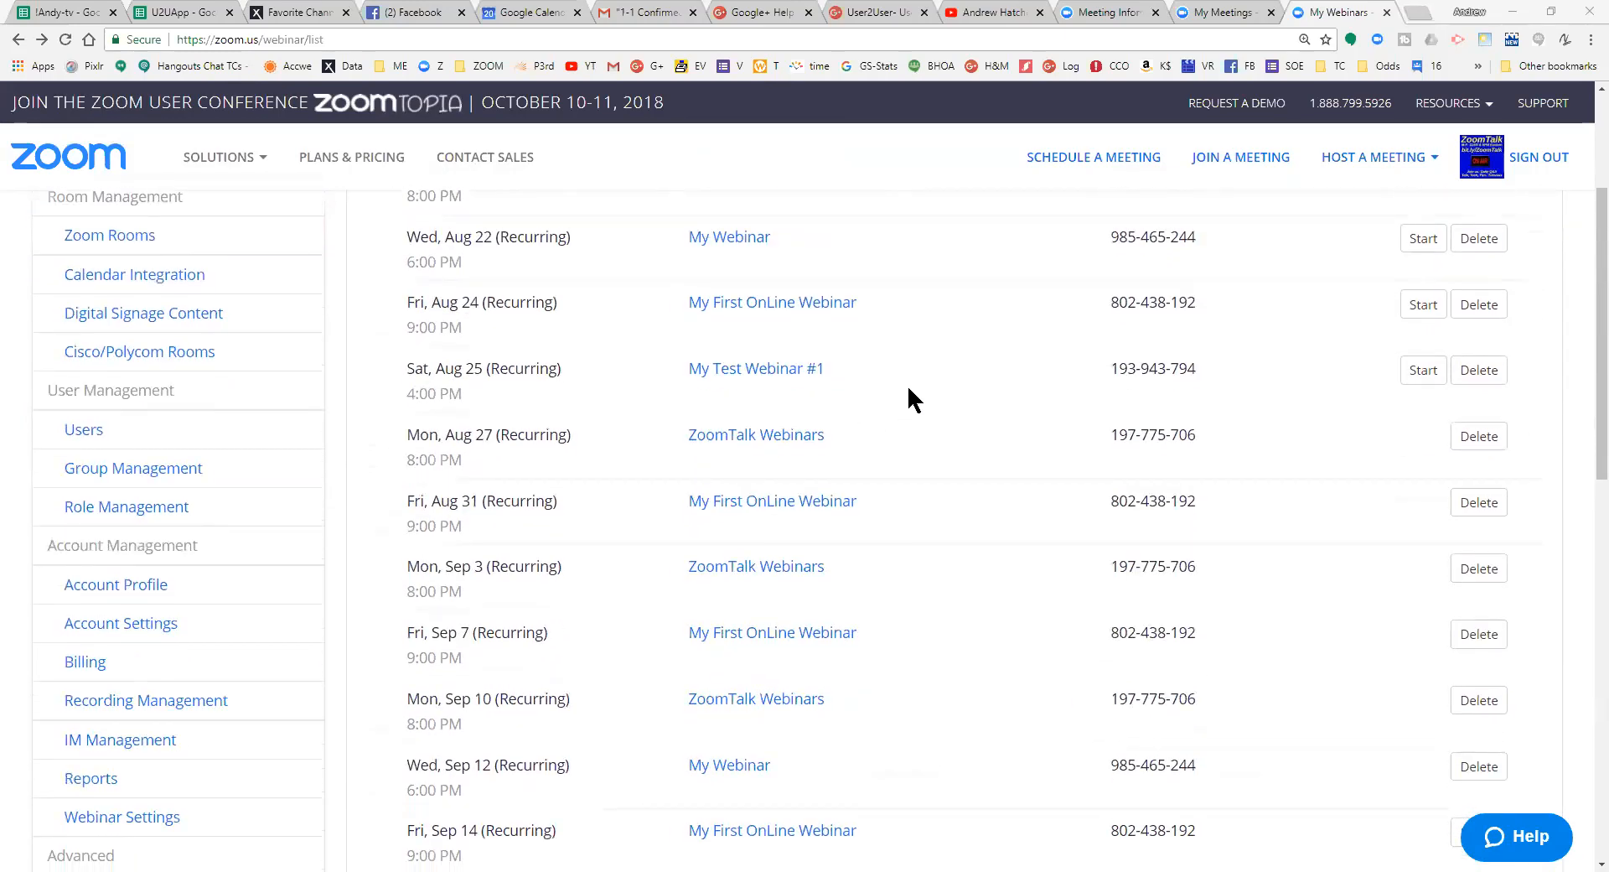
scroll(843, 495, "down", 2)
scroll(865, 459, "up", 1)
scroll(852, 469, "down", 1)
scroll(863, 419, "up", 7)
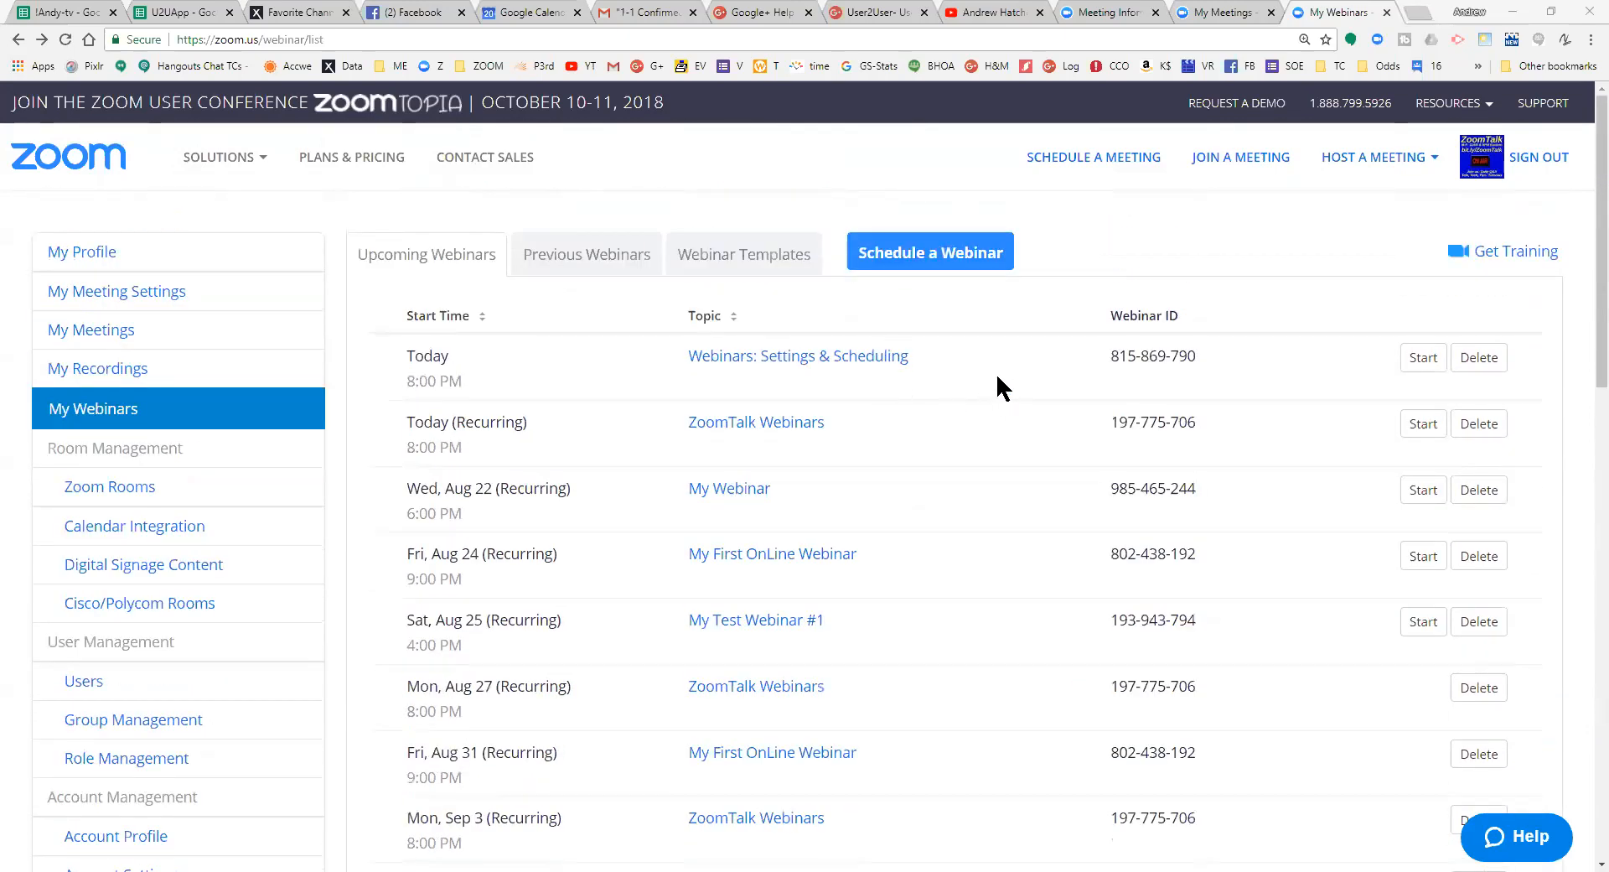
Start scheduling a new webinar and set its topic to "My Demo Webinar #2"
left_click(931, 257)
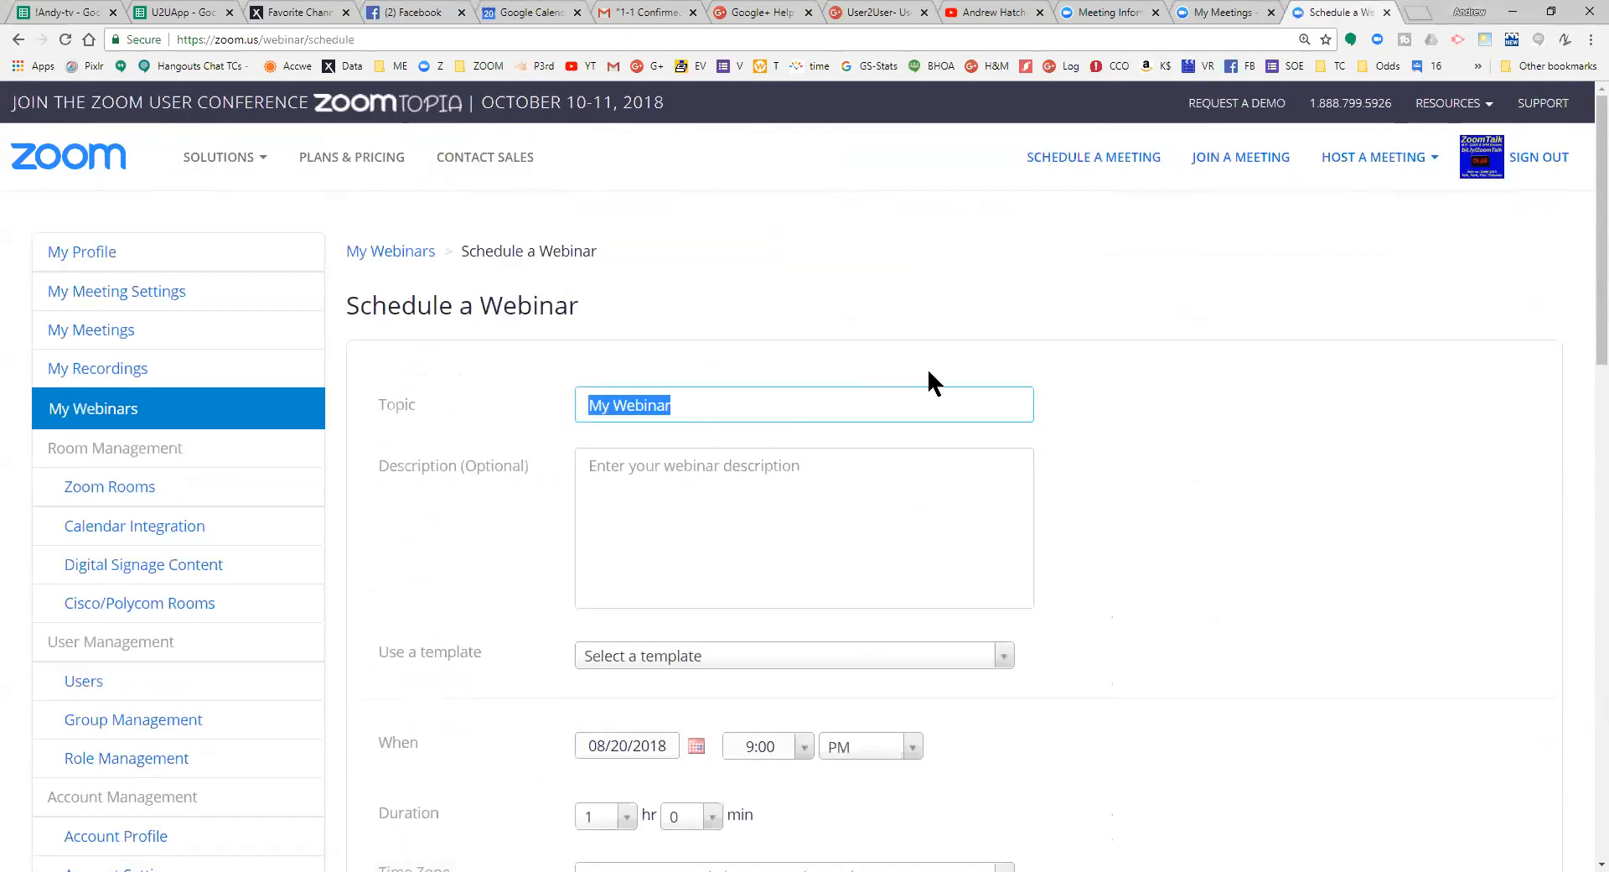
left_click(617, 408)
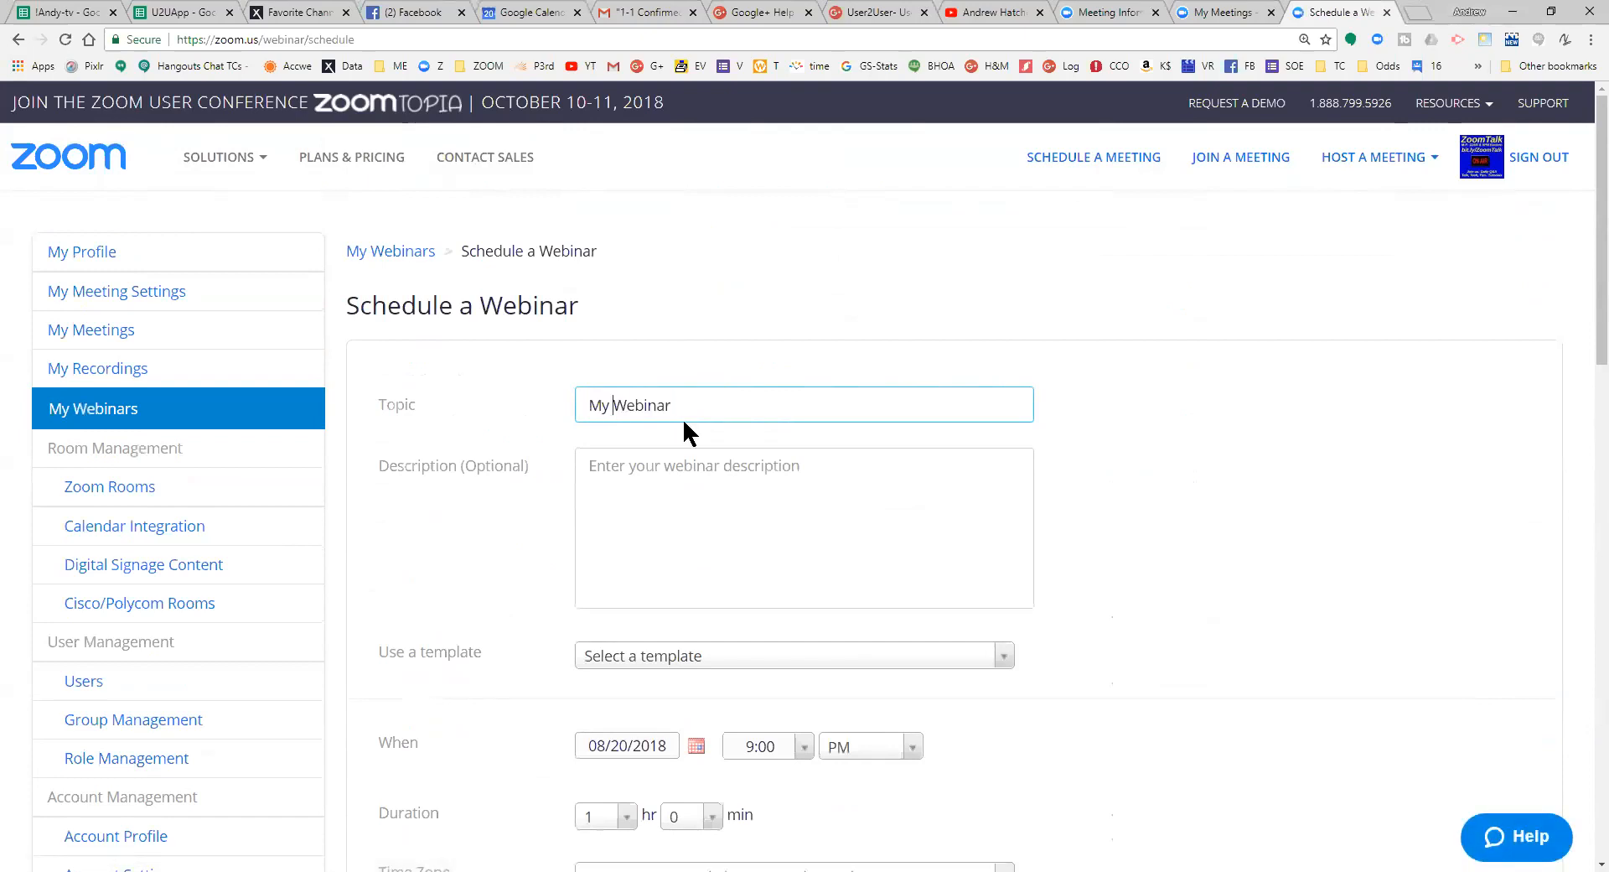
type("De")
type("@")
key("BackSpace")
type("2")
Enable the practice session in the new webinar's options
scroll(508, 471, "down", 2)
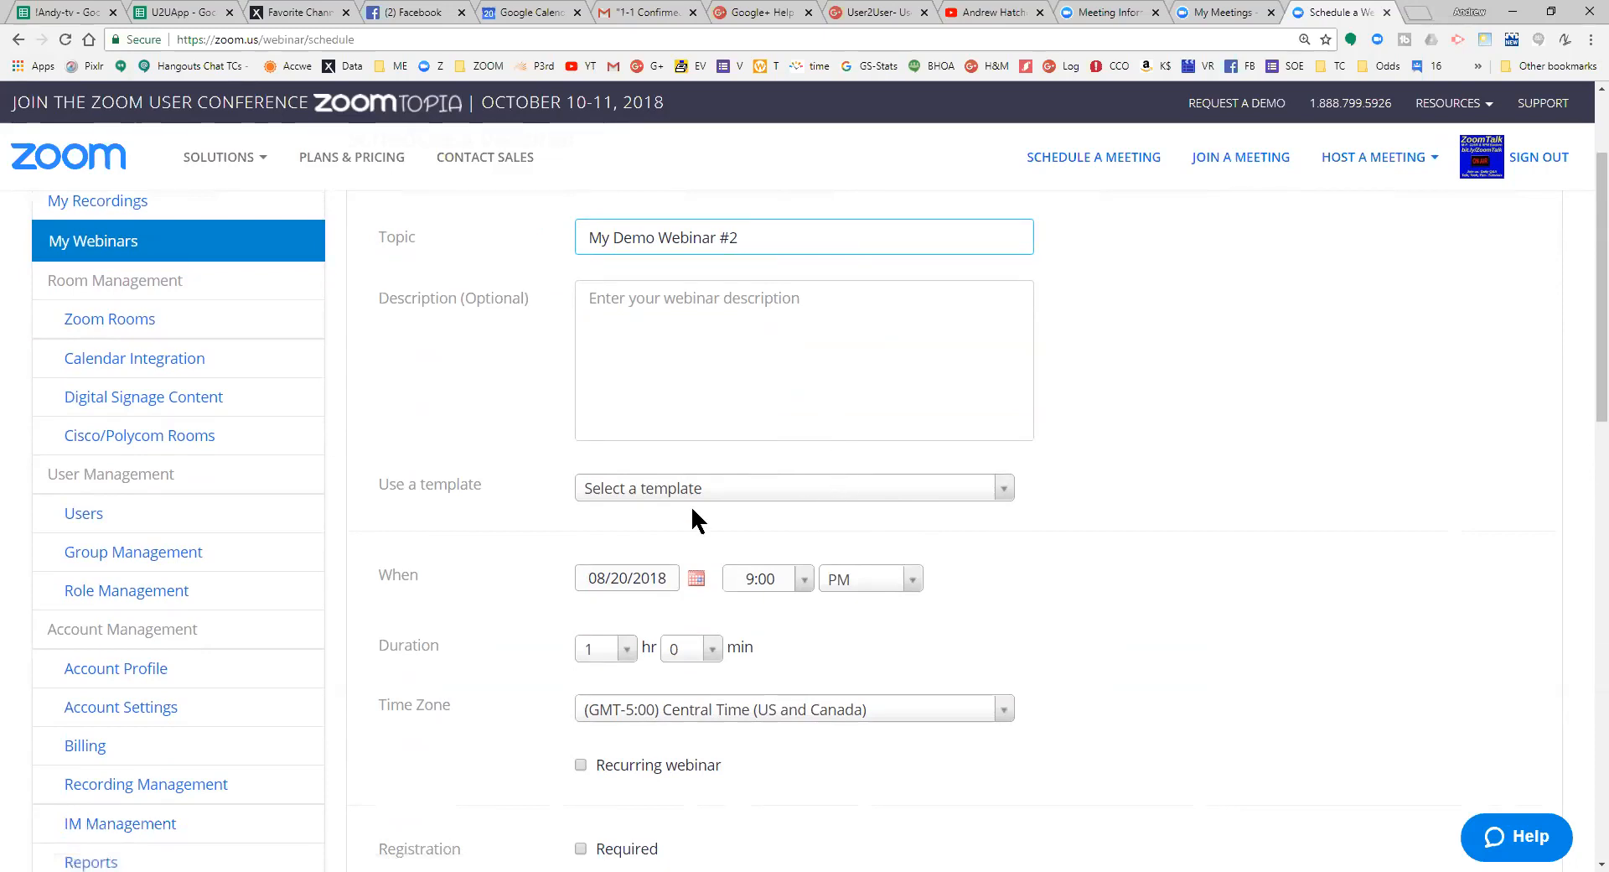
scroll(1127, 402, "down", 3)
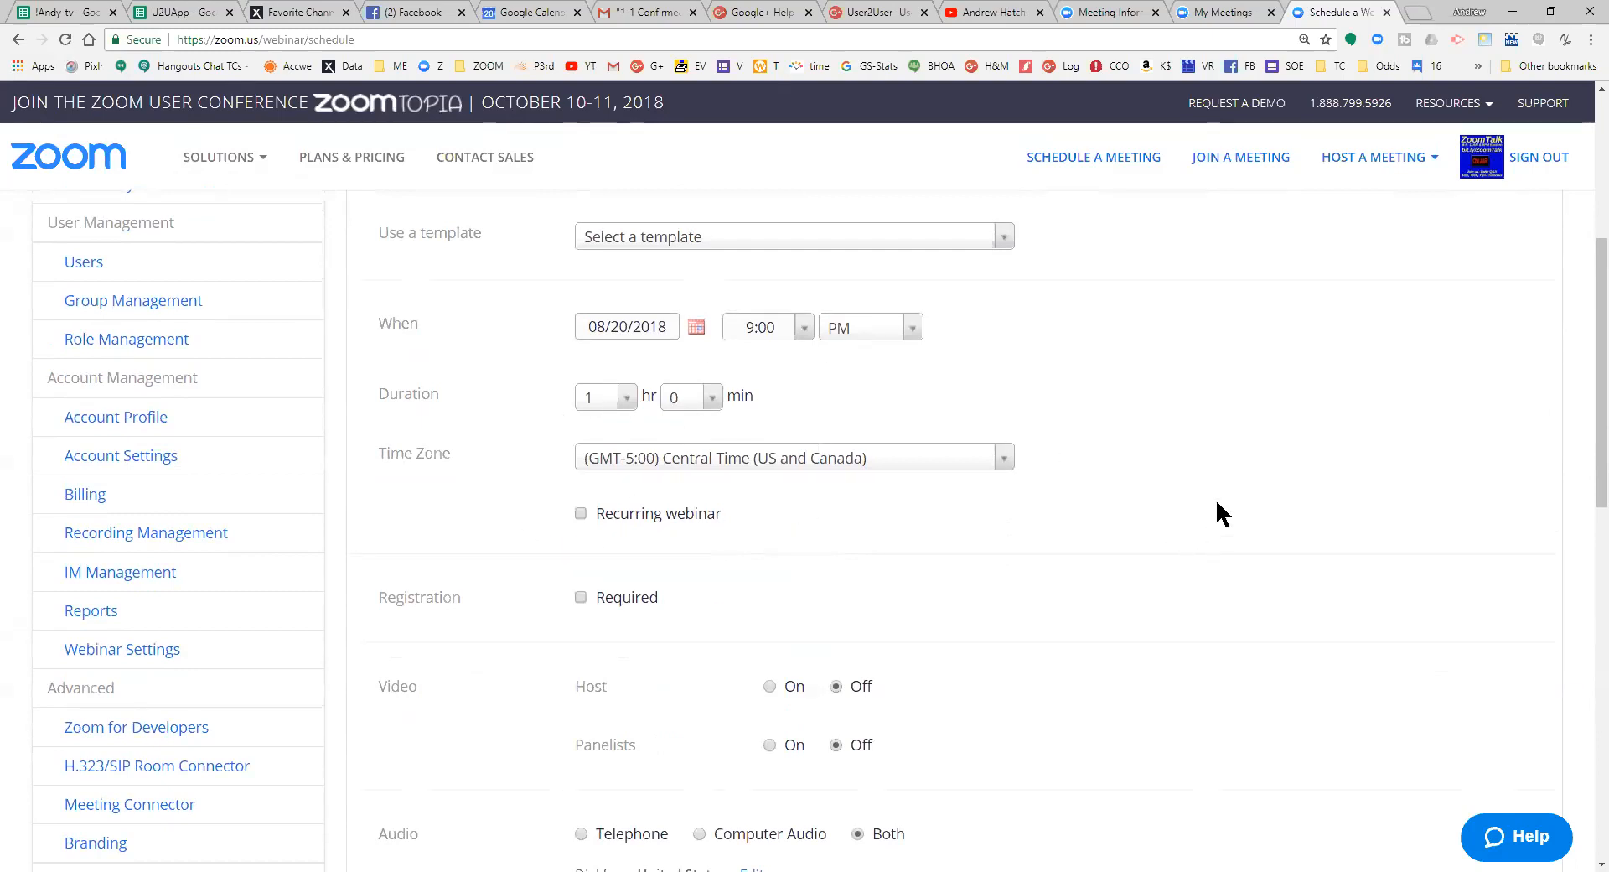
scroll(1217, 491, "down", 2)
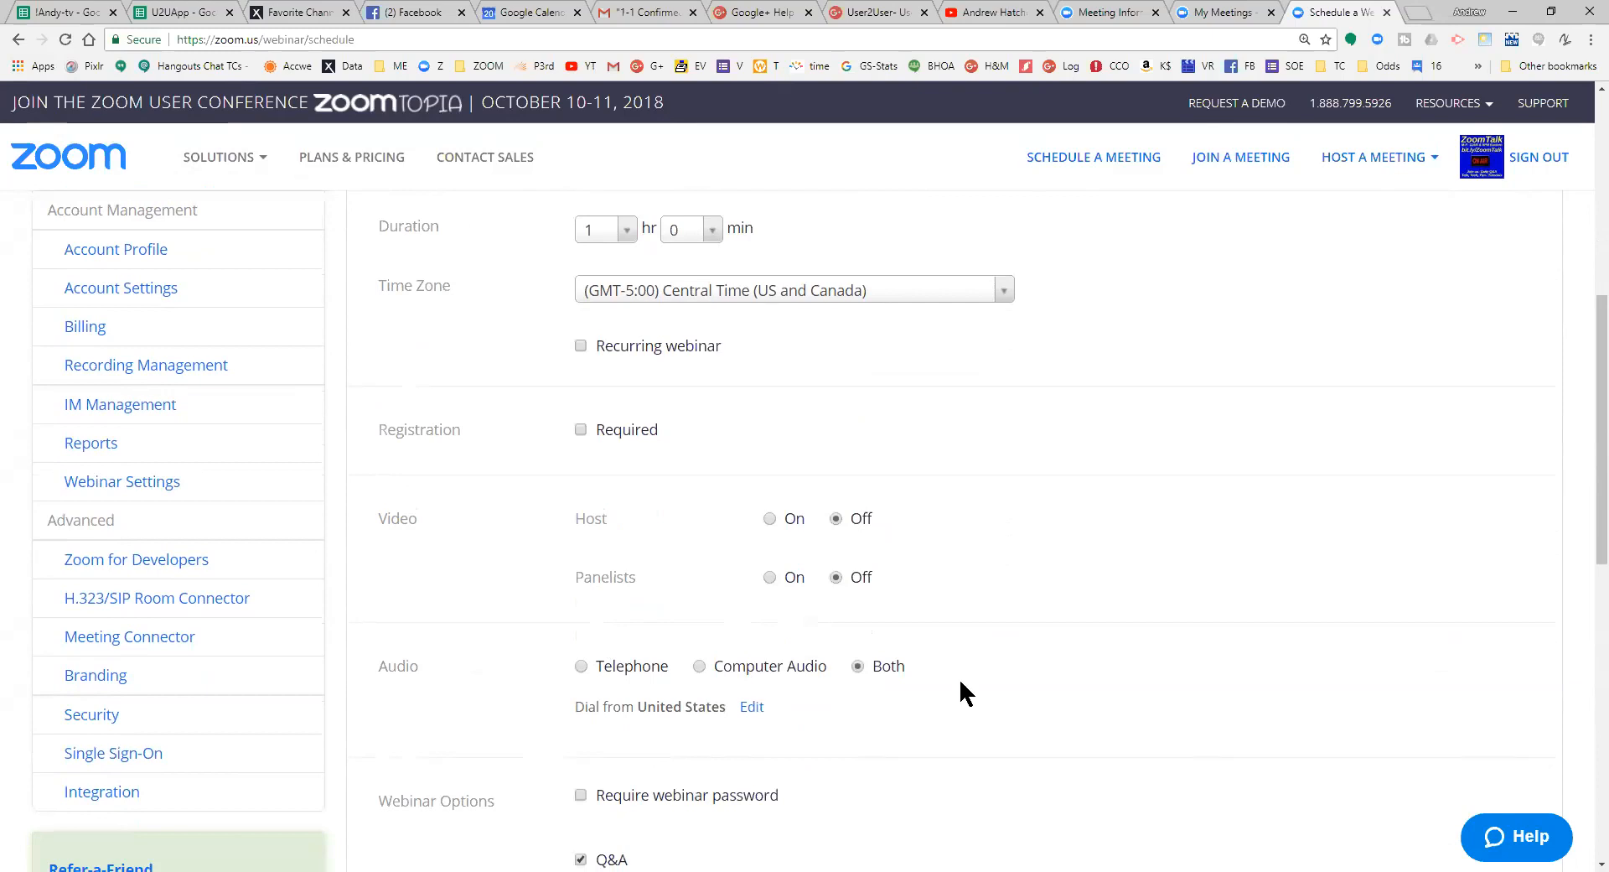
scroll(1128, 546, "down", 2)
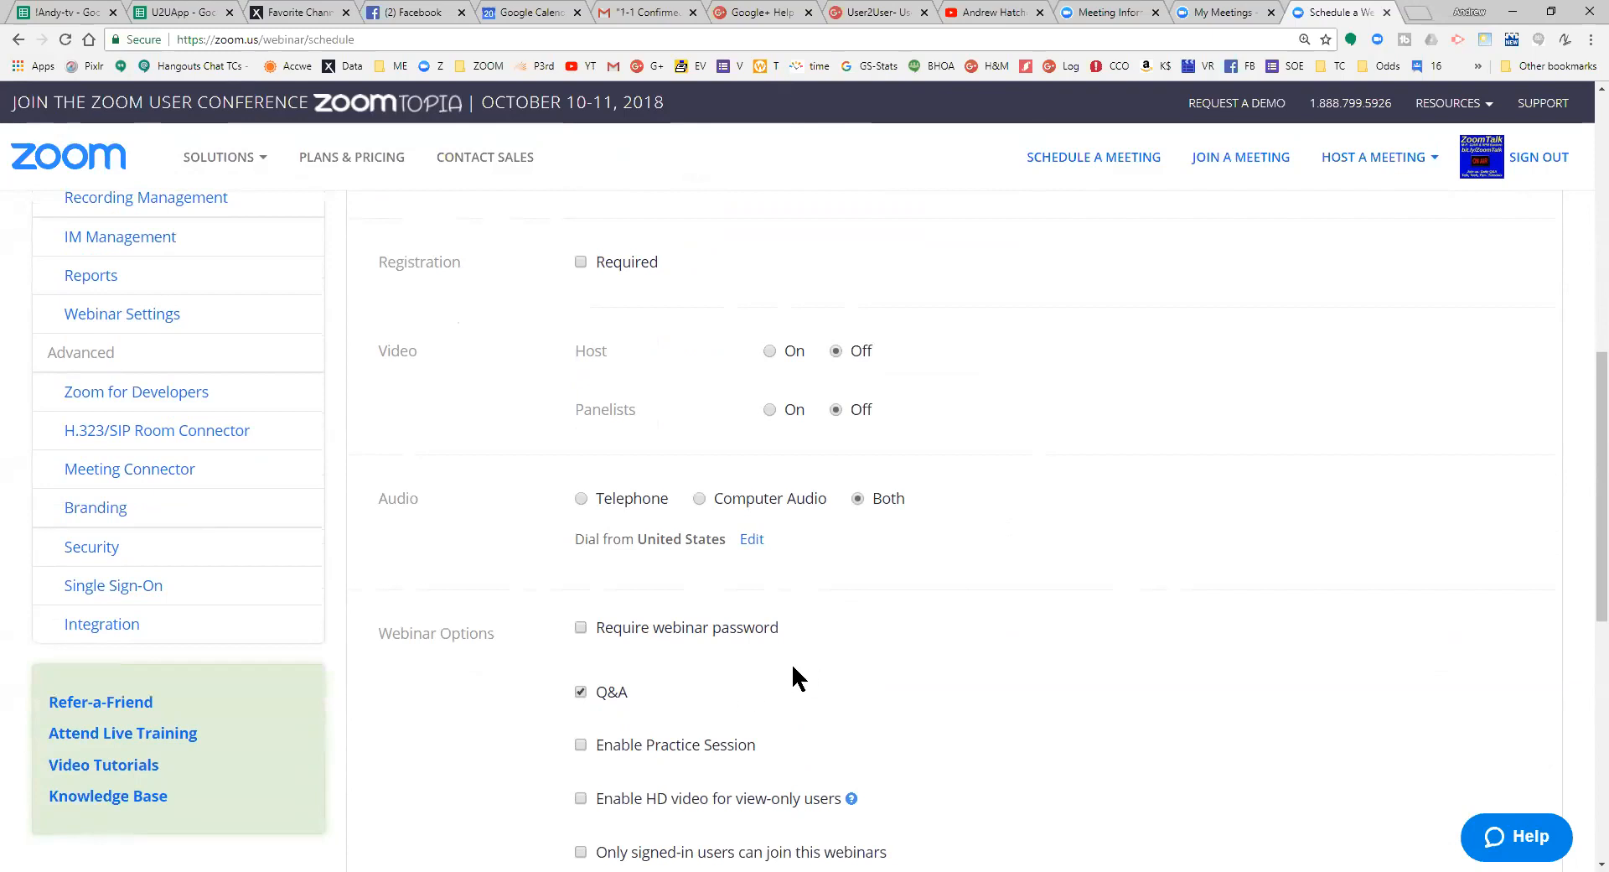
scroll(1069, 587, "down", 3)
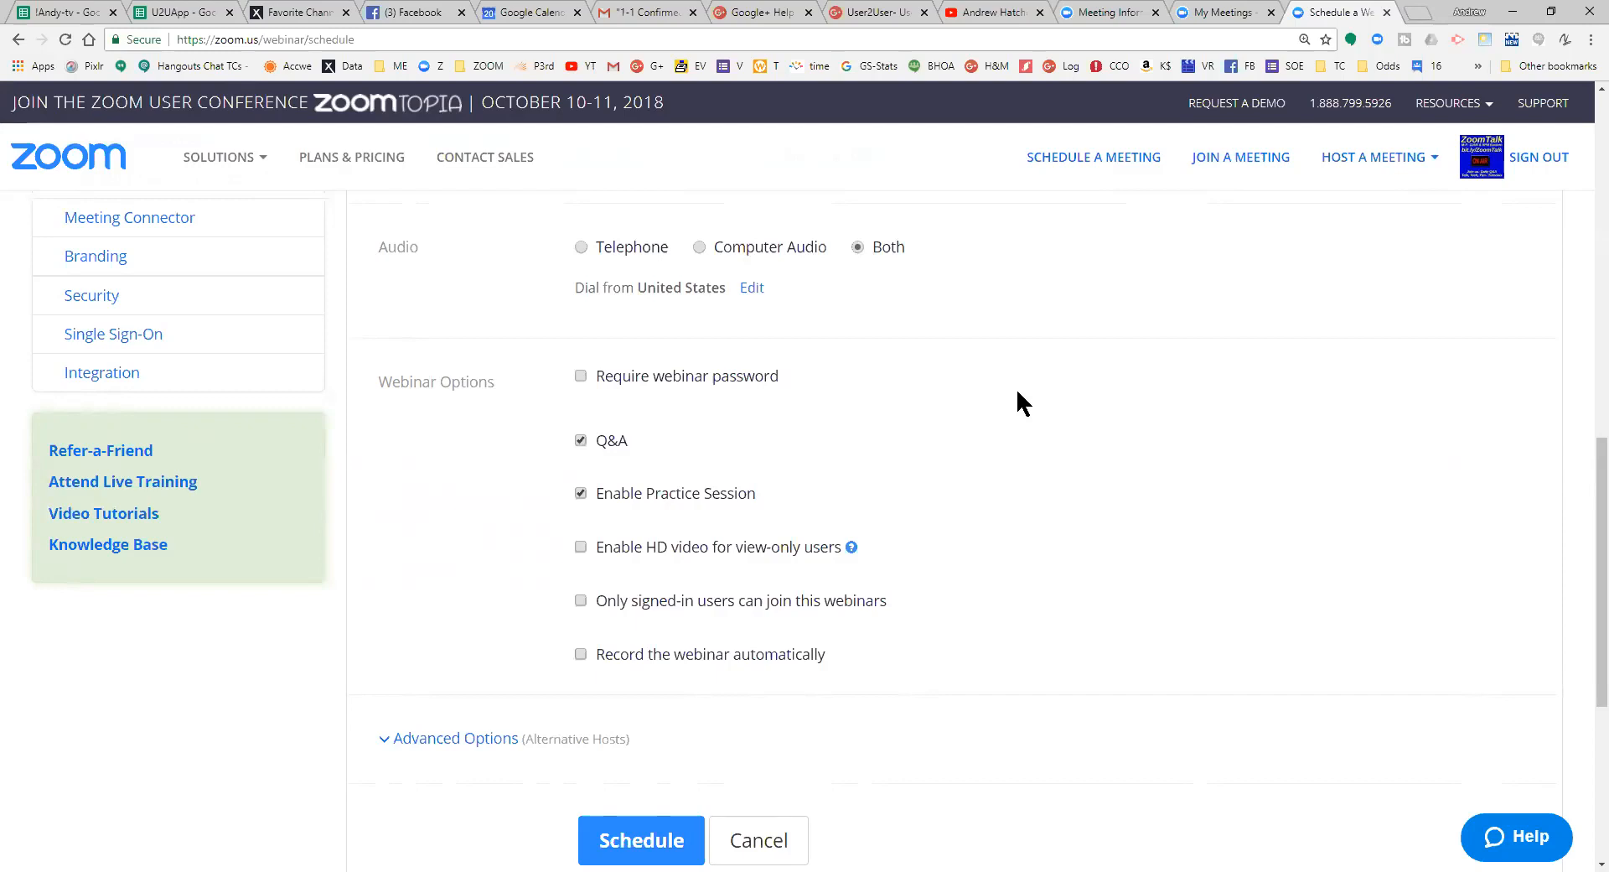
Expand the advanced options with the alternative hosts setting, leave it empty and schedule the webinar
scroll(1047, 352, "down", 3)
scroll(922, 335, "up", 1)
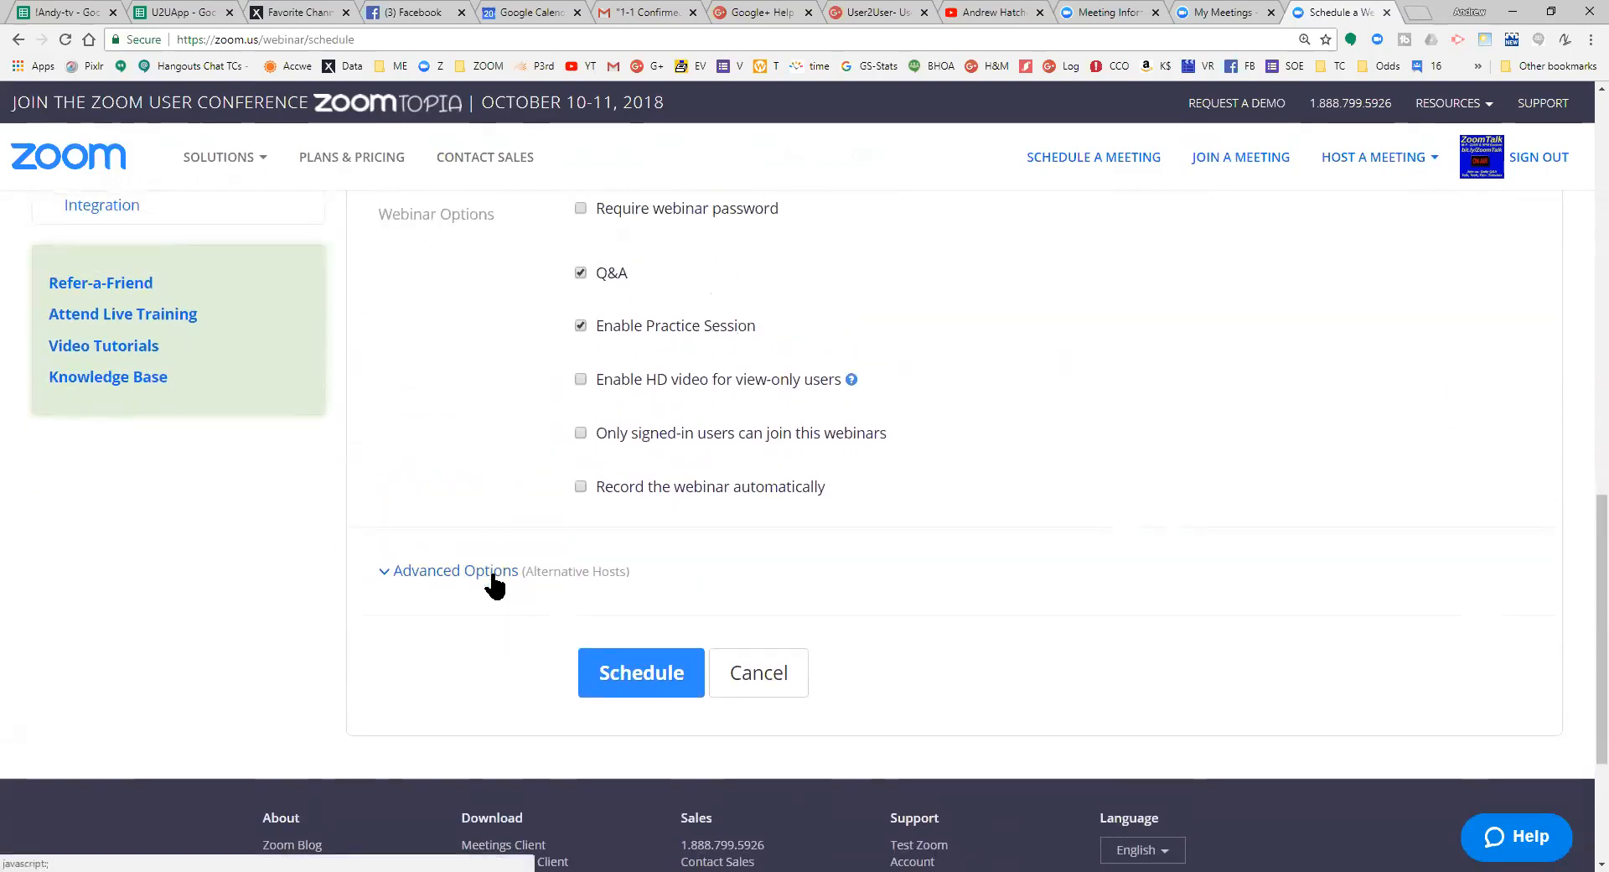
left_click(492, 573)
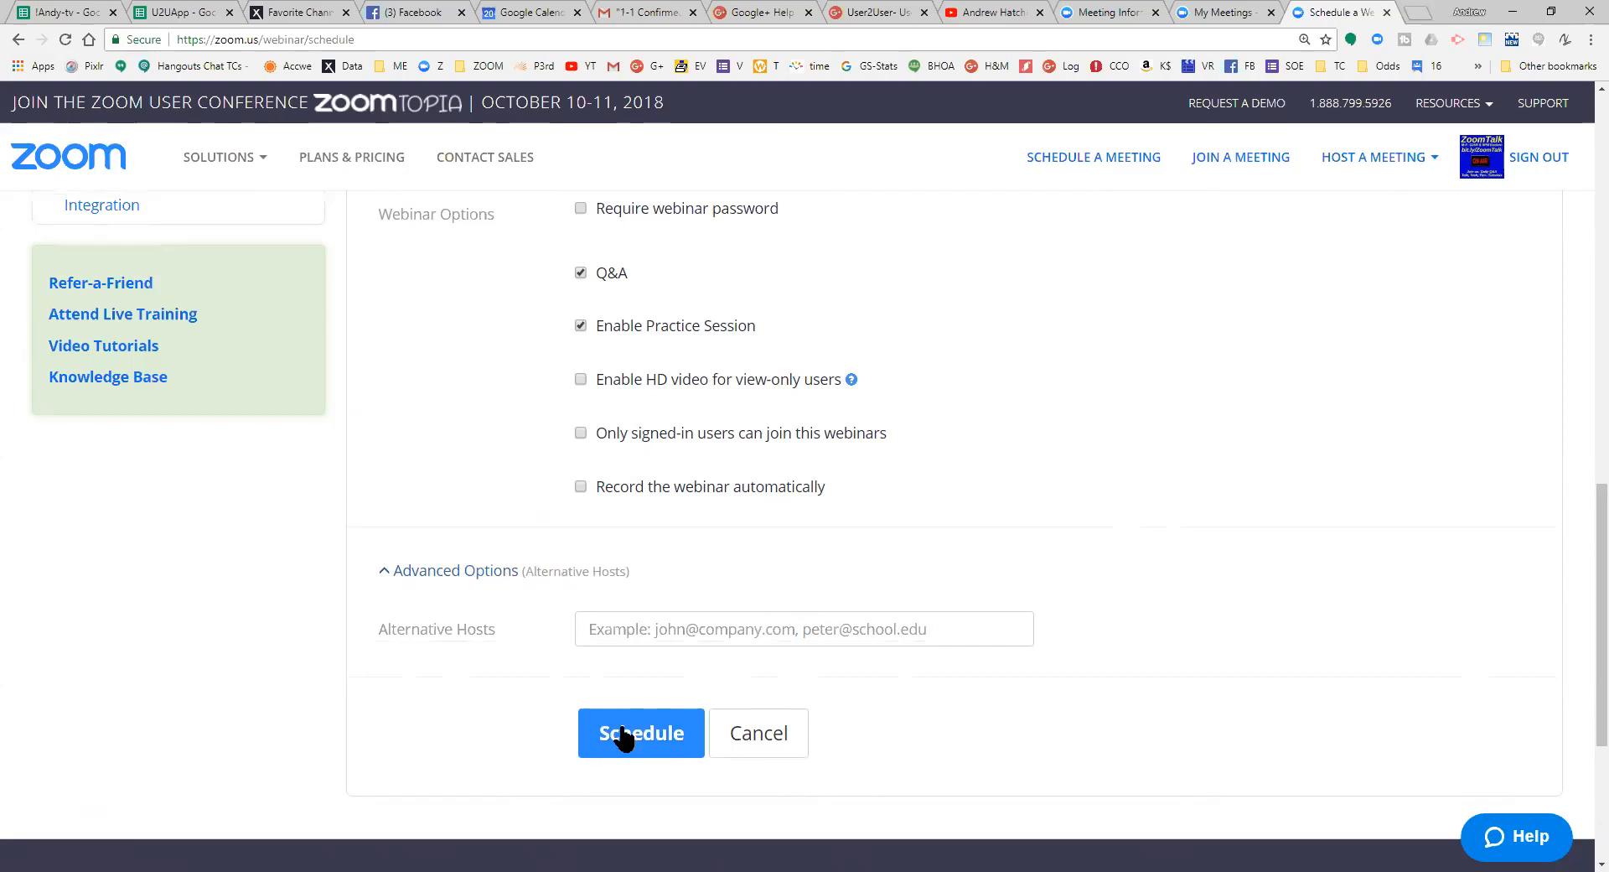
scroll(1069, 517, "down", 1)
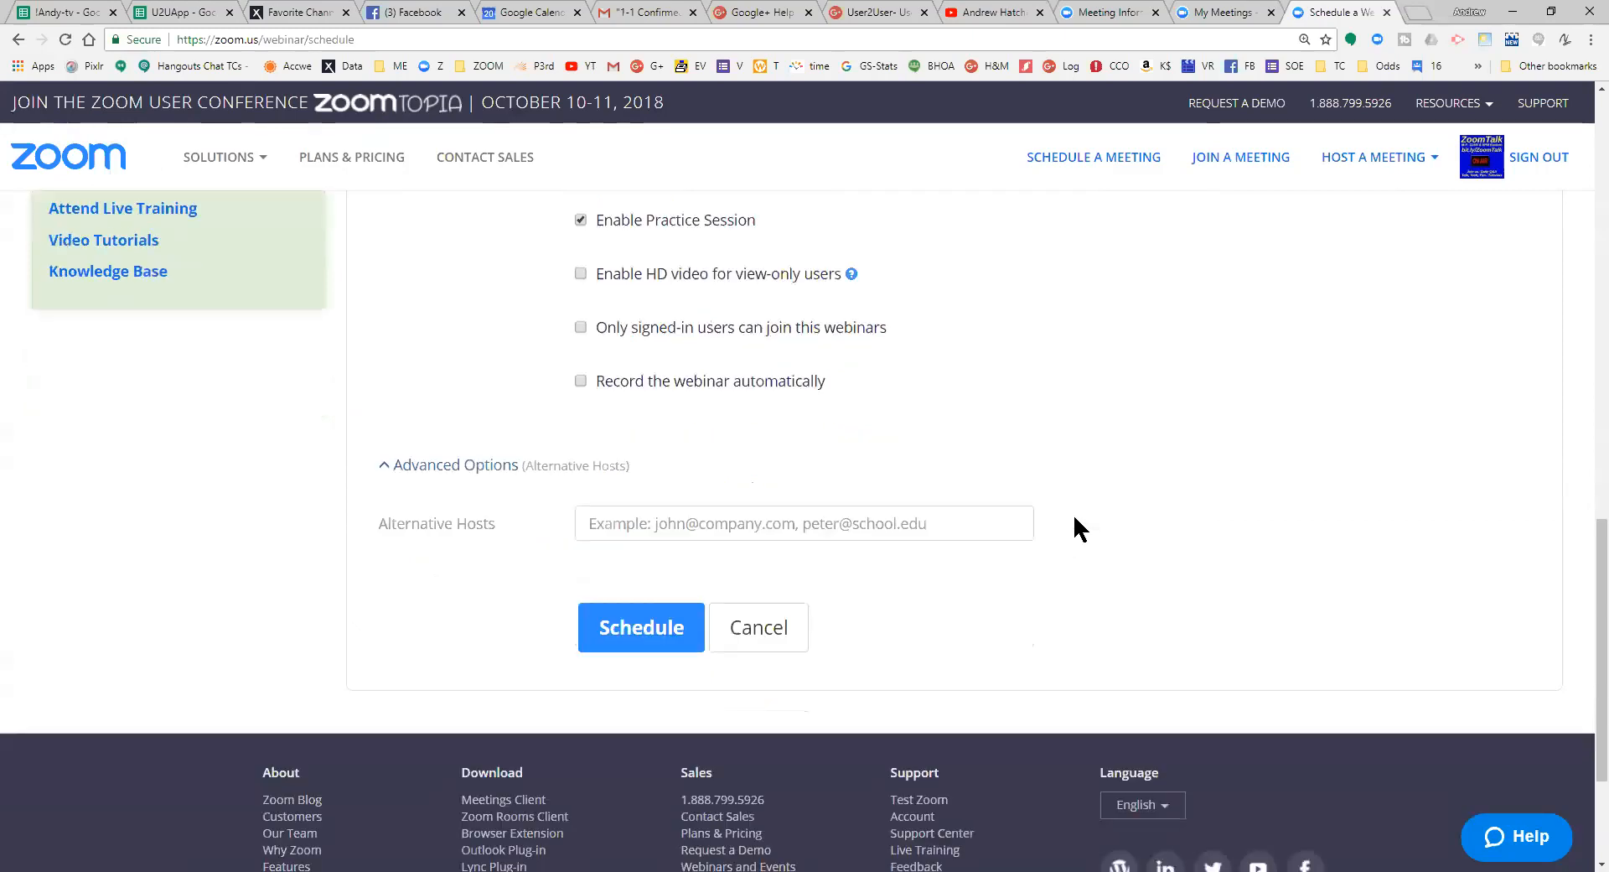
scroll(1072, 513, "down", 2)
scroll(927, 443, "up", 4)
scroll(925, 444, "down", 4)
left_click(641, 482)
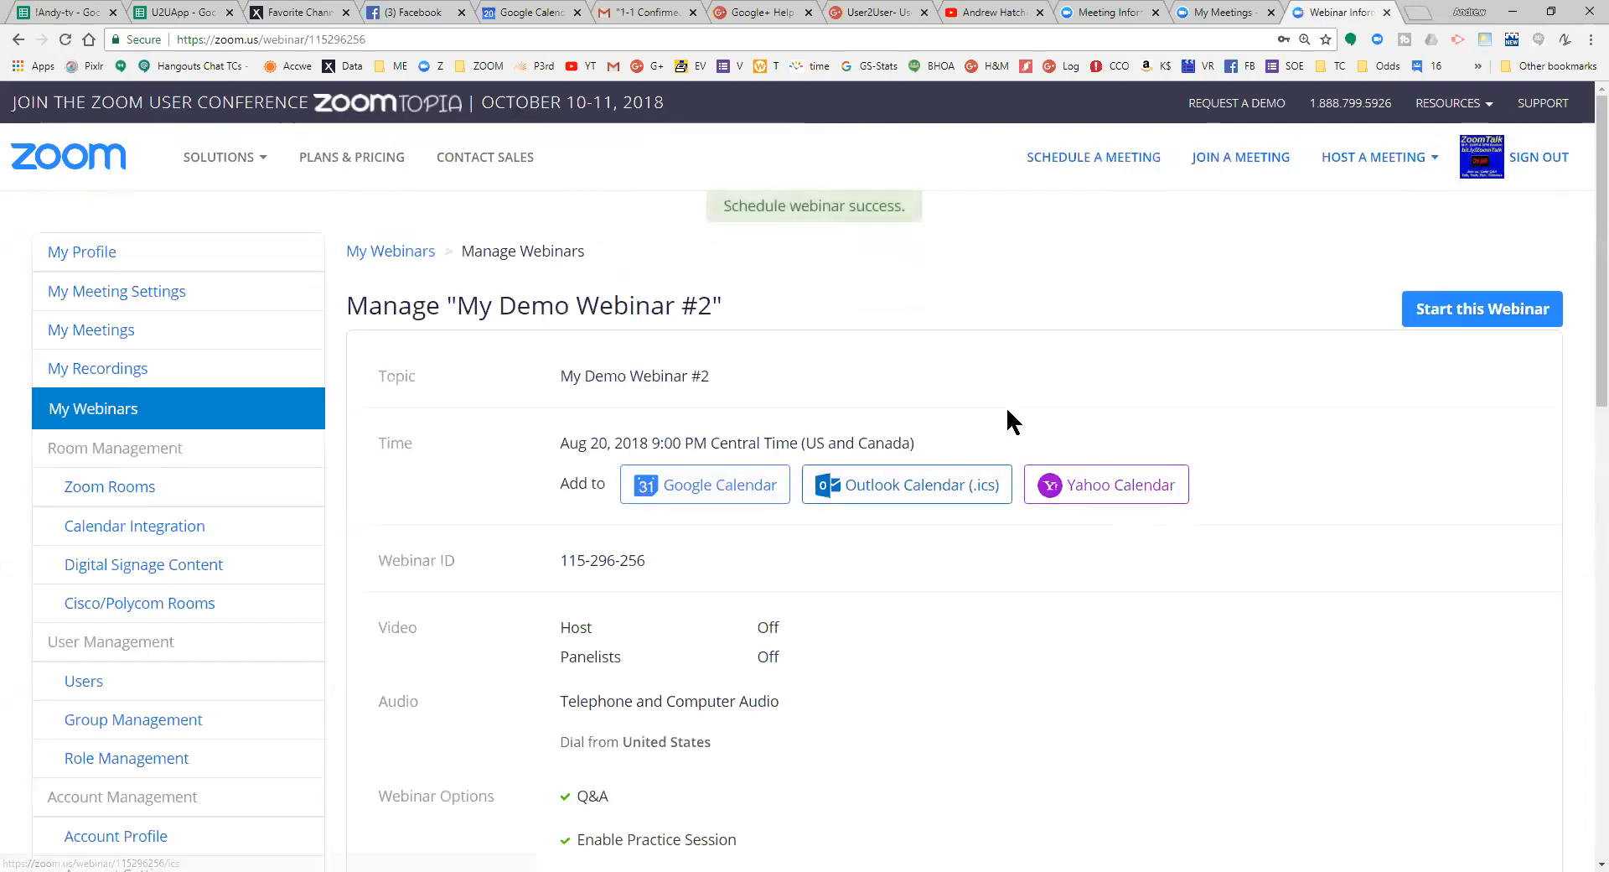
Save the scheduled webinar as a webinar template named "My Demo Webinar #2"
scroll(1230, 340, "down", 2)
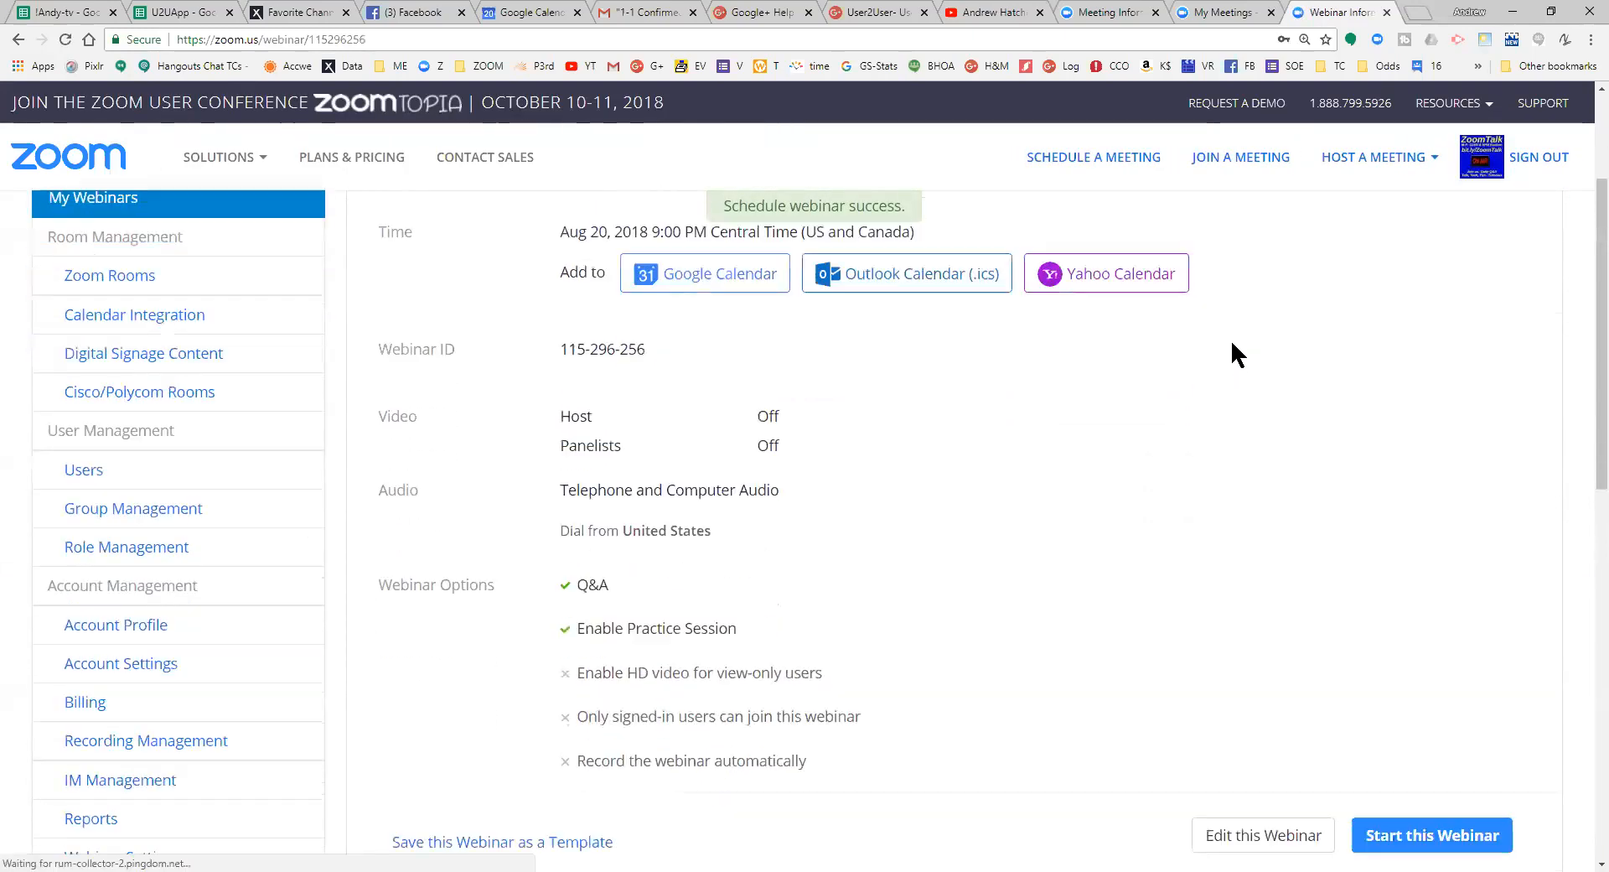
scroll(1230, 339, "down", 1)
scroll(1229, 337, "down", 4)
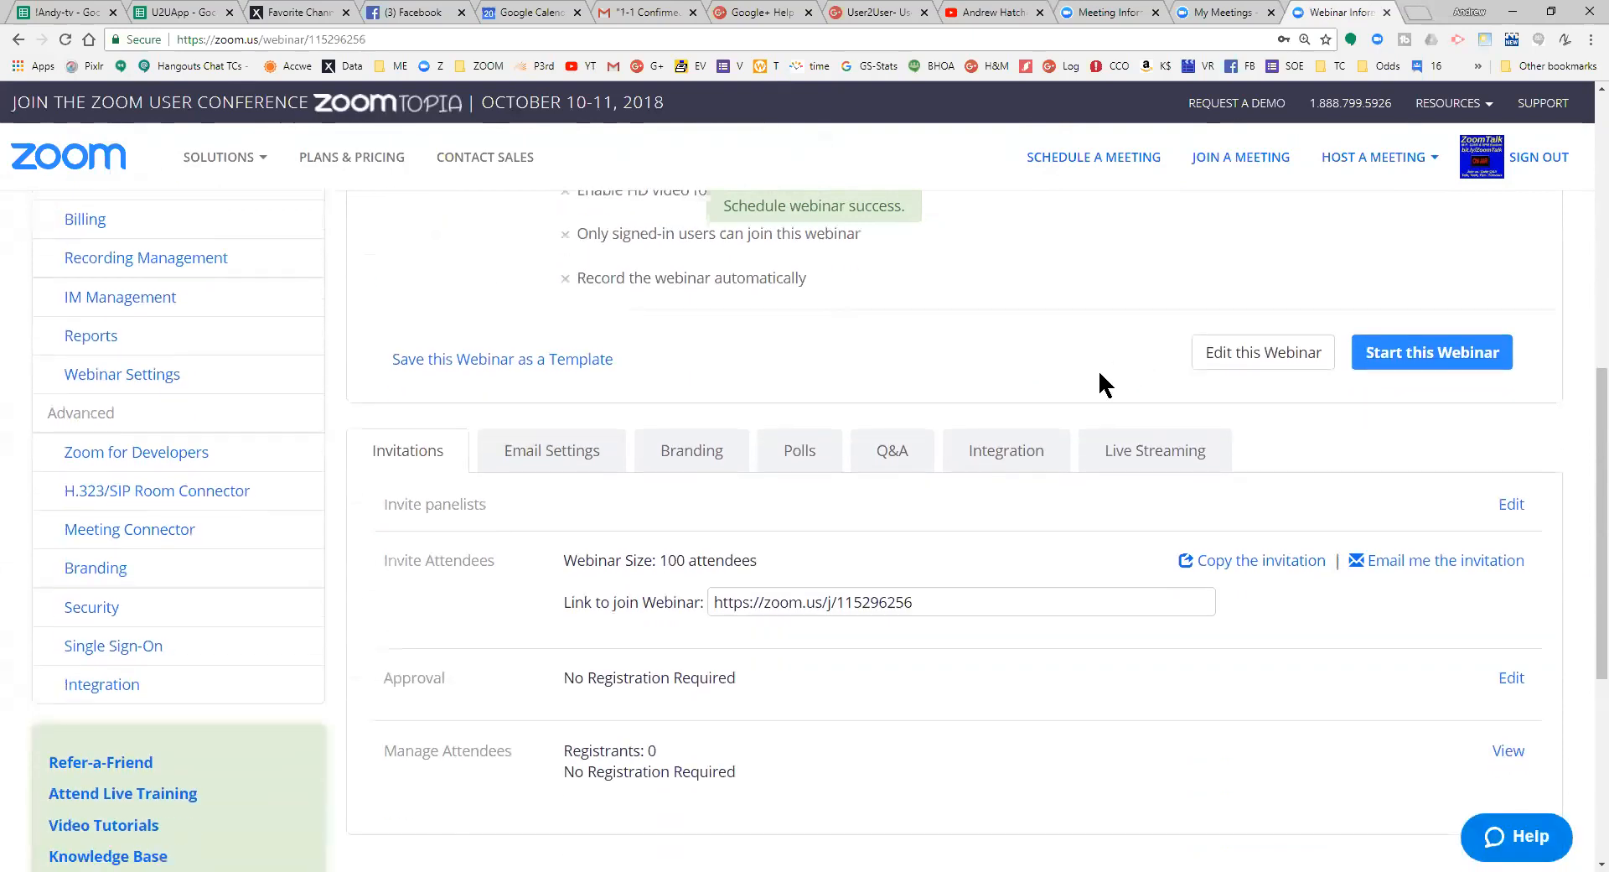
scroll(1101, 375, "down", 1)
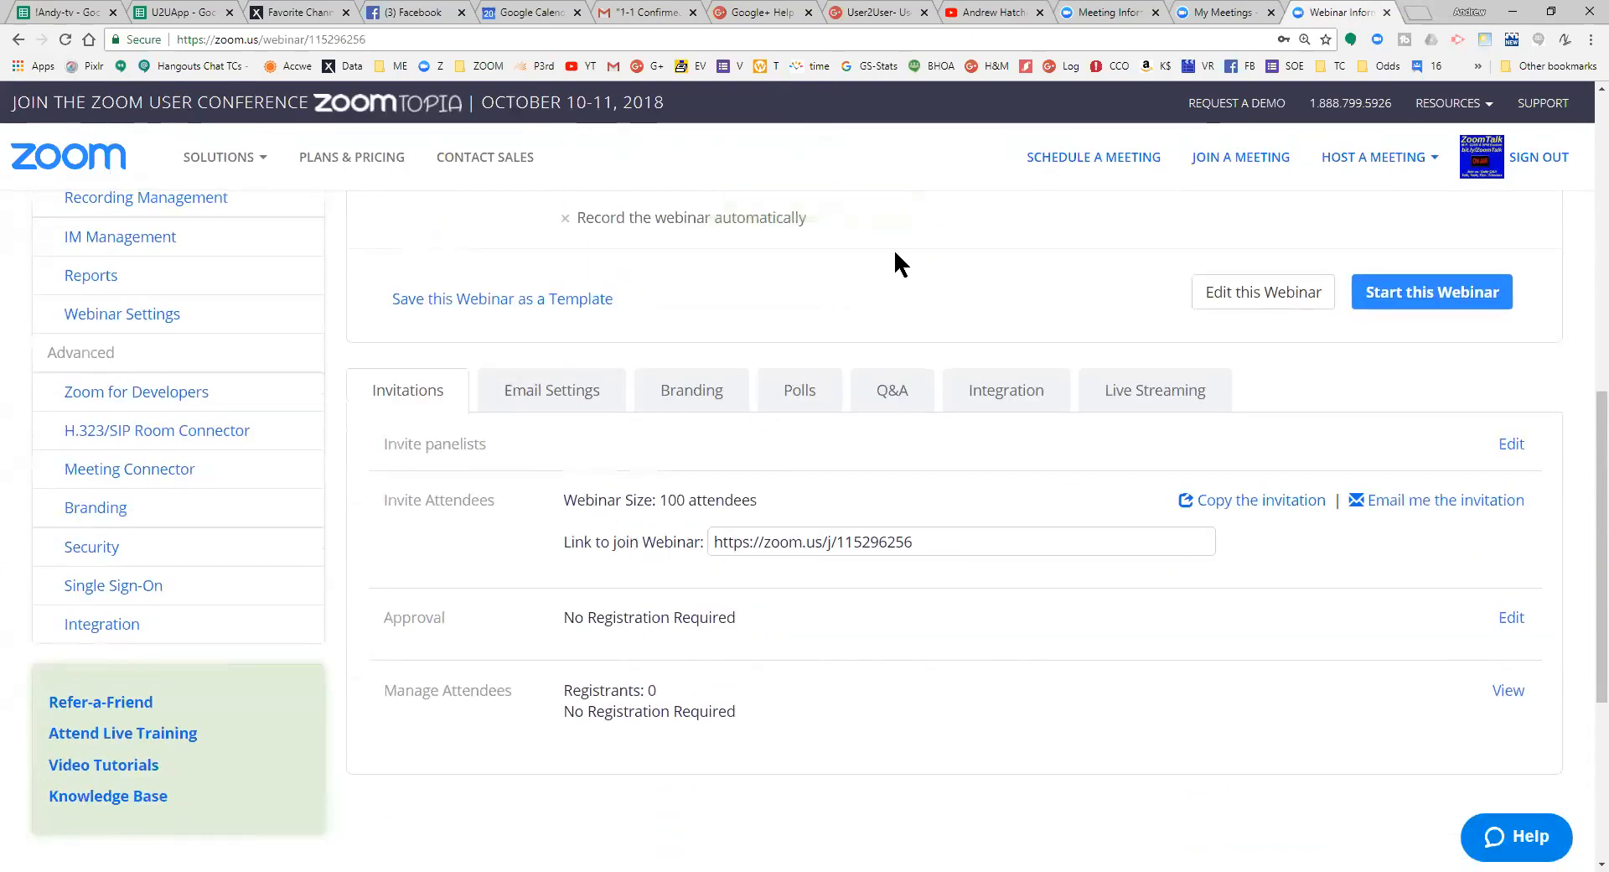
scroll(893, 248, "up", 1)
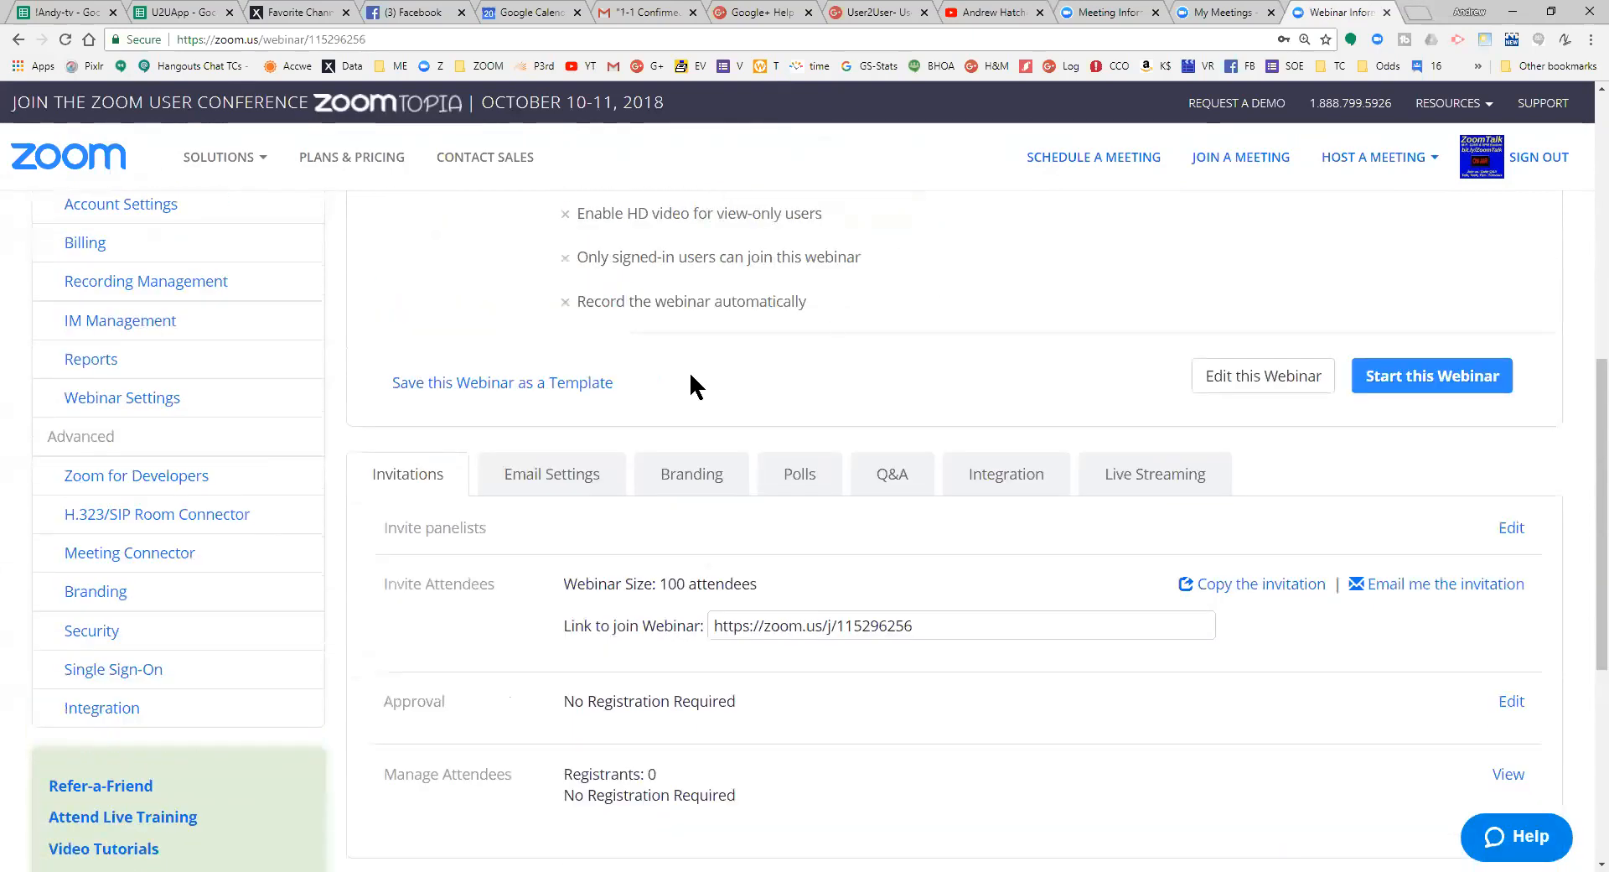
left_click(590, 384)
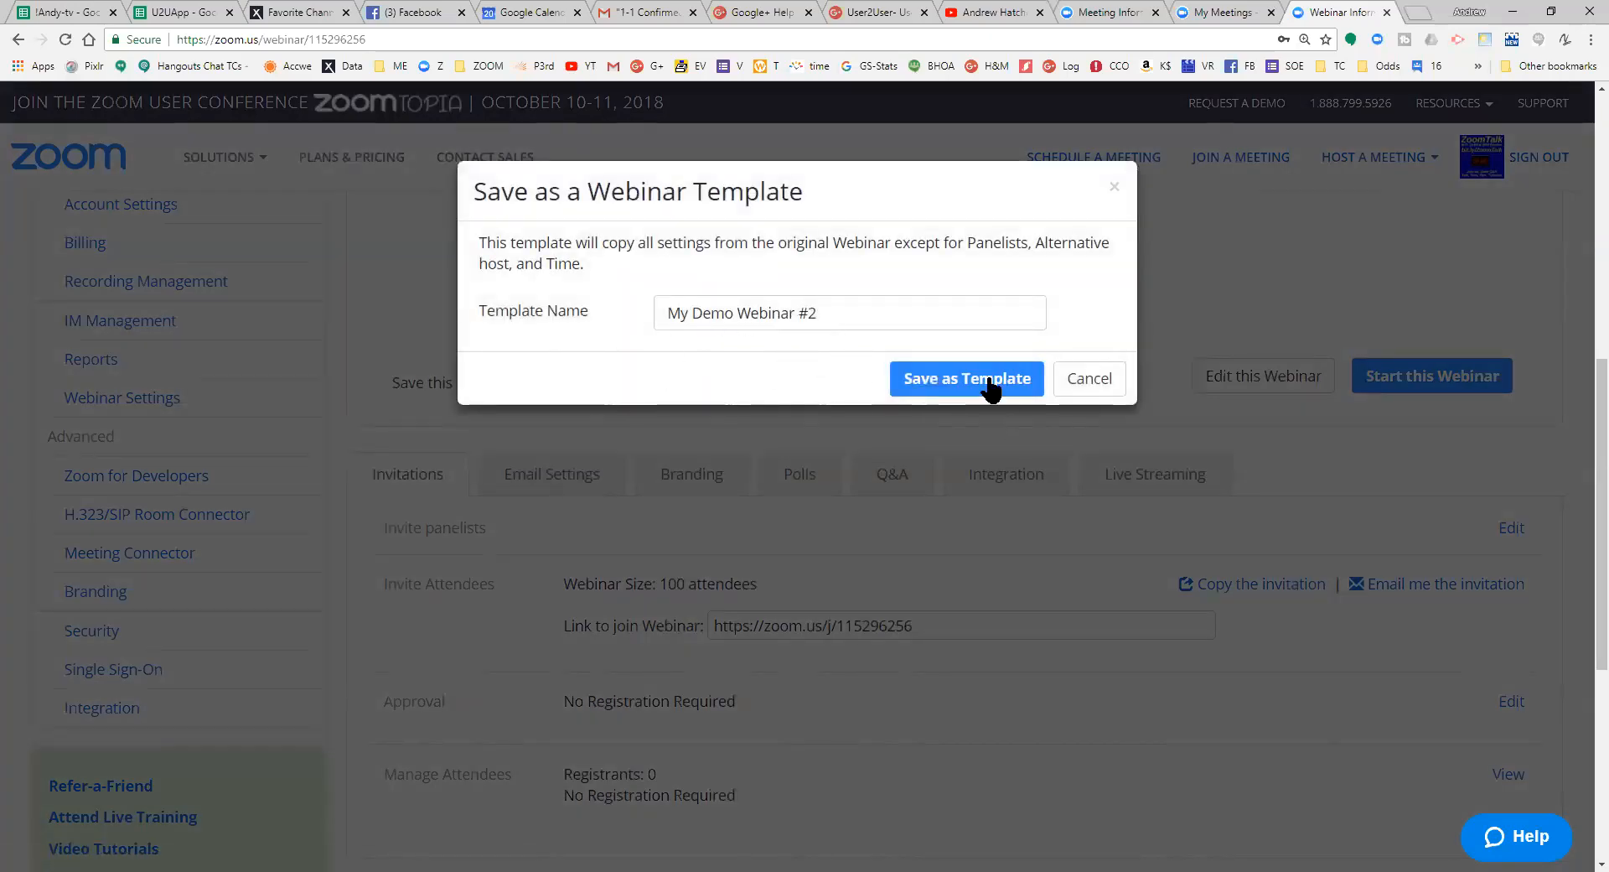
left_click(963, 382)
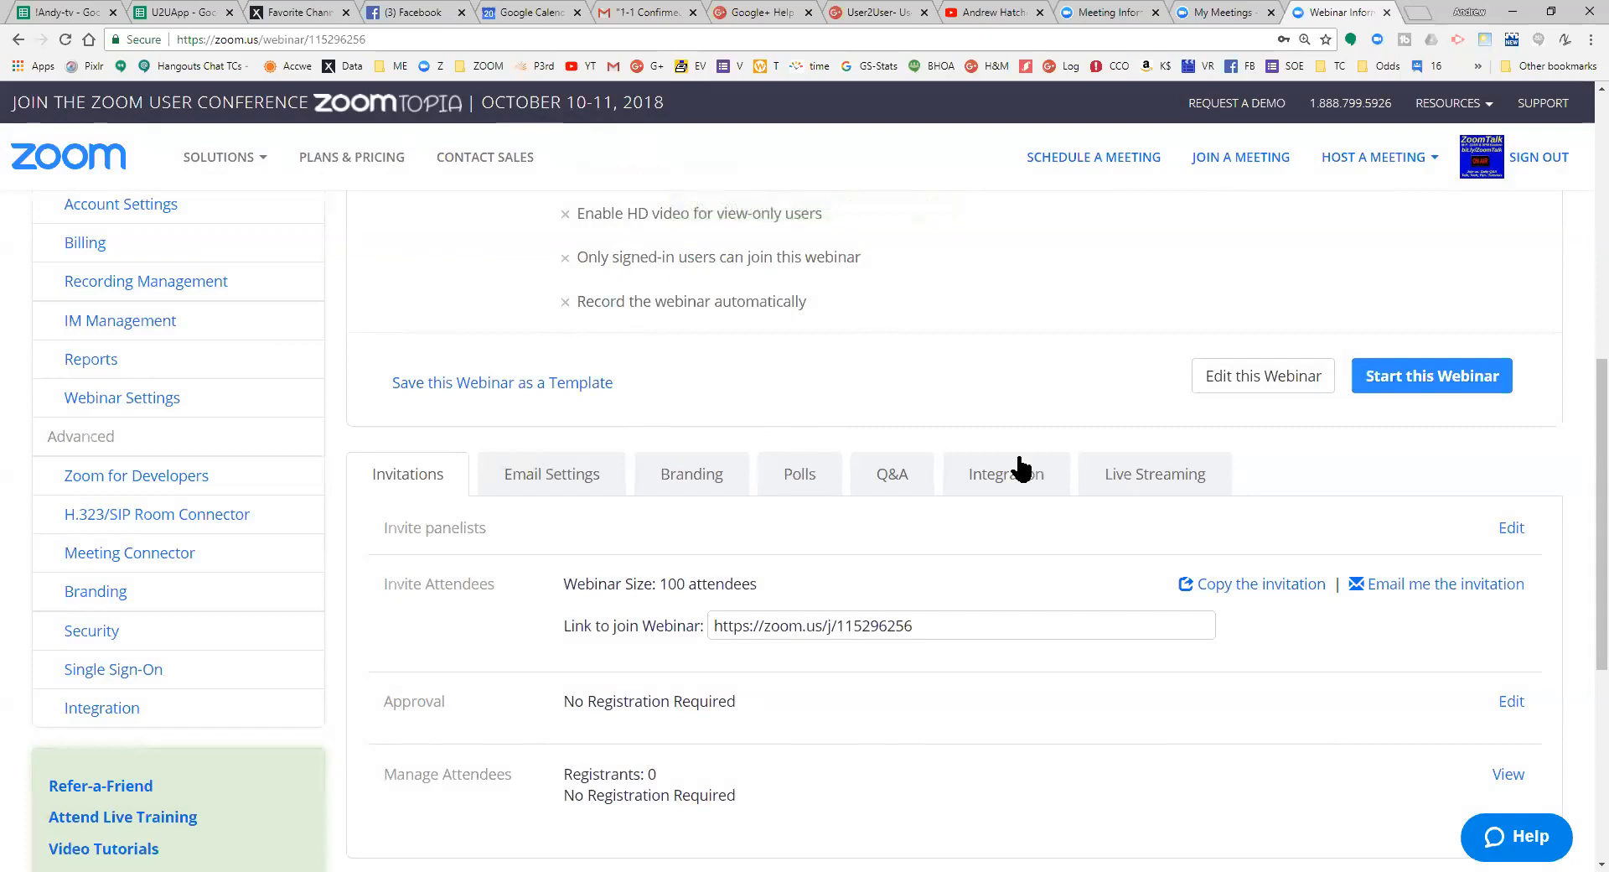
Invite one panelist to the webinar by entering the panelist's name and e-mail address, keeping immediate sending of the invitation on, and save
scroll(846, 368, "up", 5)
scroll(734, 369, "up", 2)
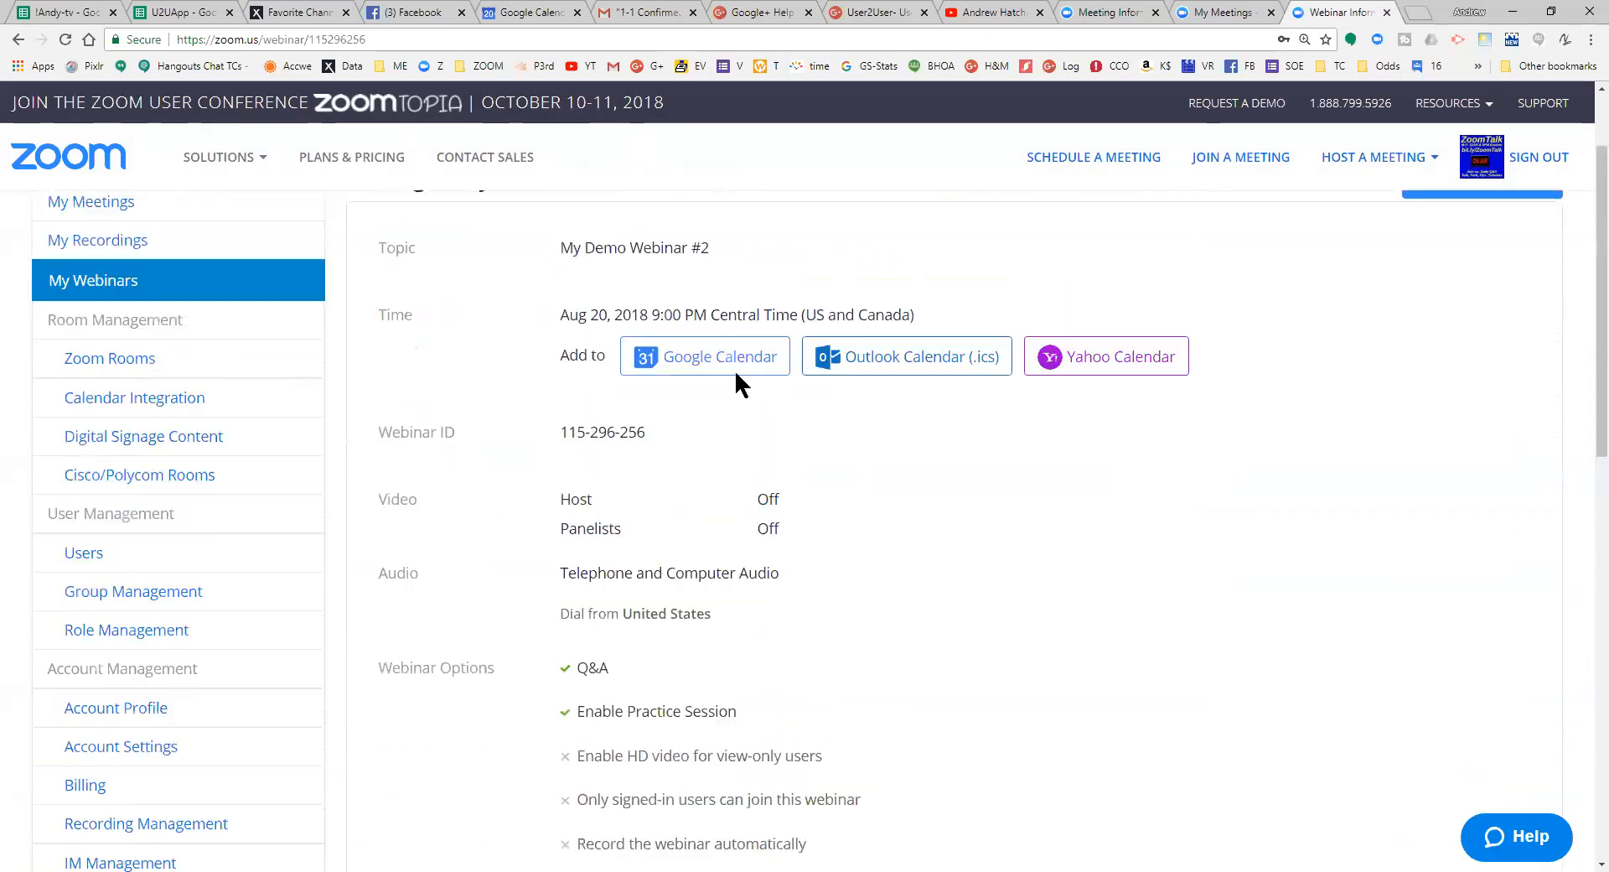
scroll(749, 421, "down", 2)
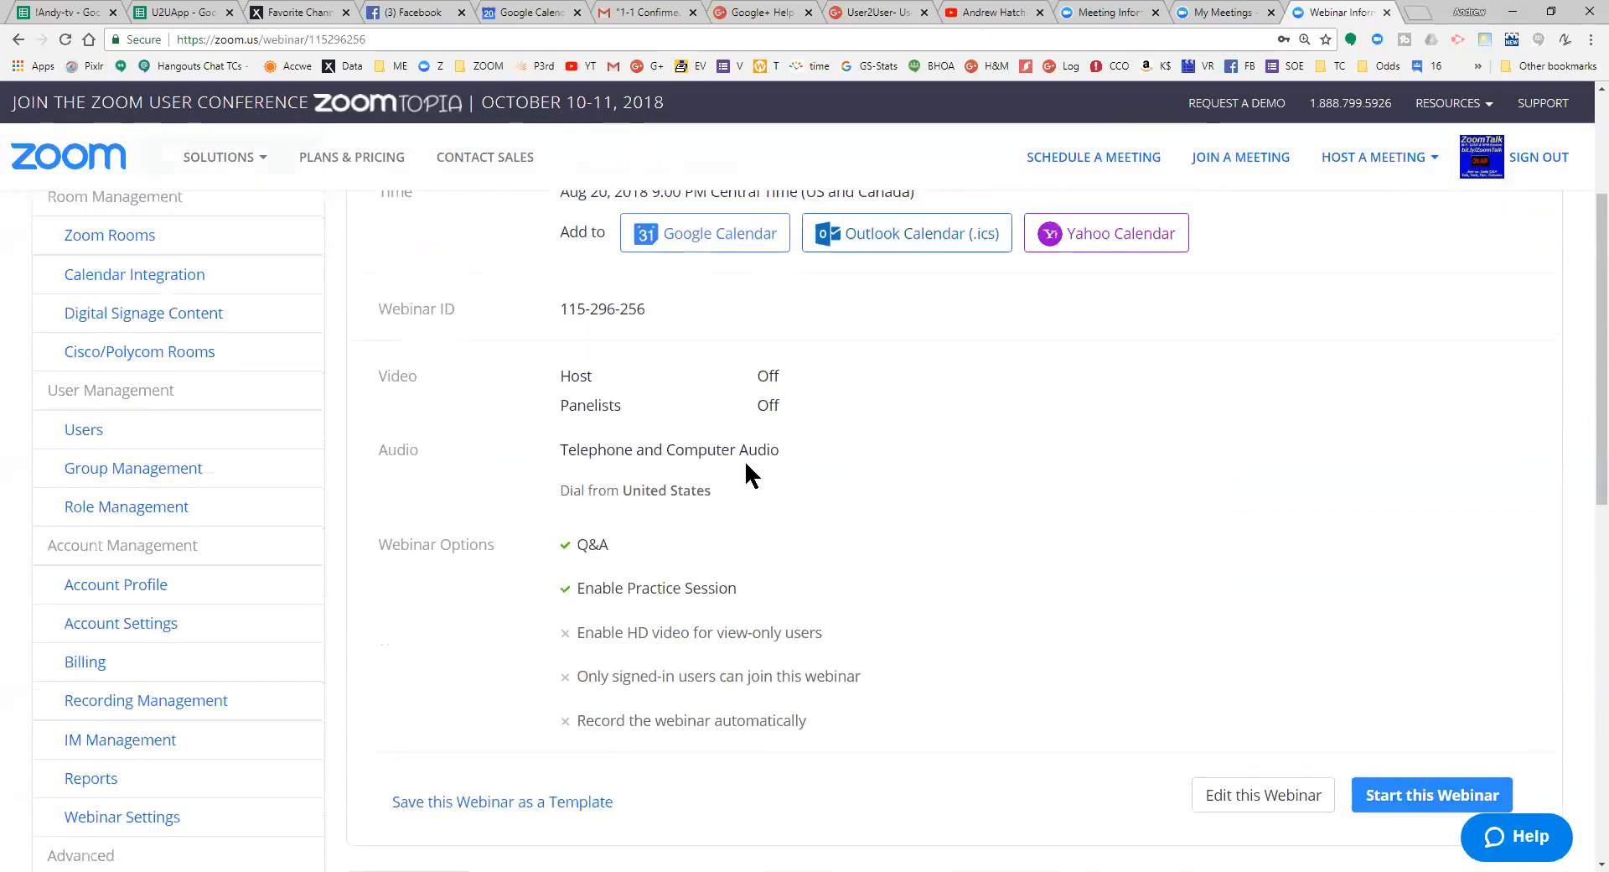
scroll(890, 453, "down", 5)
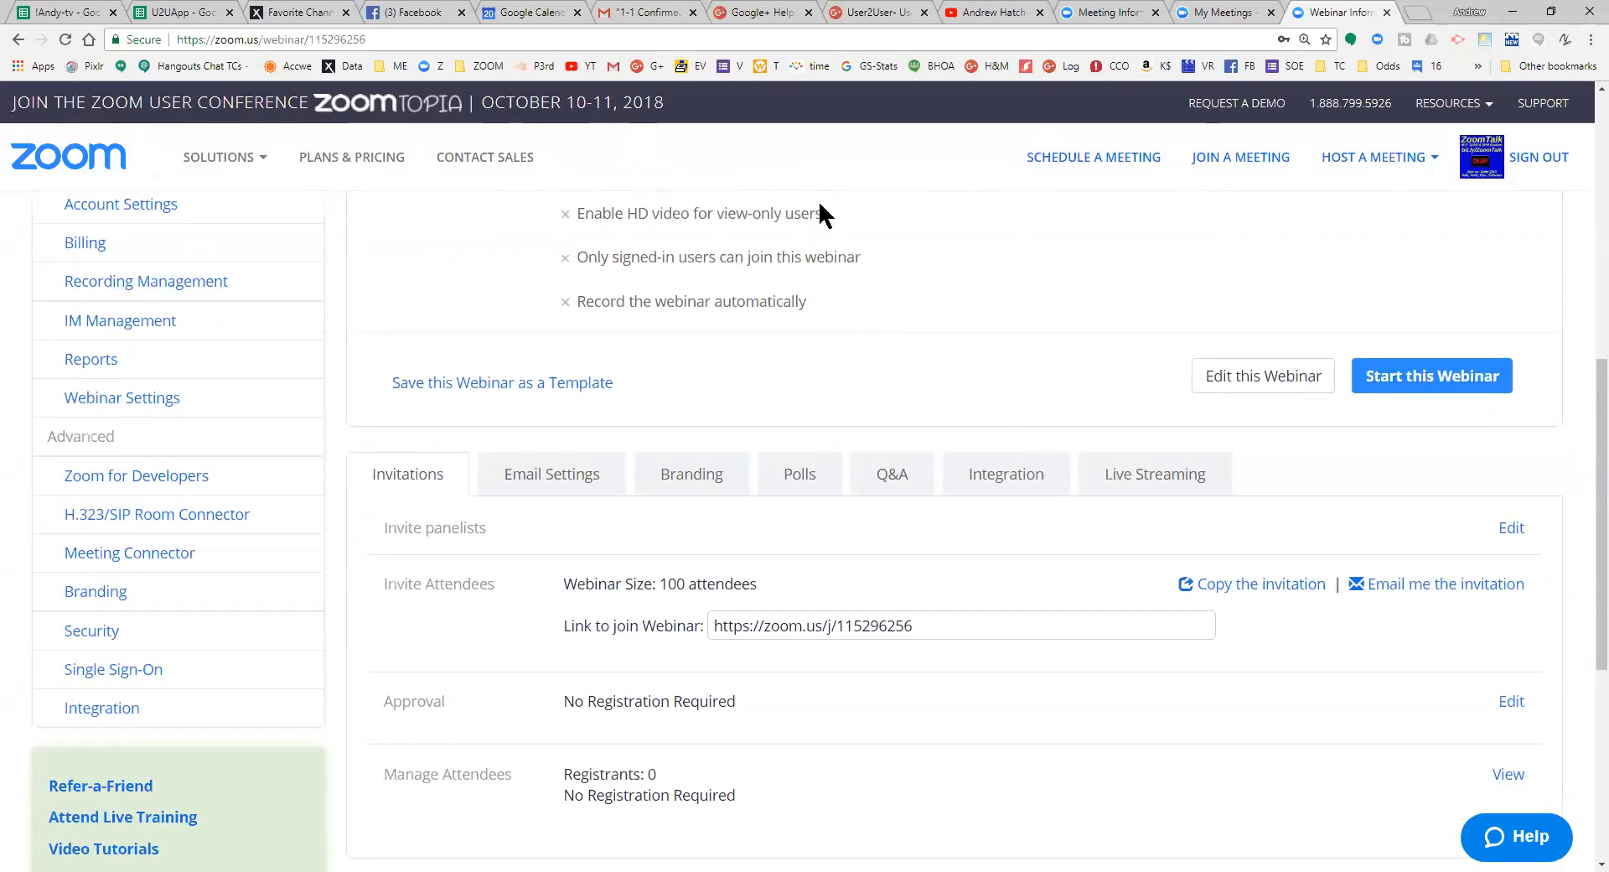
scroll(818, 335, "down", 2)
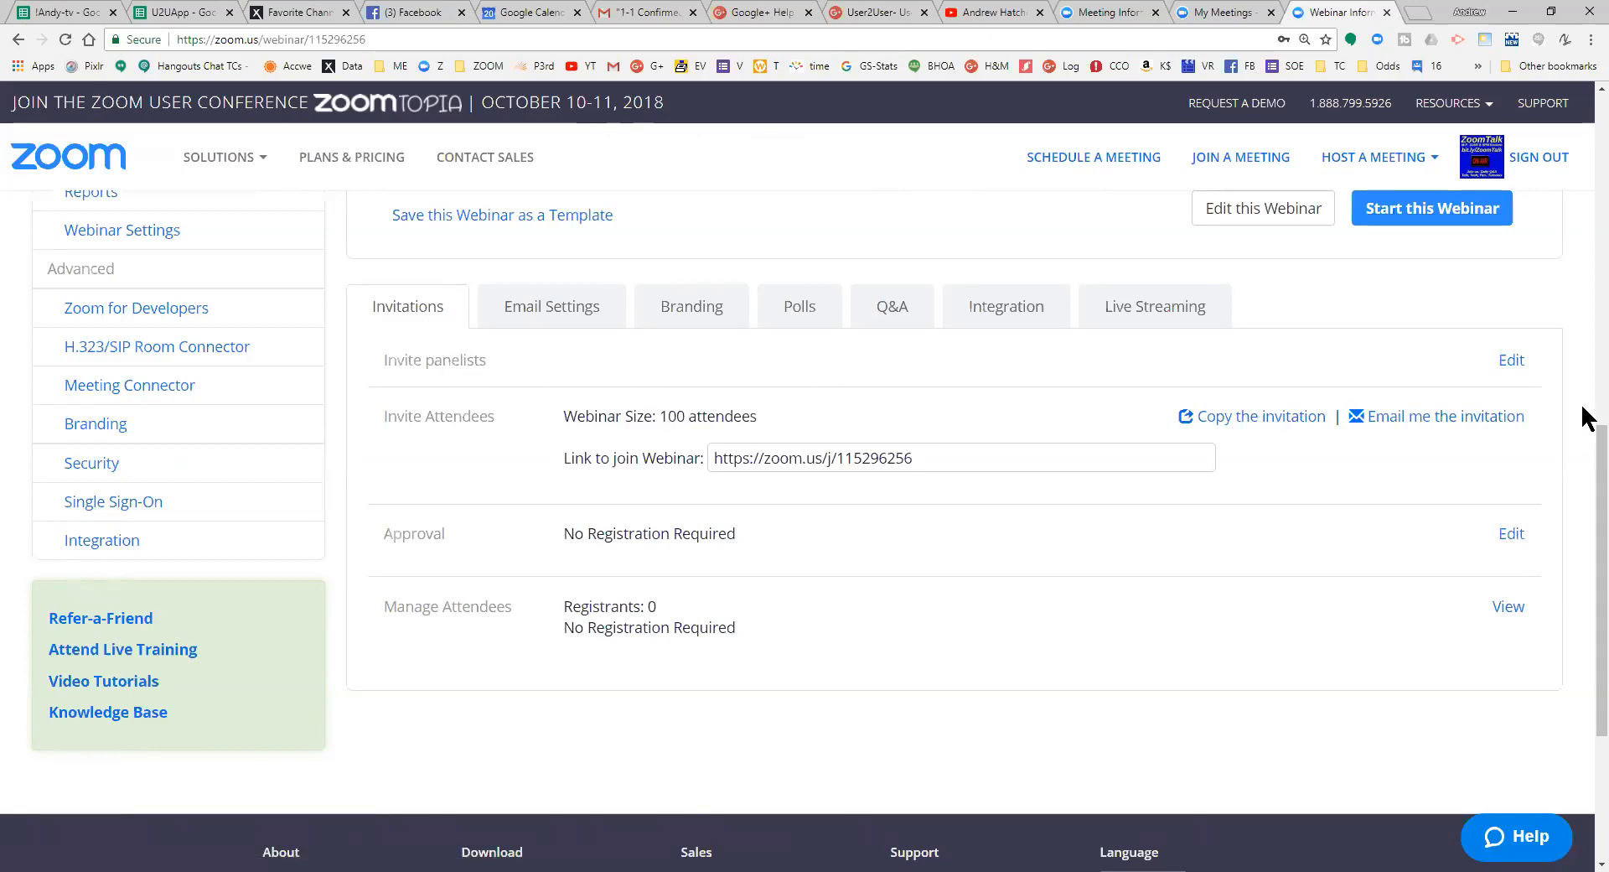
left_click(1510, 362)
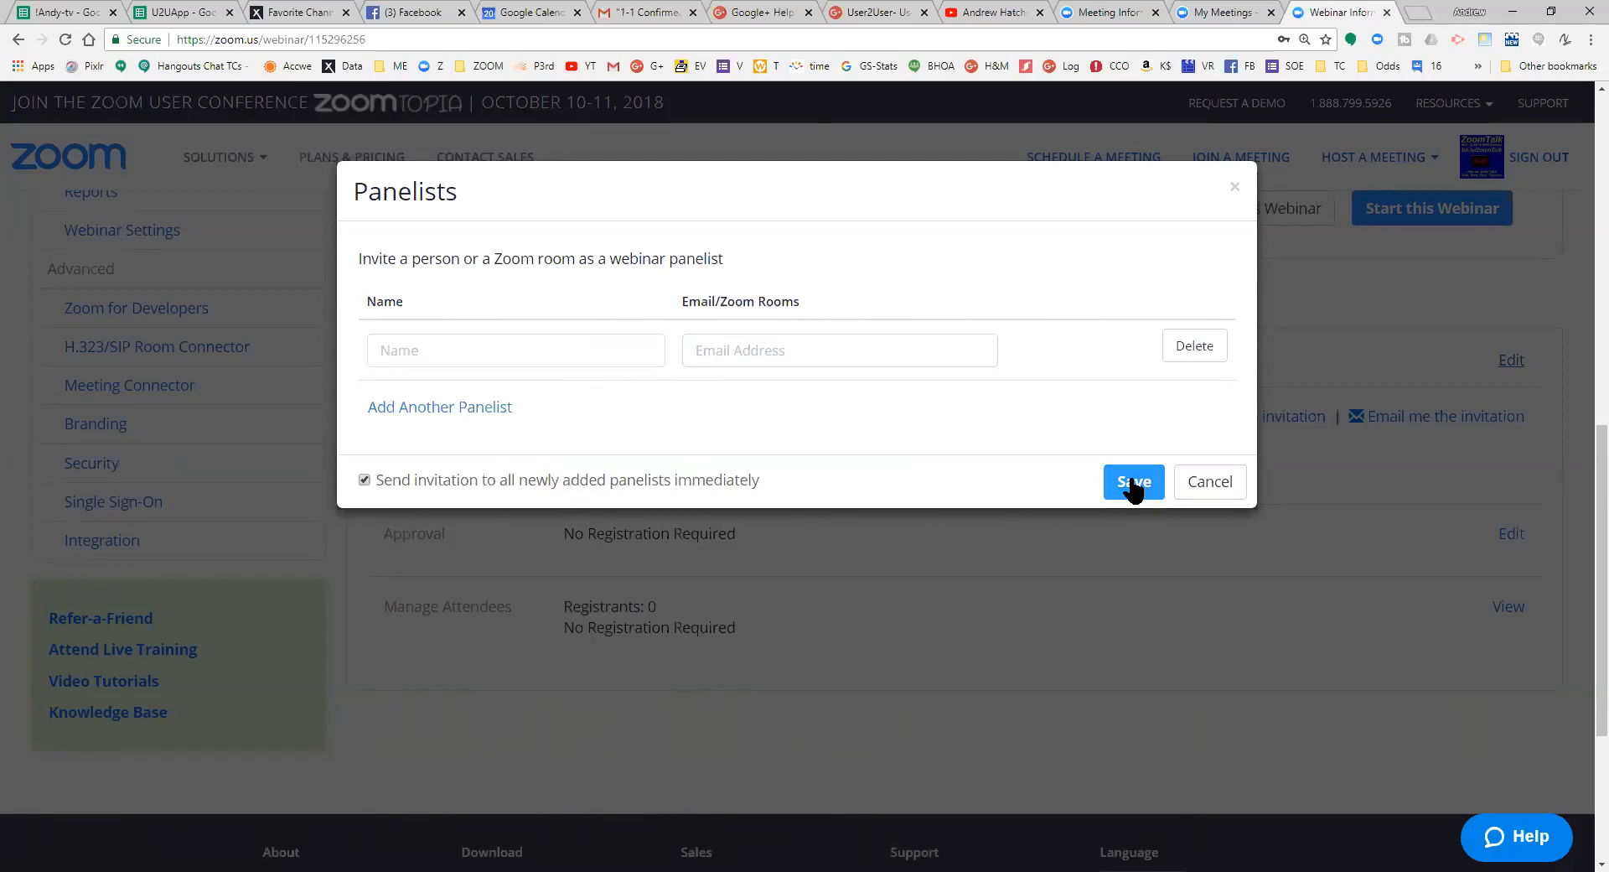
left_click(404, 347)
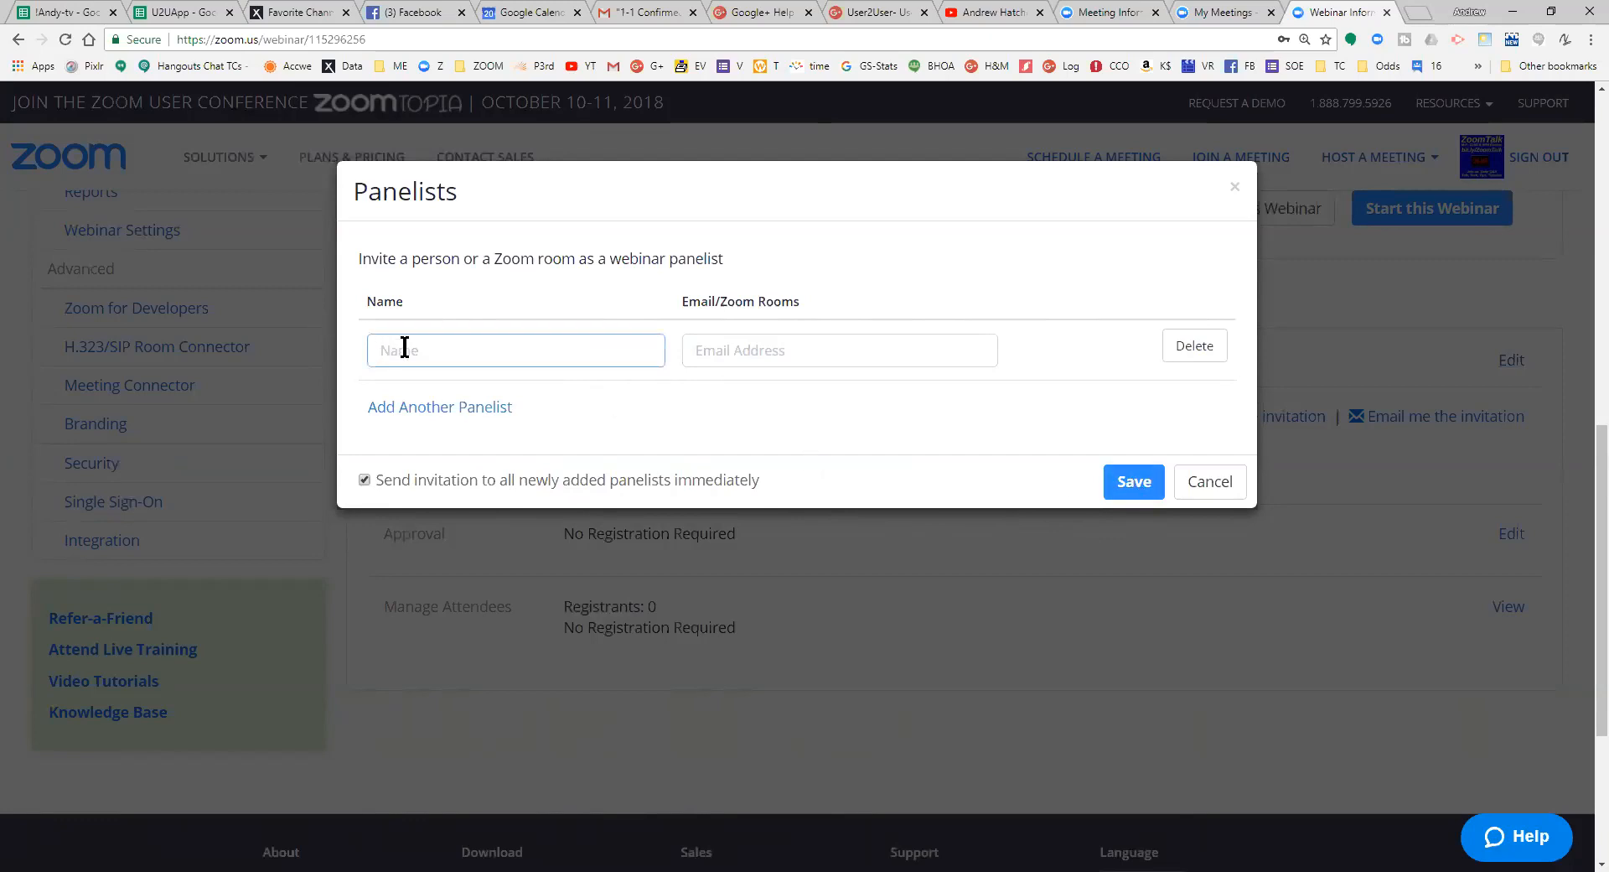
type("andy")
left_click(809, 354)
type("email")
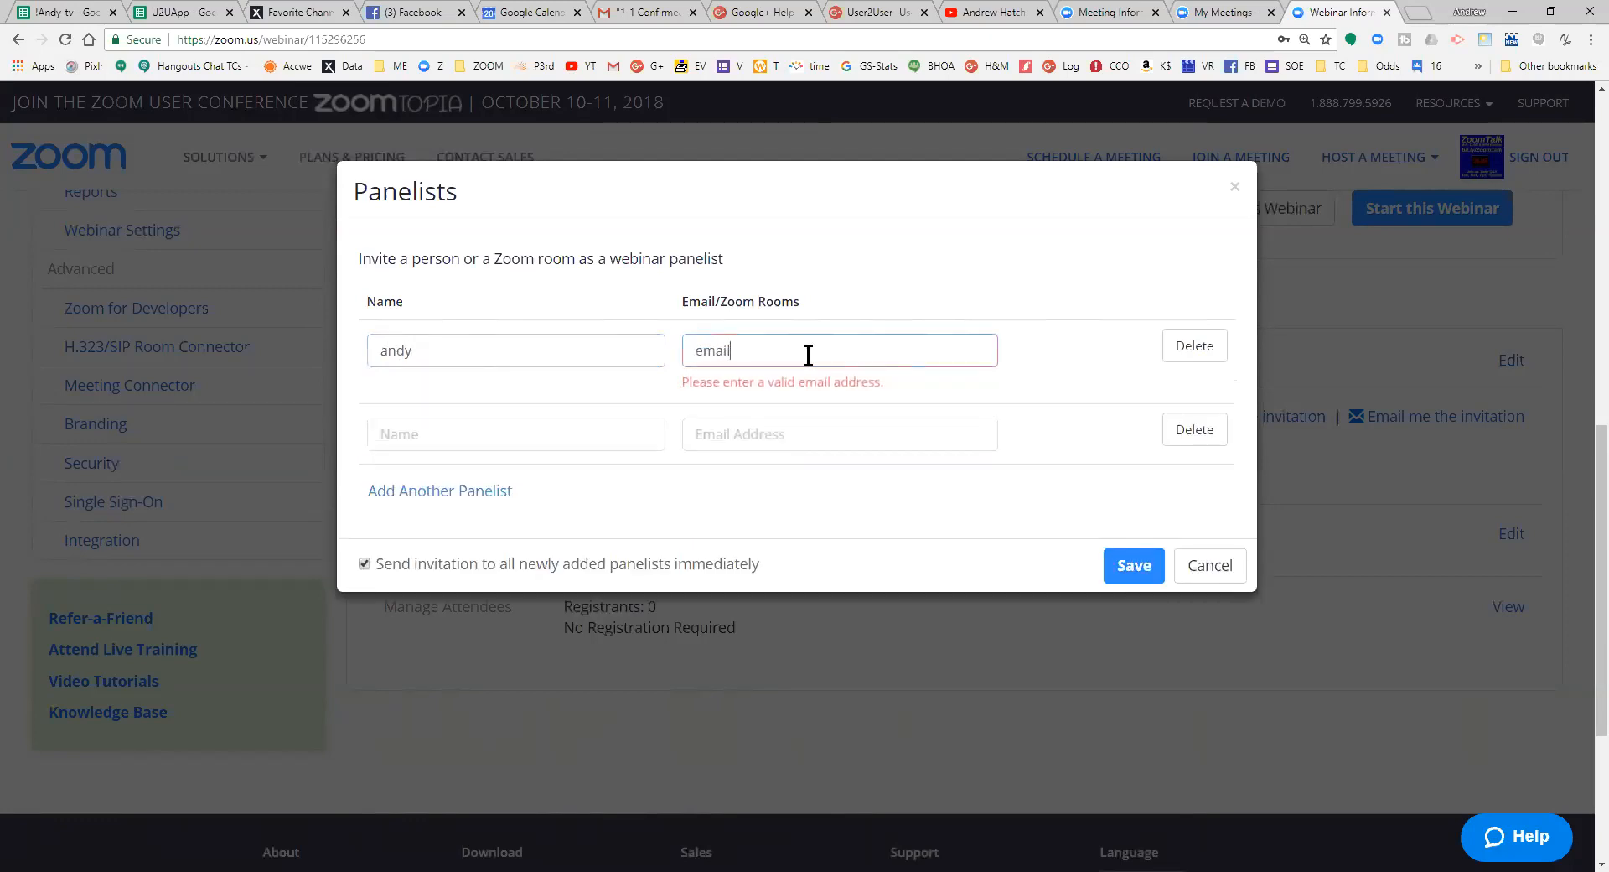
type("@email.com")
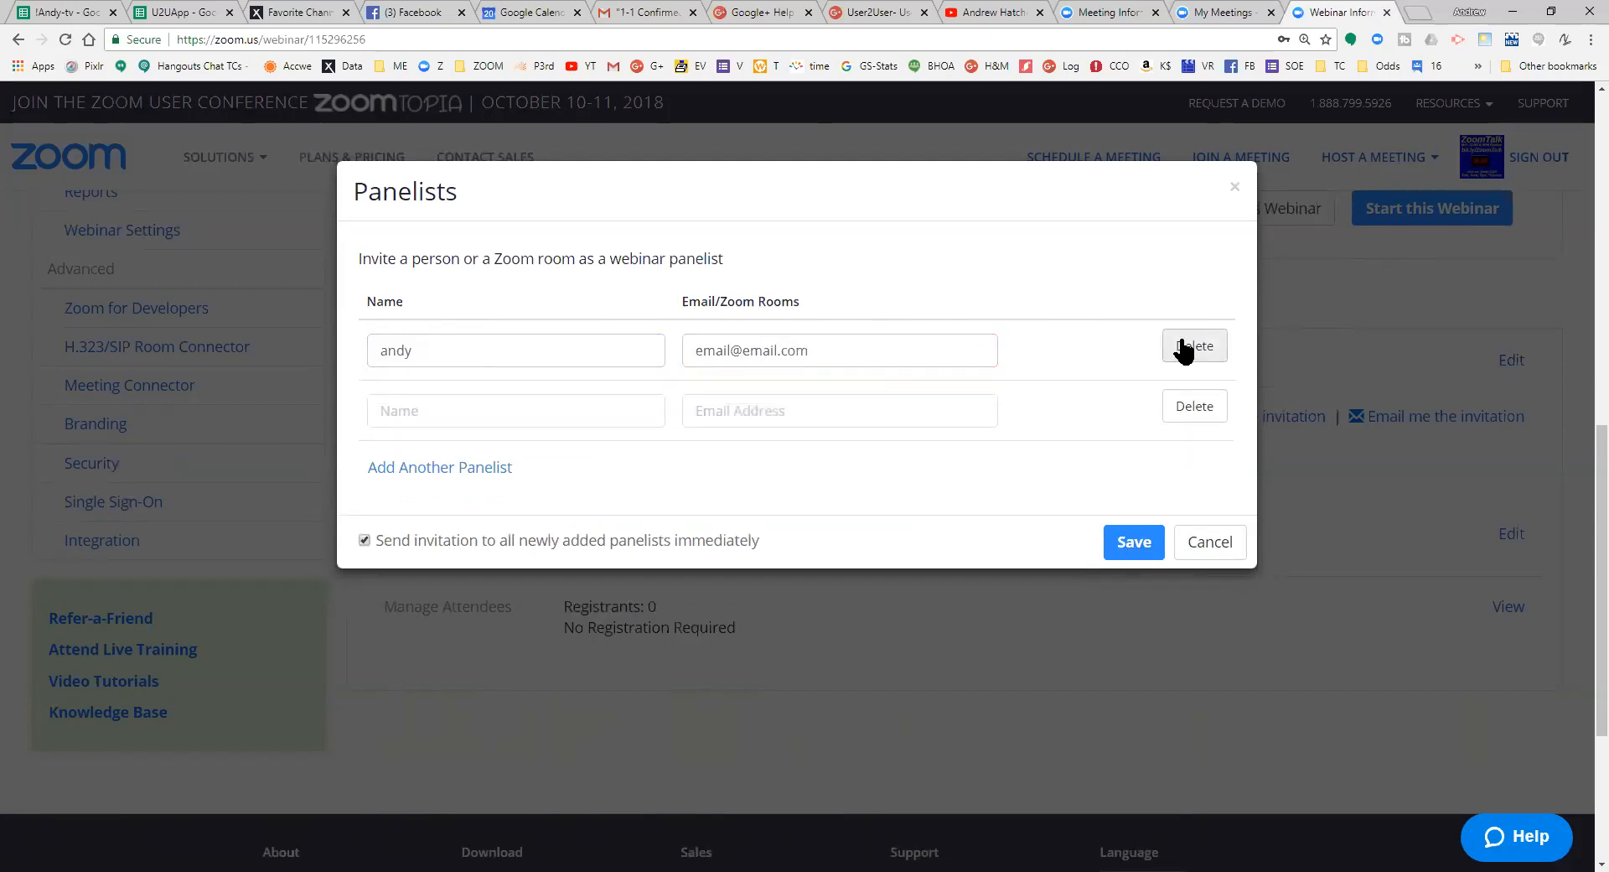
left_click(1132, 544)
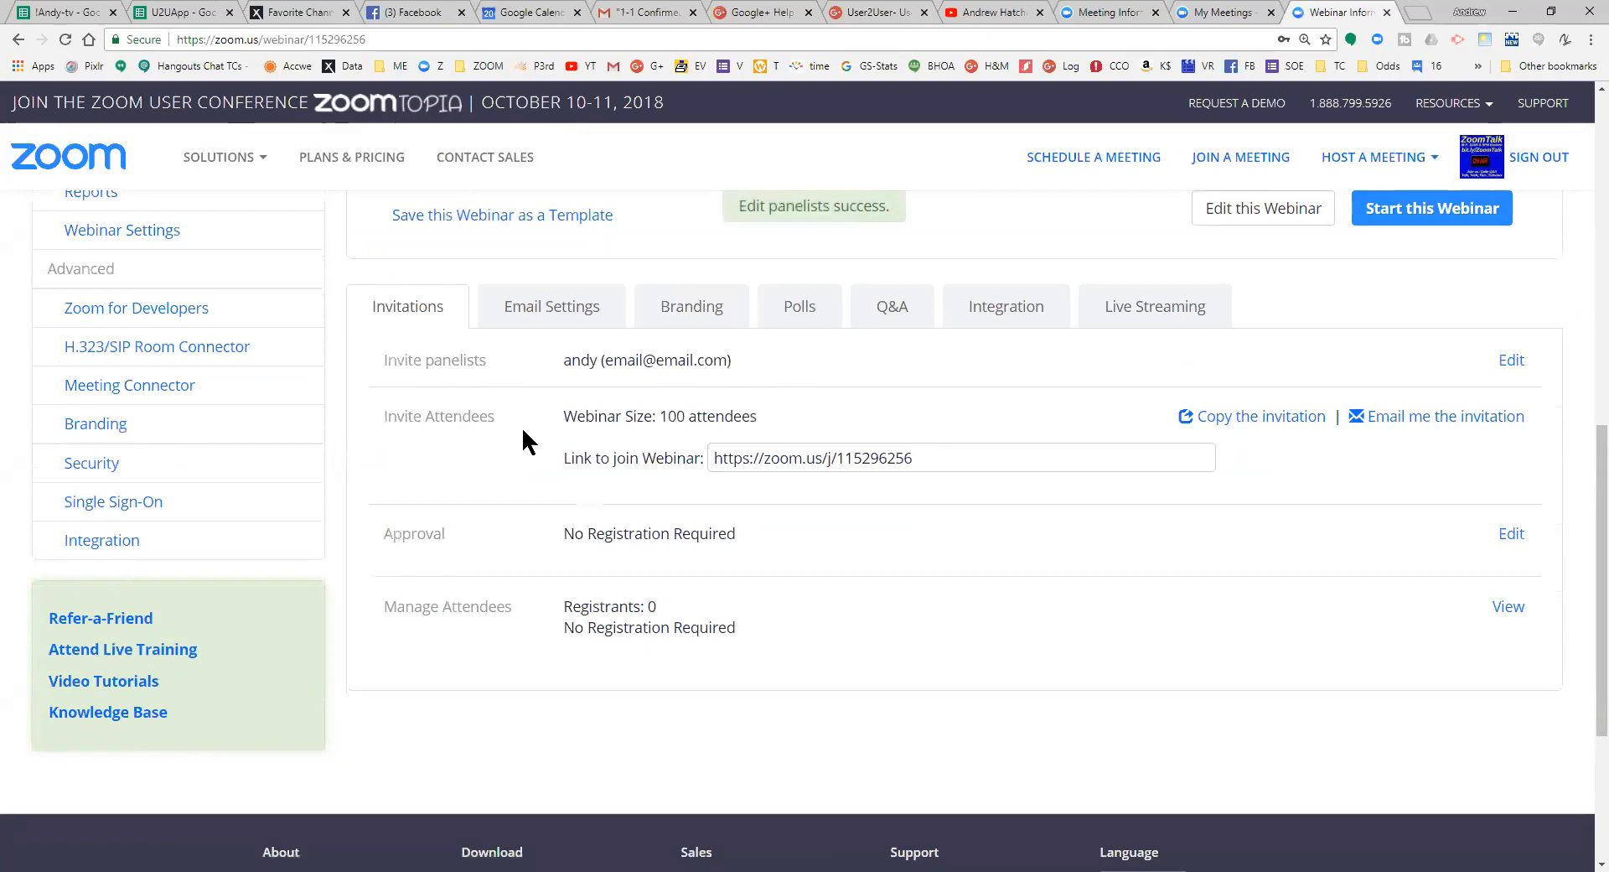
Open the attendee invitation for copying, read through its join link and dial-in details, and close it without copying
left_click(1272, 417)
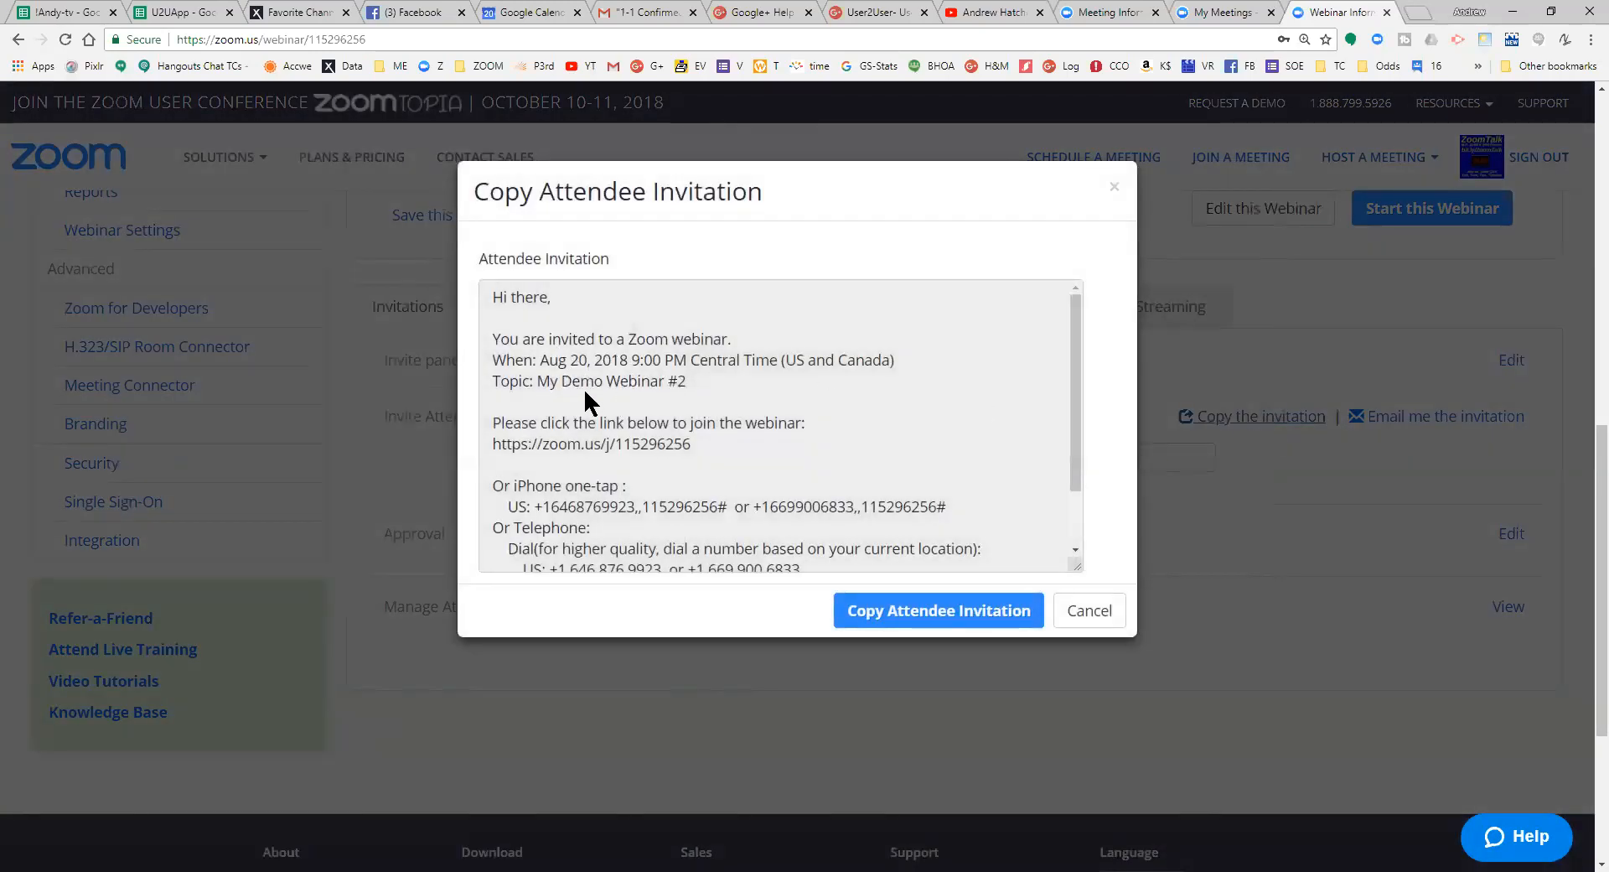
scroll(1017, 407, "down", 2)
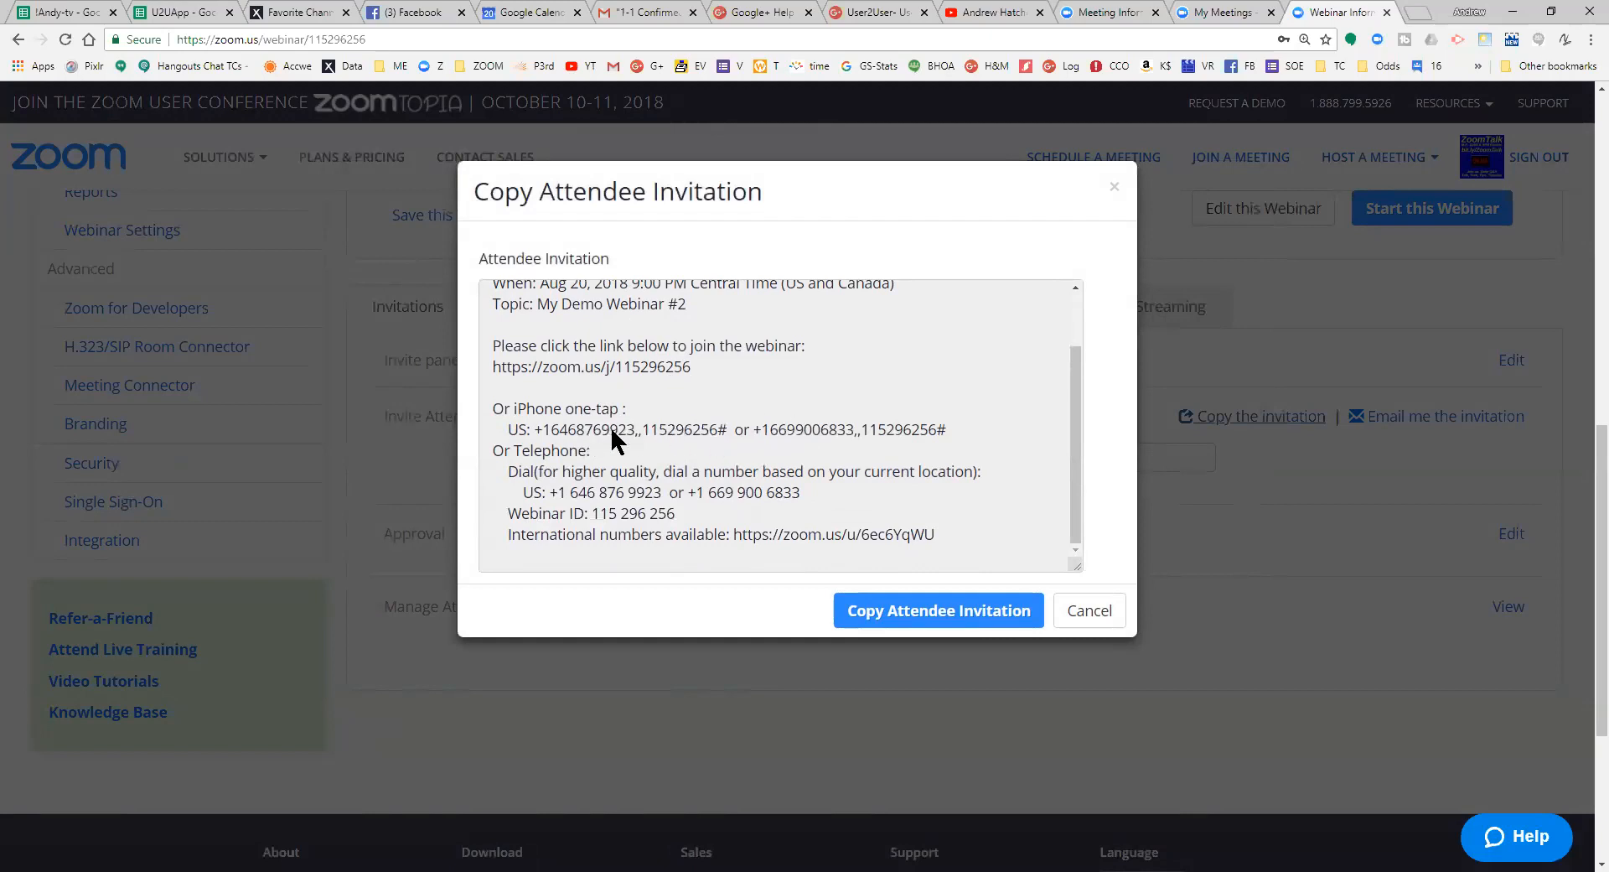
scroll(925, 451, "down", 2)
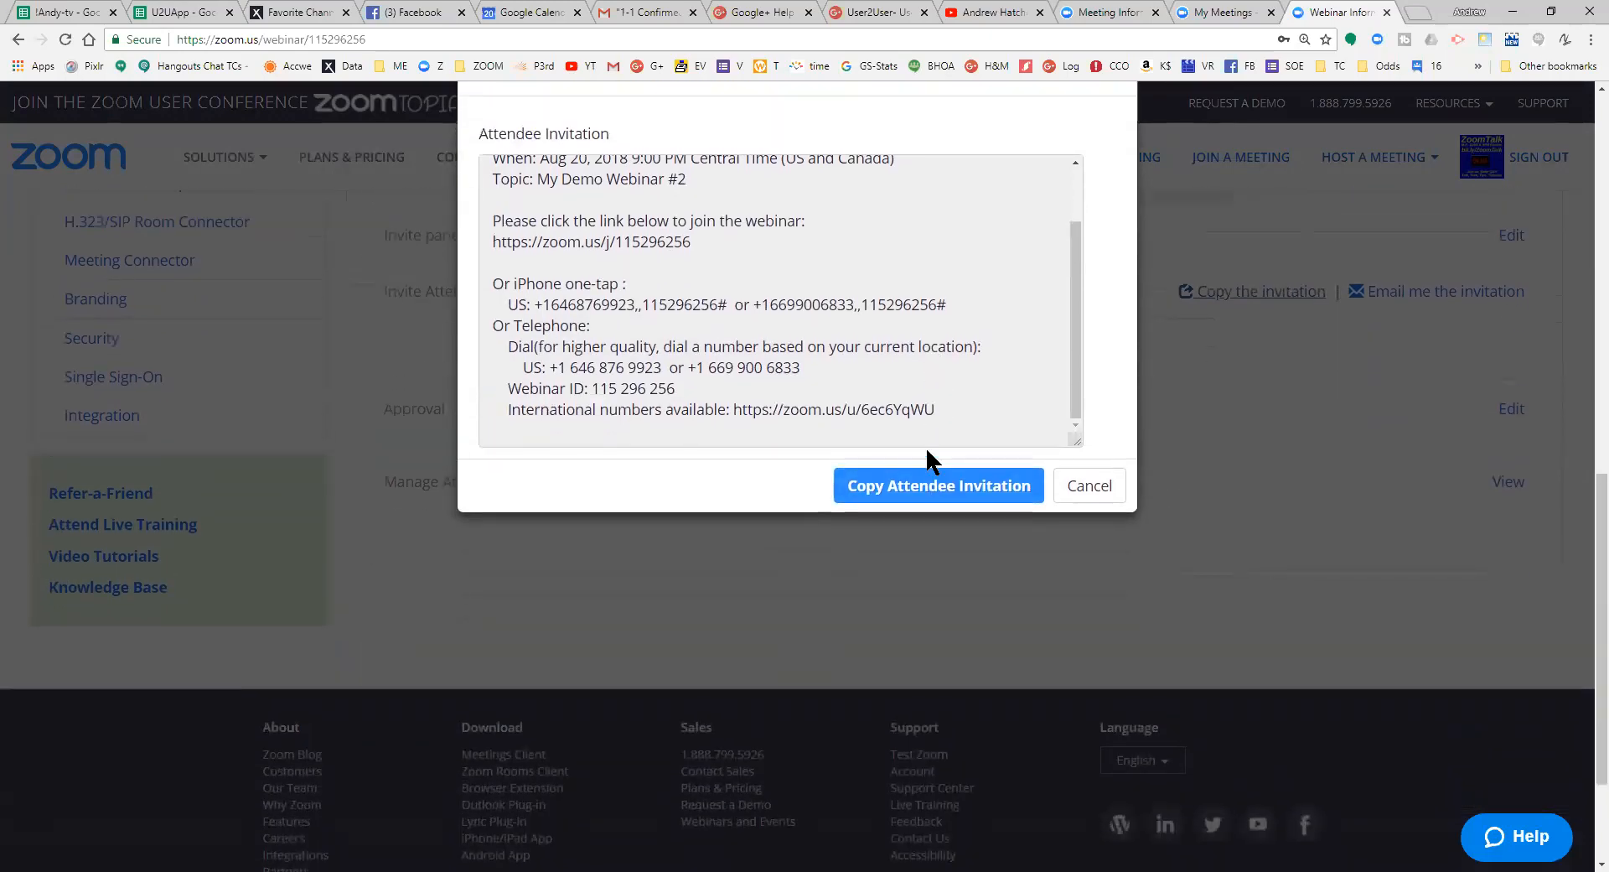
scroll(926, 445, "up", 2)
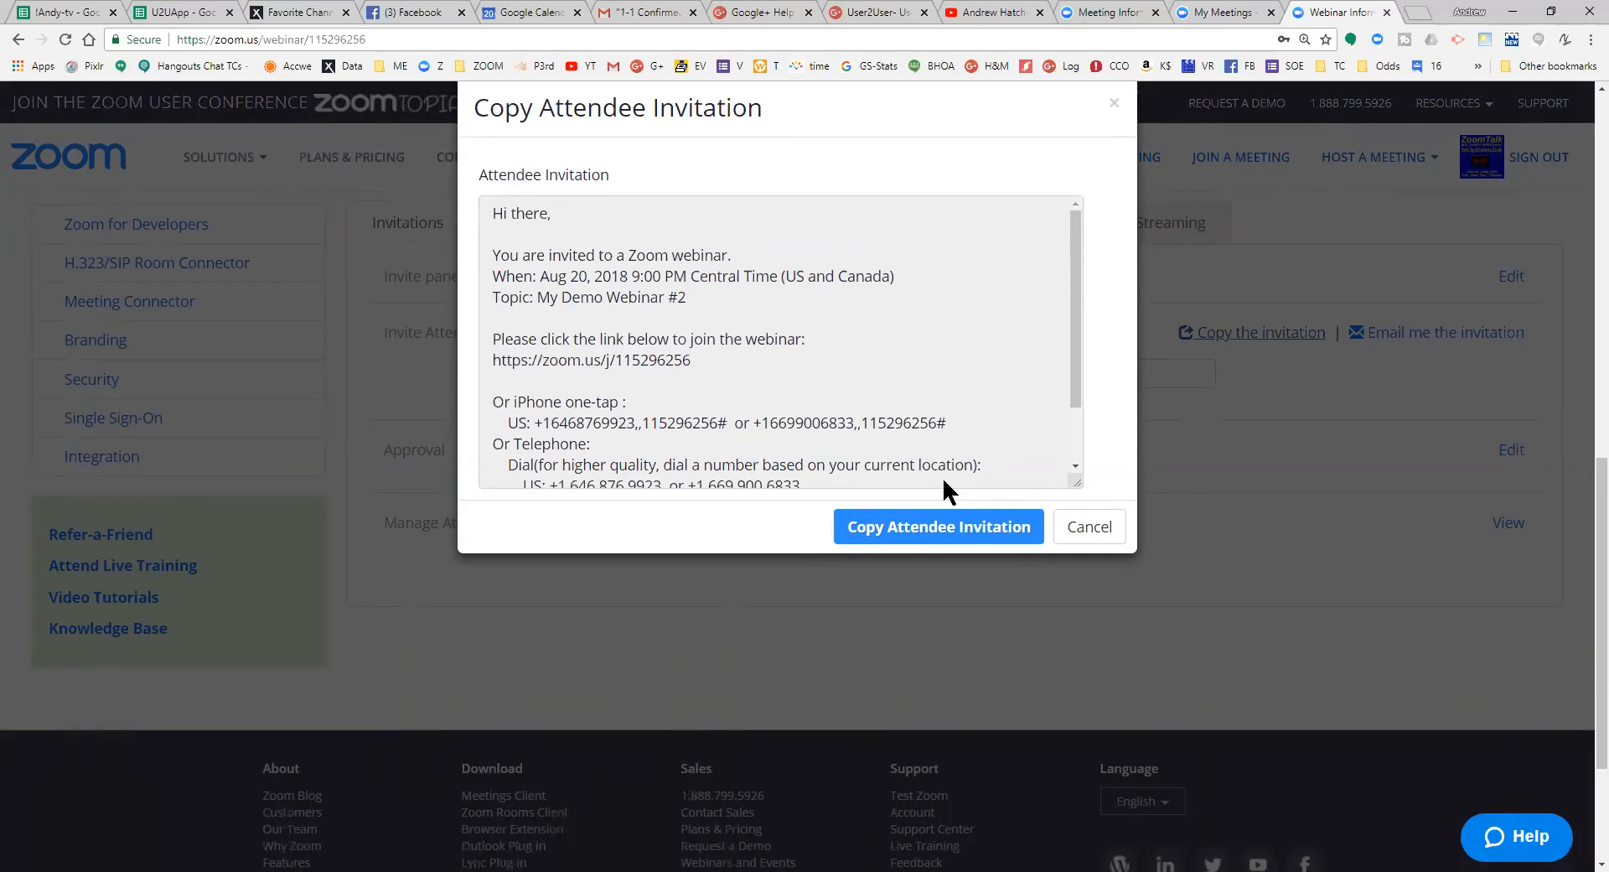
scroll(950, 394, "down", 2)
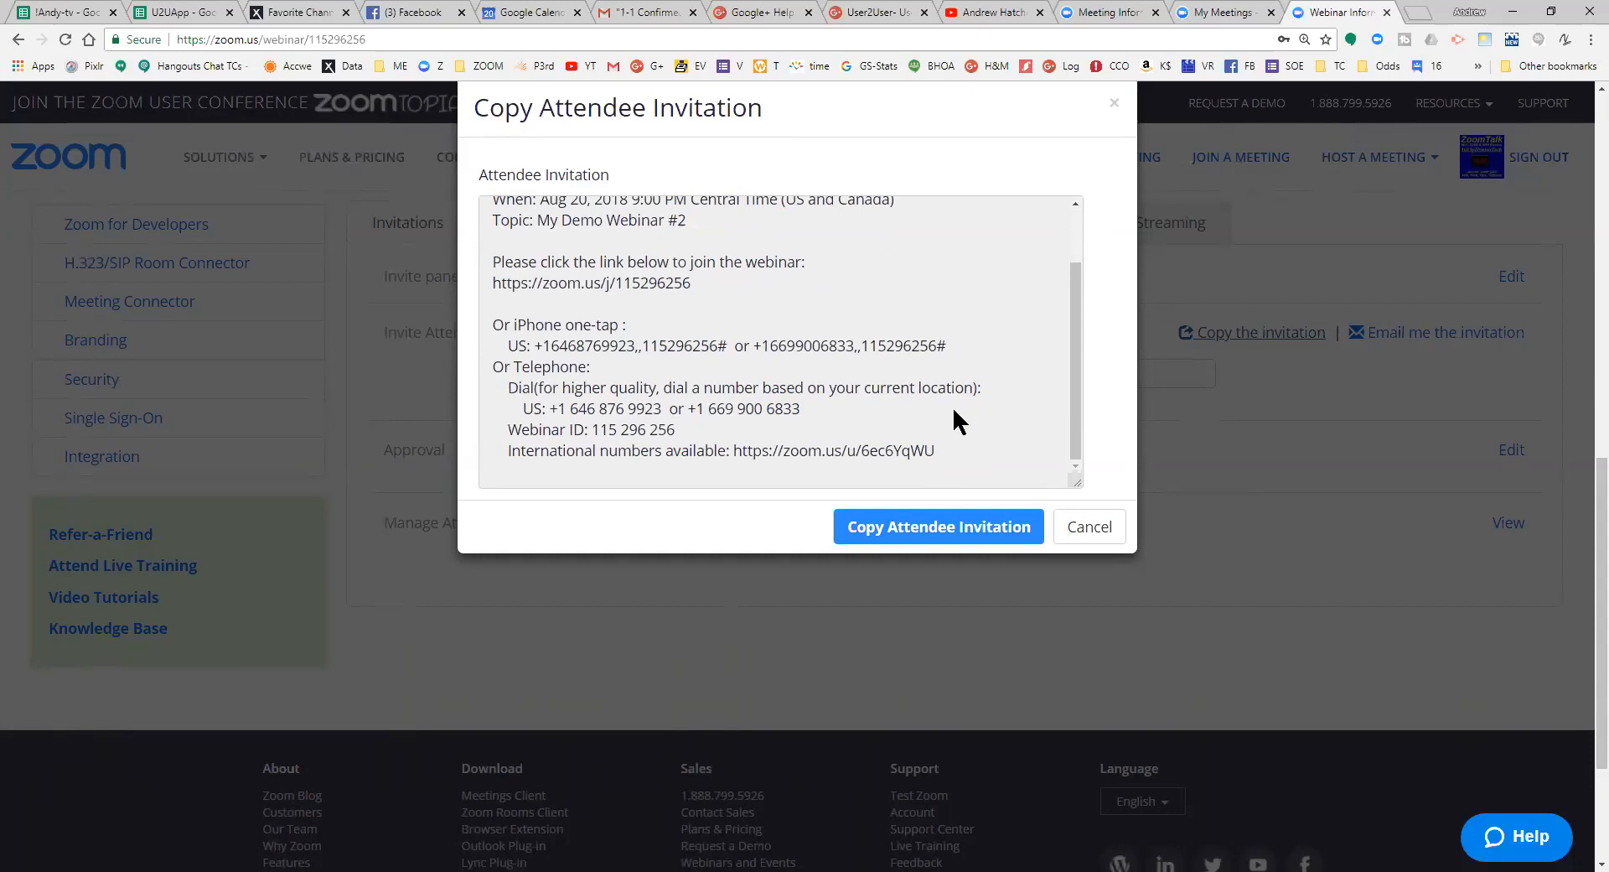
scroll(882, 368, "up", 1)
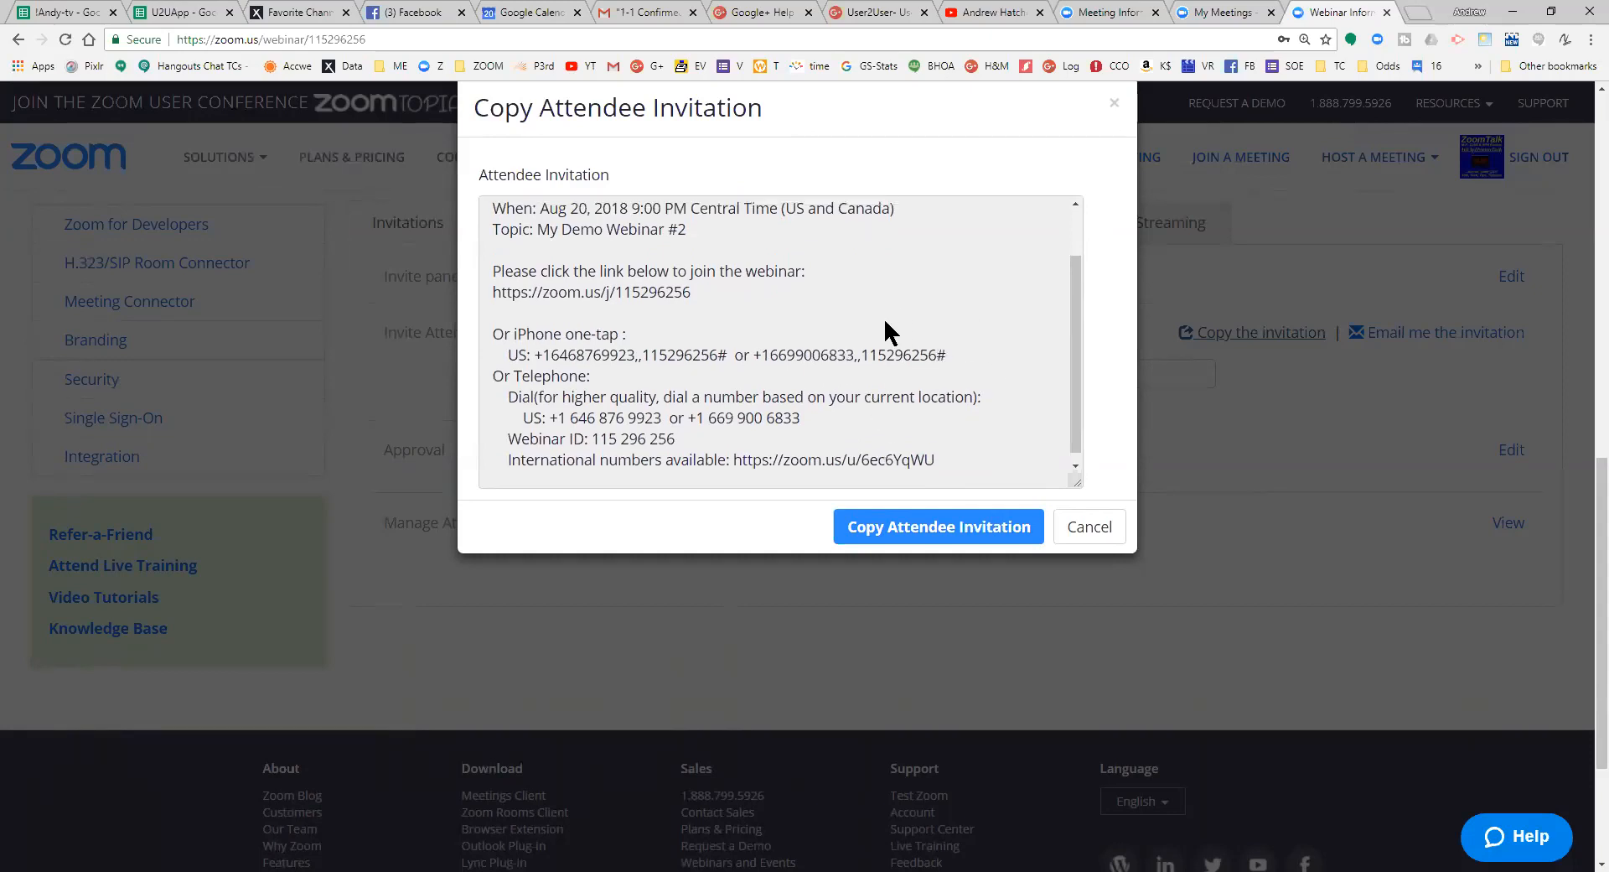
scroll(793, 301, "down", 1)
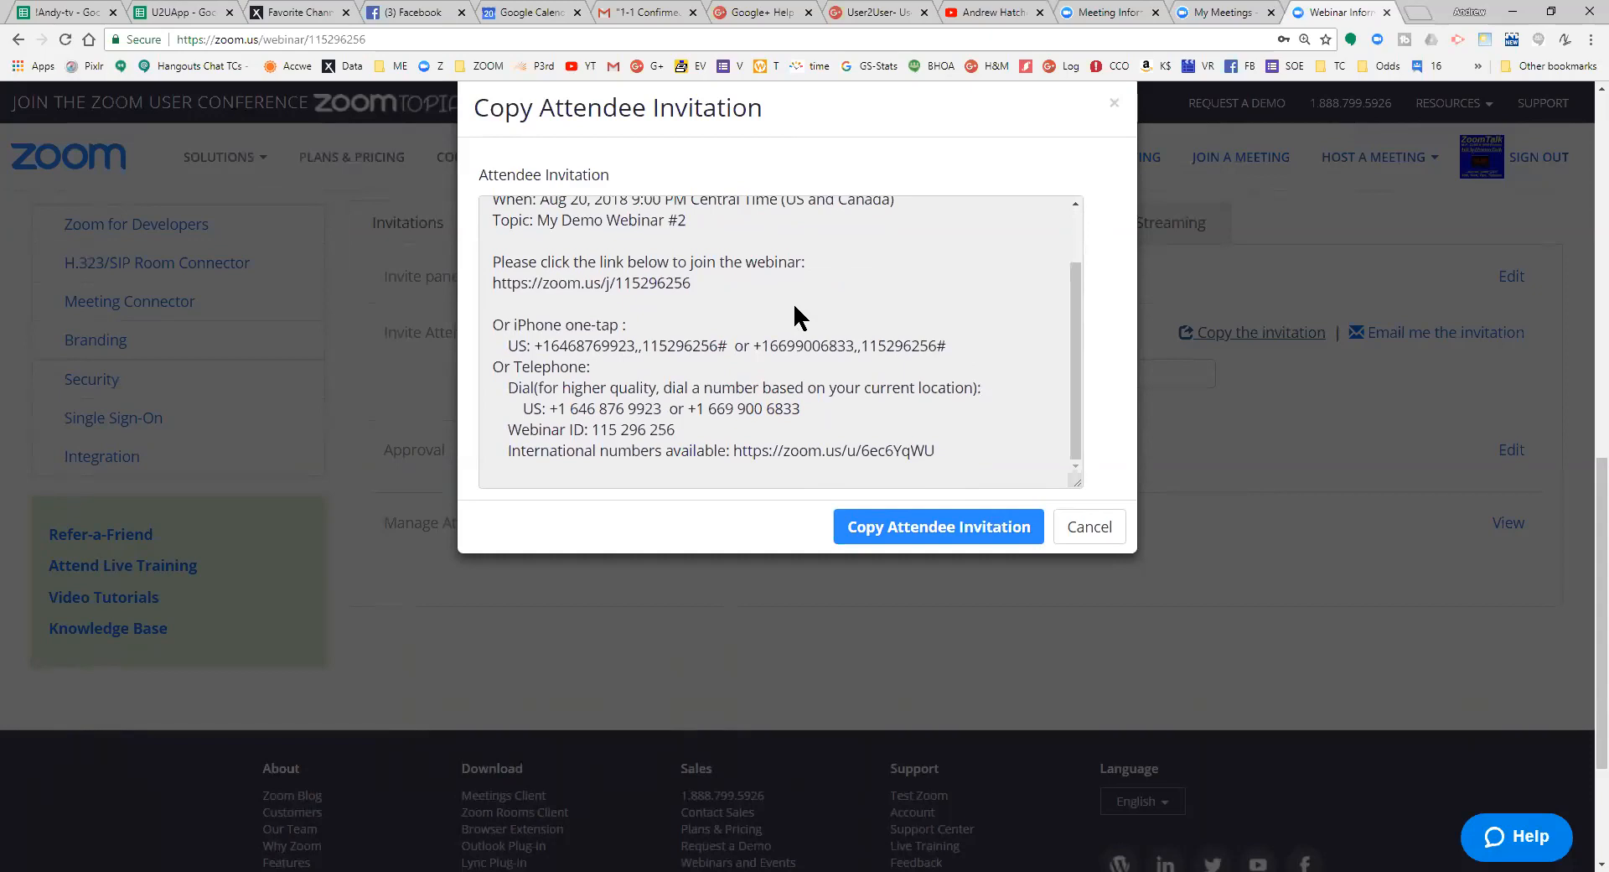
scroll(867, 320, "down", 1)
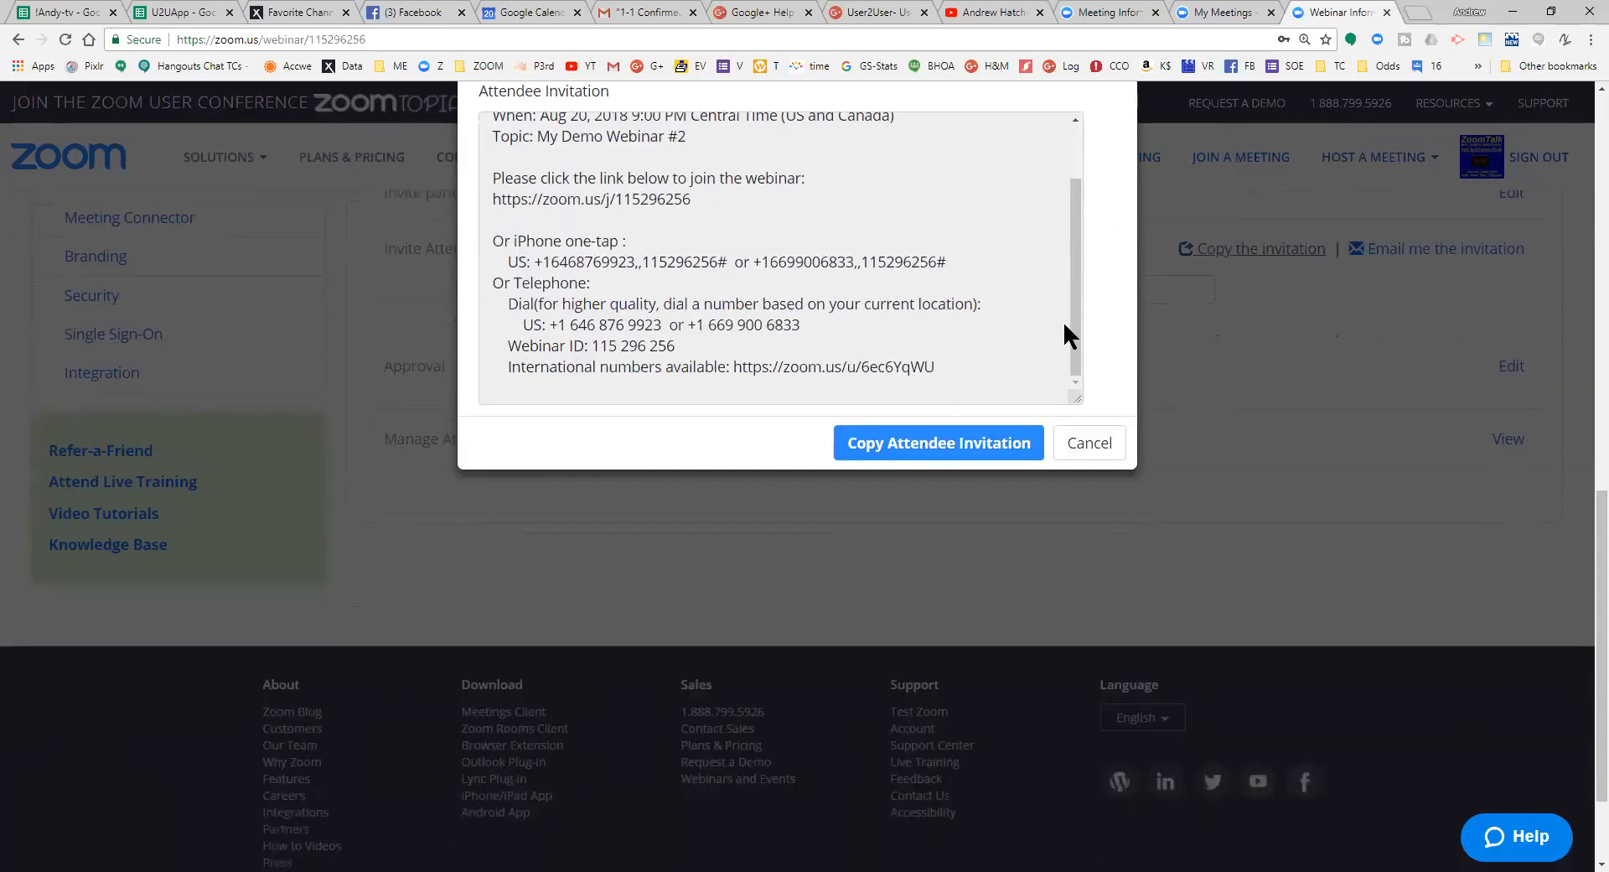
scroll(1104, 310, "down", 2)
scroll(1105, 310, "up", 3)
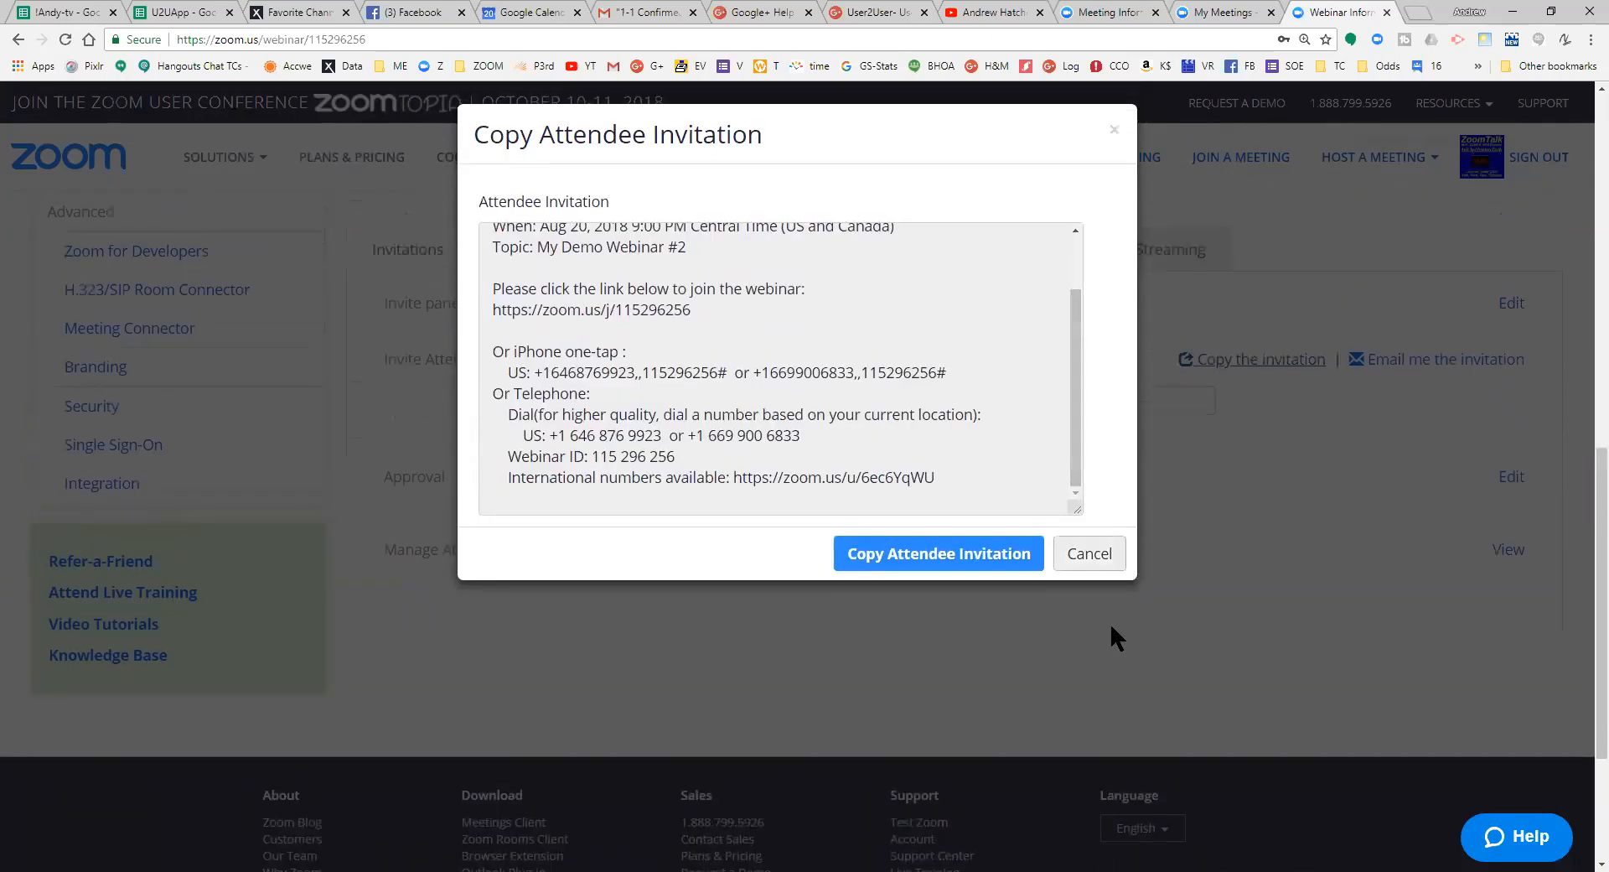
left_click(1097, 558)
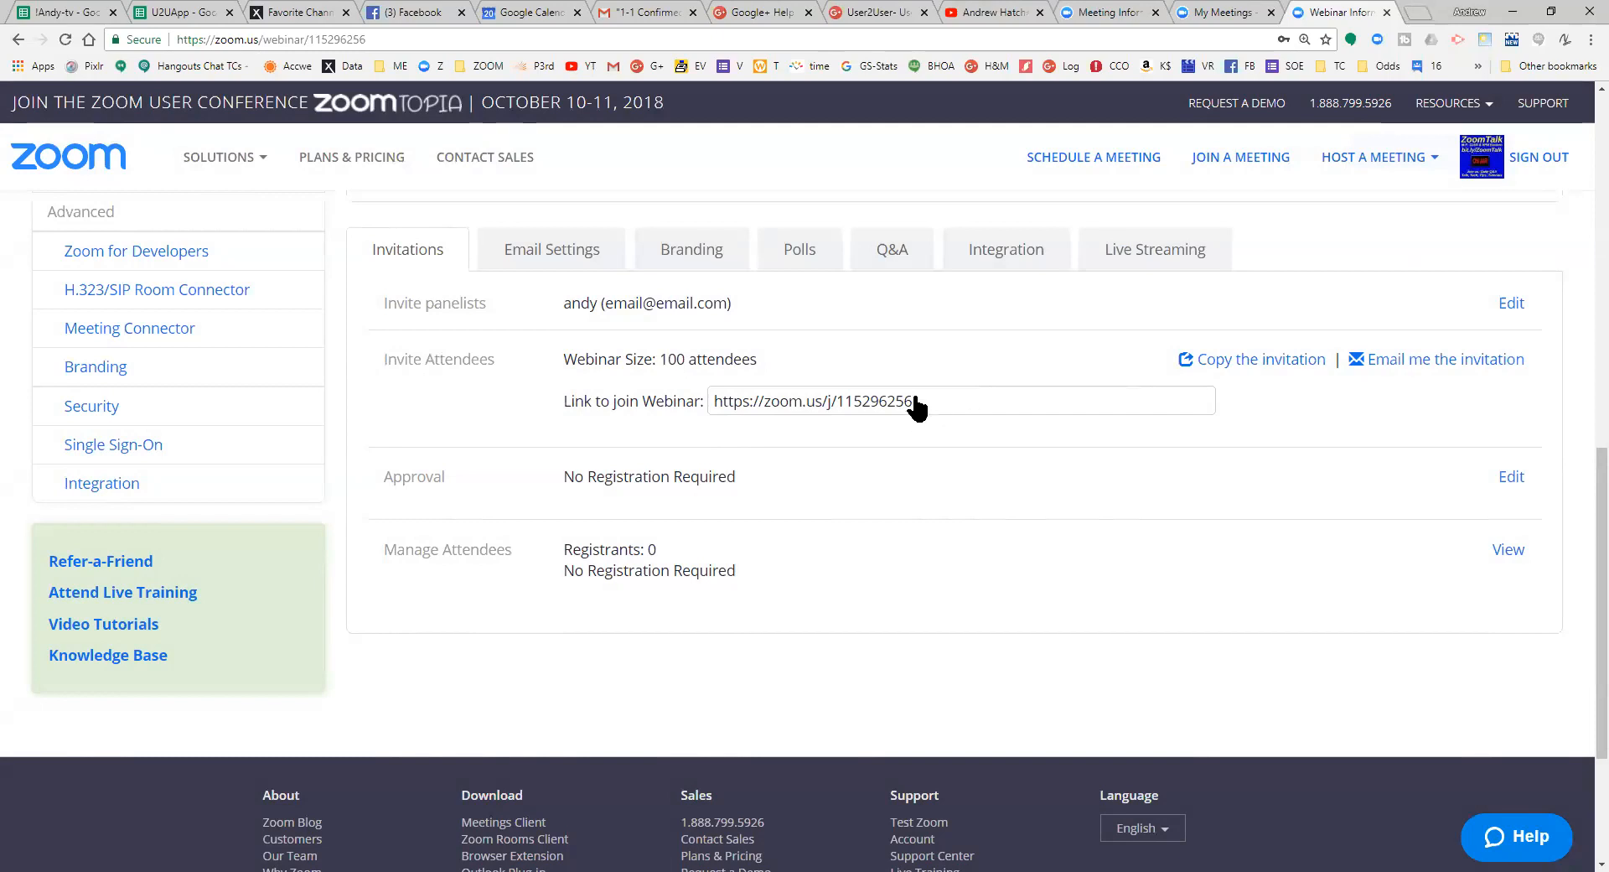
Open the webinar's registration settings from the approval section and look through the registration fields that can be added
left_click(1511, 477)
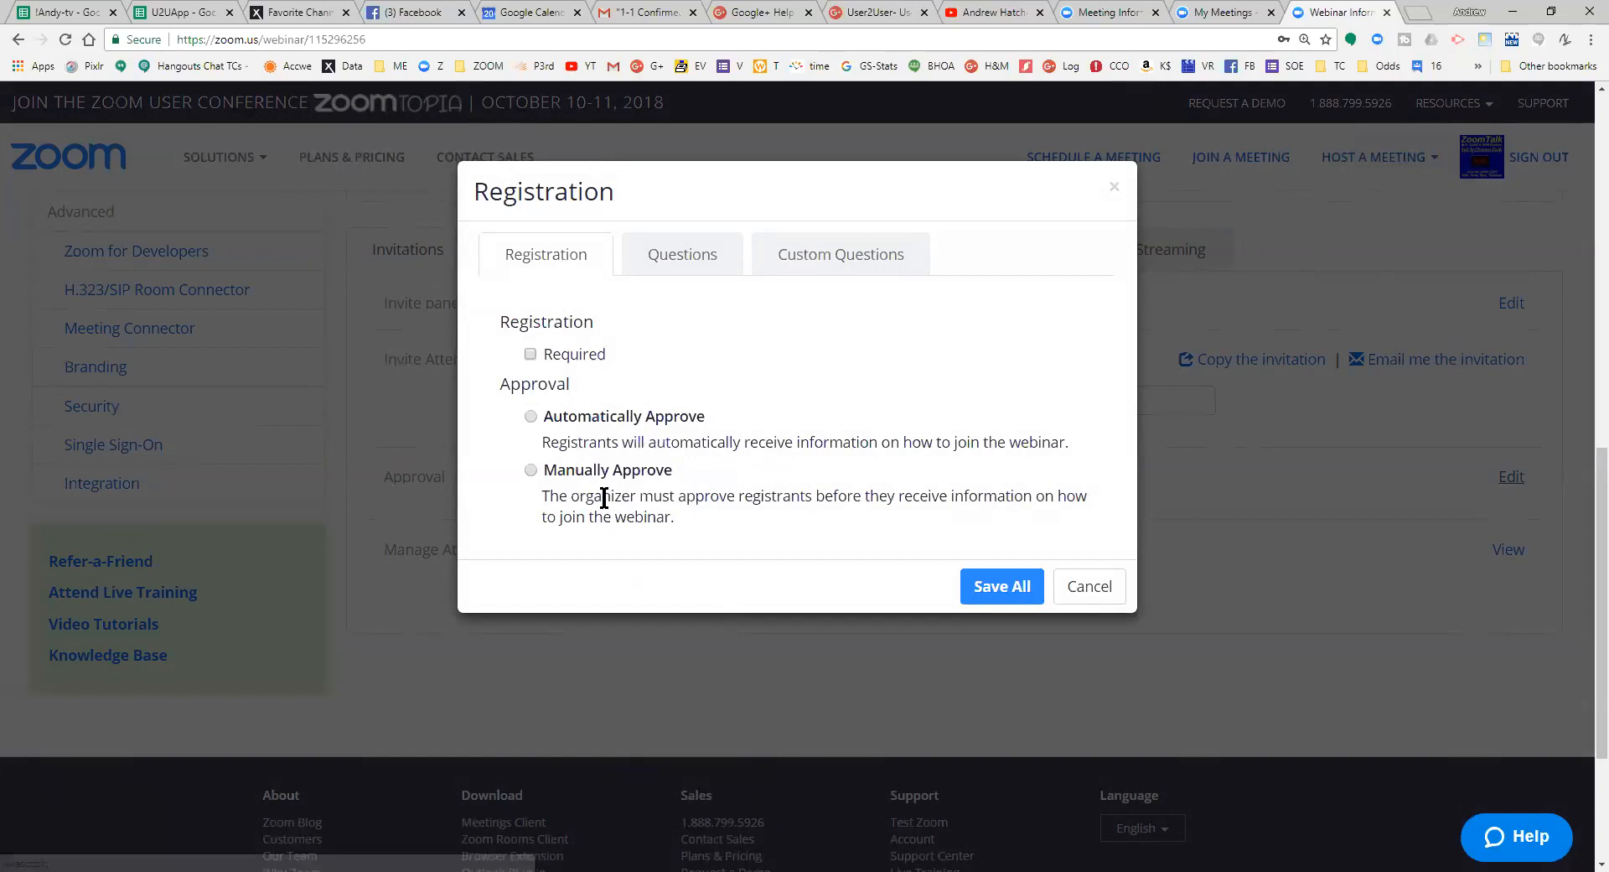
left_click(698, 262)
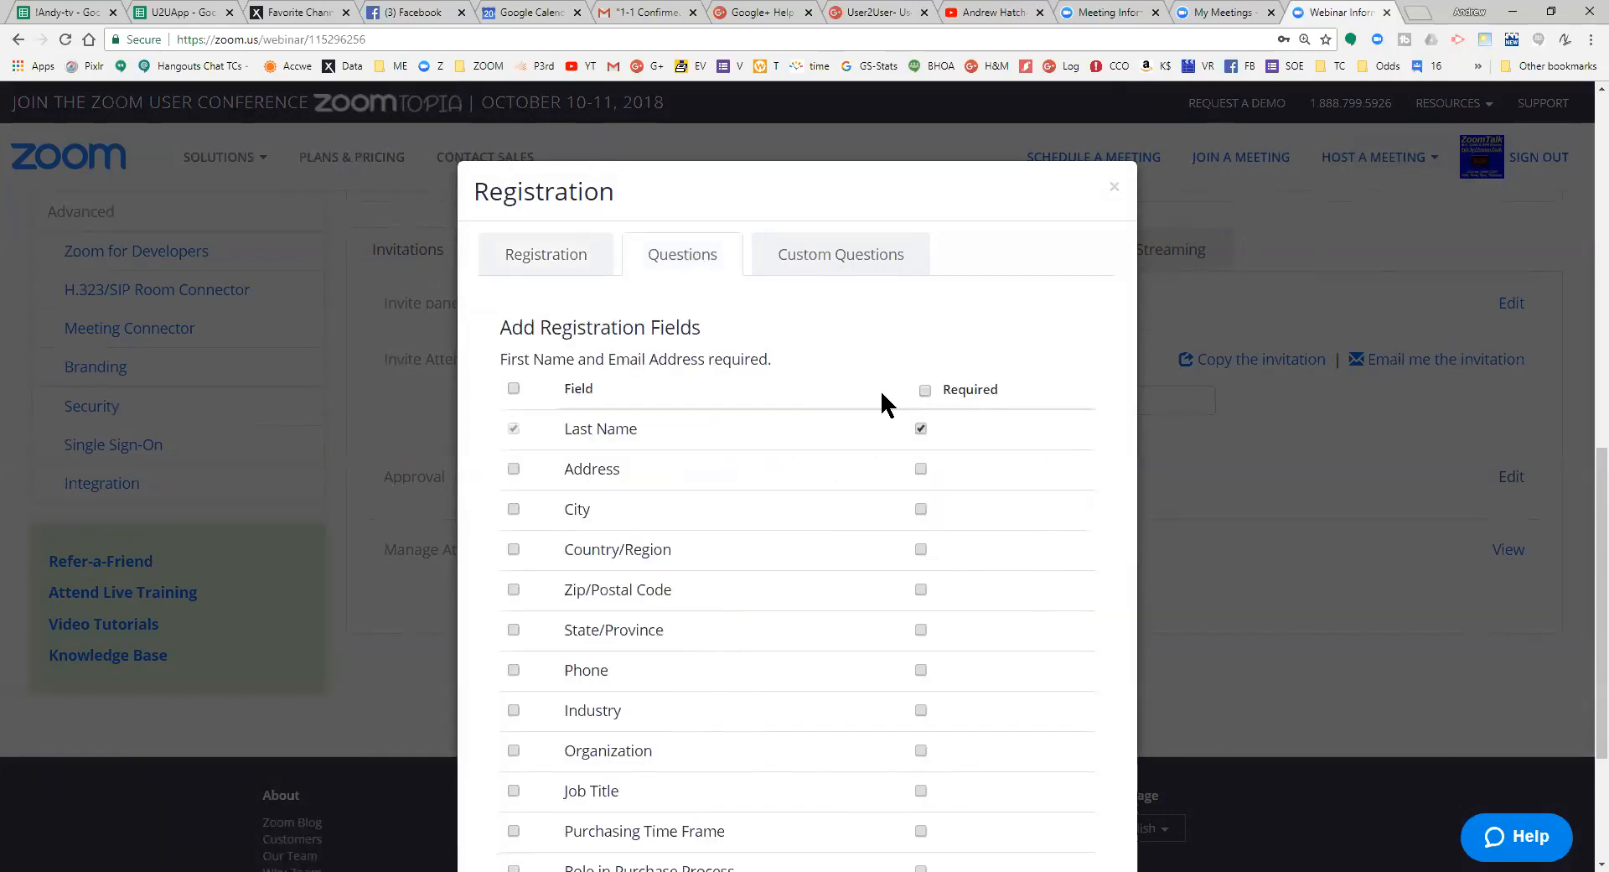
scroll(1016, 424, "down", 2)
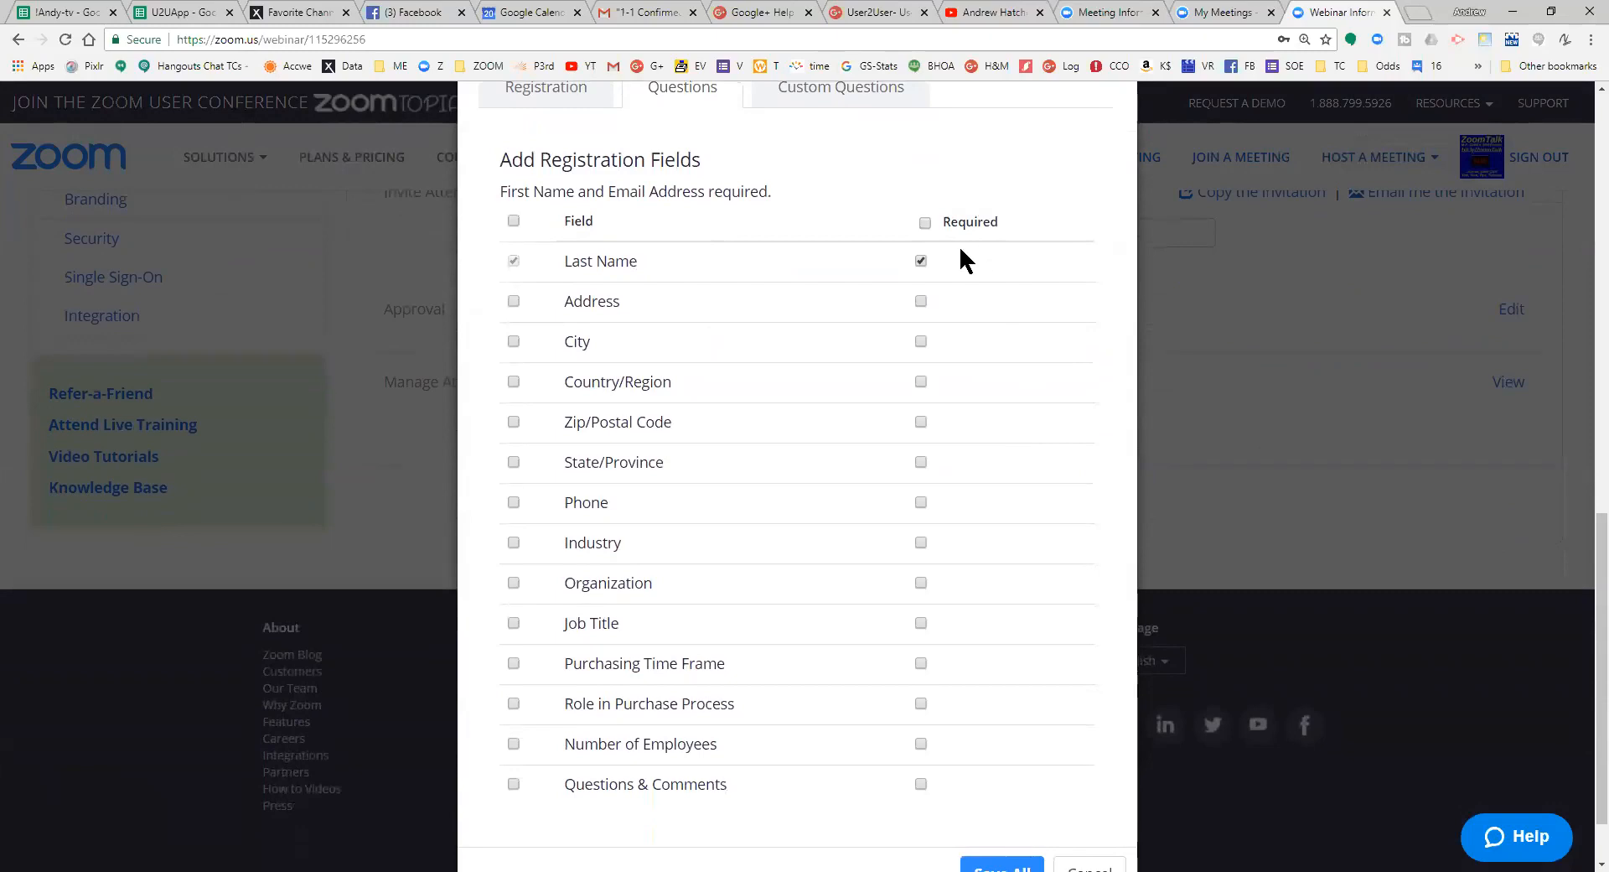
scroll(889, 568, "down", 1)
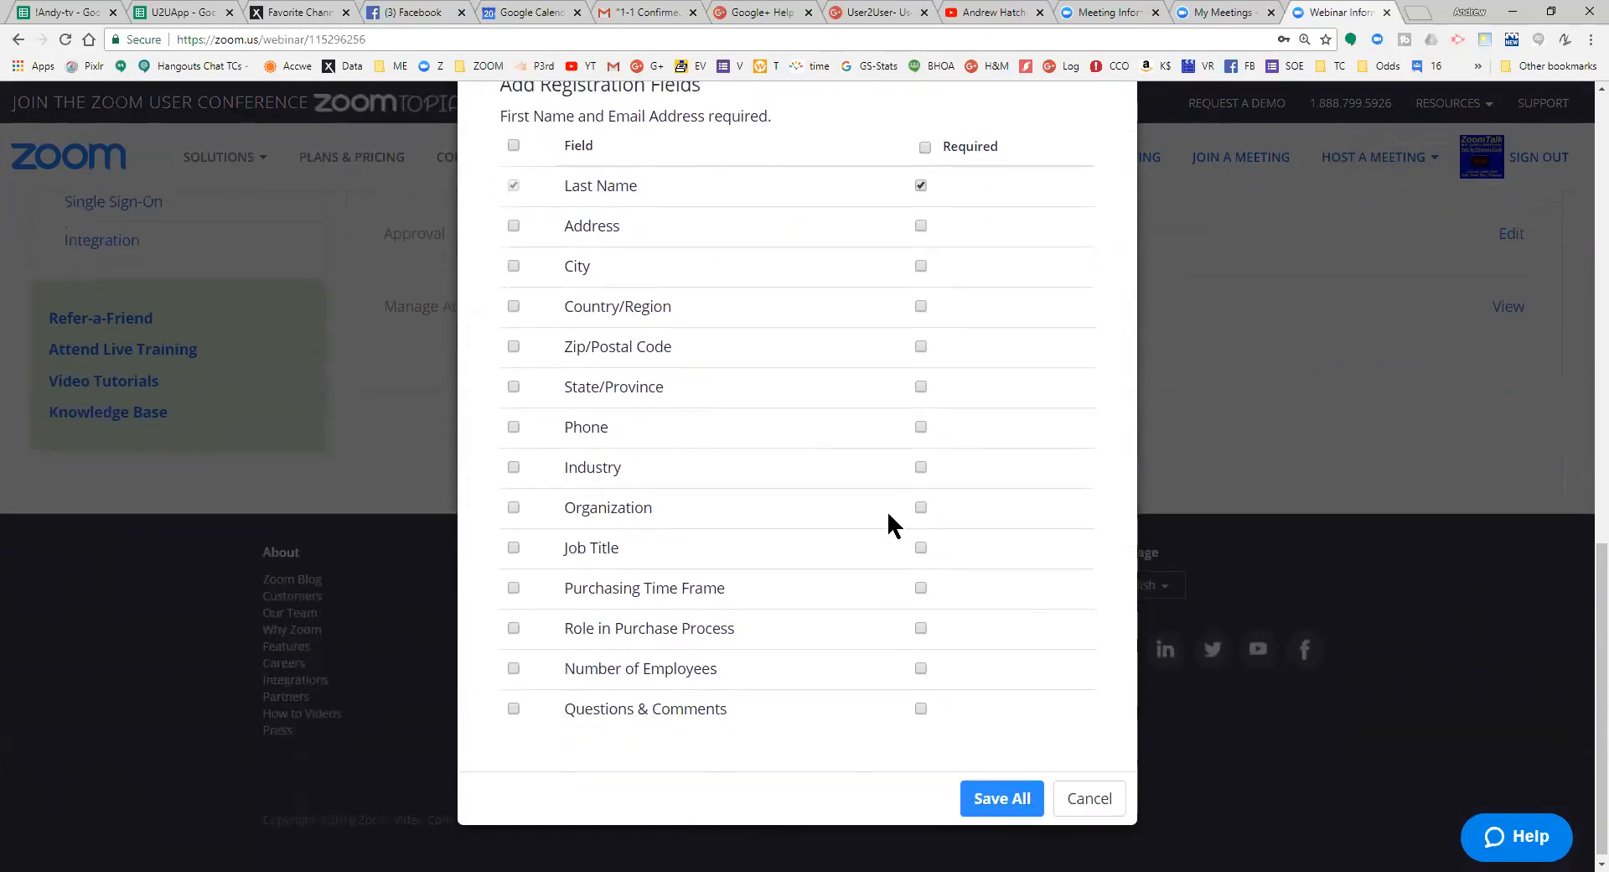
scroll(939, 470, "up", 3)
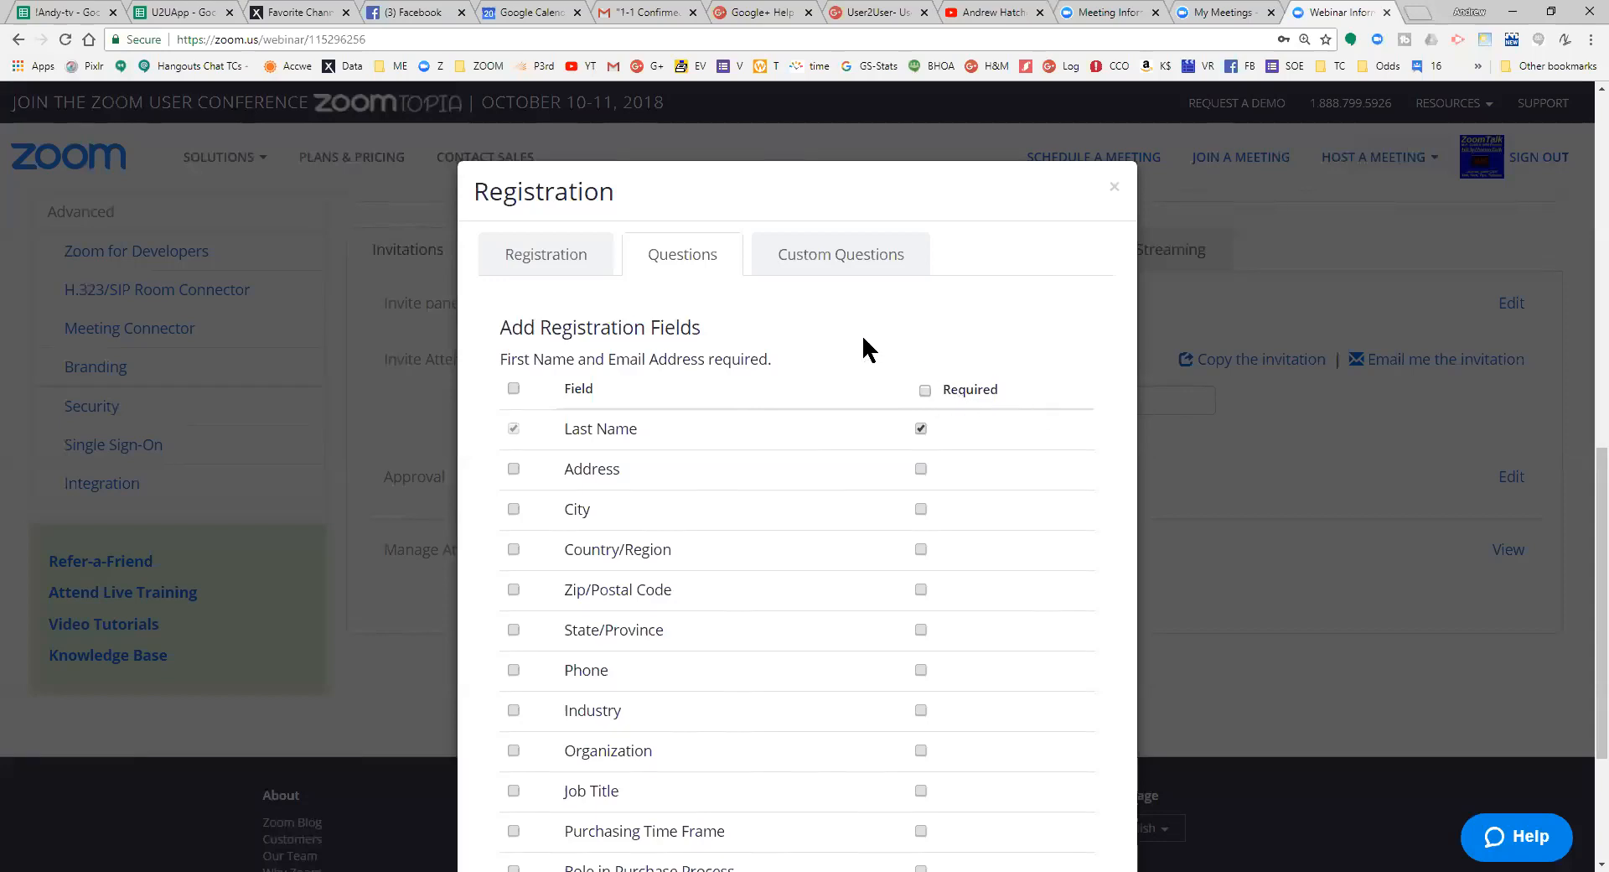
Examine the answer types offered for a new custom registration question, and leave the registration settings without saving
left_click(854, 260)
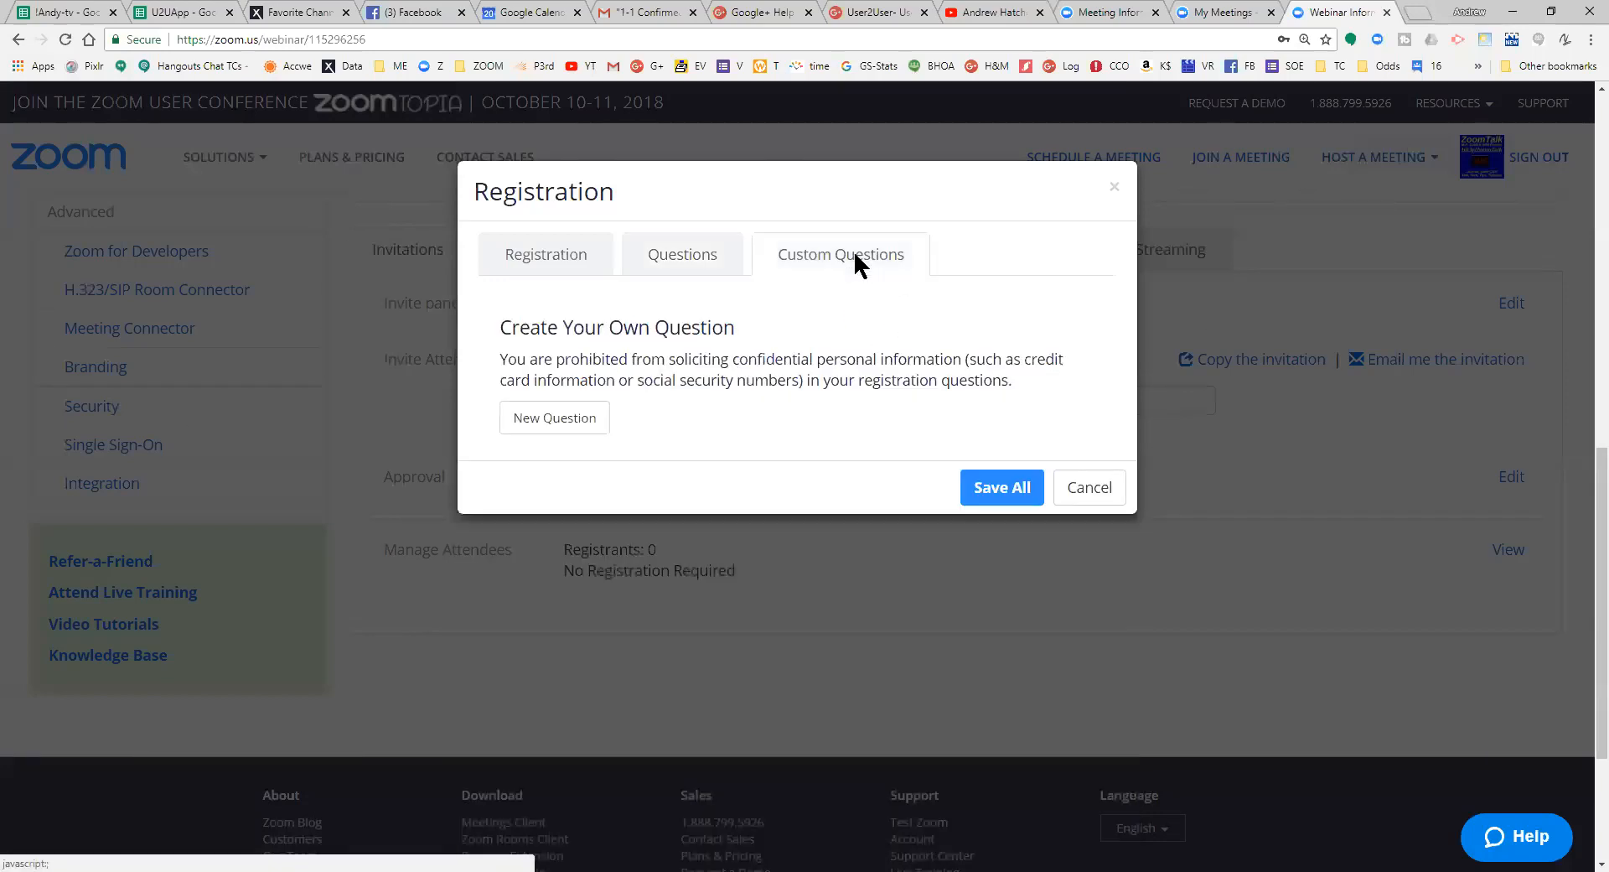
left_click(588, 416)
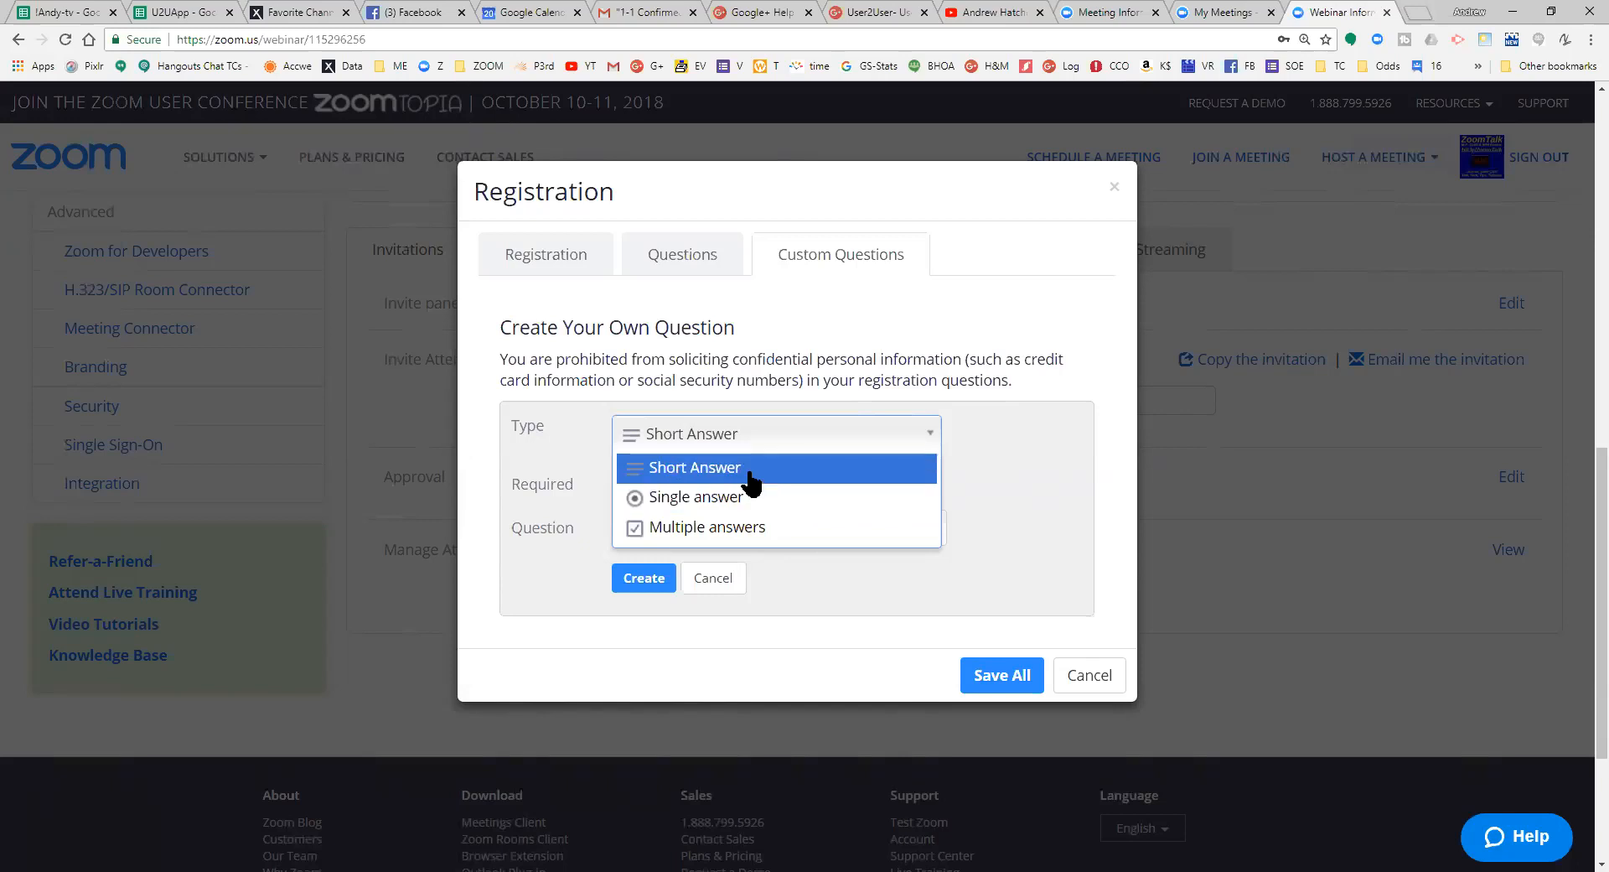
left_click(1089, 667)
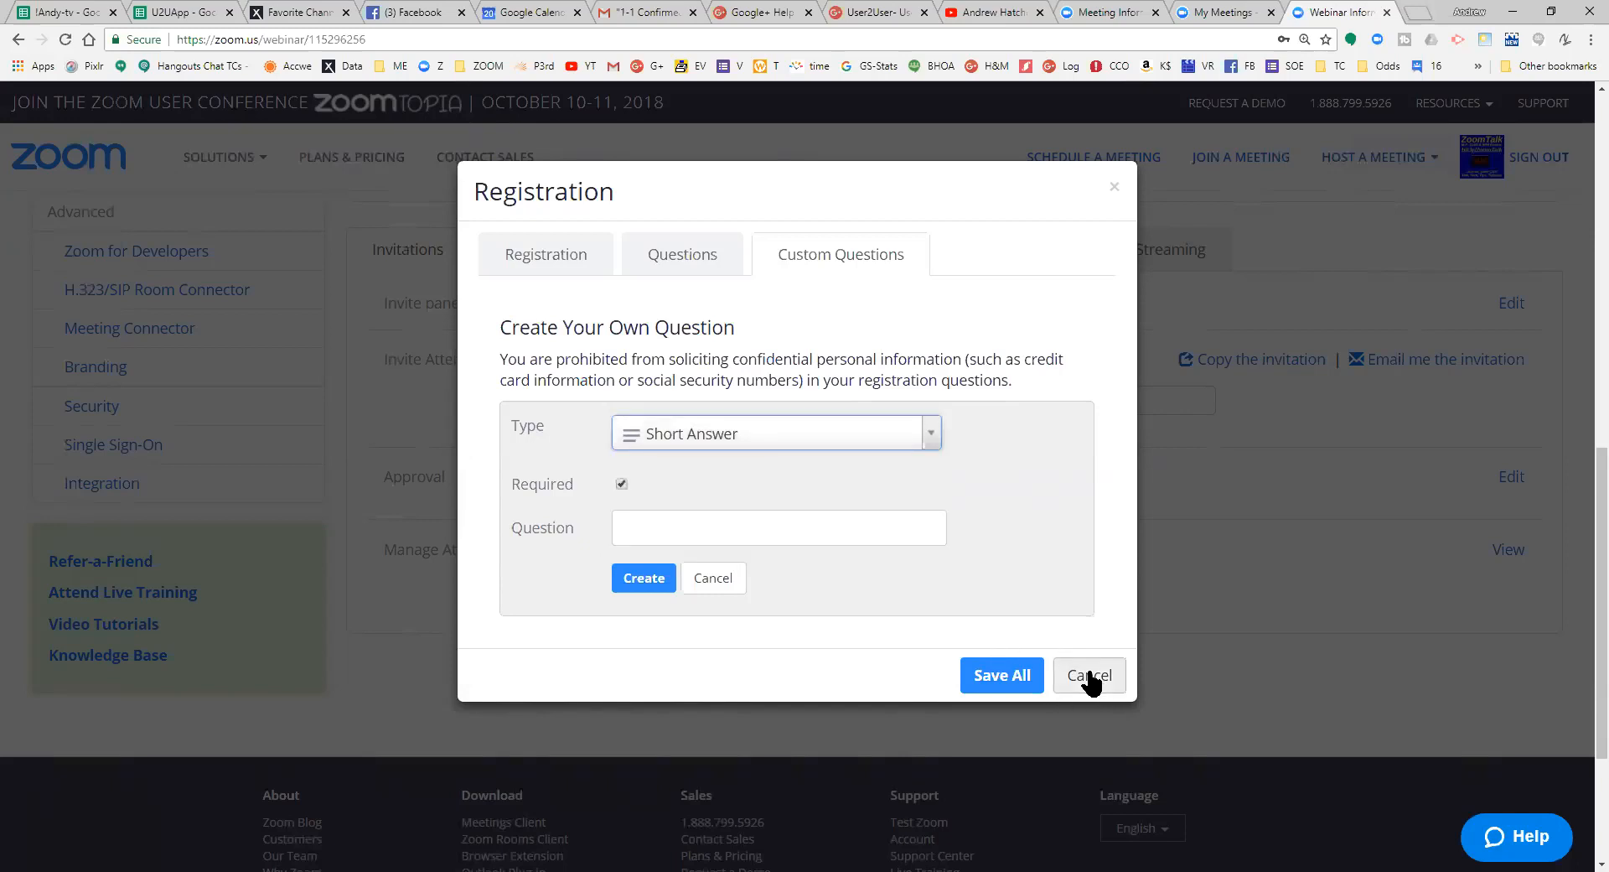
left_click(729, 577)
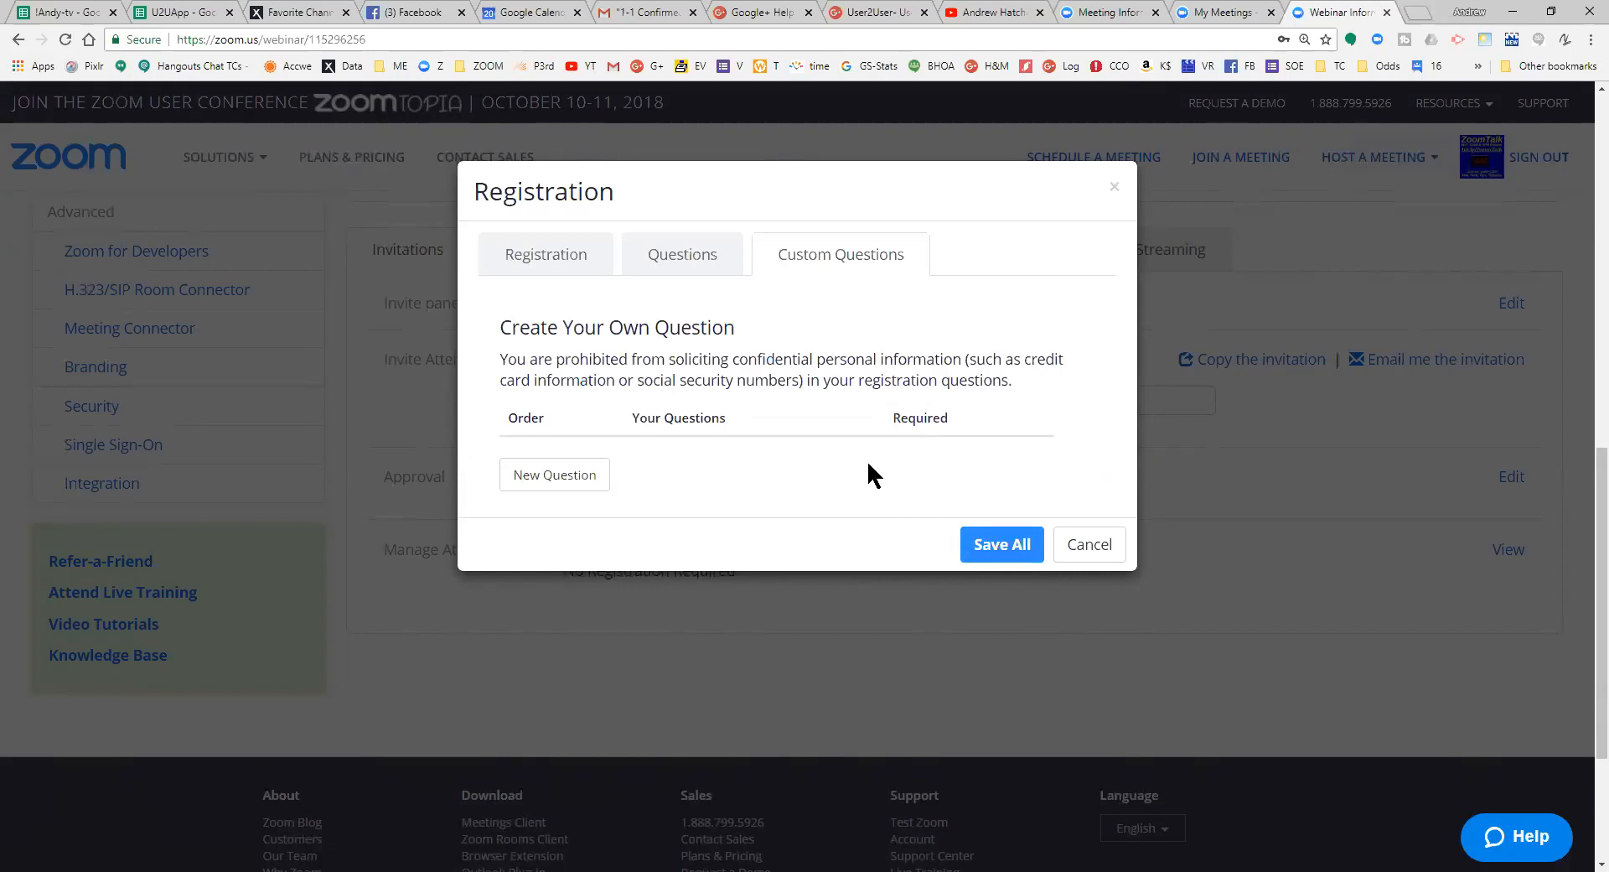
left_click(1090, 545)
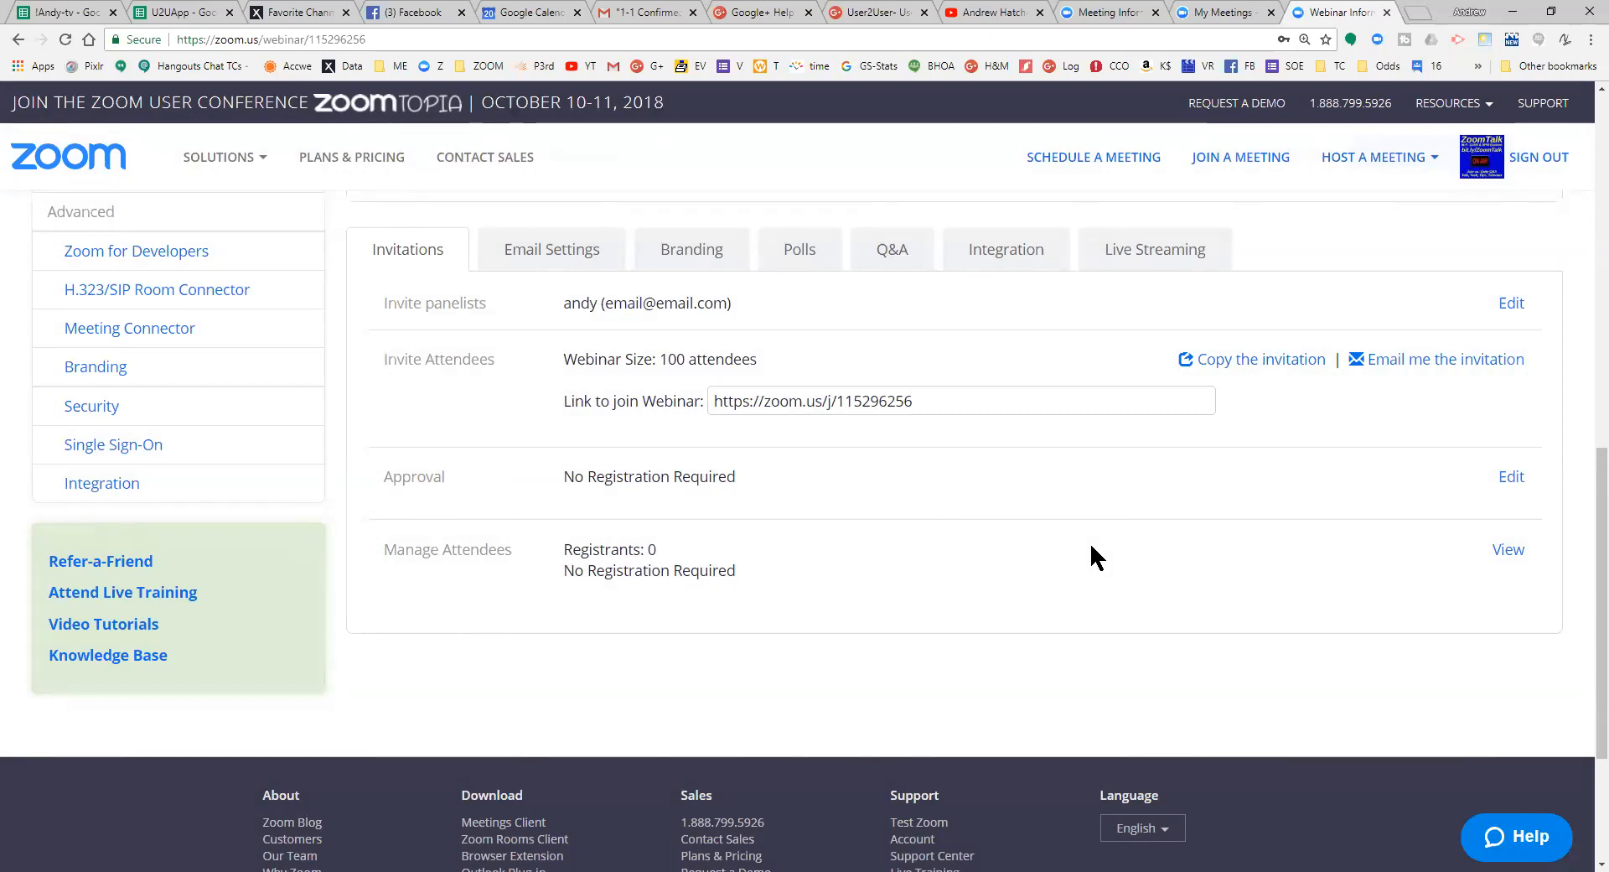
Require registration with manual approval, enable an e-mail to the host when someone registers, and save all registration settings
left_click(1508, 479)
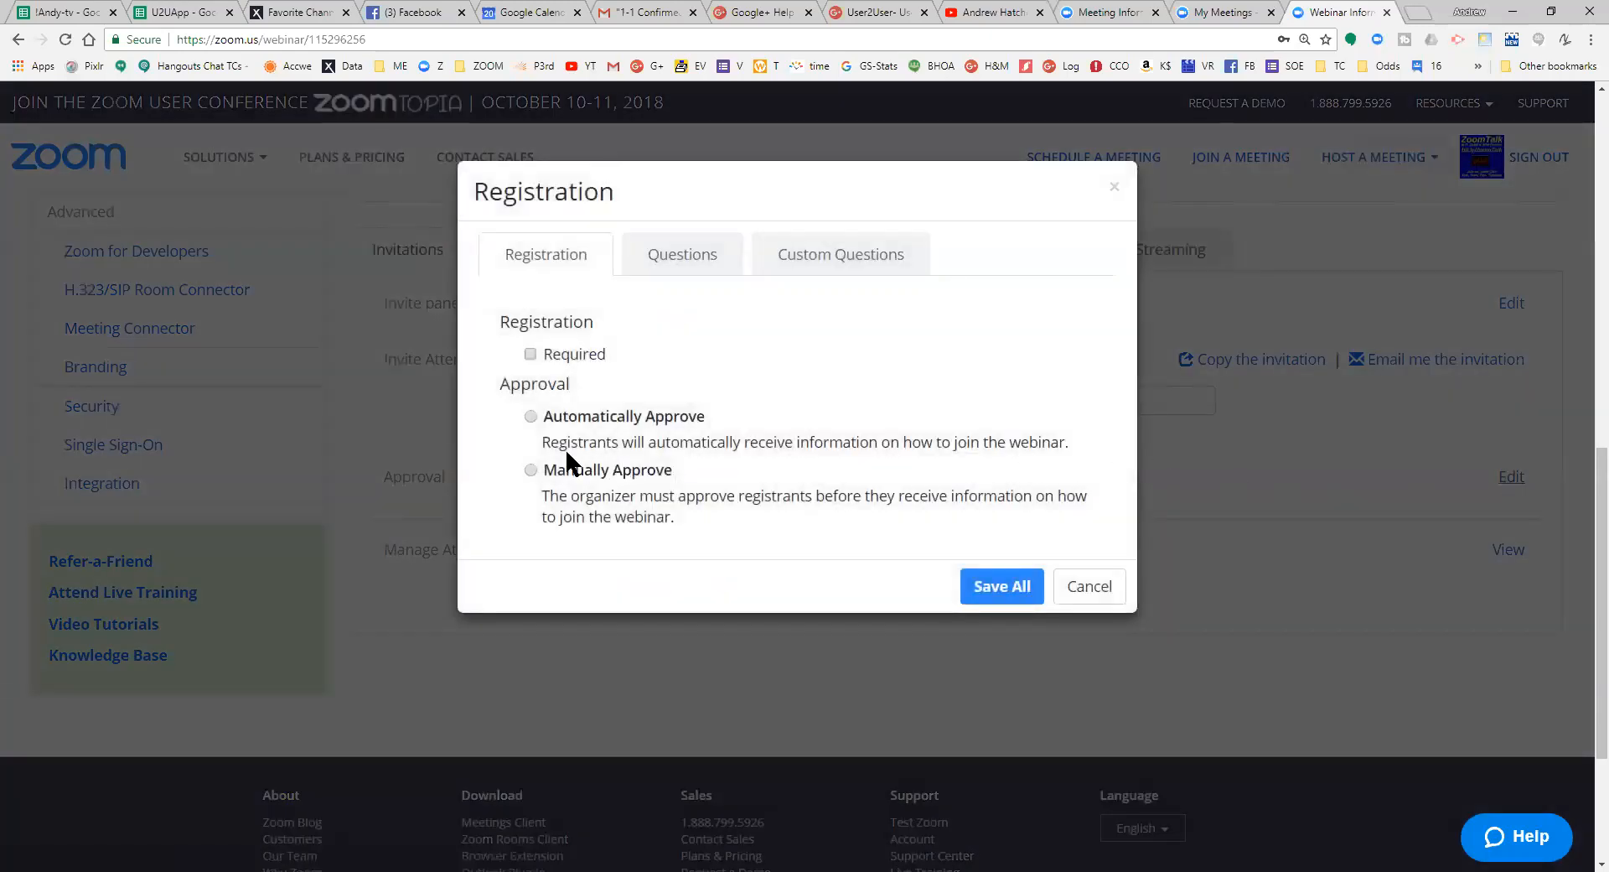
left_click(531, 470)
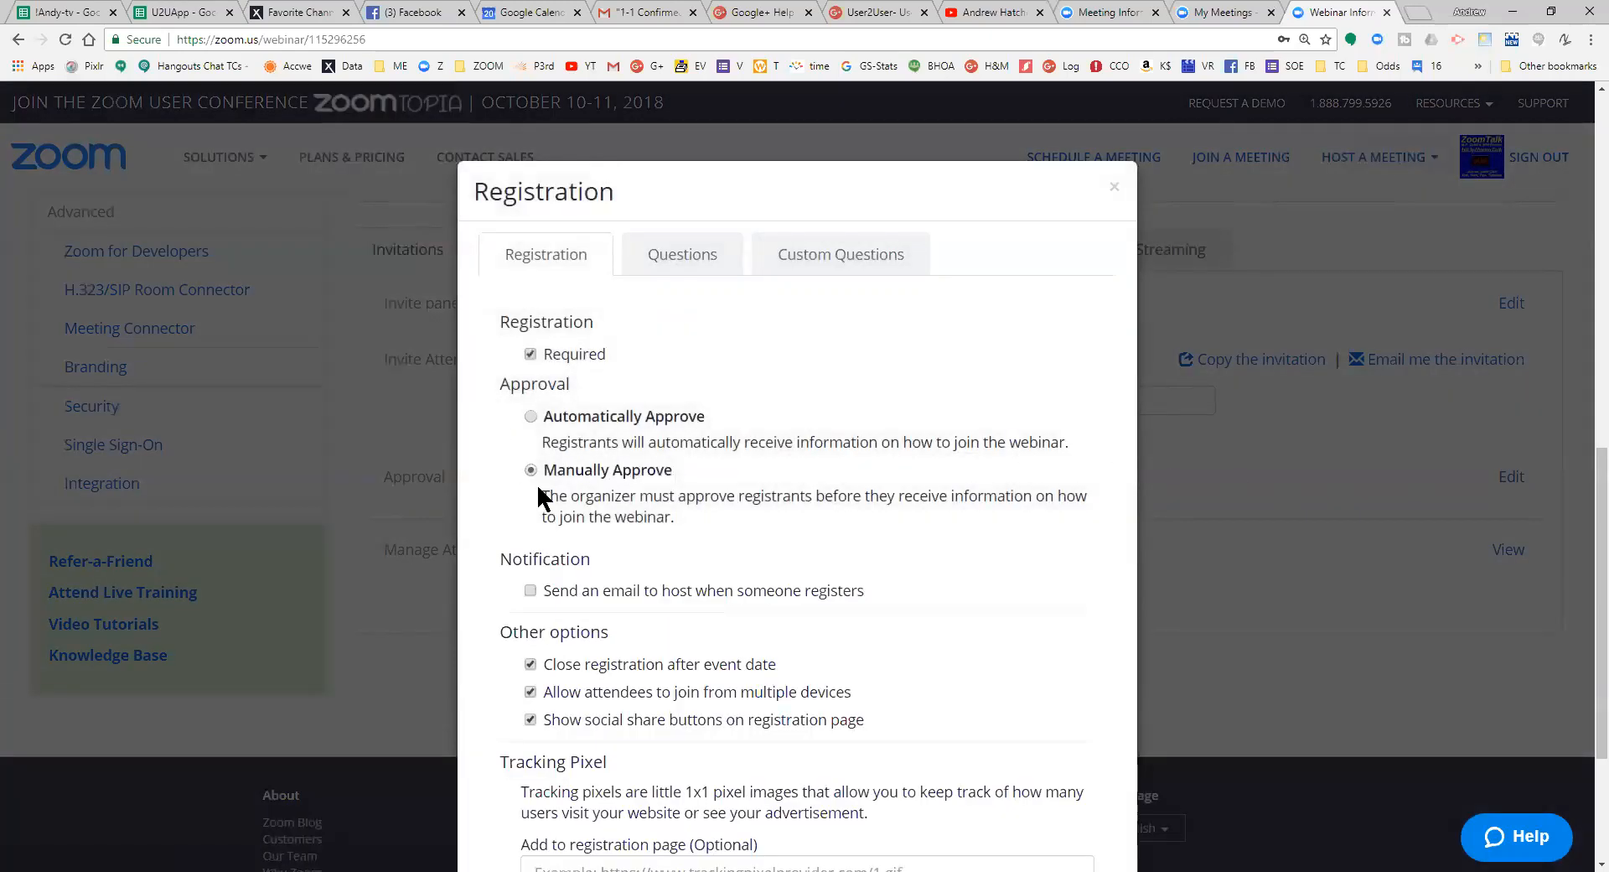
scroll(1007, 588, "down", 2)
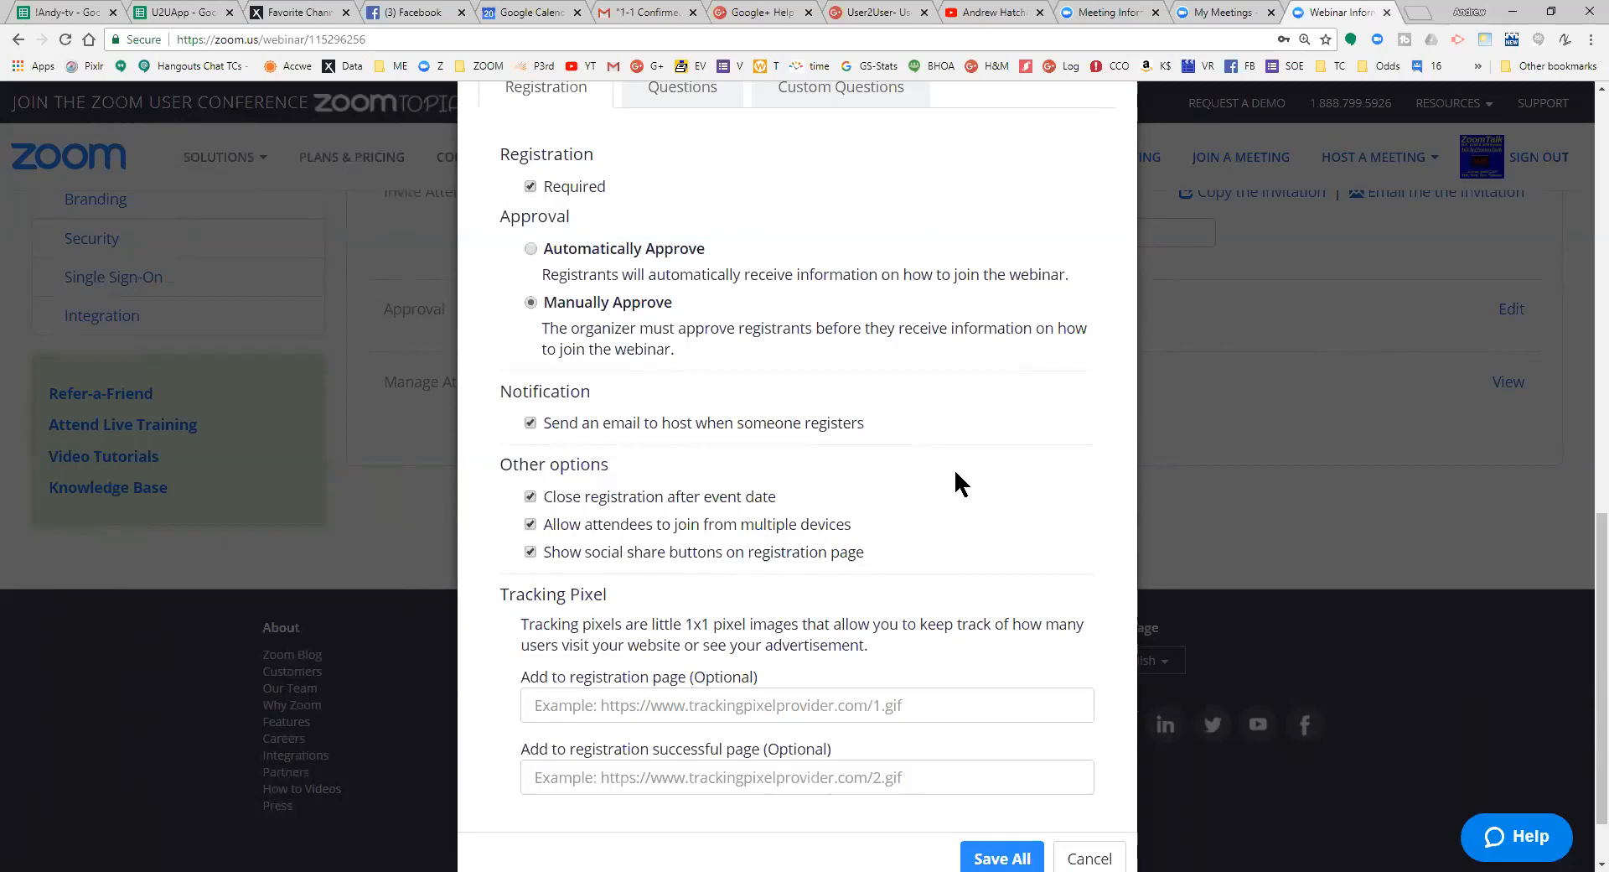
scroll(956, 497, "down", 1)
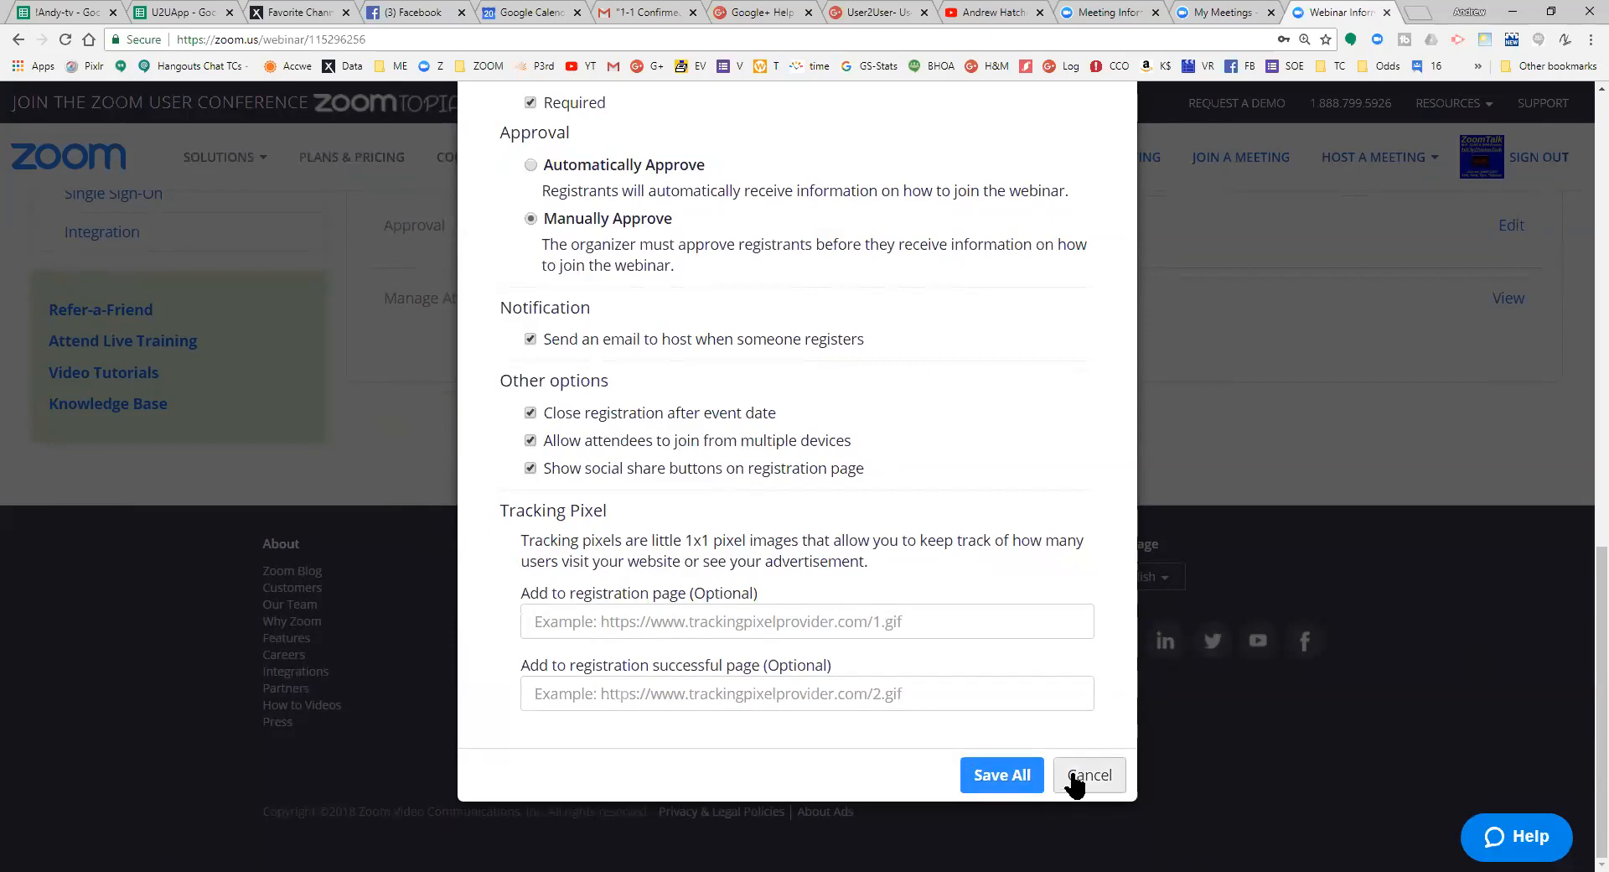
left_click(990, 788)
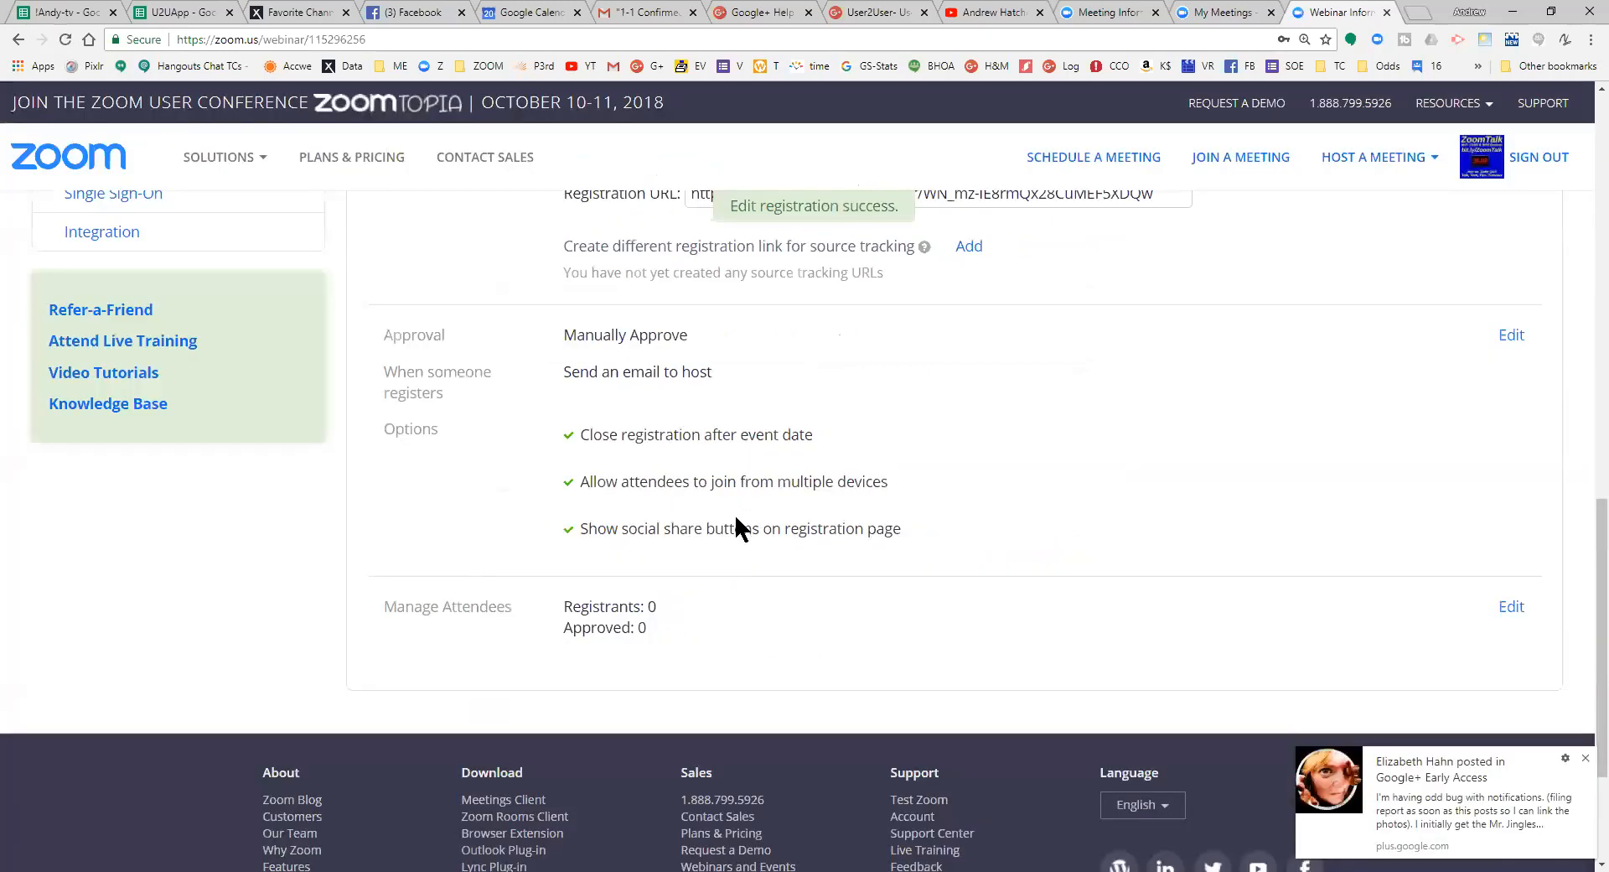
scroll(759, 361, "up", 3)
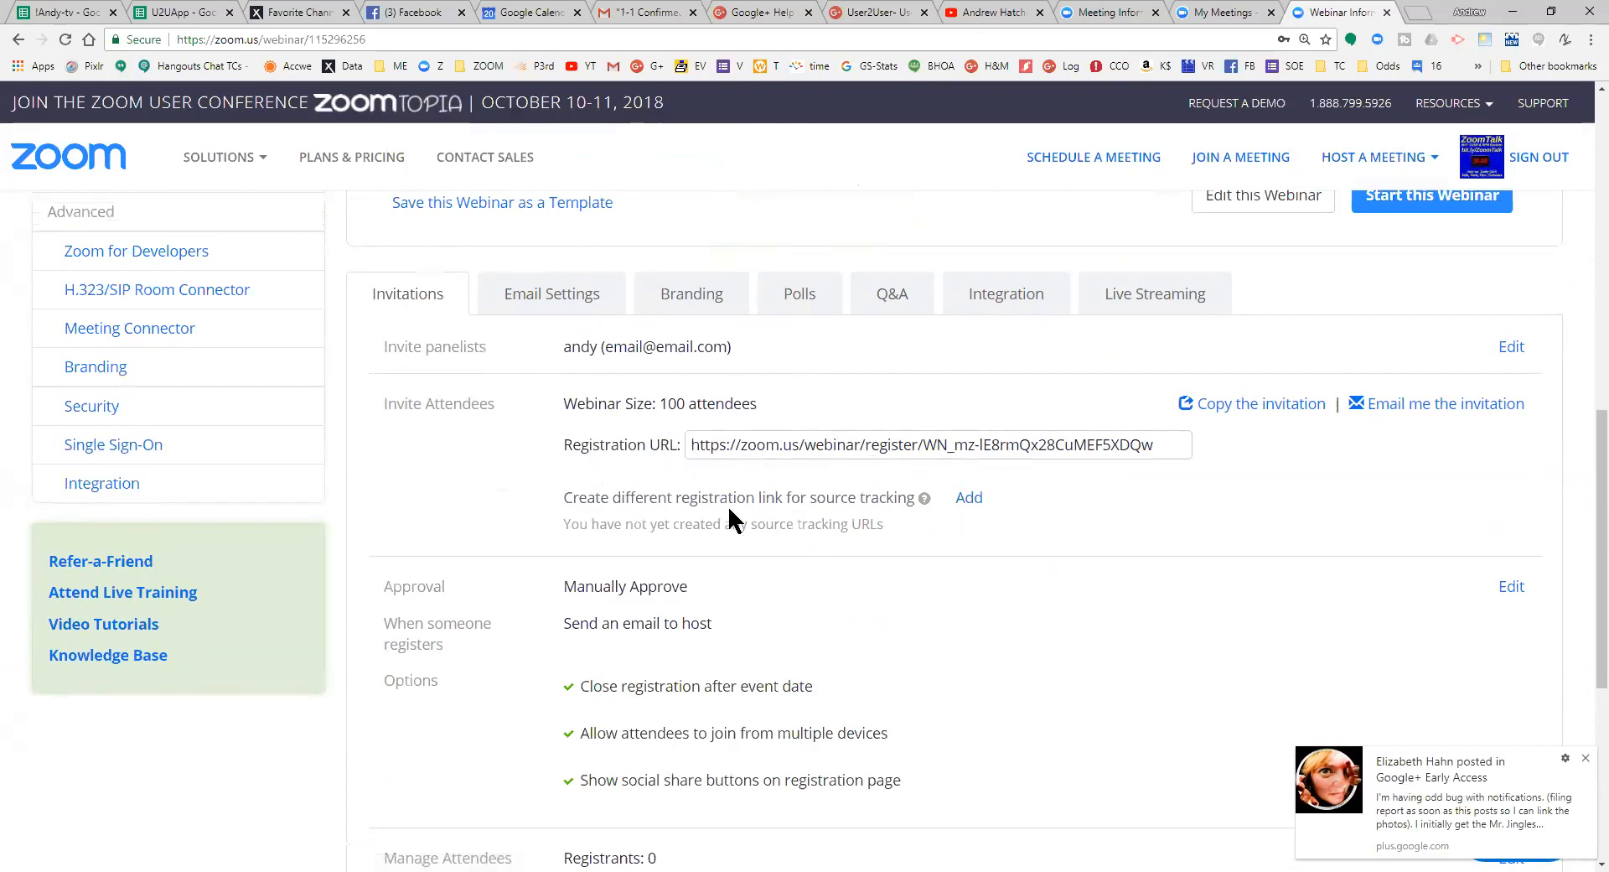
Add two source tracking registration links for the webinar, named FB and LNKIN
left_click(970, 499)
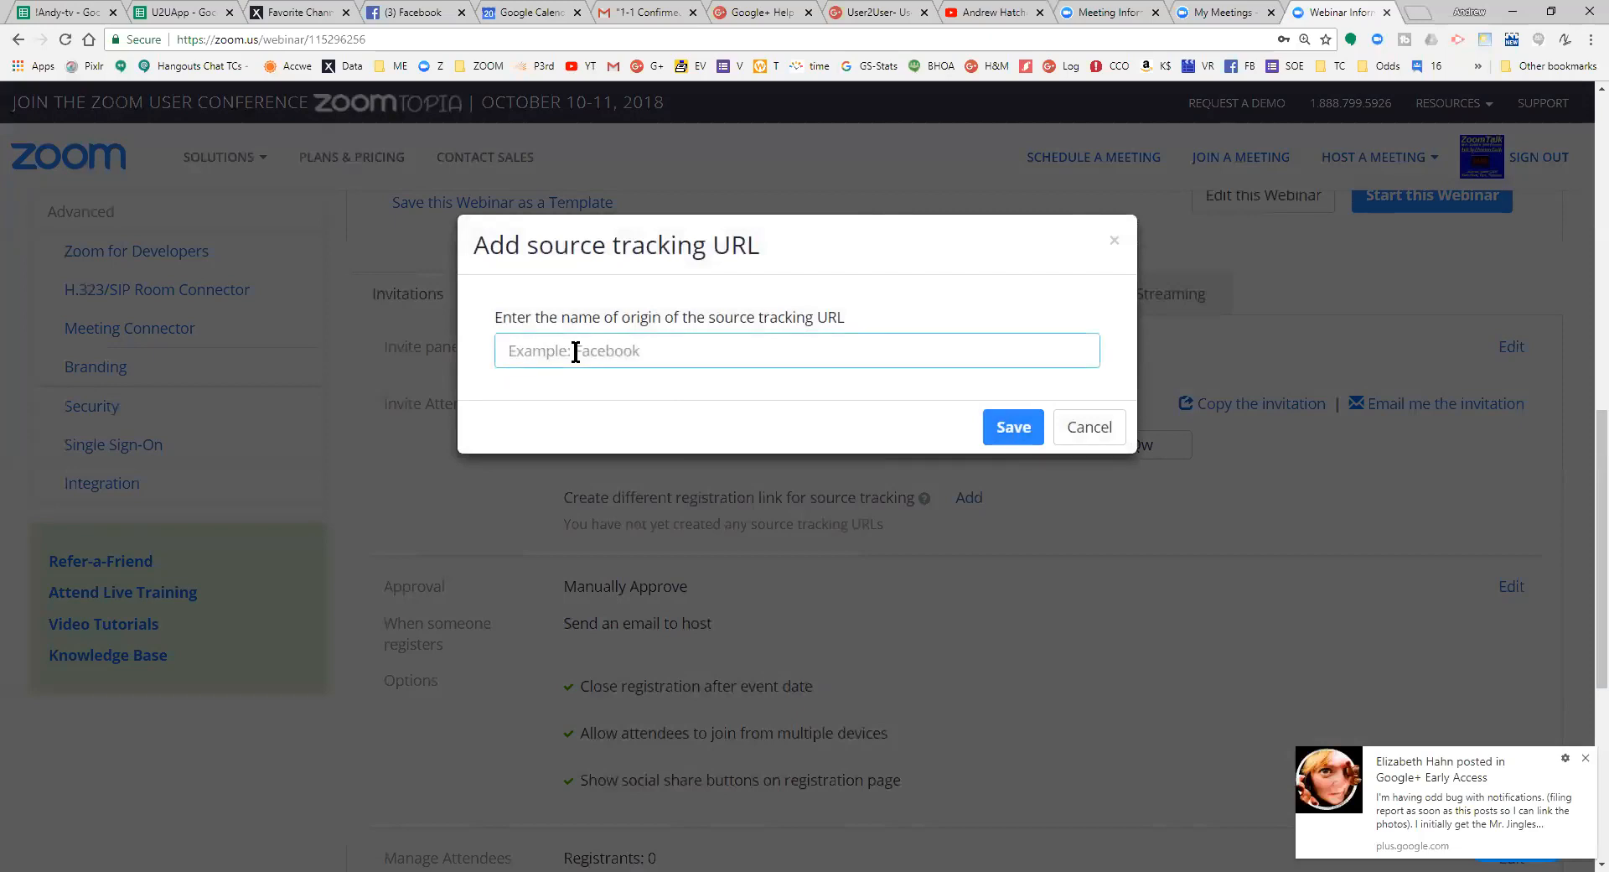
type("FB")
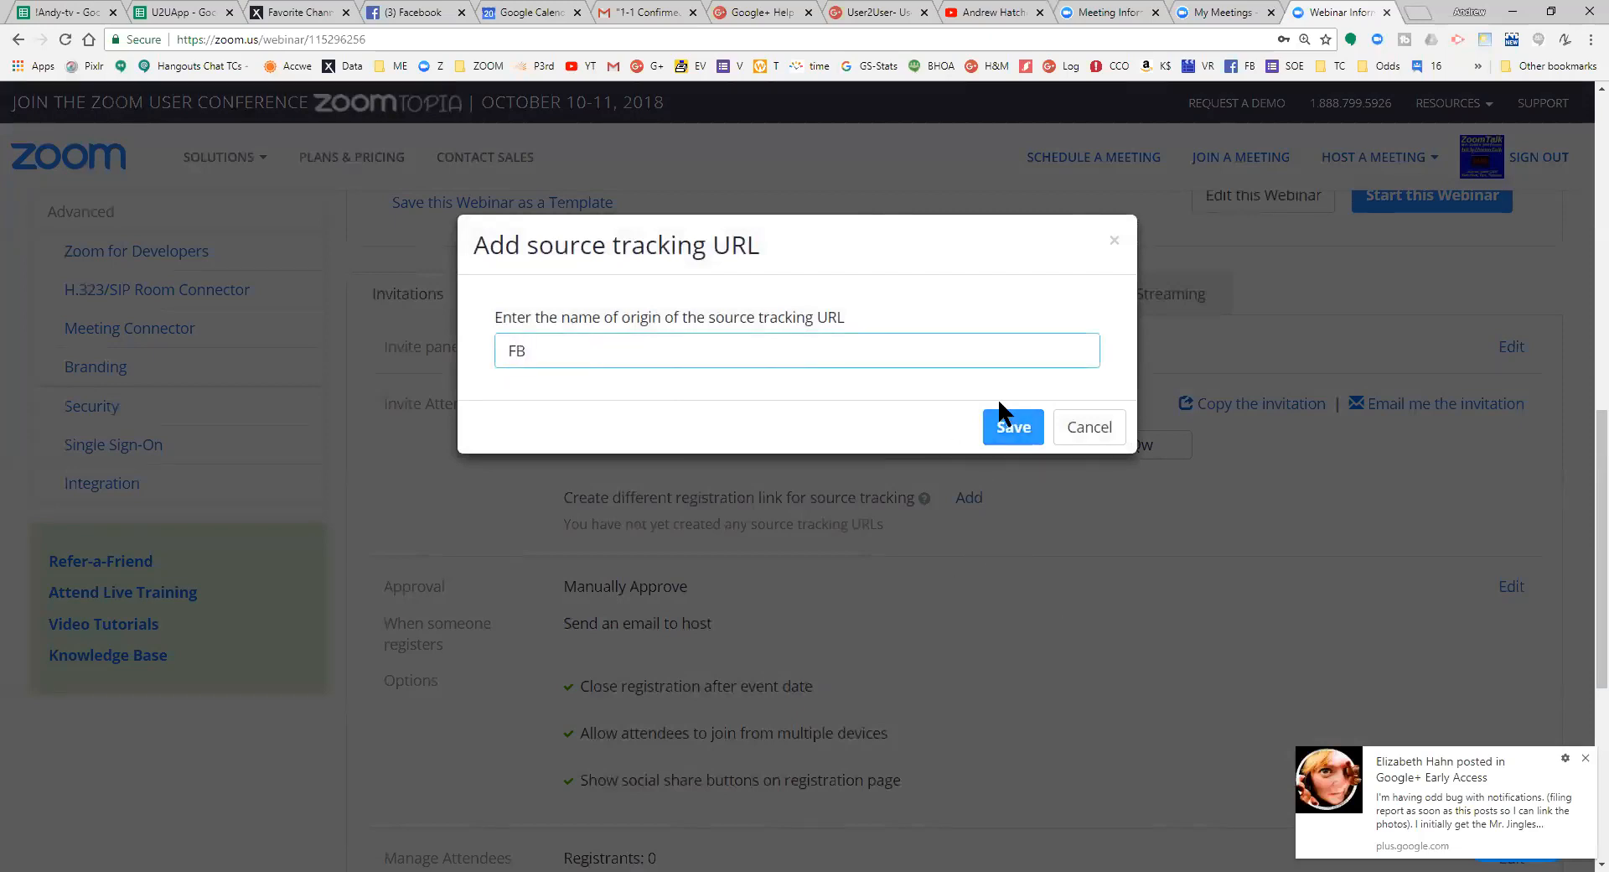
left_click(1010, 425)
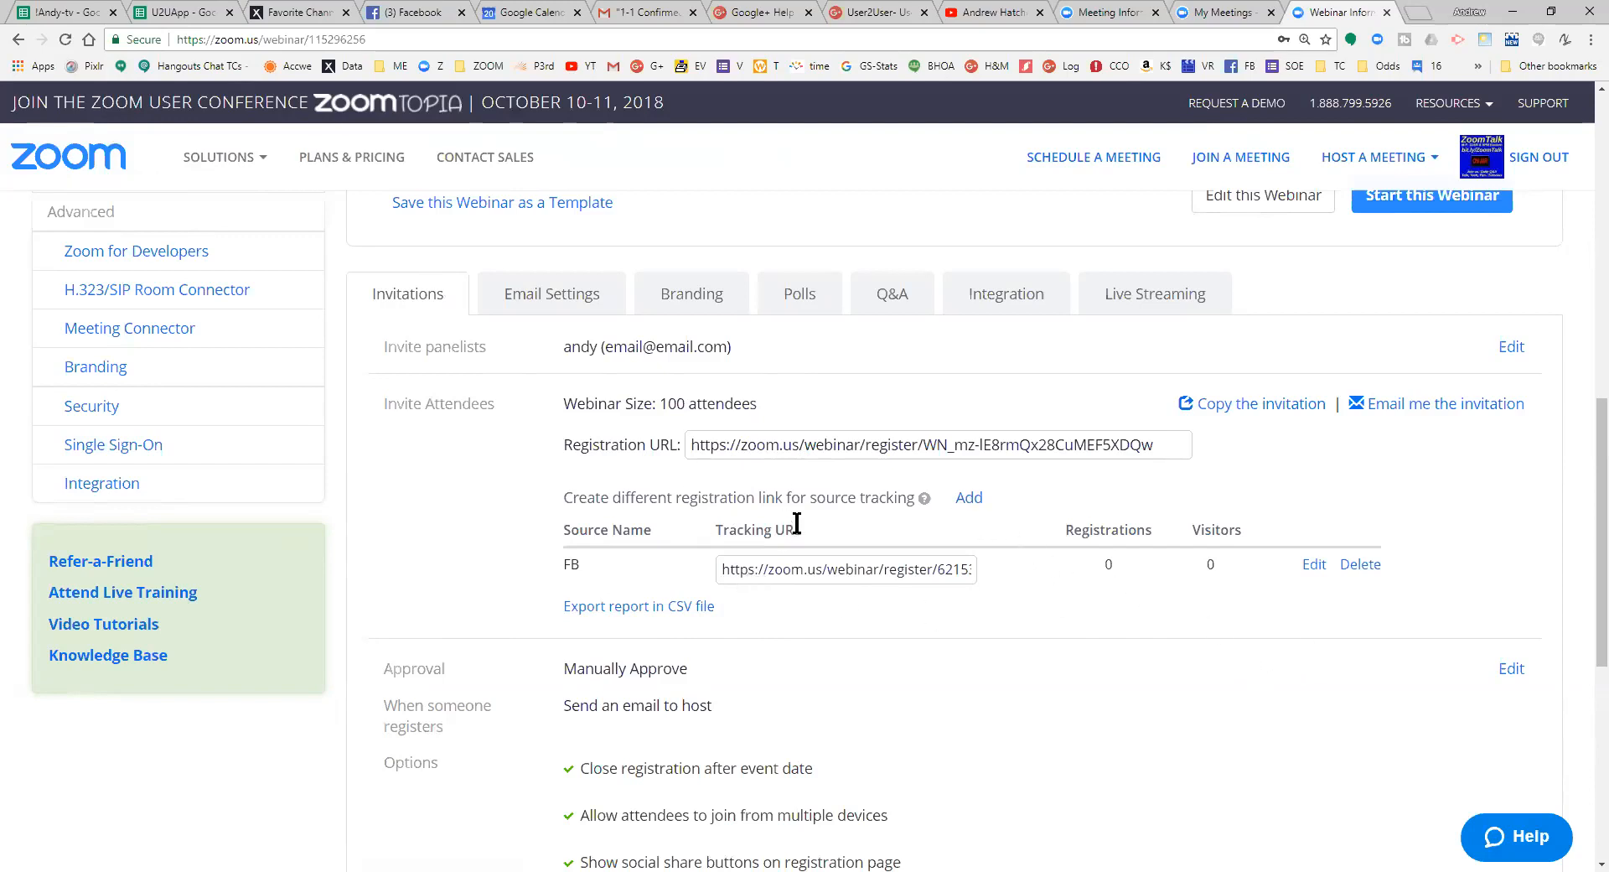
left_click(968, 499)
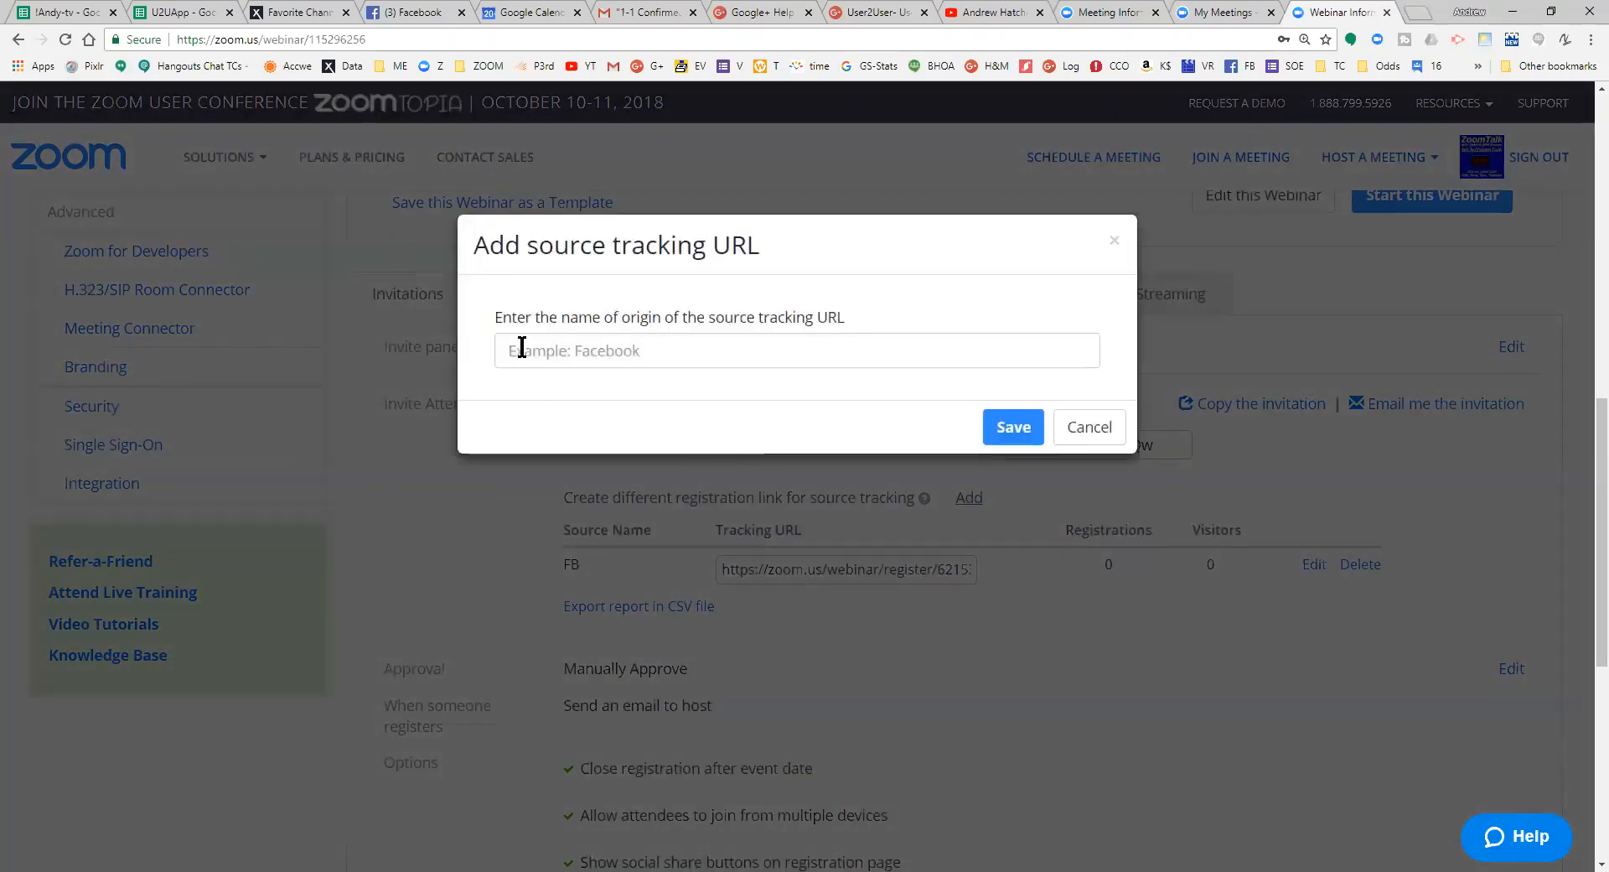
left_click(591, 359)
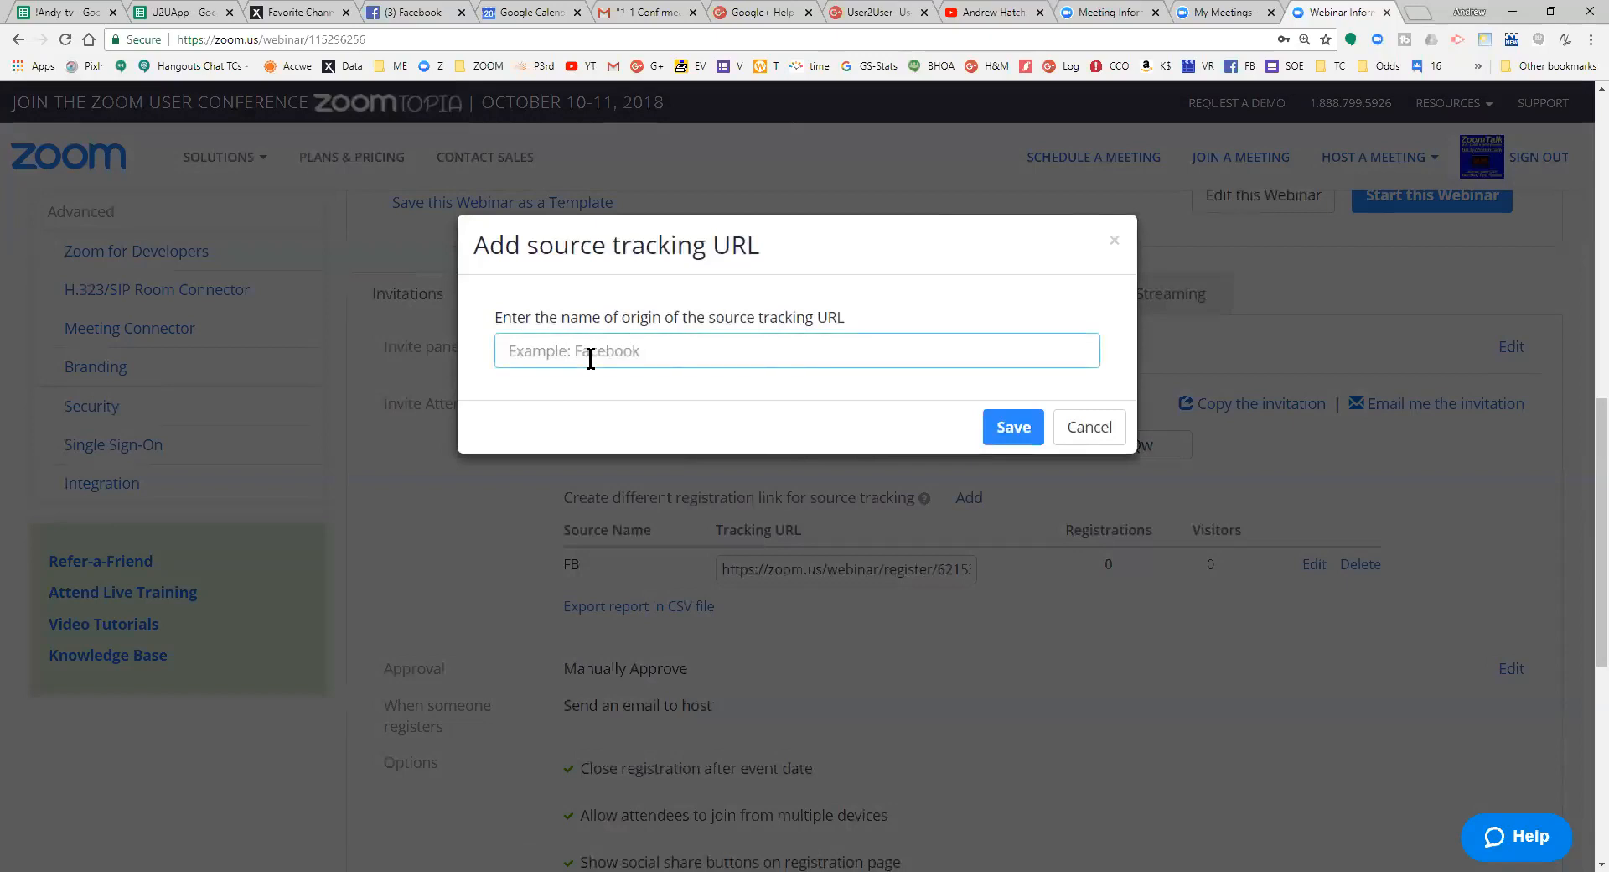
type("LNKIN")
left_click(1013, 426)
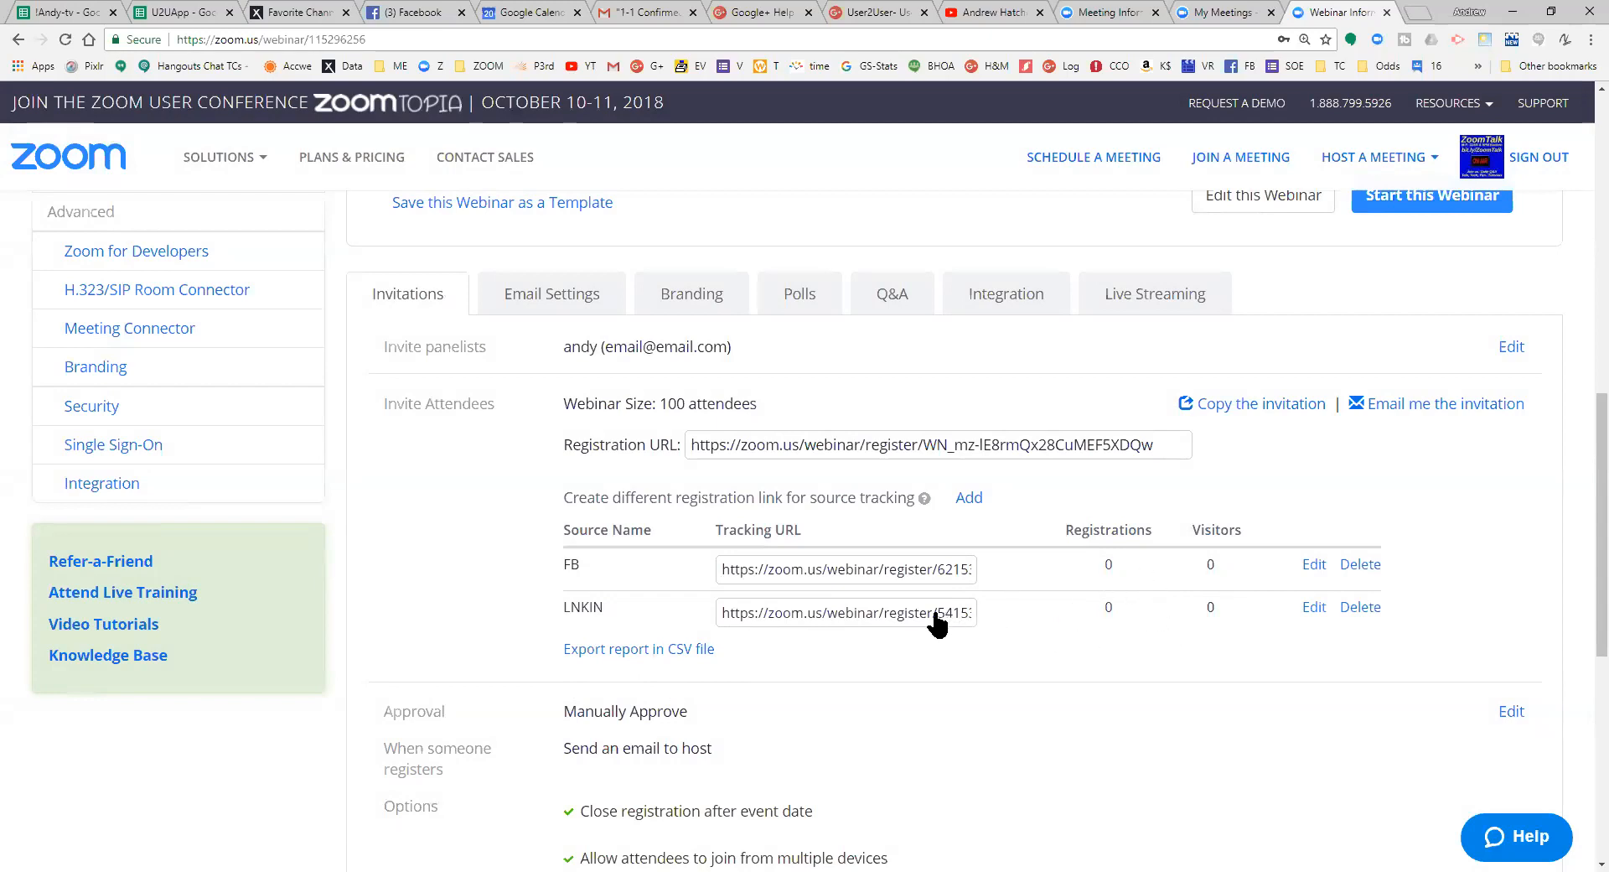
Look through the webinar's source tracking links, approval settings, registration options and attendee management section
scroll(931, 620, "down", 2)
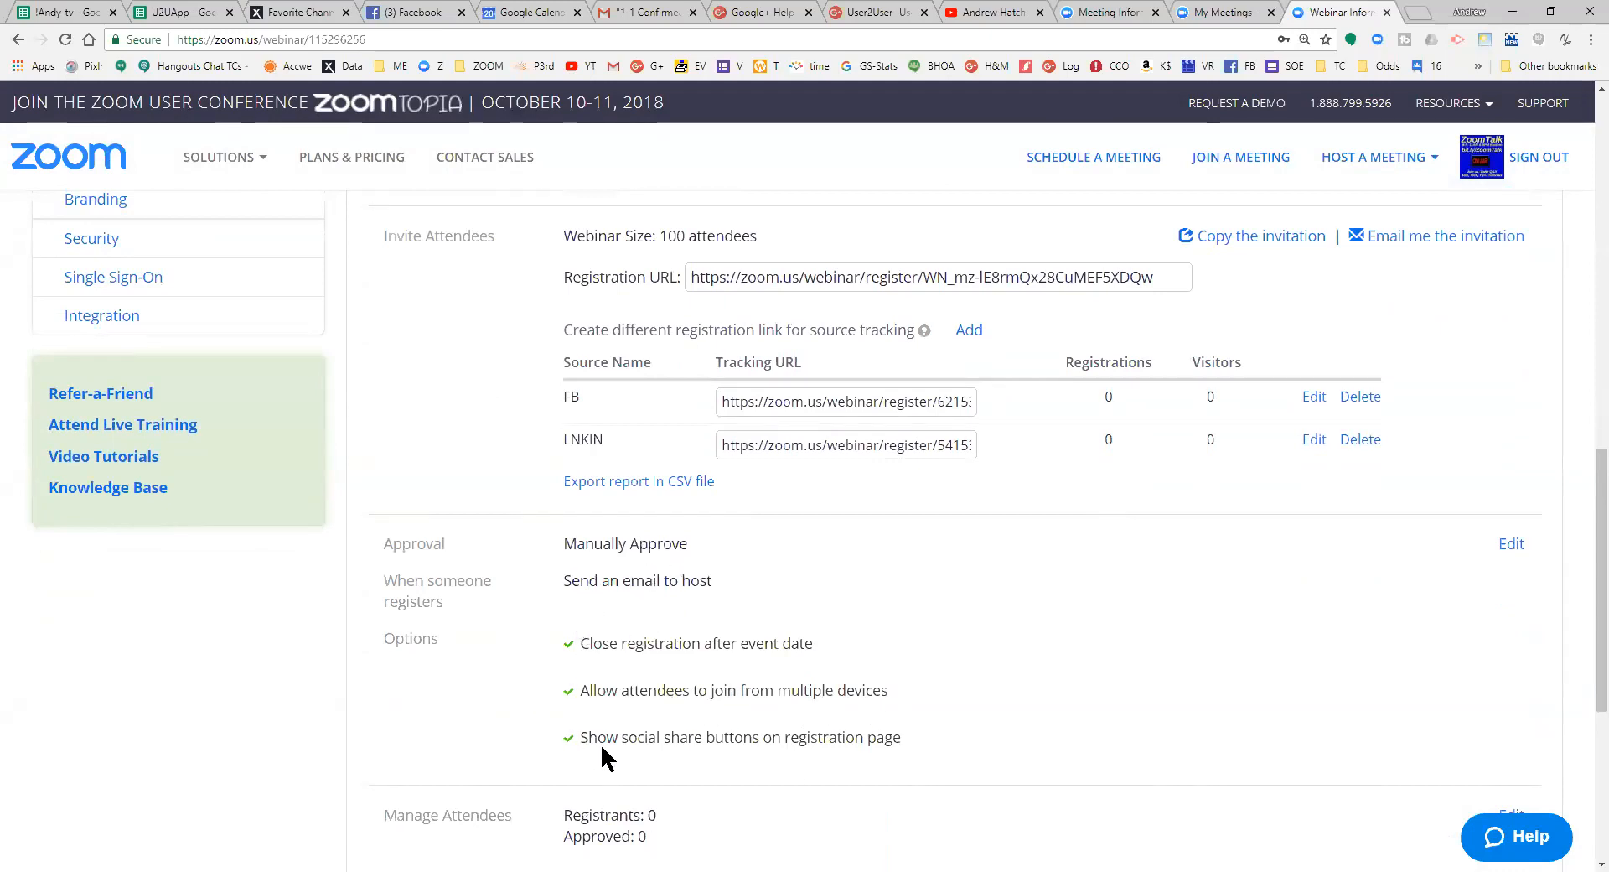
scroll(1073, 663, "down", 3)
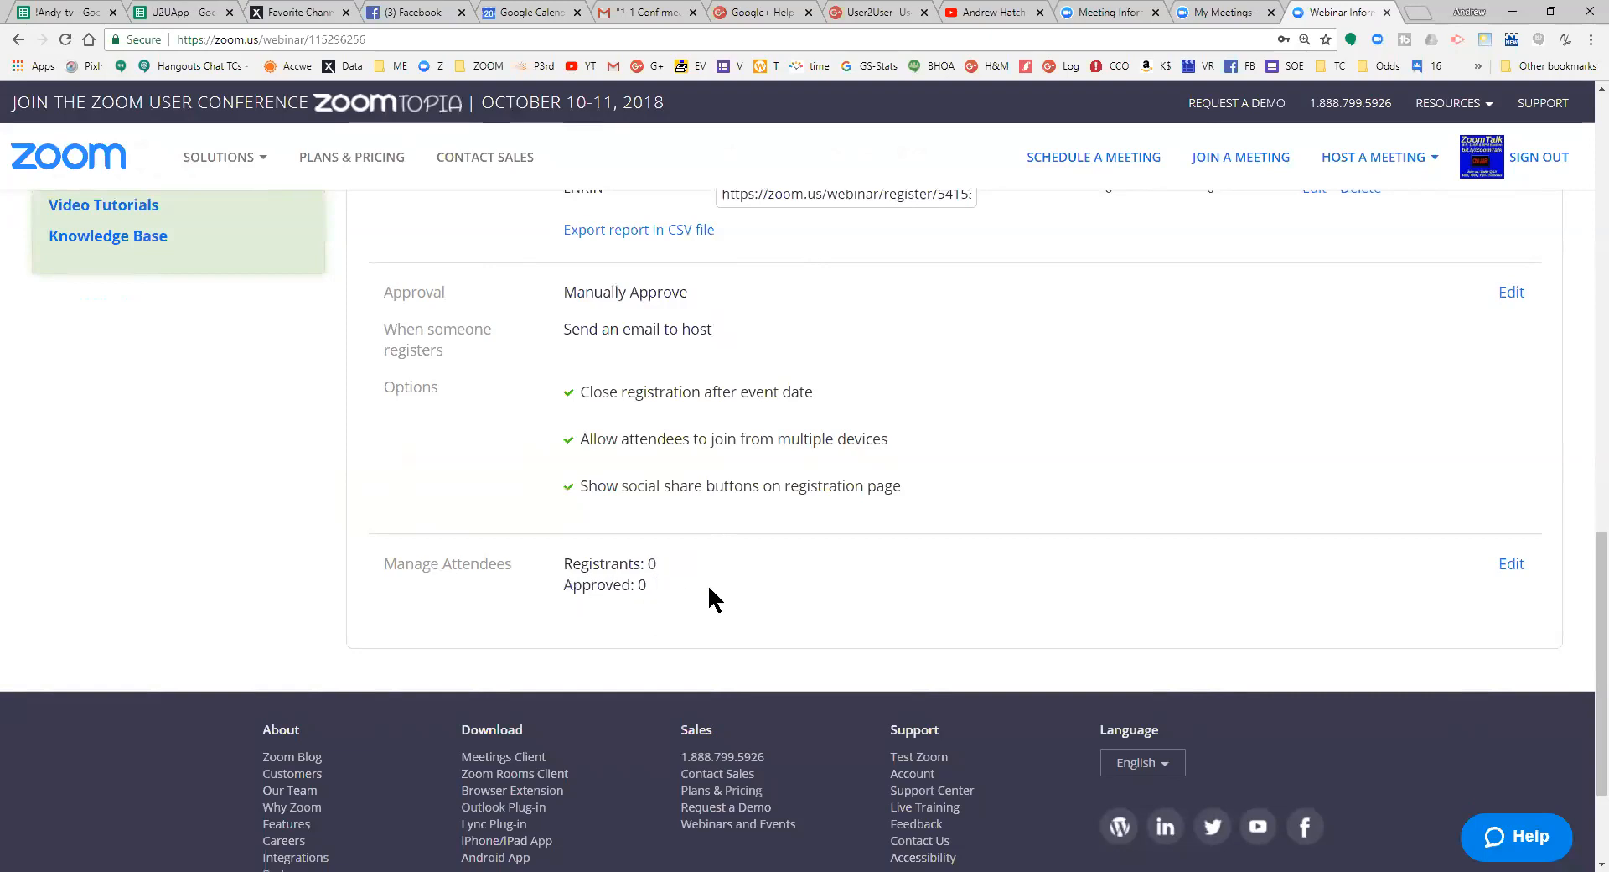
scroll(1059, 537, "down", 1)
scroll(1056, 535, "up", 3)
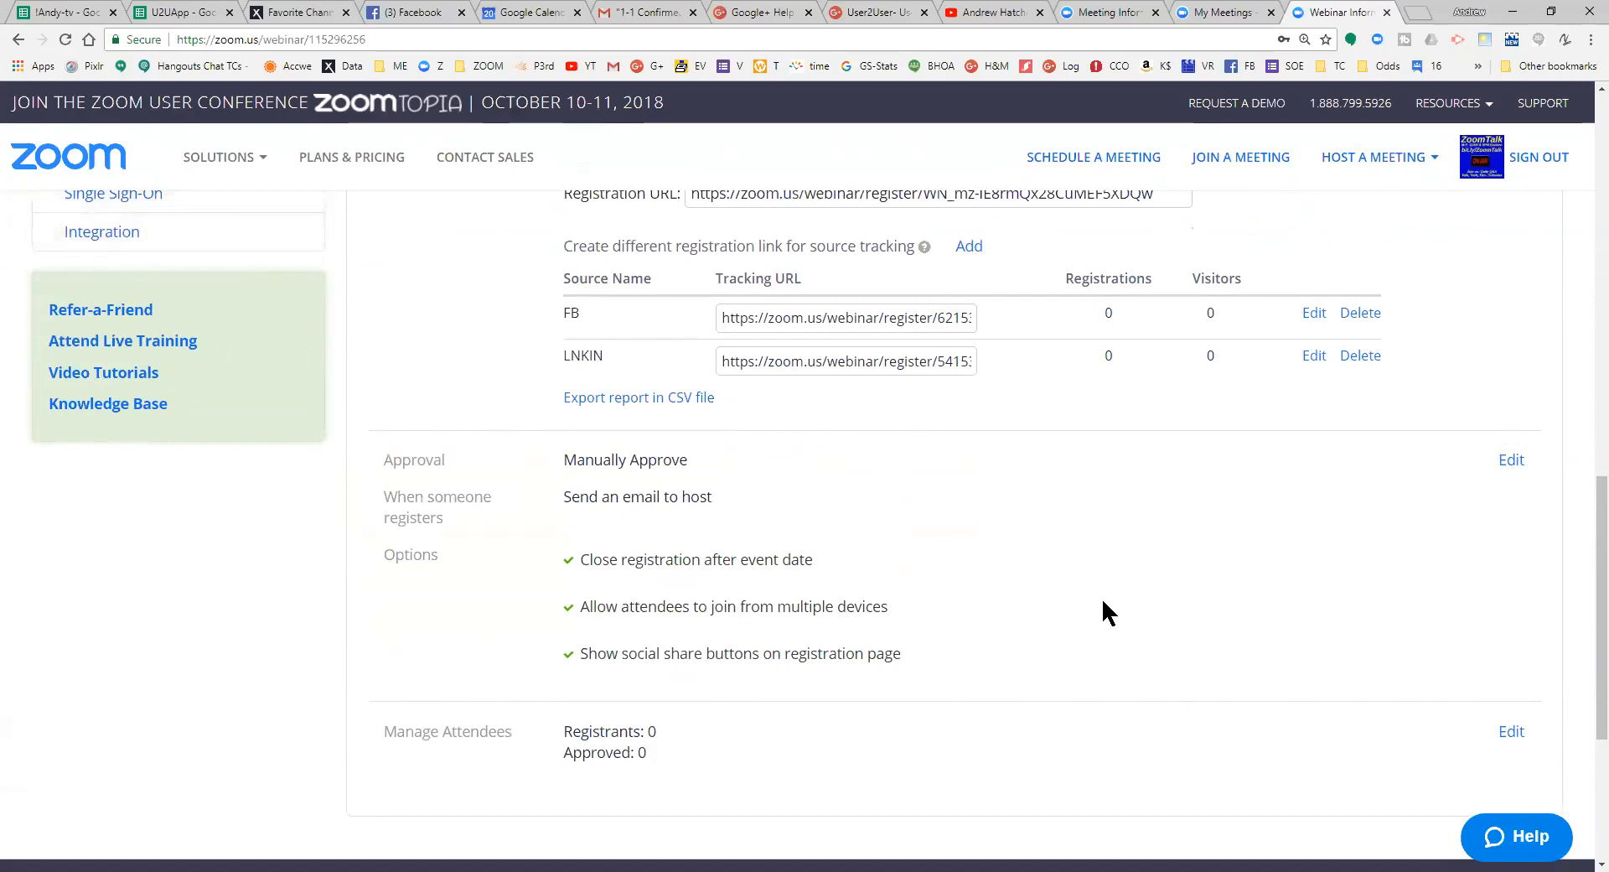
scroll(1098, 608, "down", 4)
scroll(1092, 616, "up", 5)
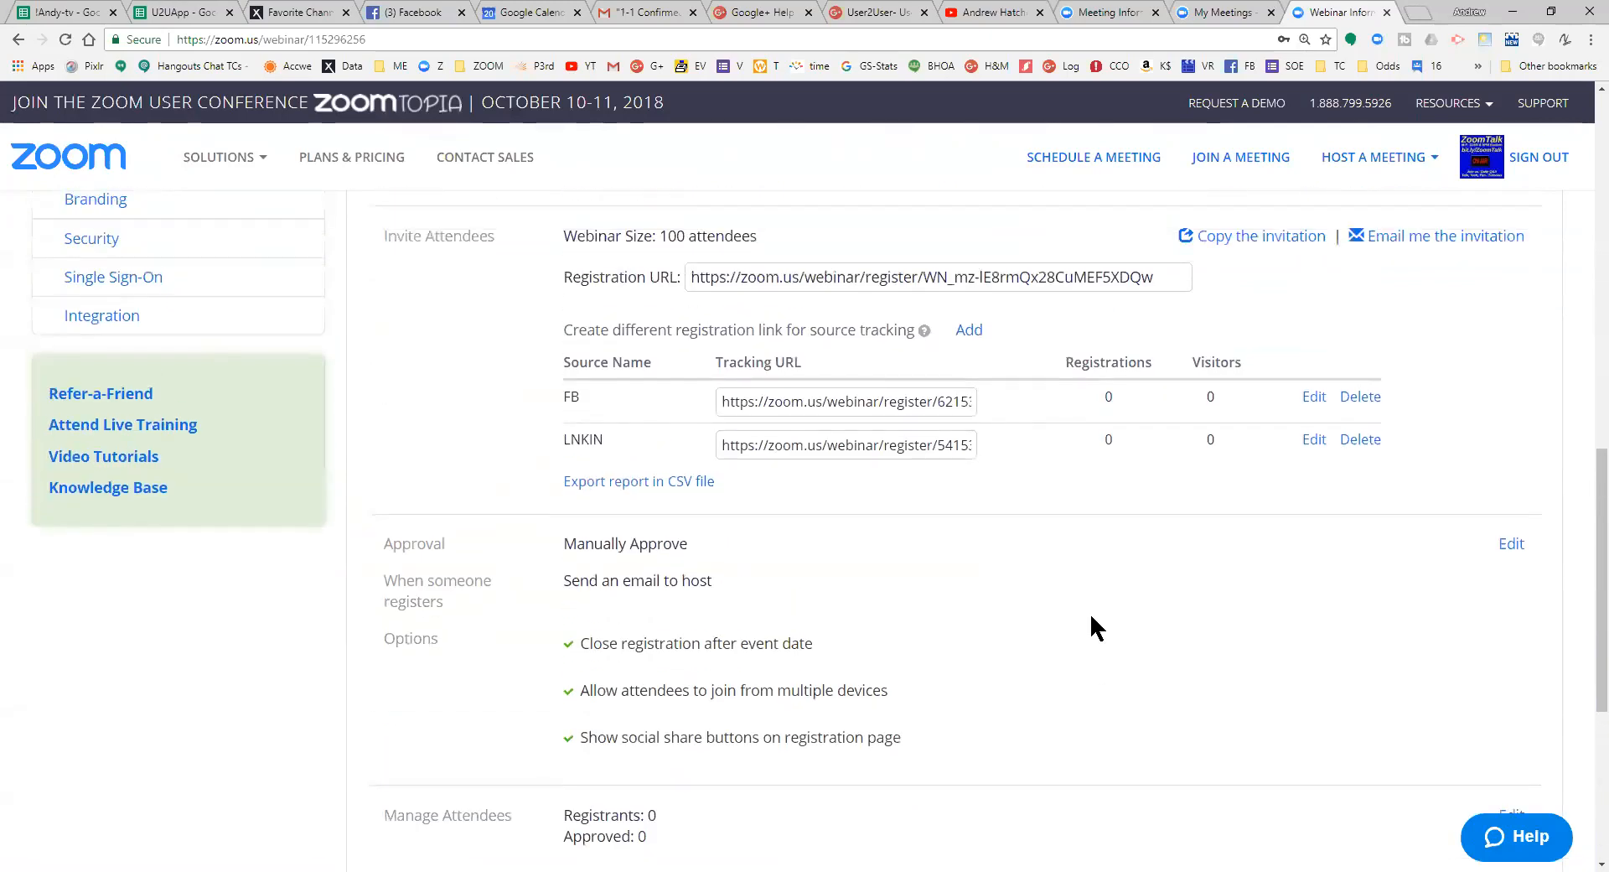
scroll(1090, 612, "up", 3)
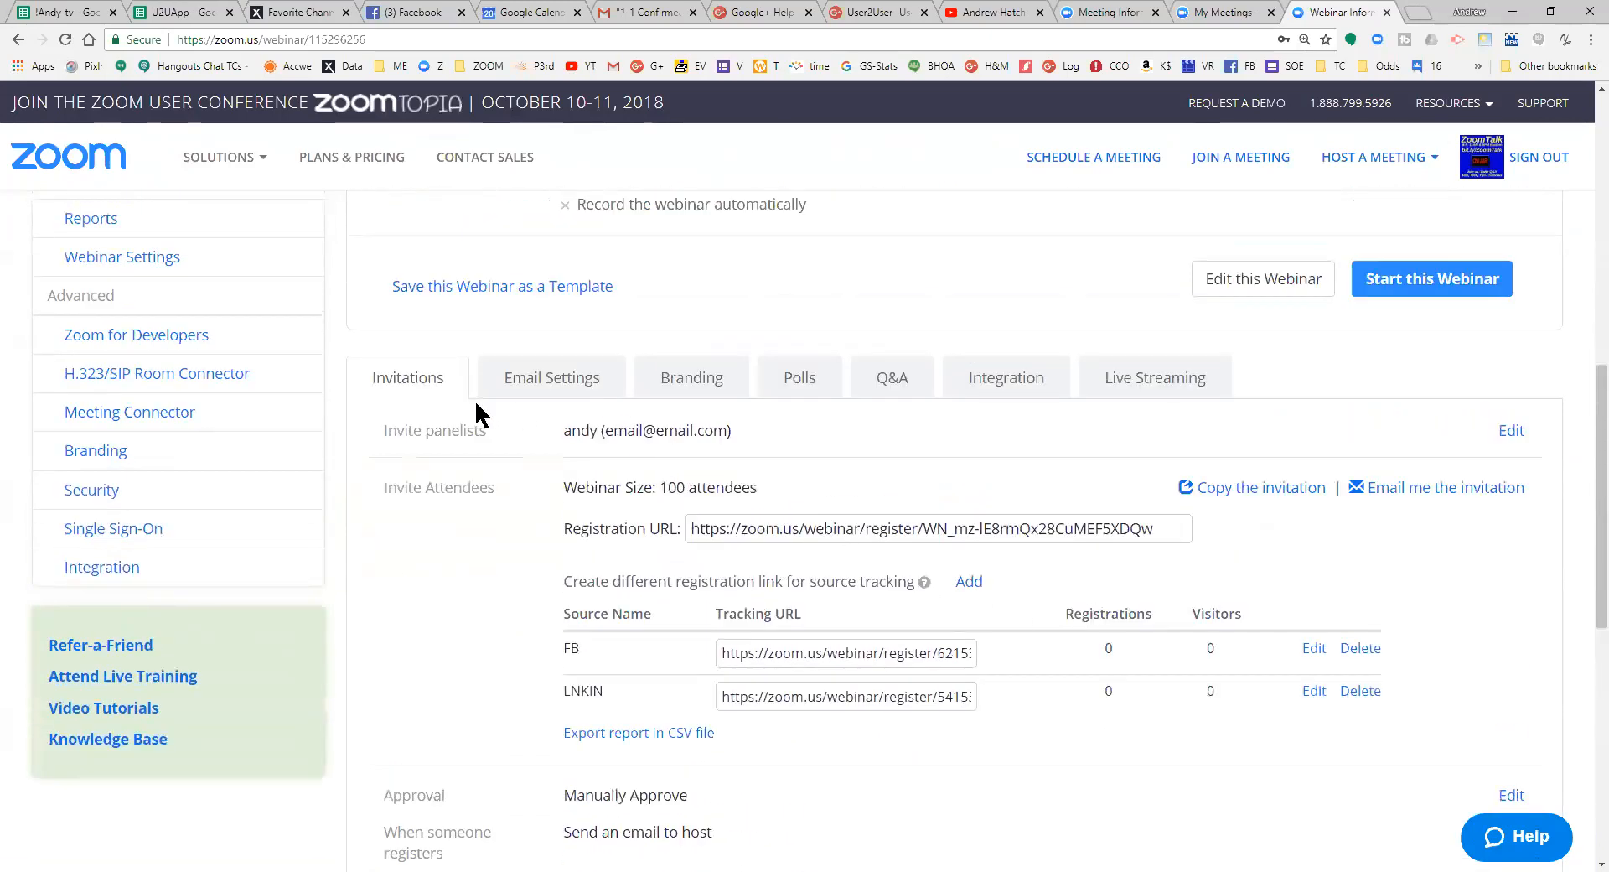
Open the invitation e-mail to panelists in the webinar's e-mail settings and save it with sending enabled
left_click(531, 381)
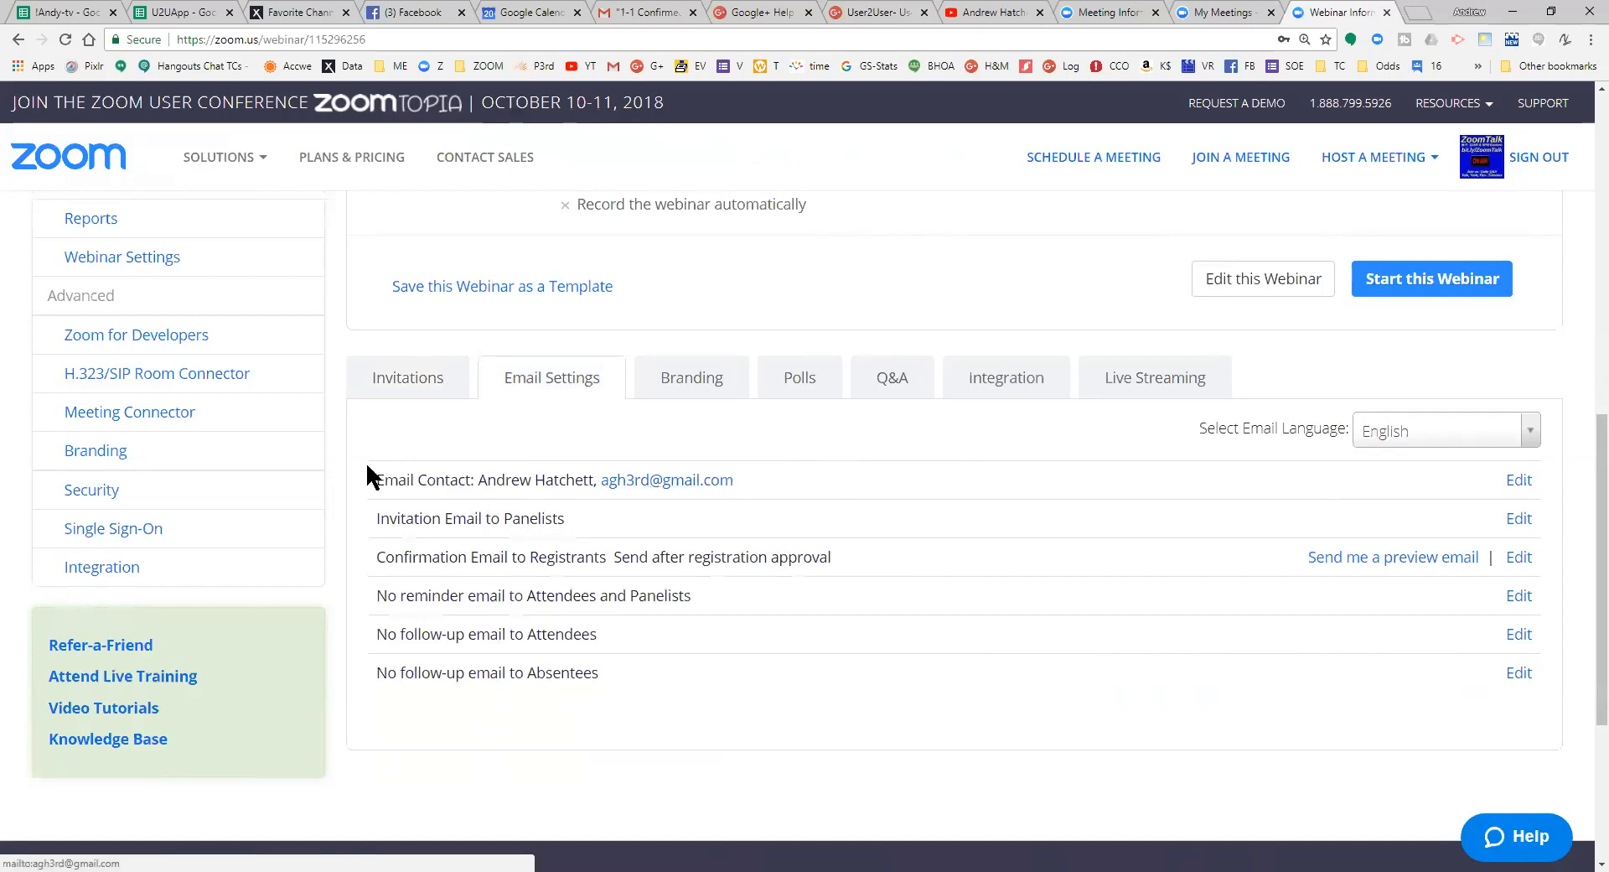
left_click(1517, 518)
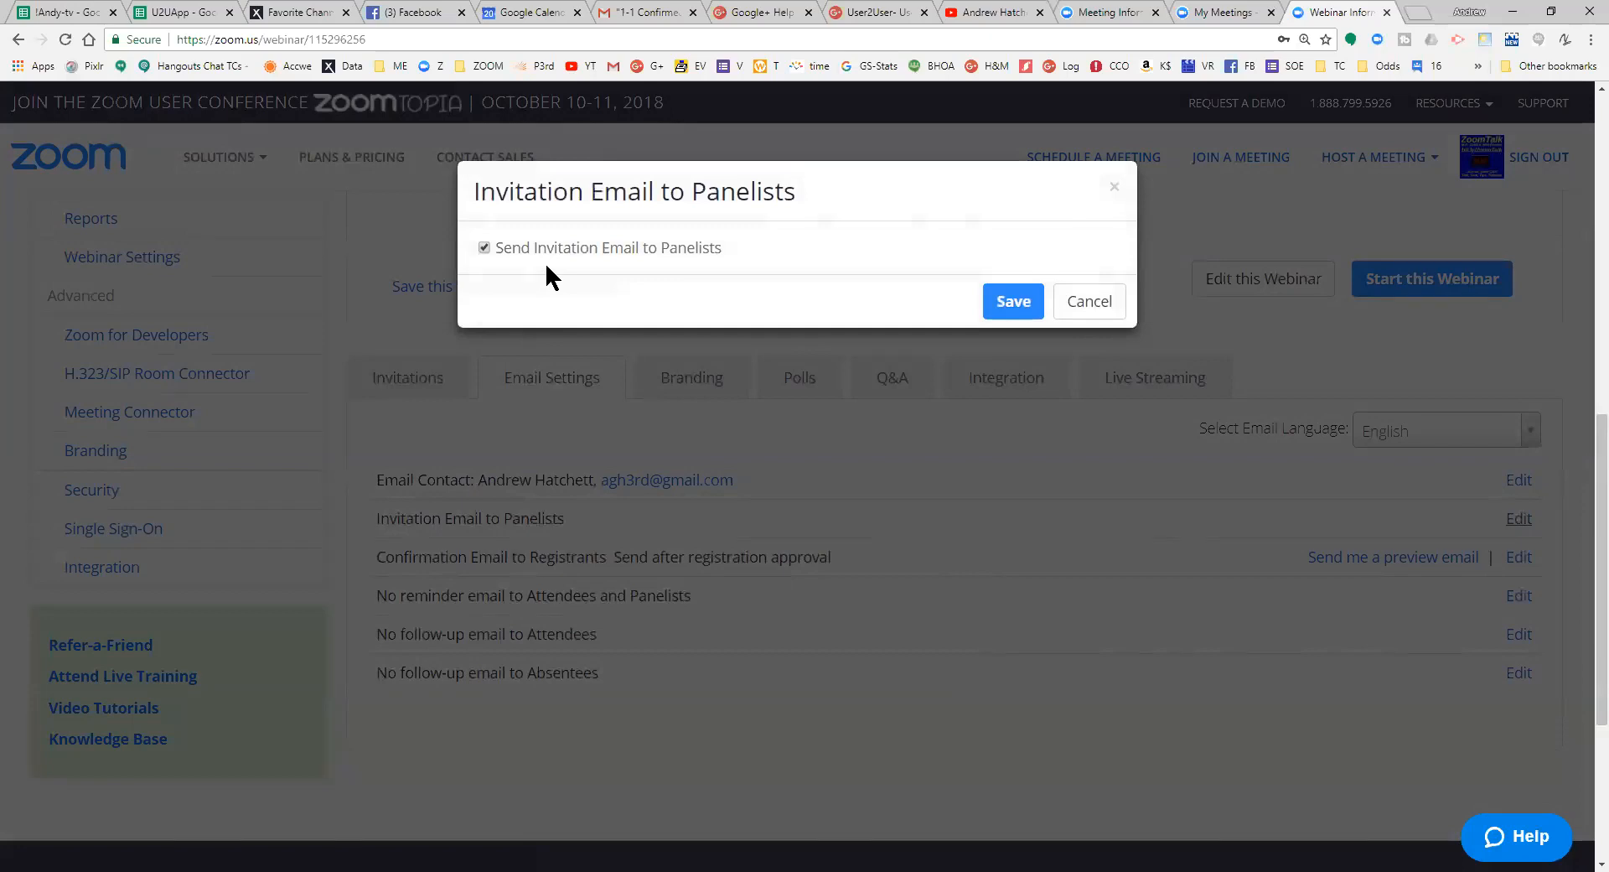
left_click(1015, 316)
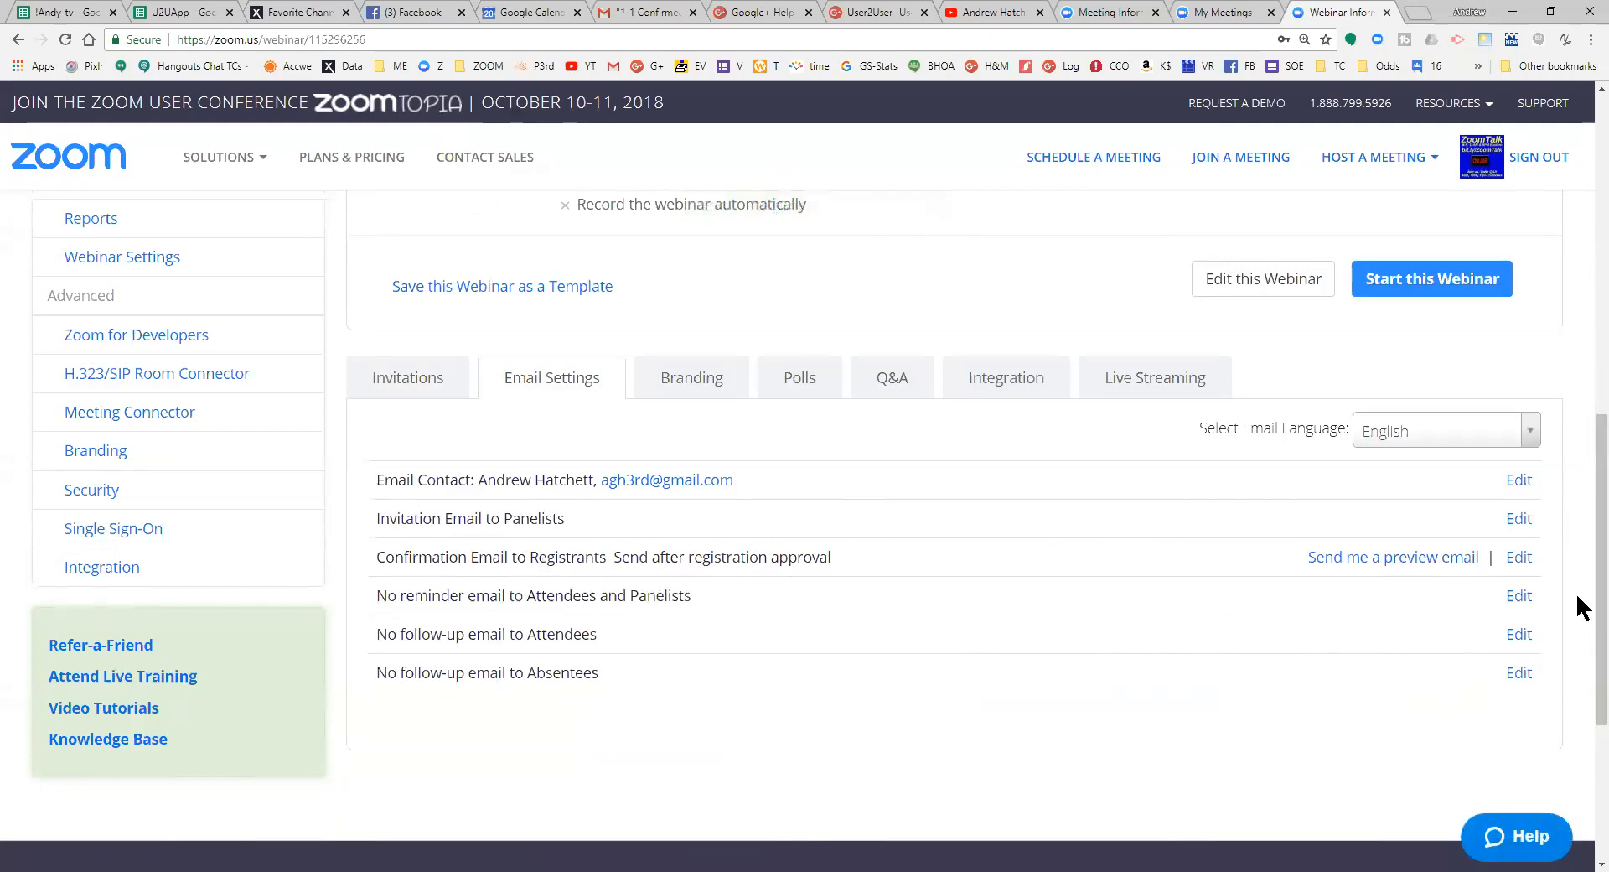
Read through the confirmation e-mail to registrants, including its subject and body, and save it with sending enabled
left_click(1517, 559)
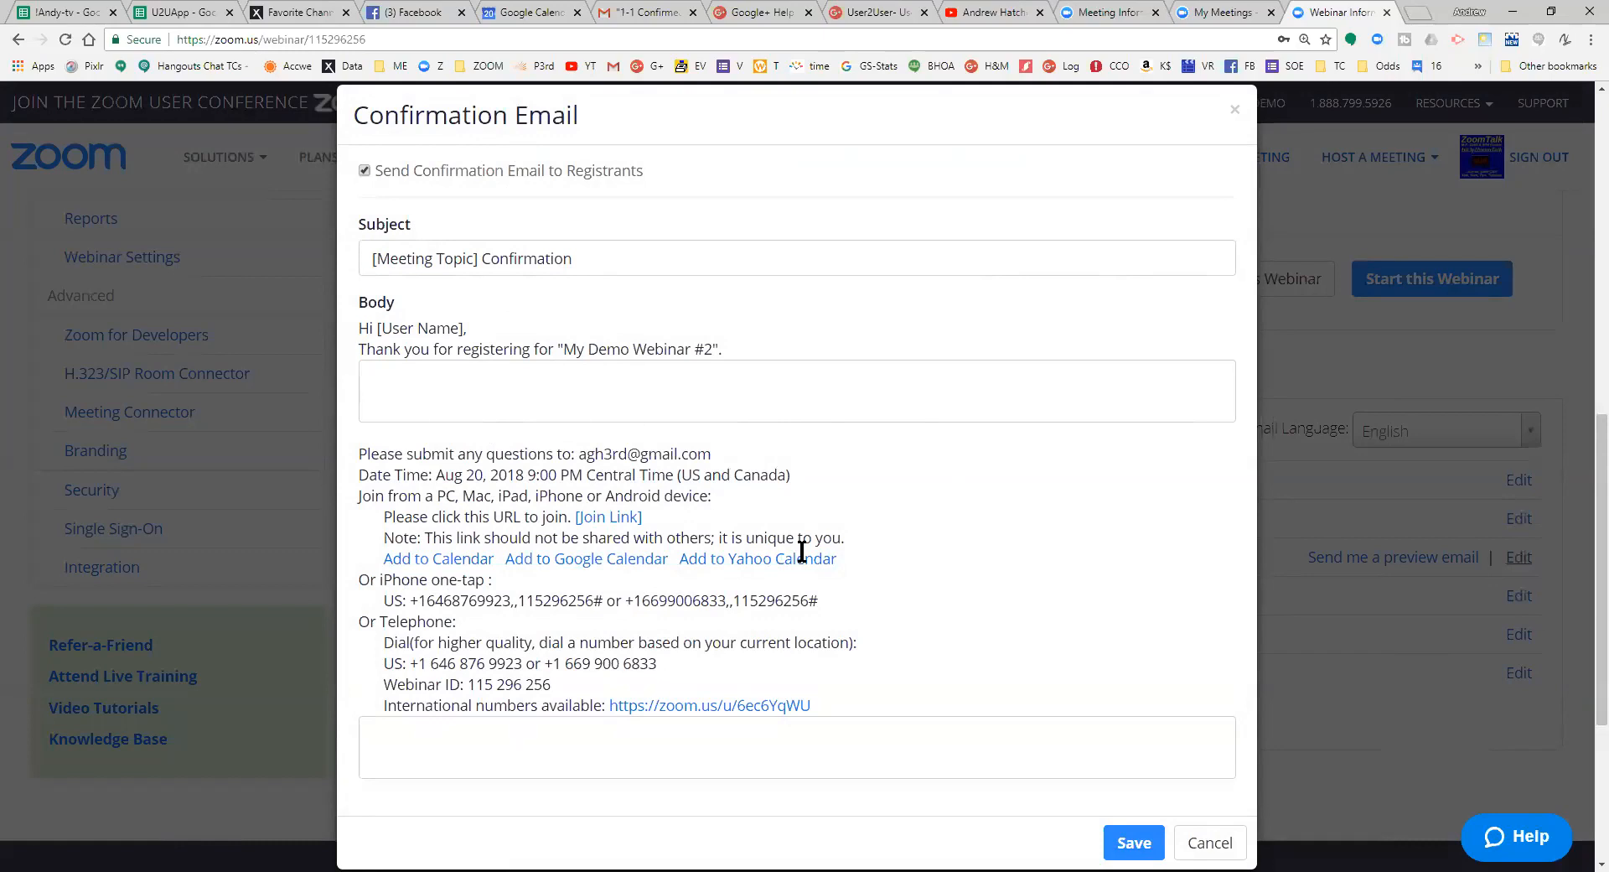
scroll(990, 603, "down", 1)
scroll(989, 605, "down", 1)
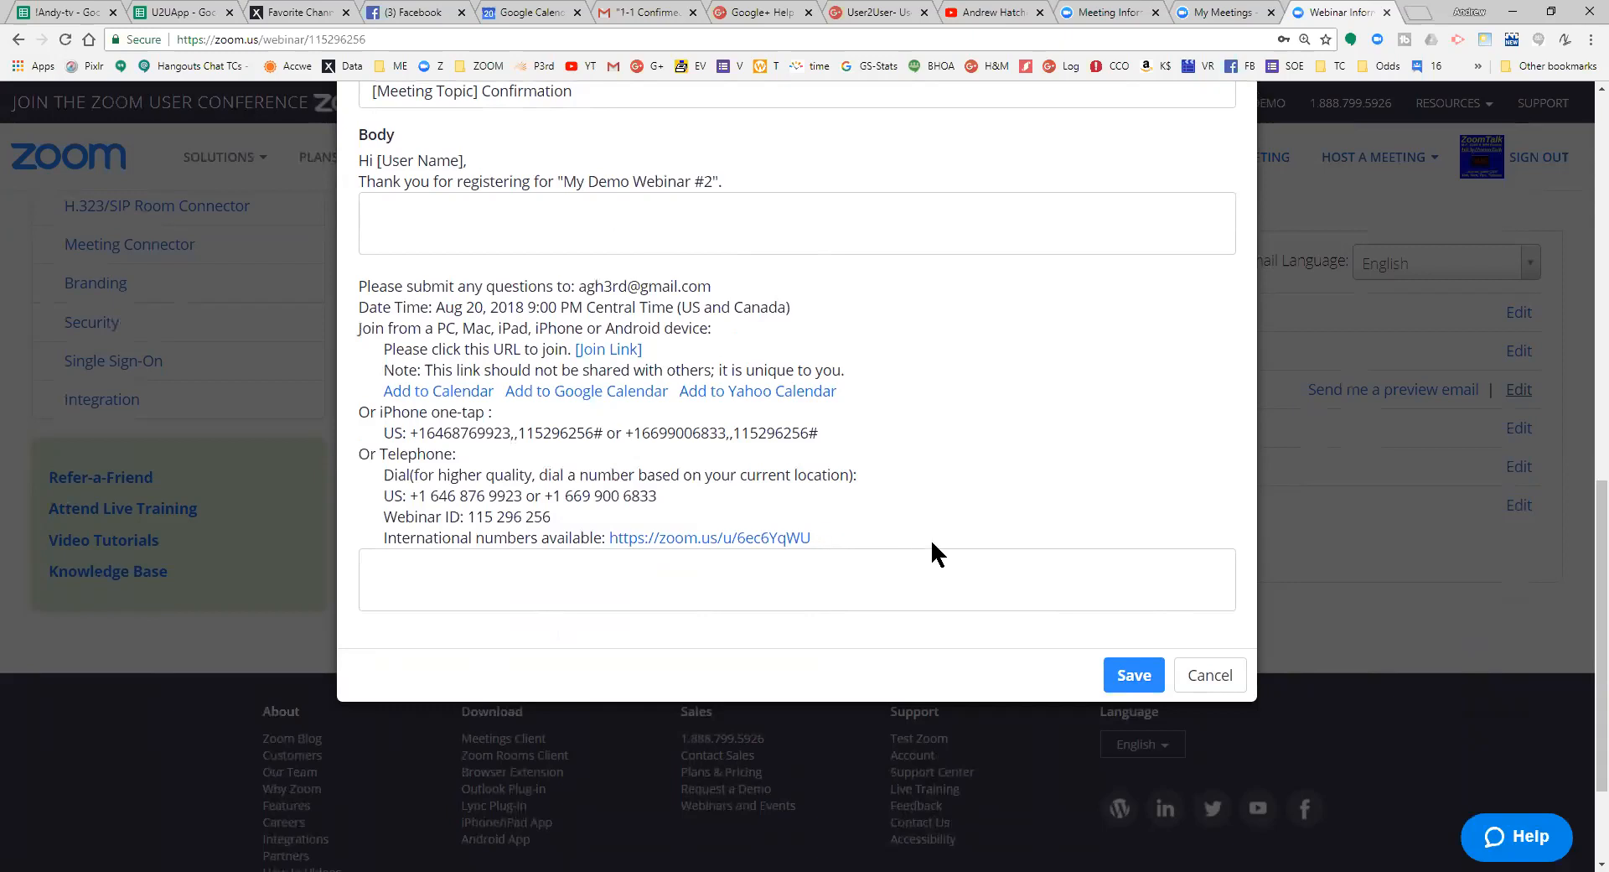
scroll(932, 519, "up", 4)
scroll(934, 518, "down", 3)
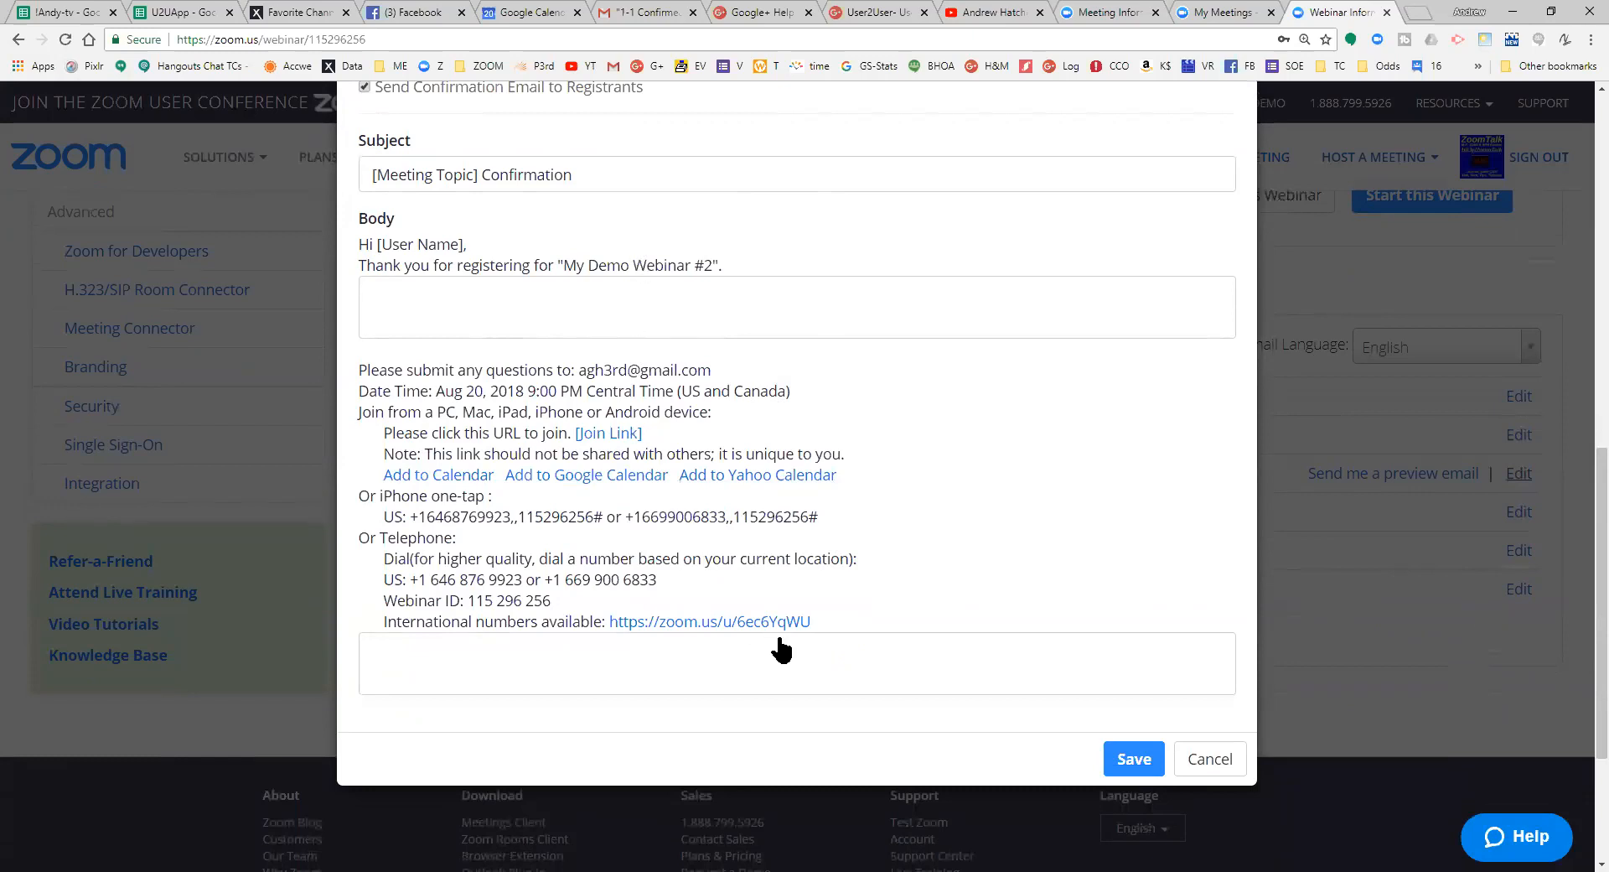
scroll(866, 485, "up", 4)
scroll(867, 484, "down", 4)
left_click(1134, 759)
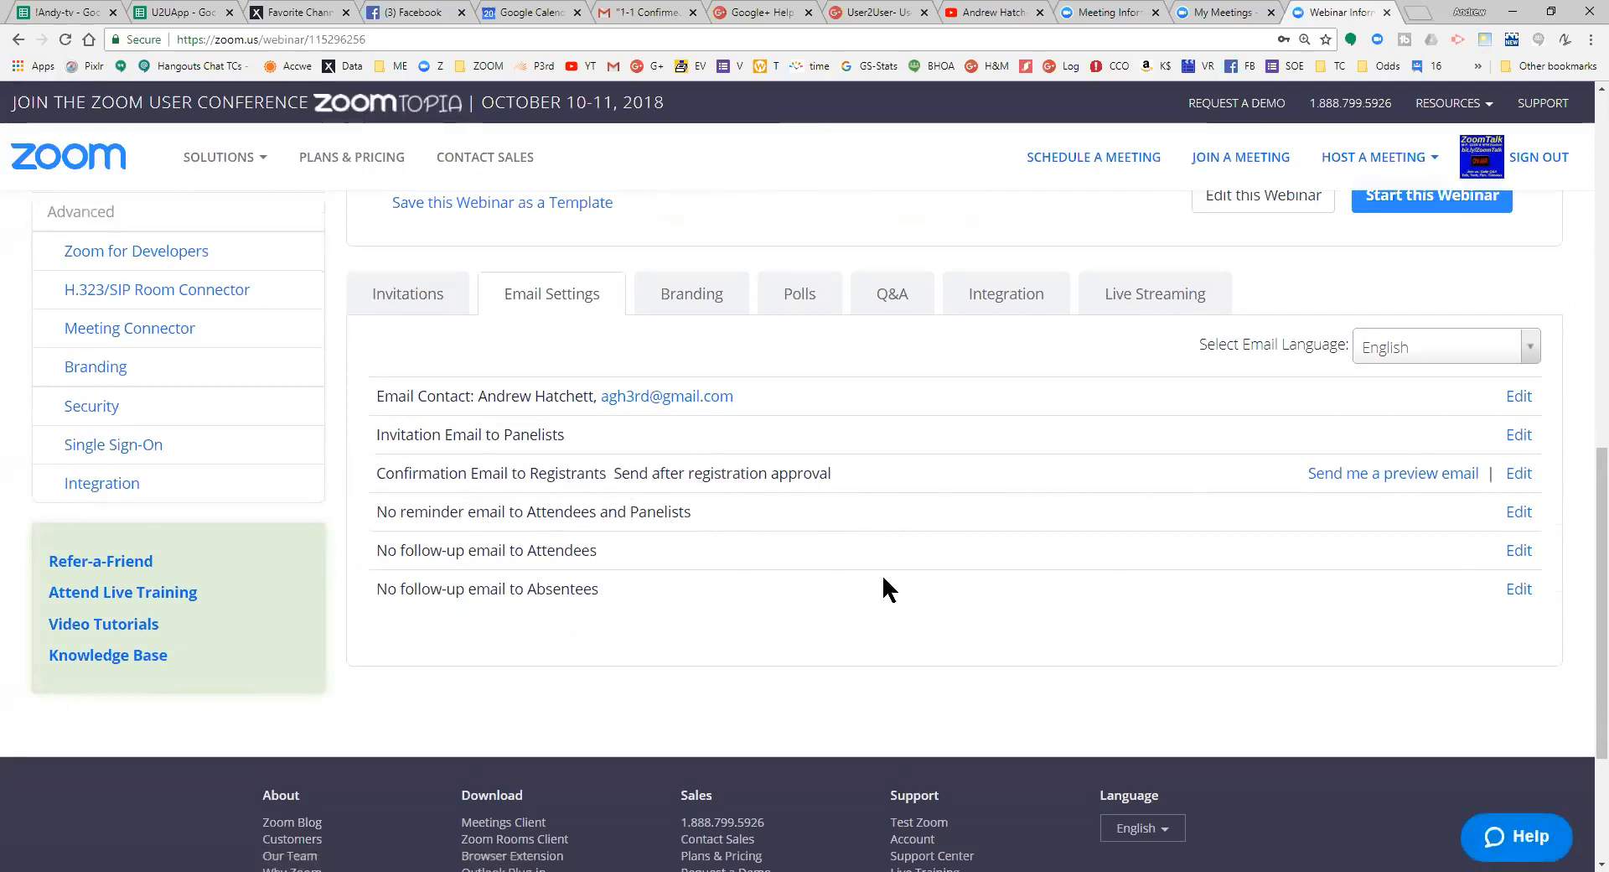
Enable reminder e-mails to approved registrants and panelists 1 hour, 1 day and 1 week before the webinar, and save
left_click(1517, 511)
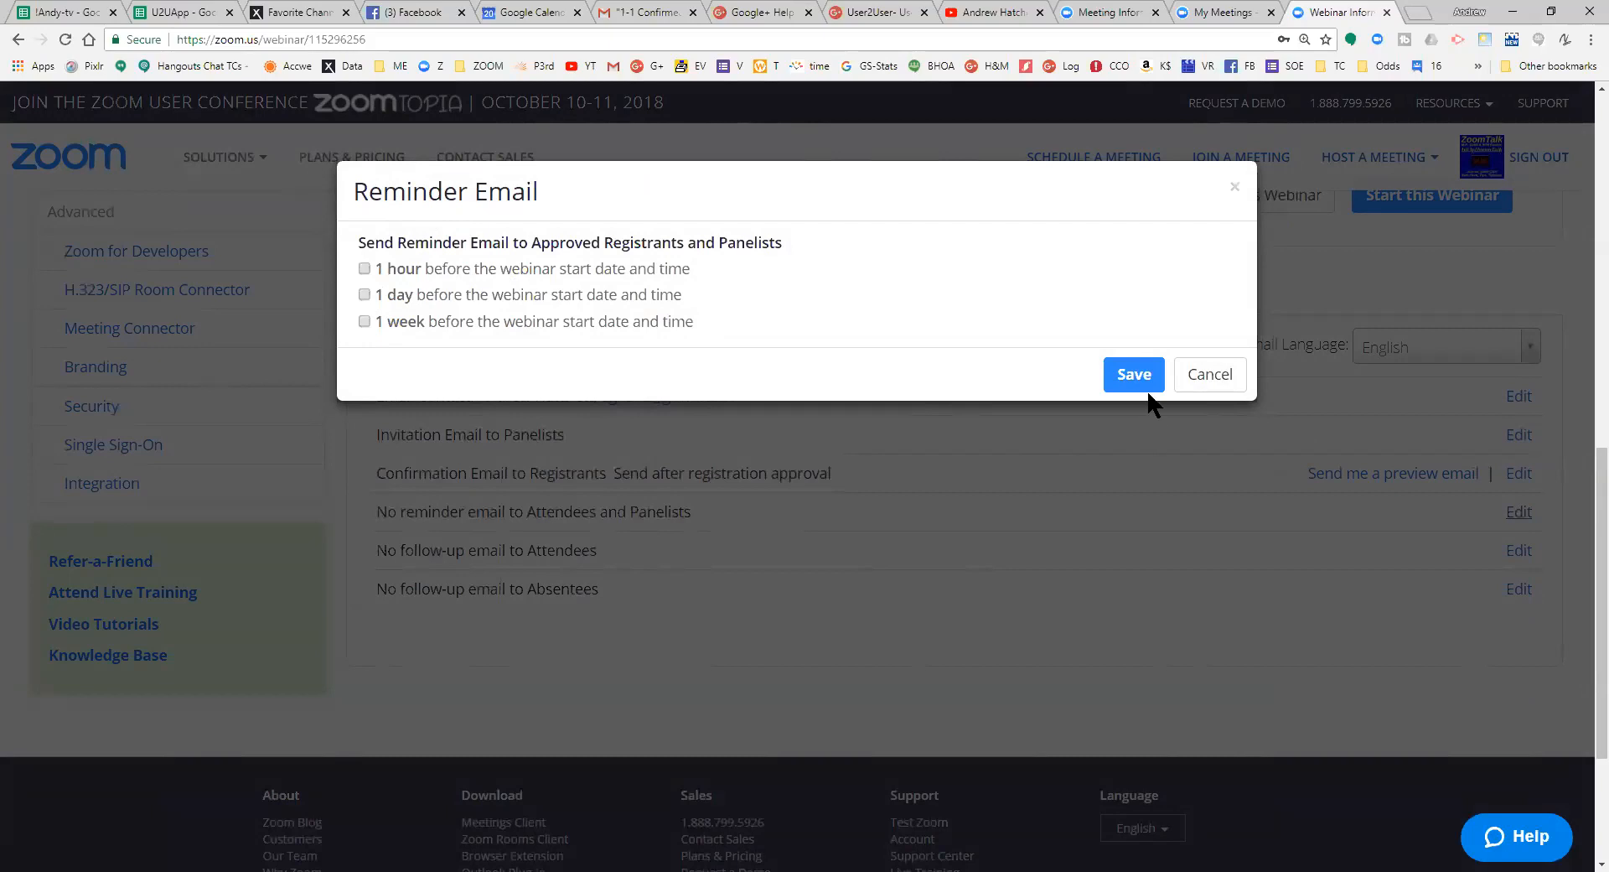
left_click(365, 269)
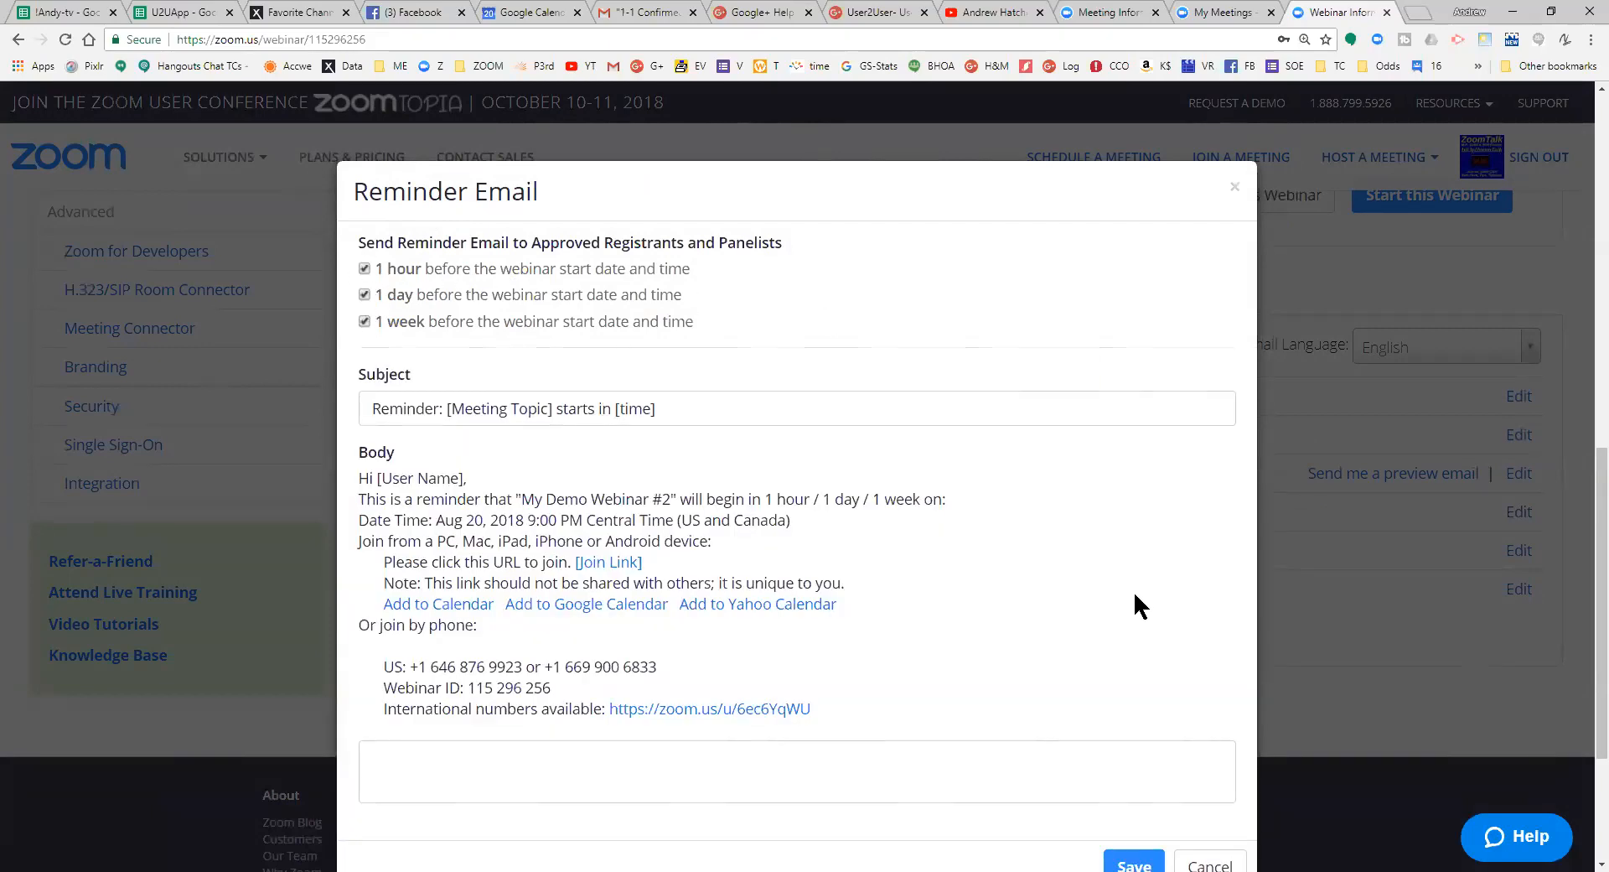
scroll(1160, 579, "down", 2)
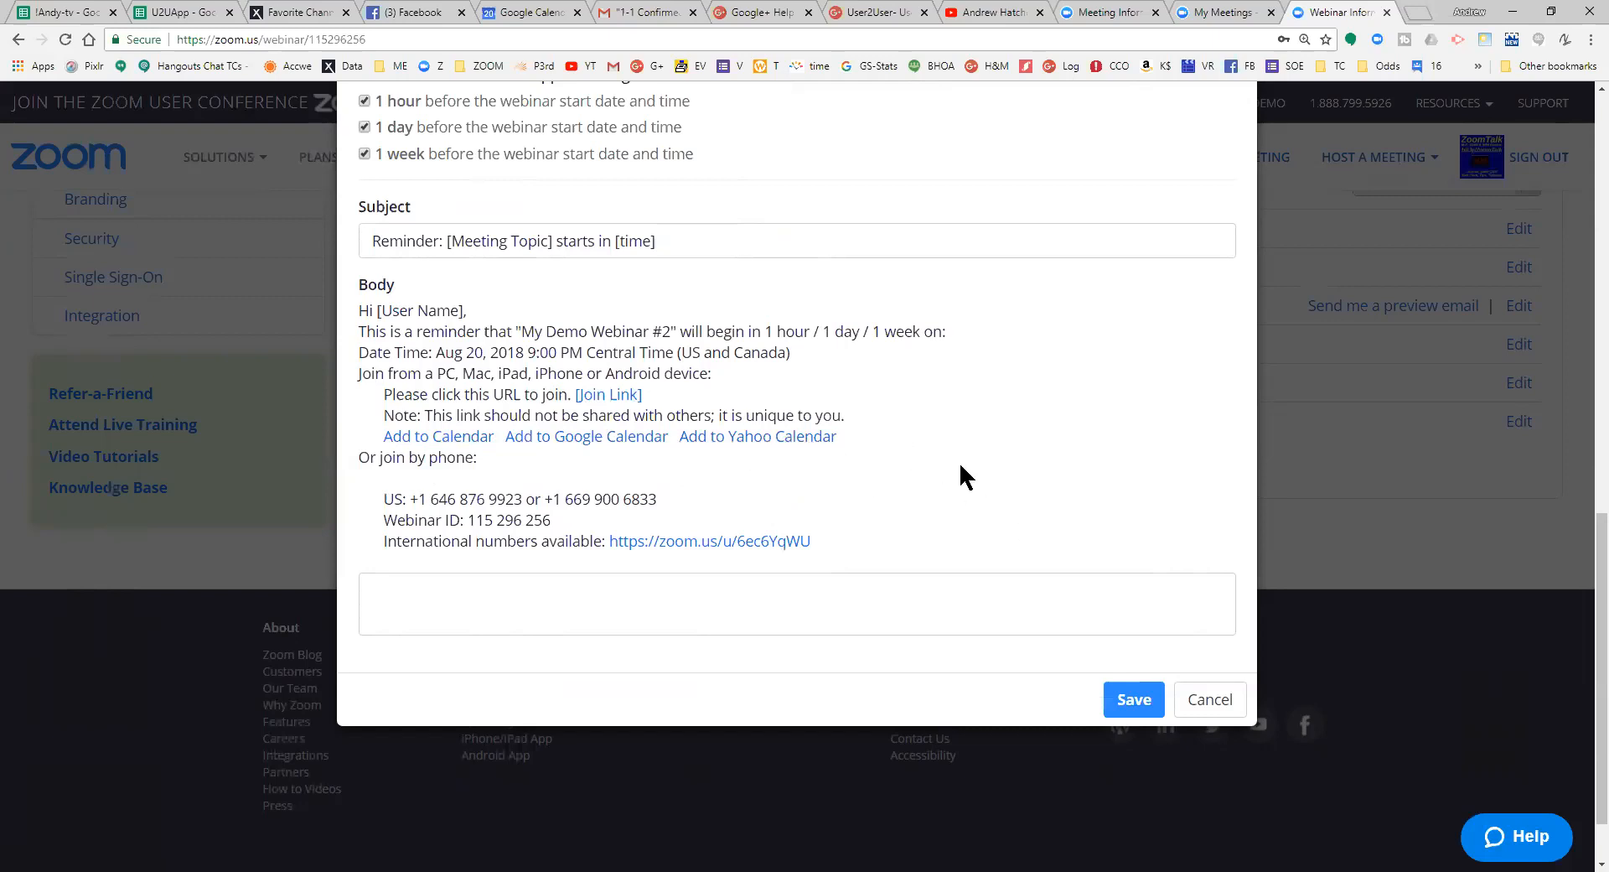
left_click(1128, 696)
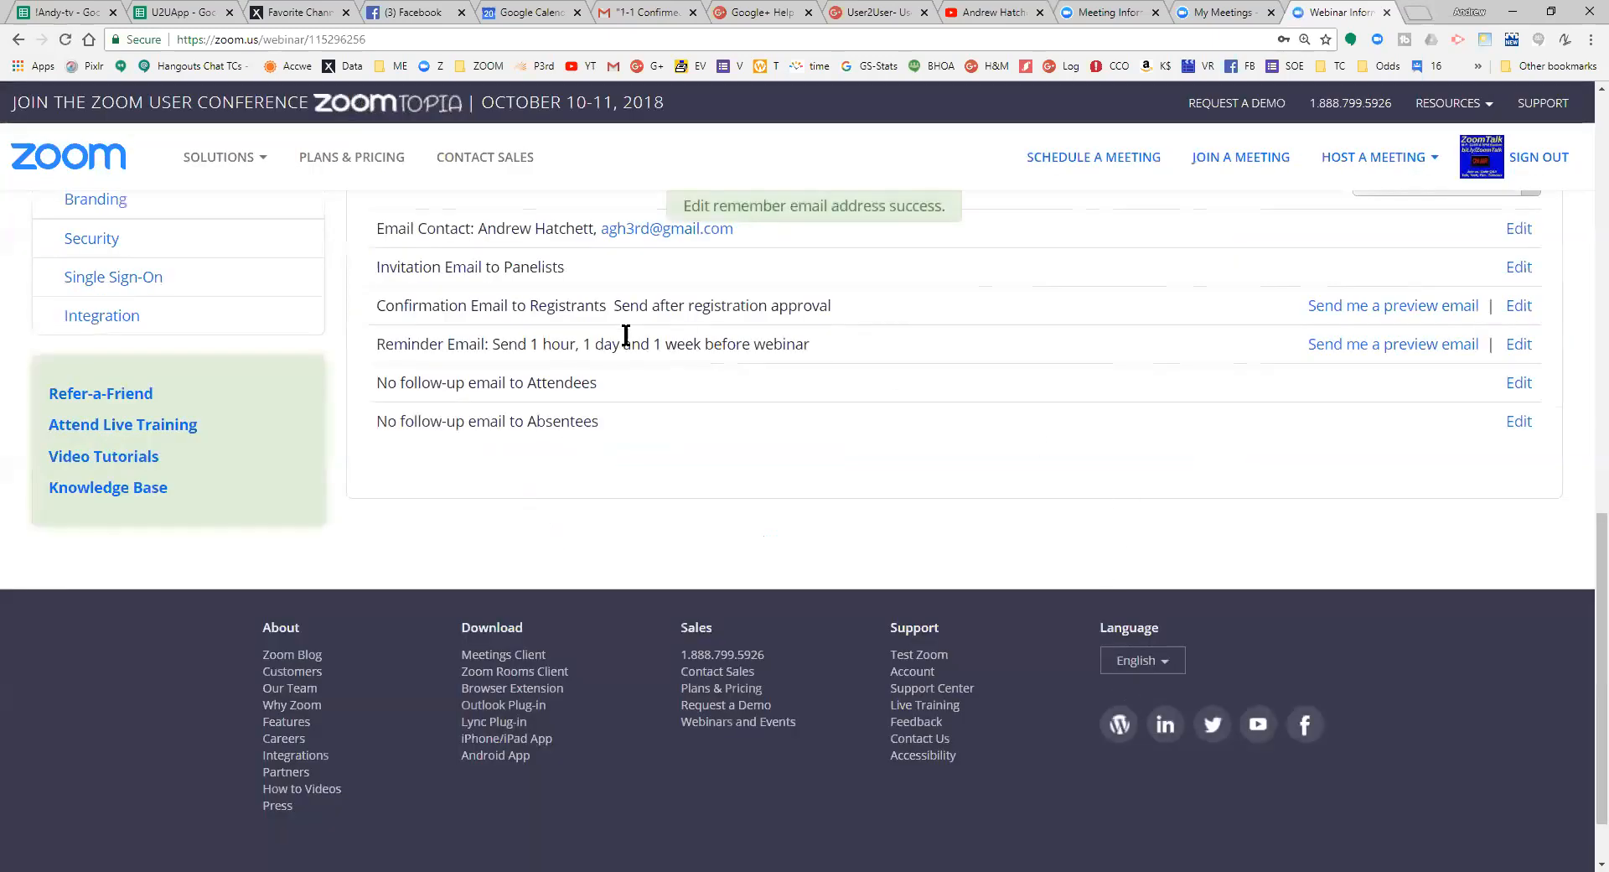
Enable the follow-up e-mail to attendees, schedule it 4 days after the scheduled end date, and save it
left_click(1520, 382)
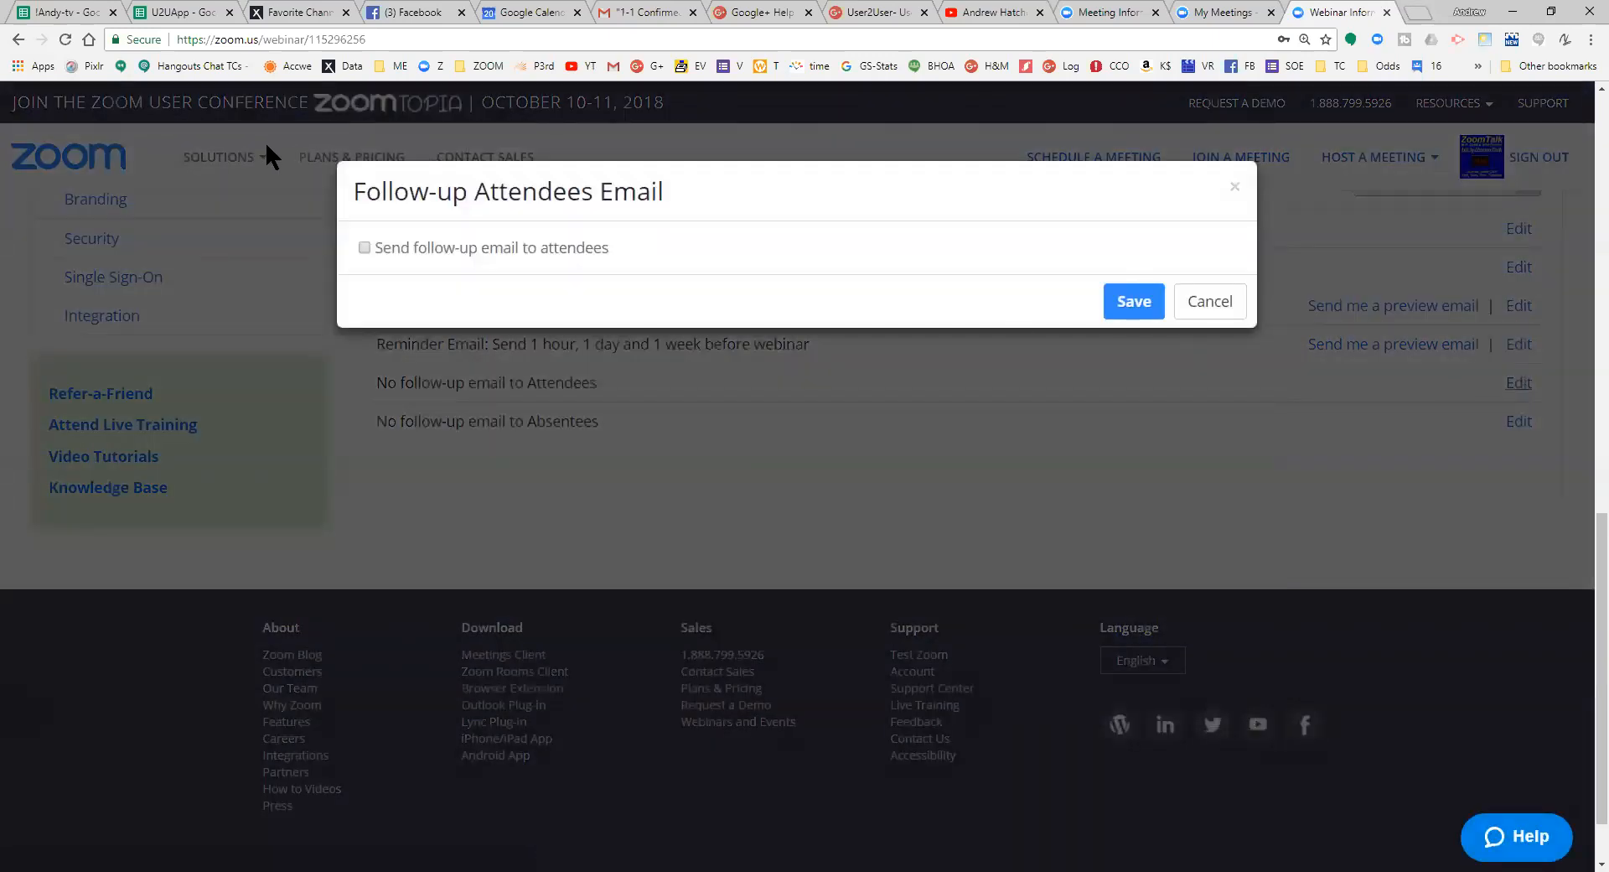
left_click(364, 247)
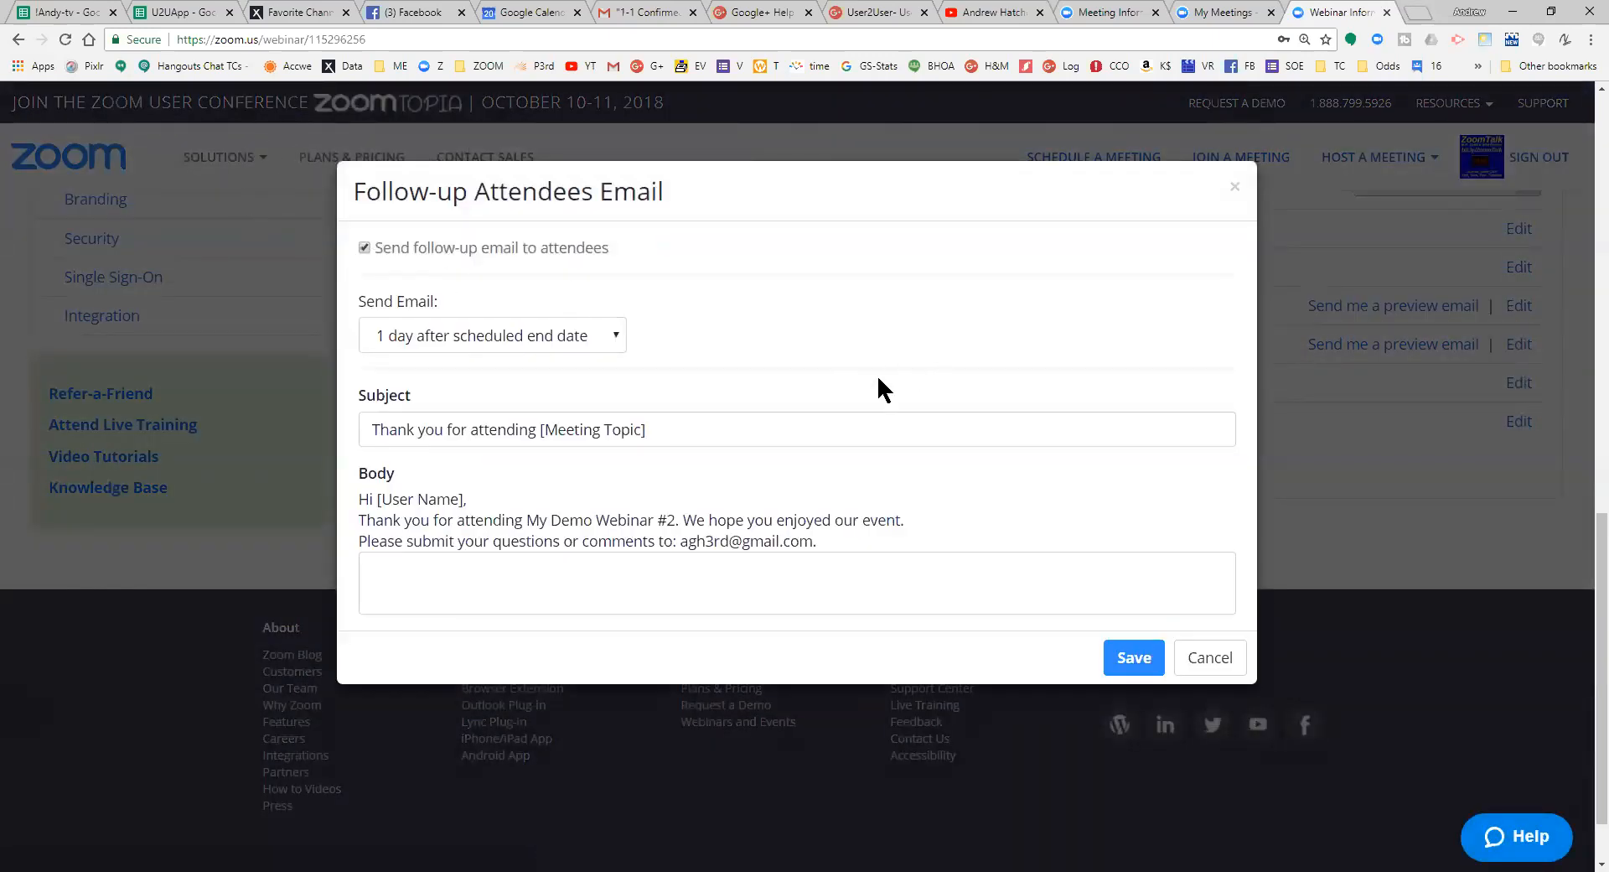
left_click(617, 340)
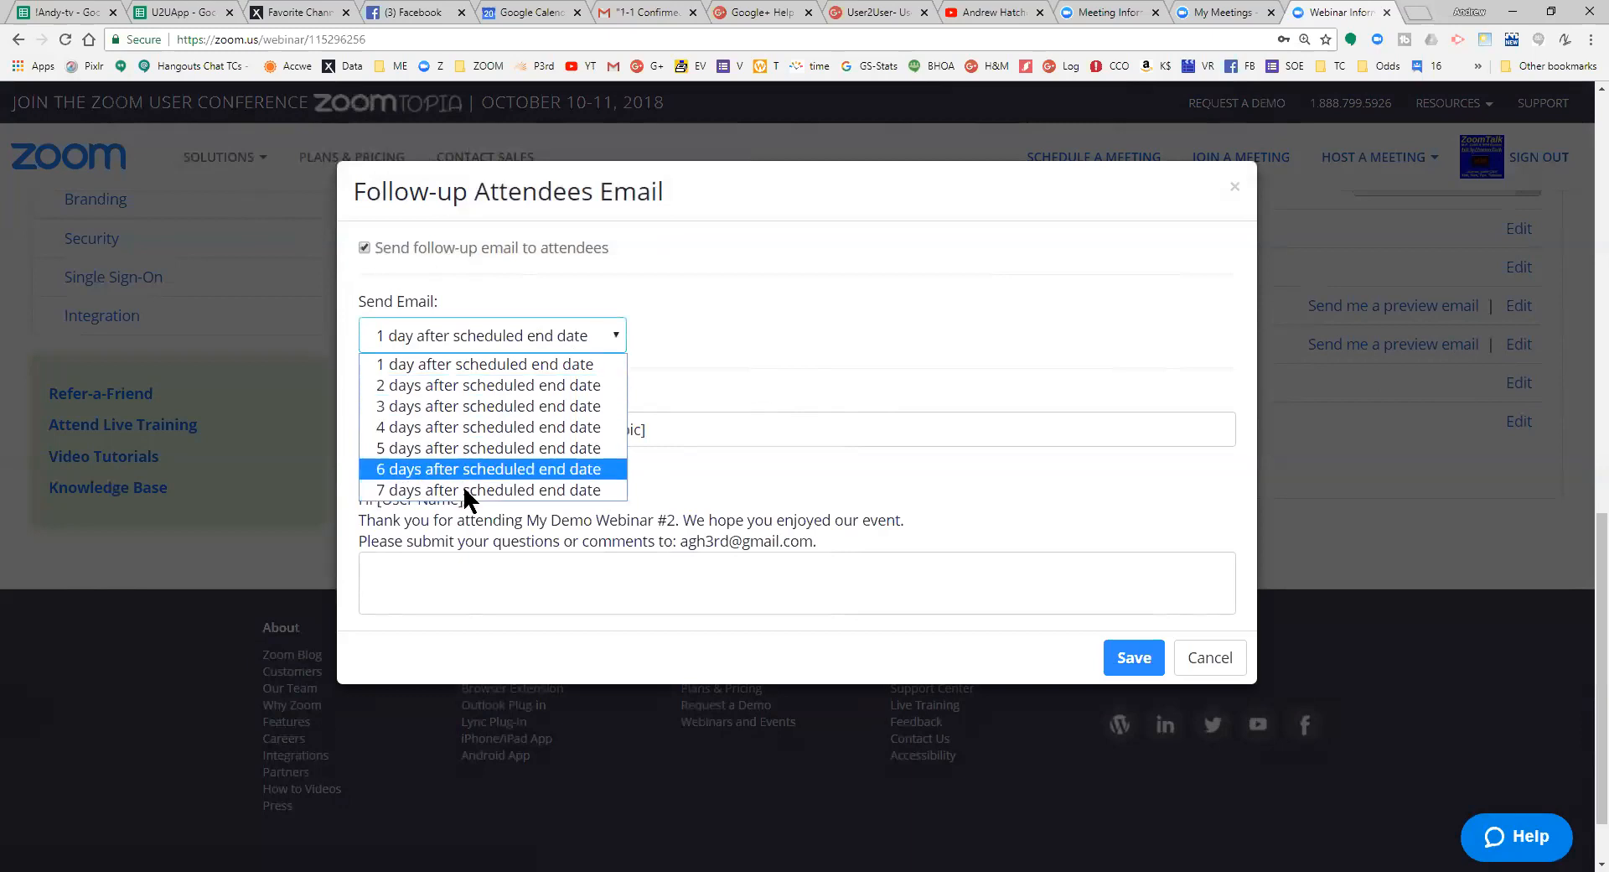
left_click(415, 425)
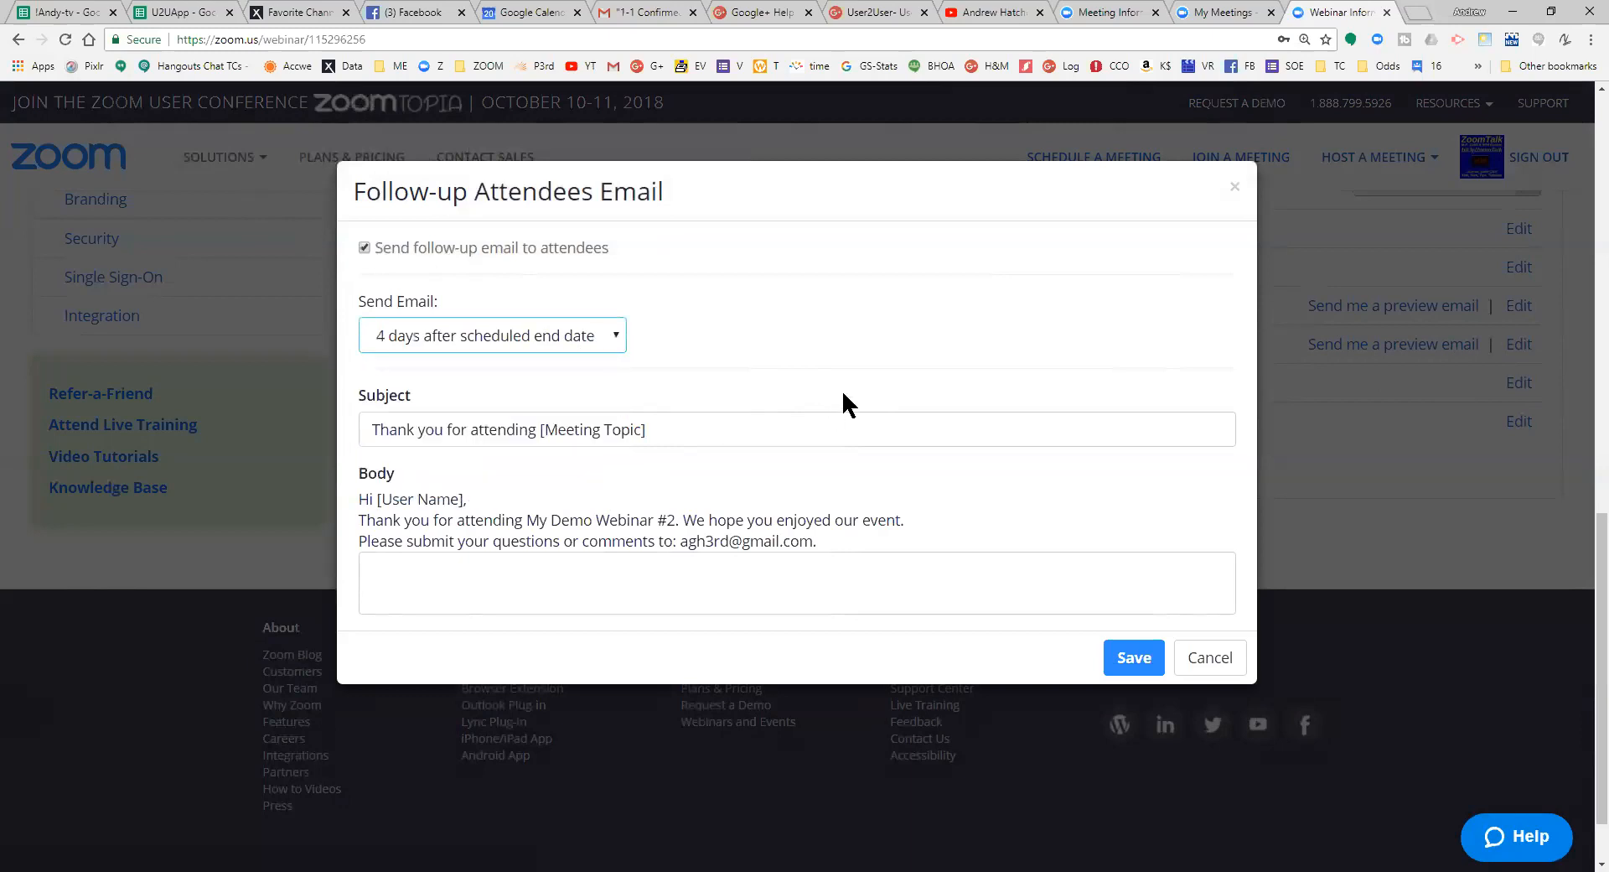
scroll(845, 394, "down", 1)
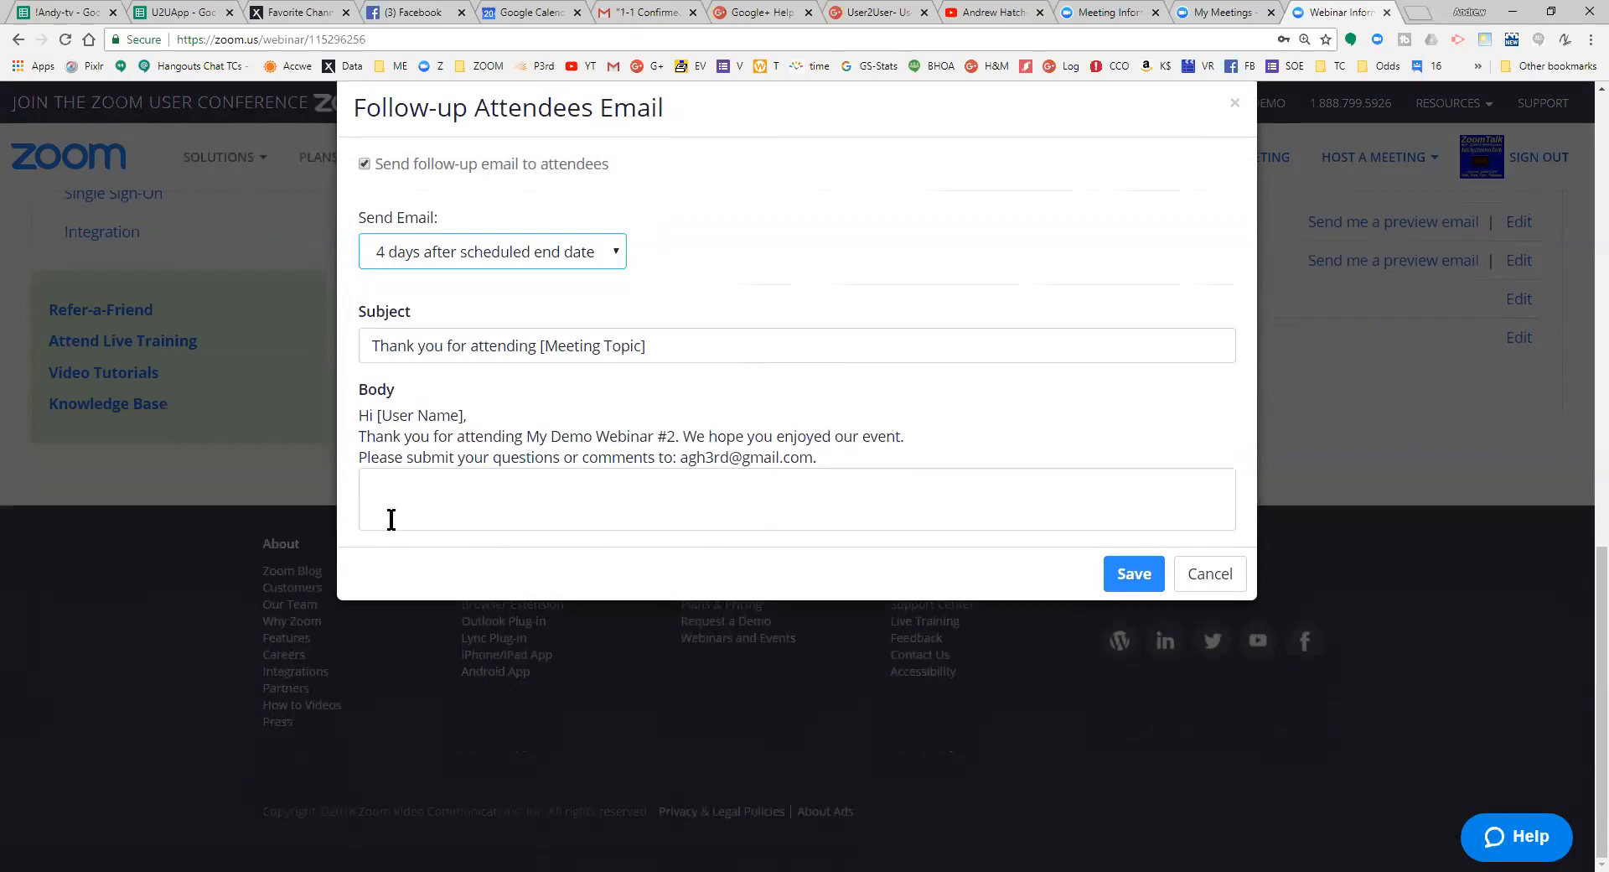
left_click(820, 512)
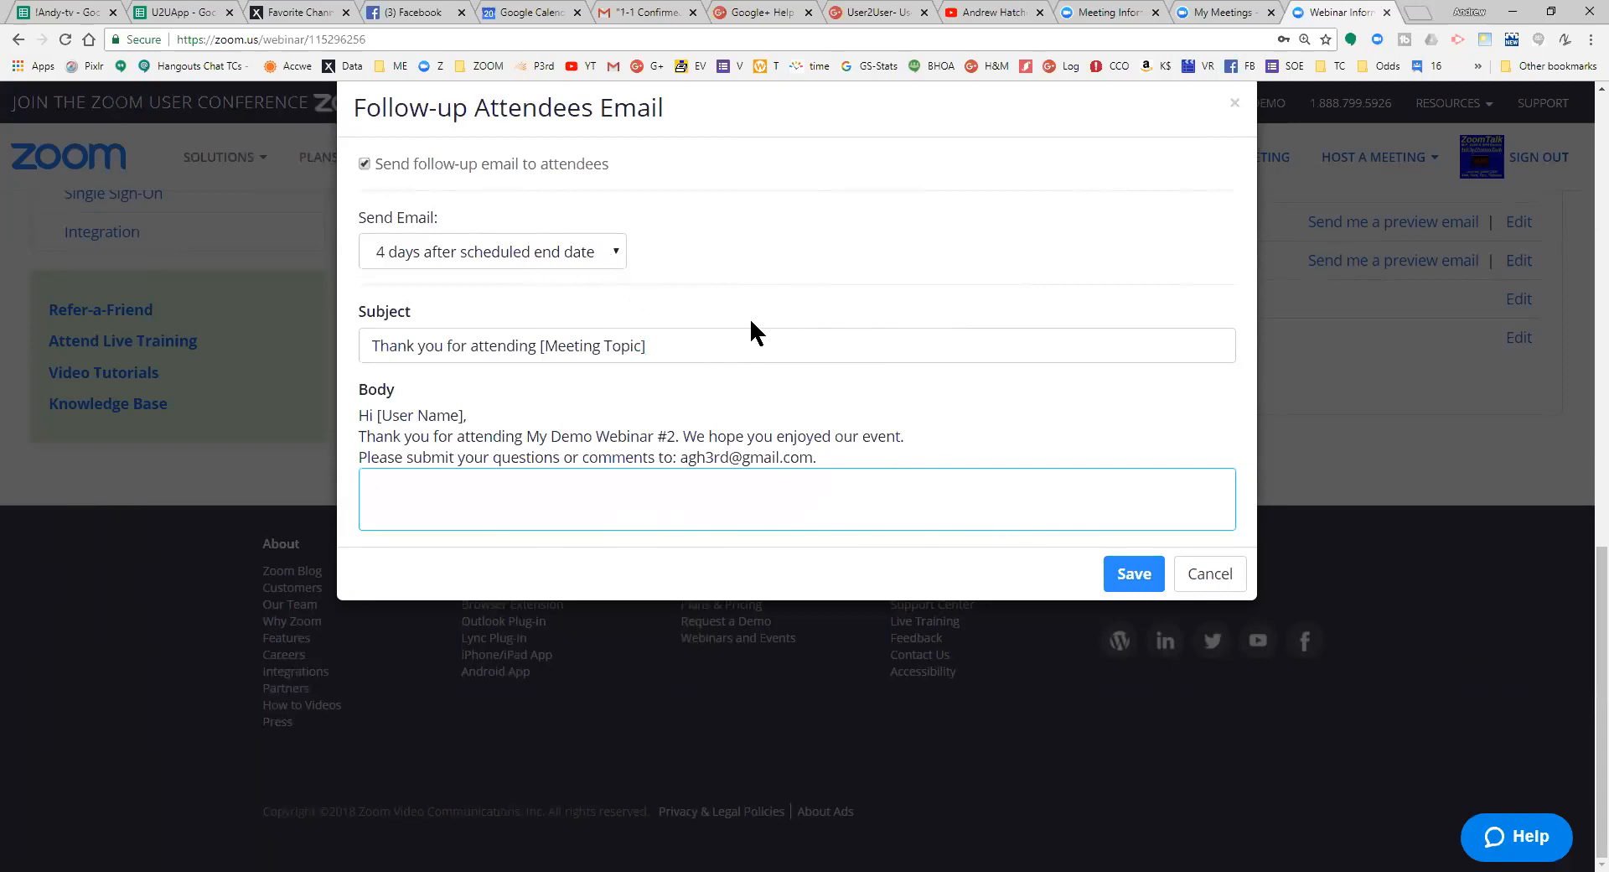
left_click(1143, 578)
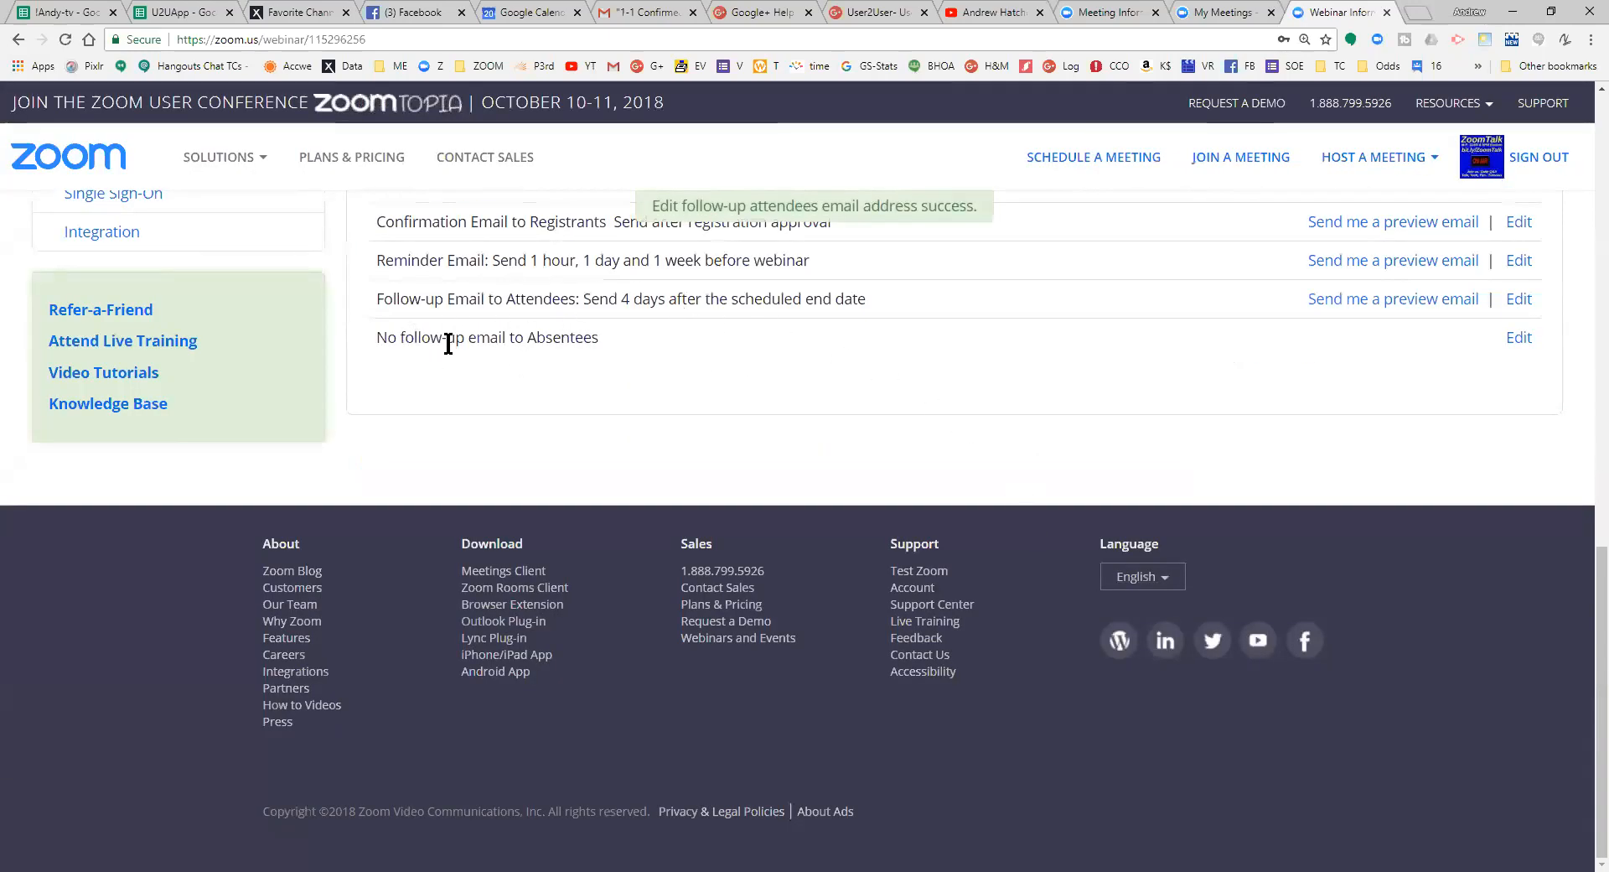
Enable the follow-up e-mail to absentees, keep it at 1 day after the scheduled end date, and save it
left_click(1519, 339)
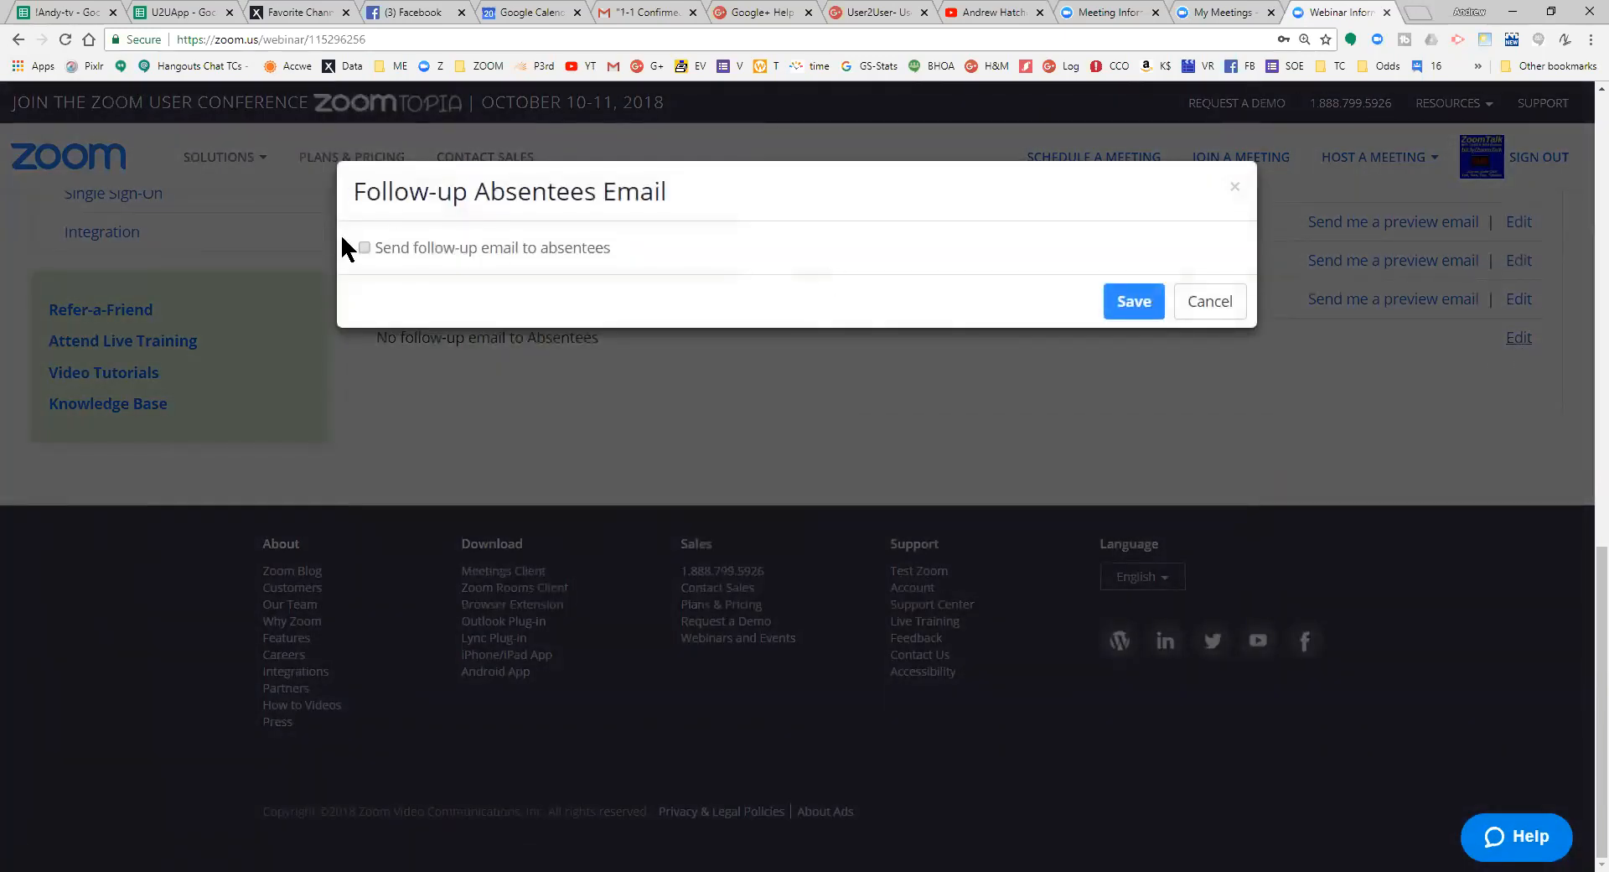
left_click(380, 246)
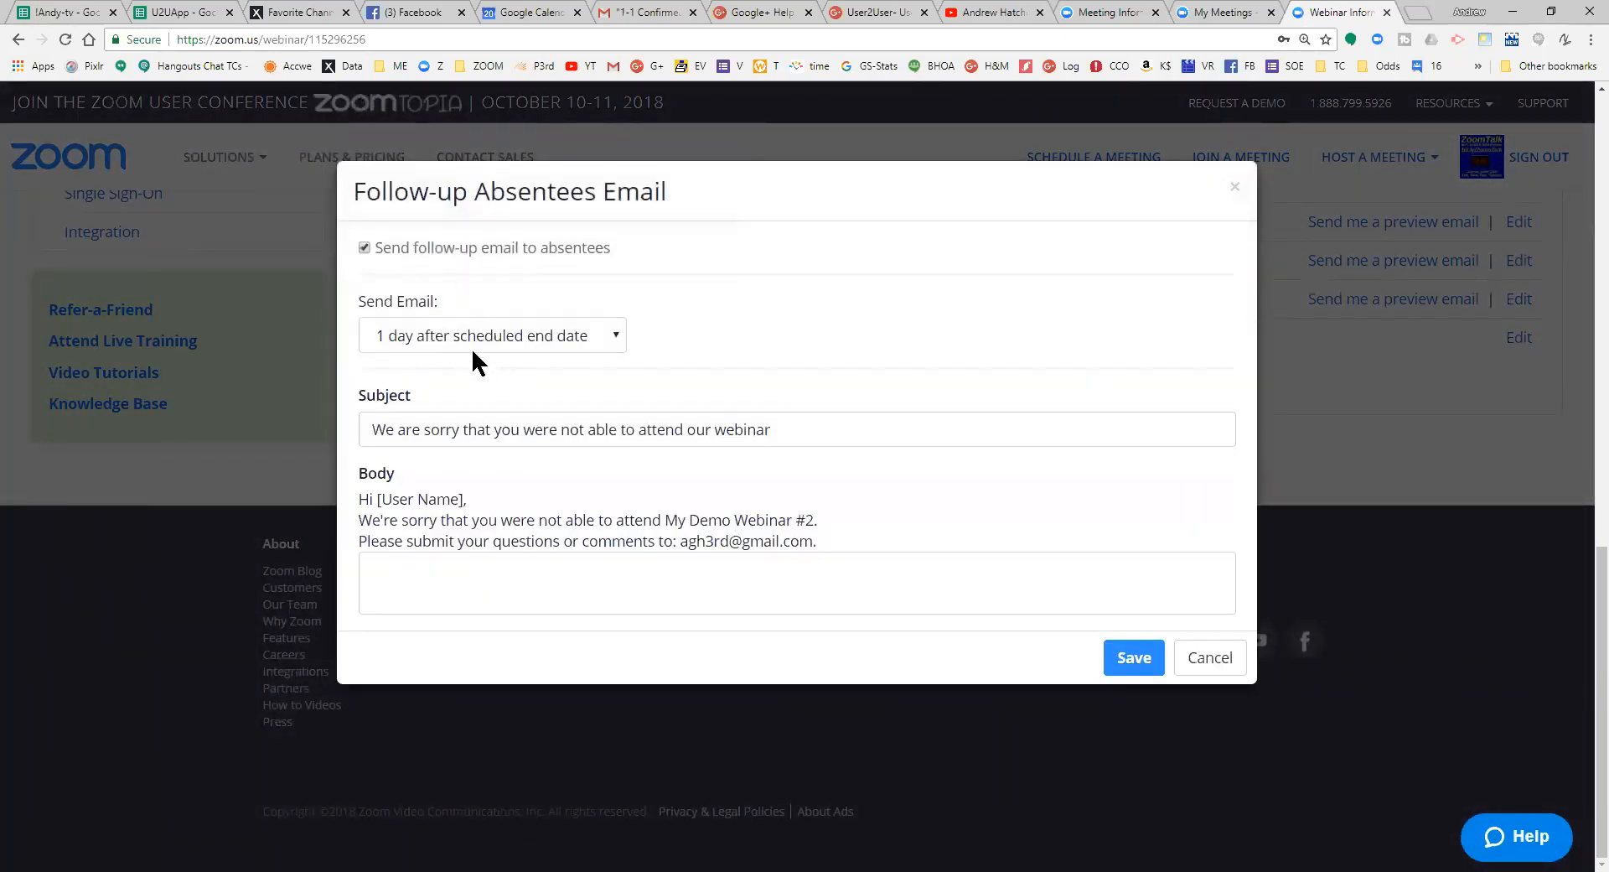
left_click(624, 339)
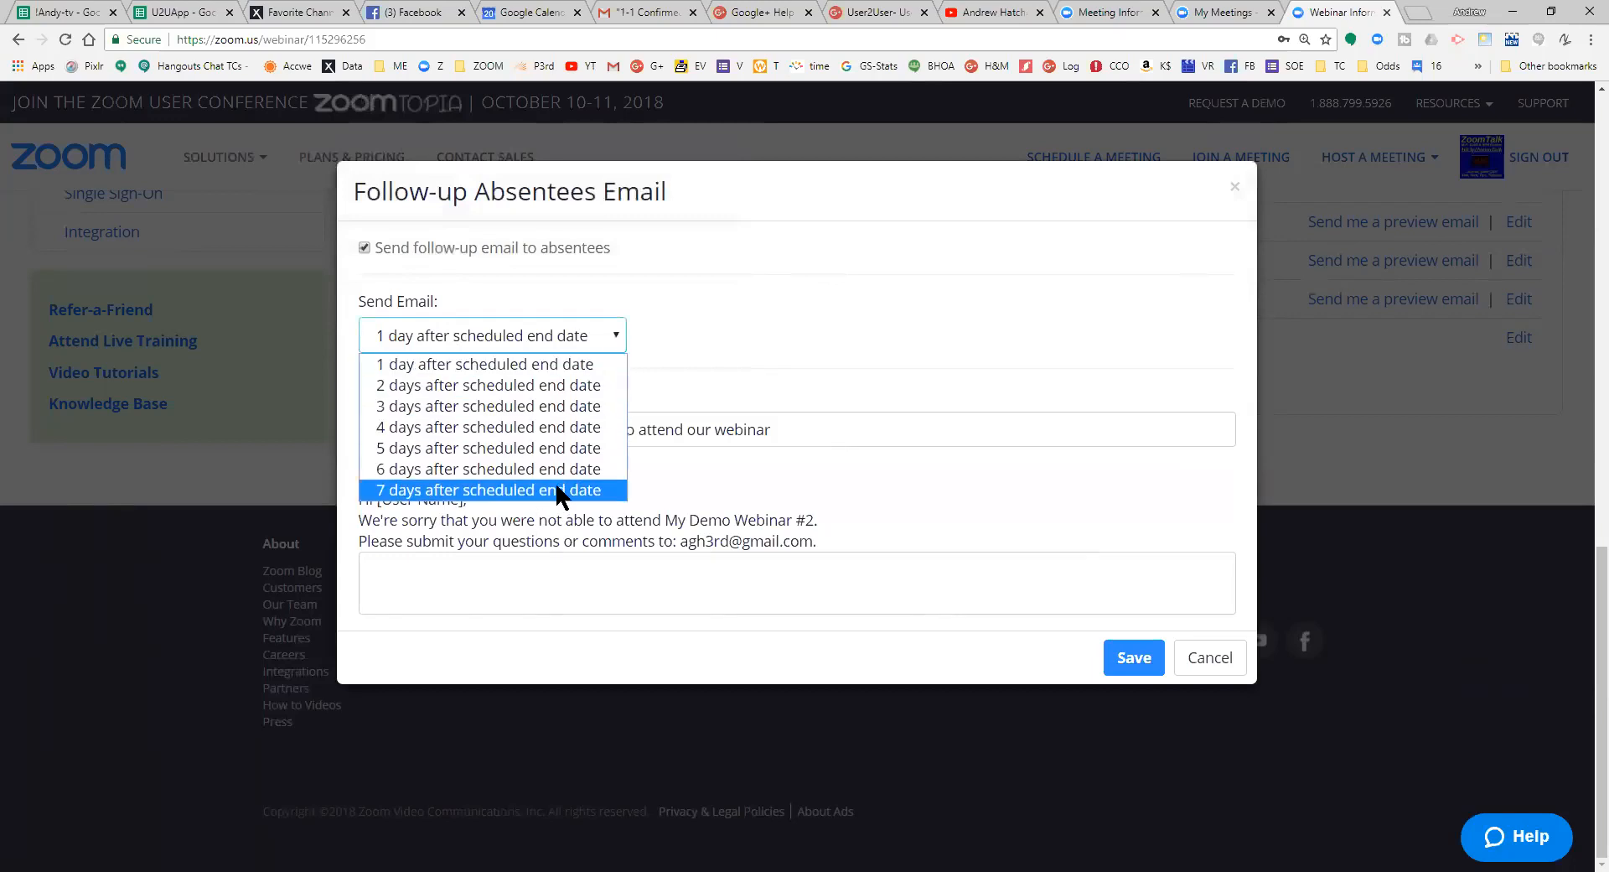
scroll(680, 387, "up", 1)
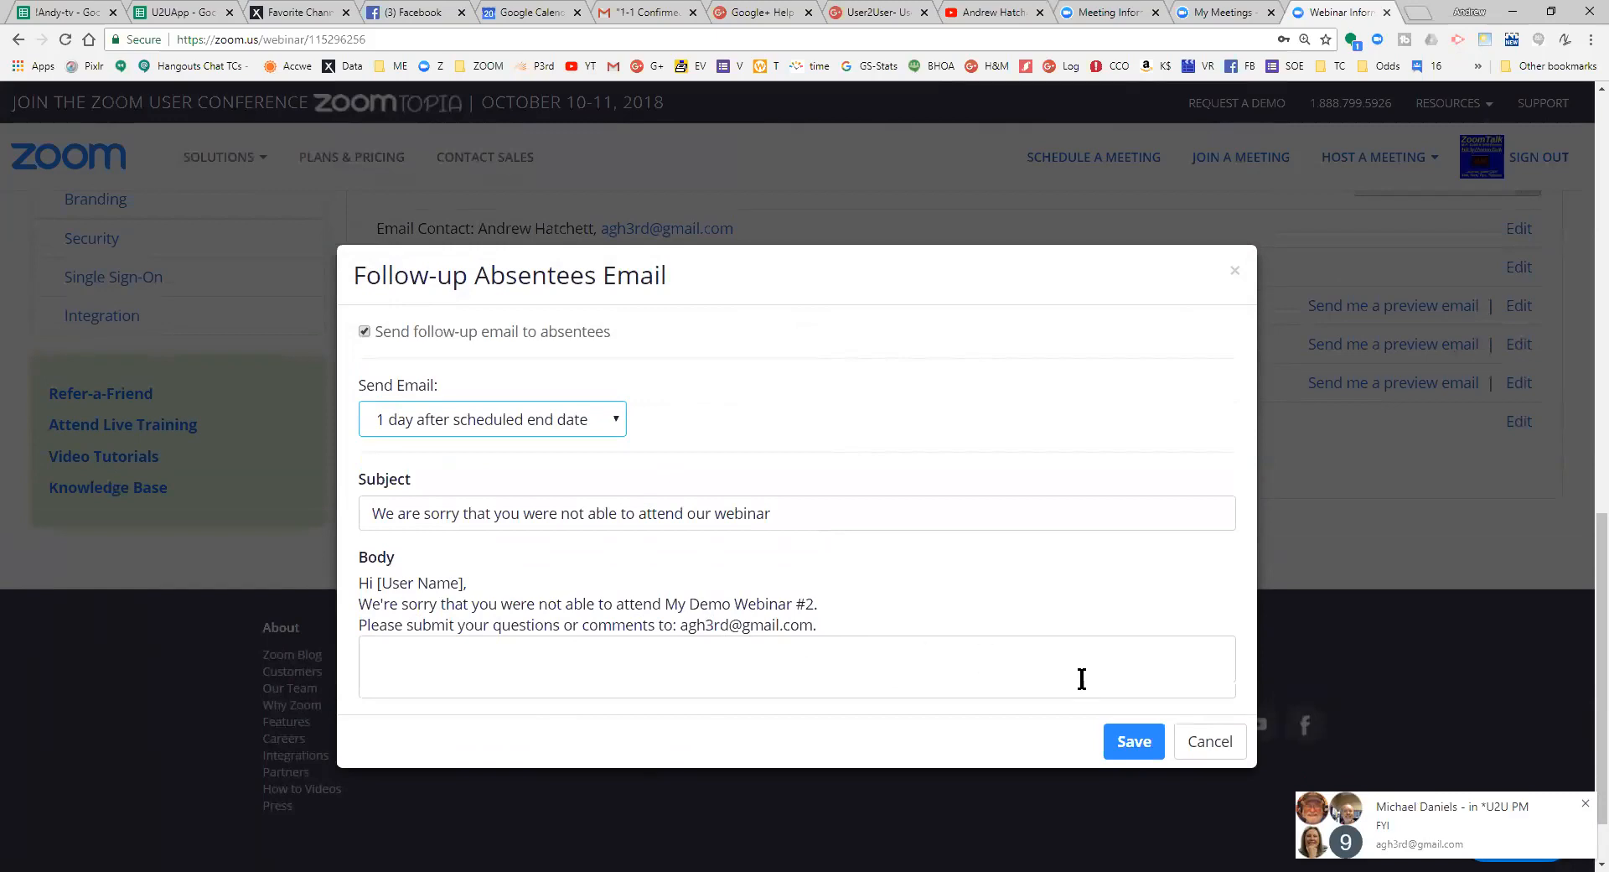
left_click(1129, 742)
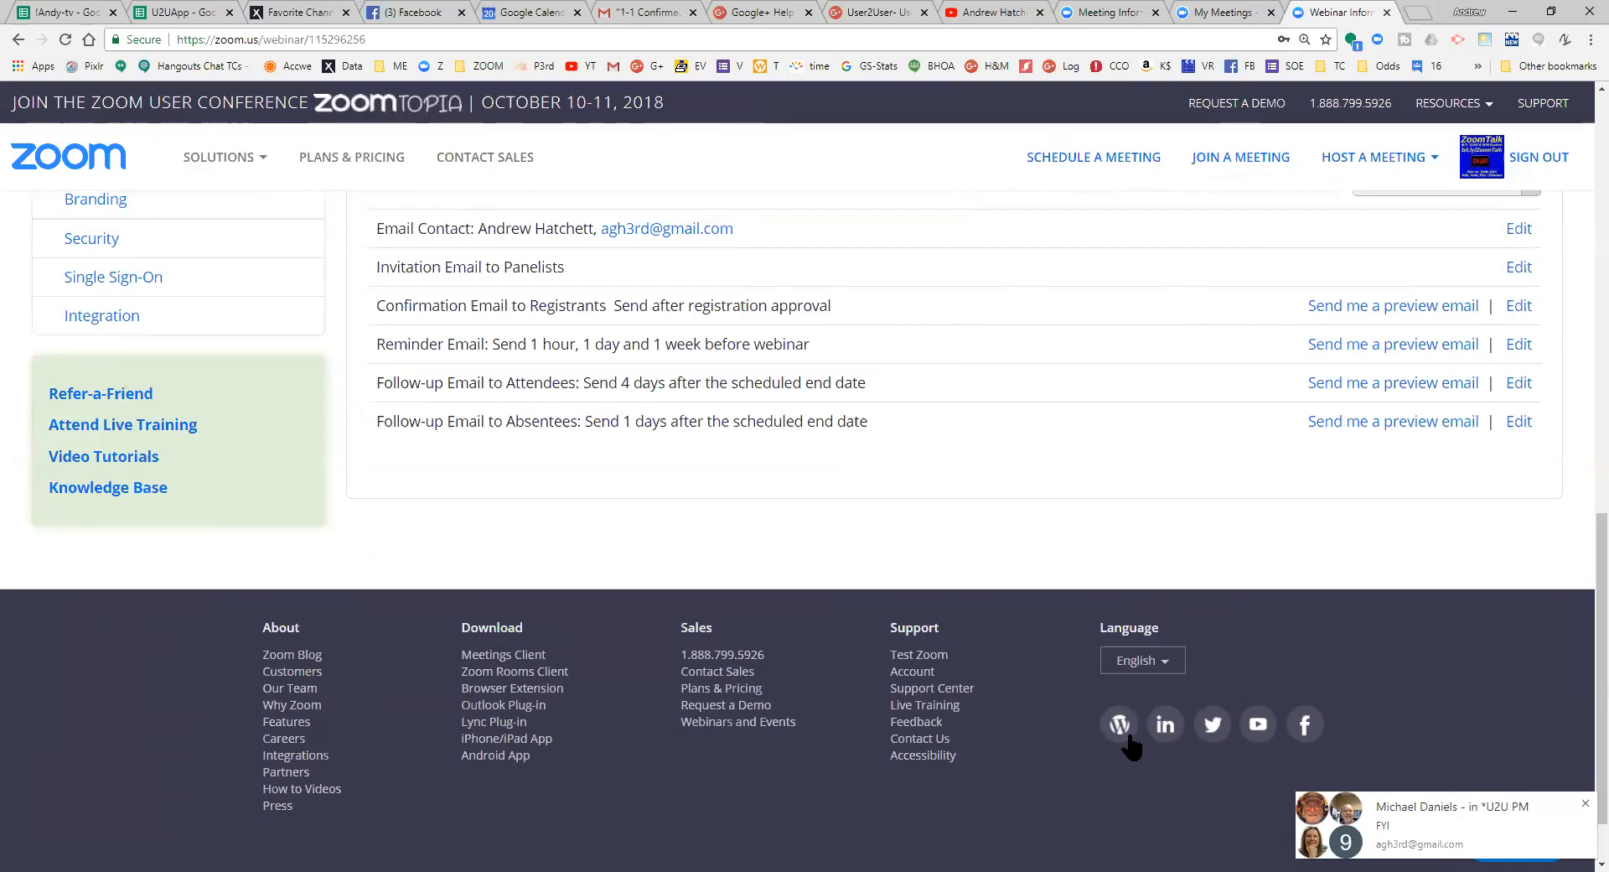
scroll(970, 682, "down", 1)
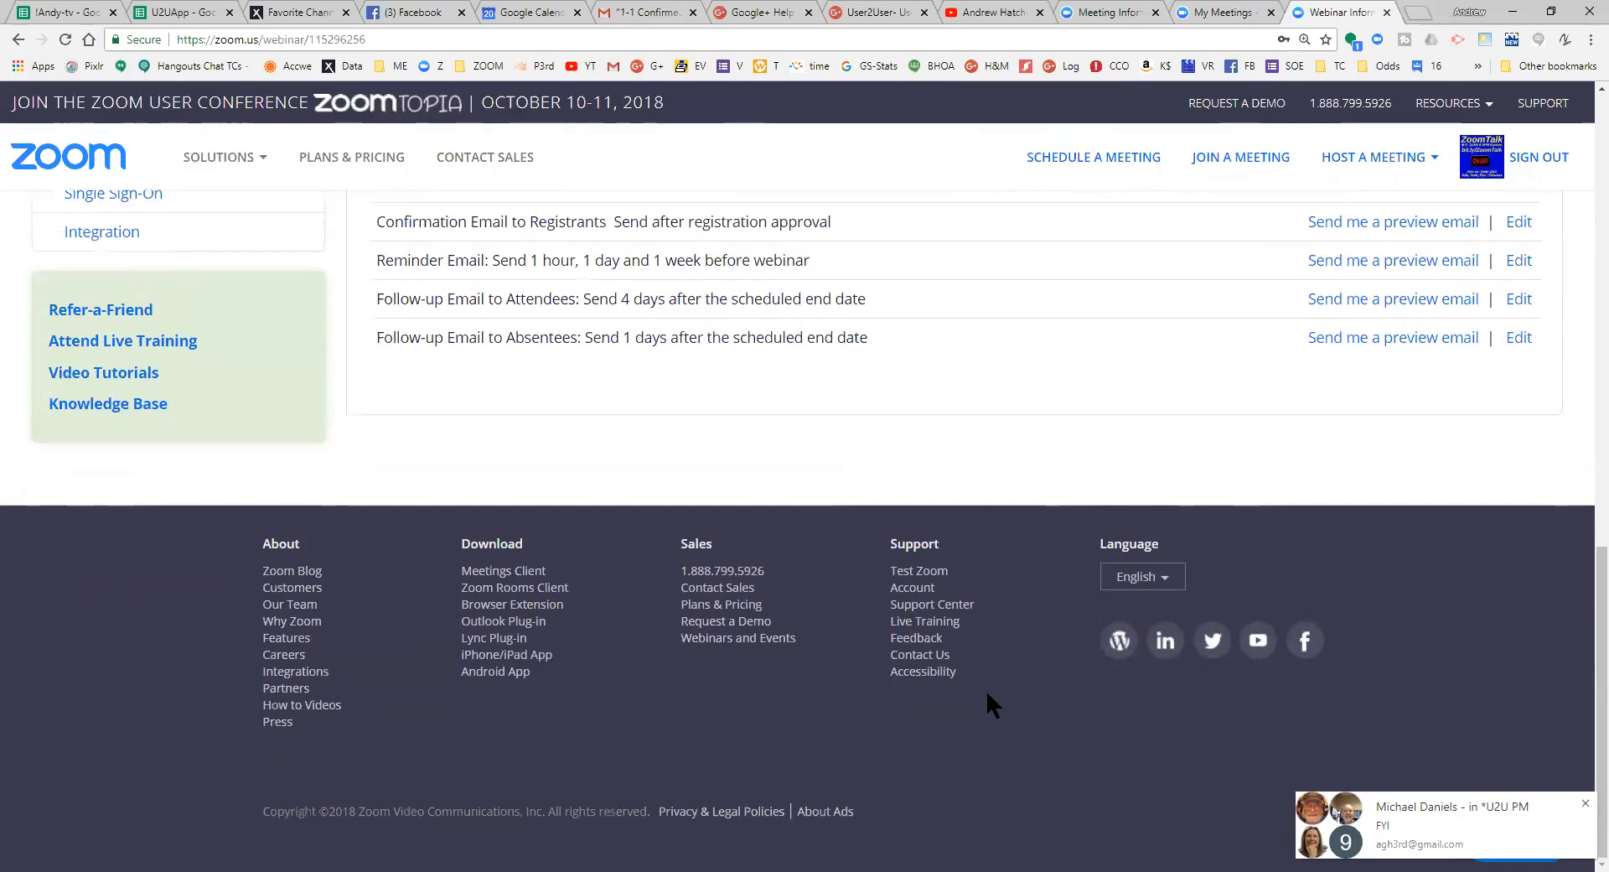
Review the webinar's branding settings, including the banner and logo images and their format and size requirements
scroll(986, 689, "up", 3)
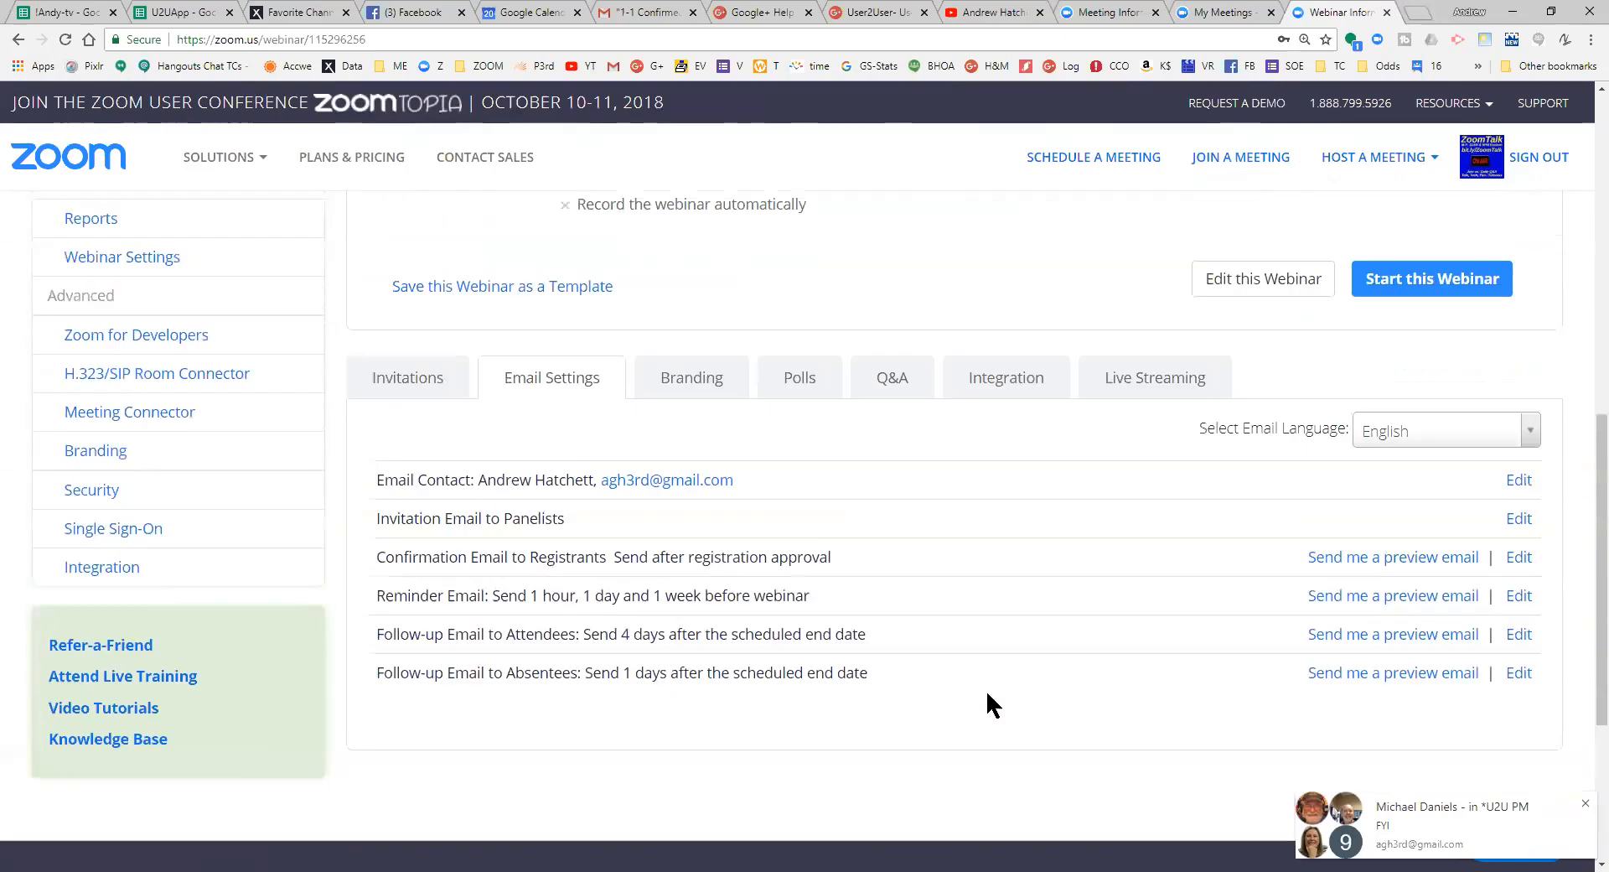
left_click(708, 383)
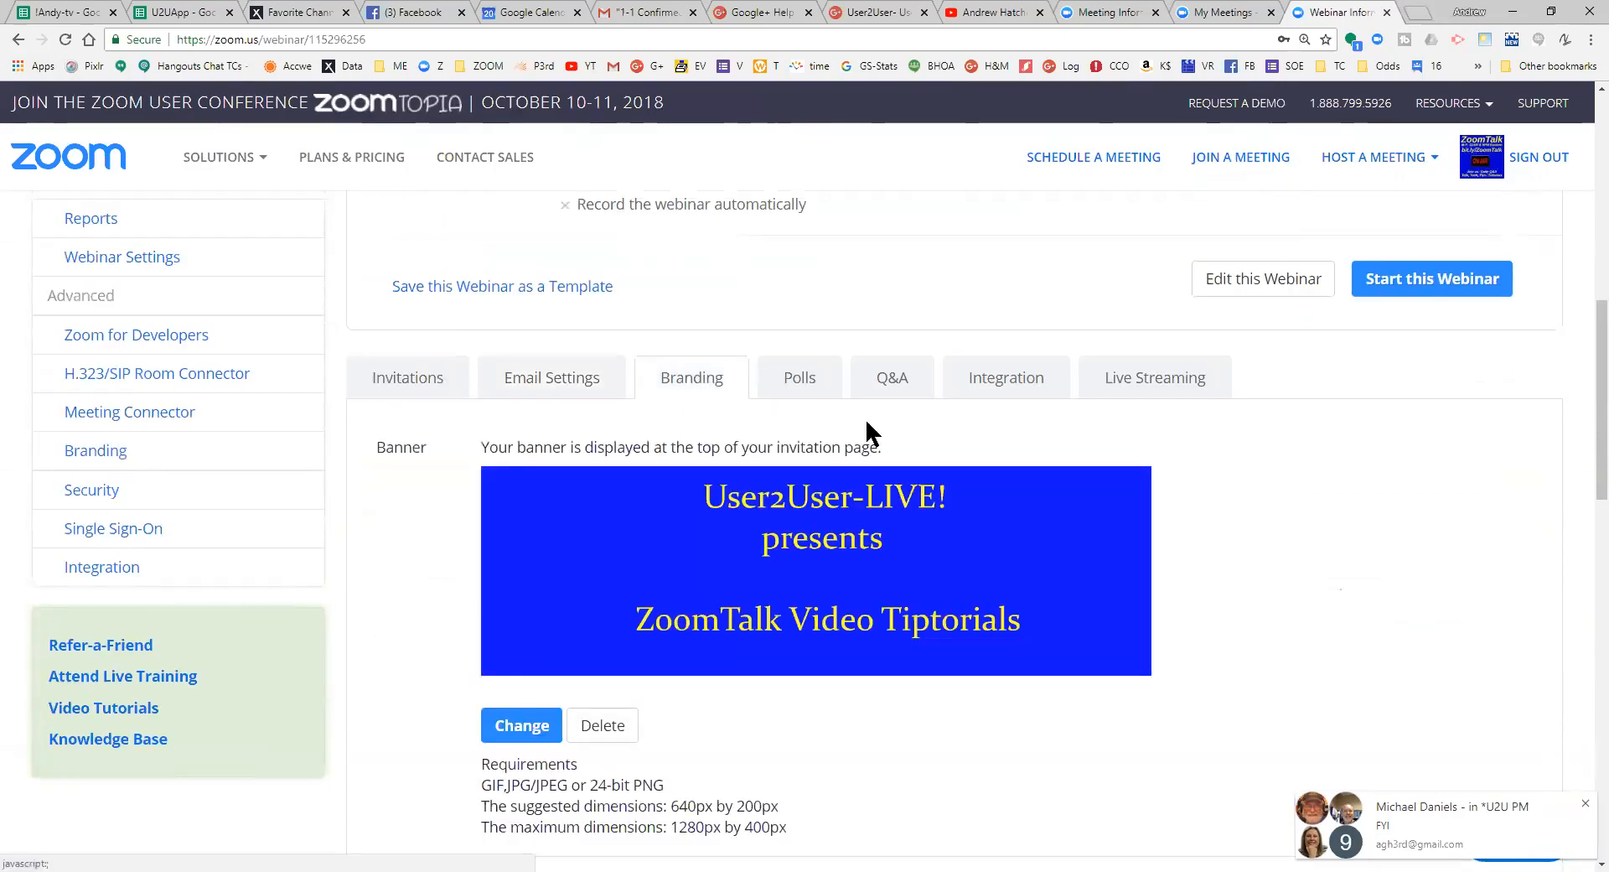
scroll(1341, 532, "down", 2)
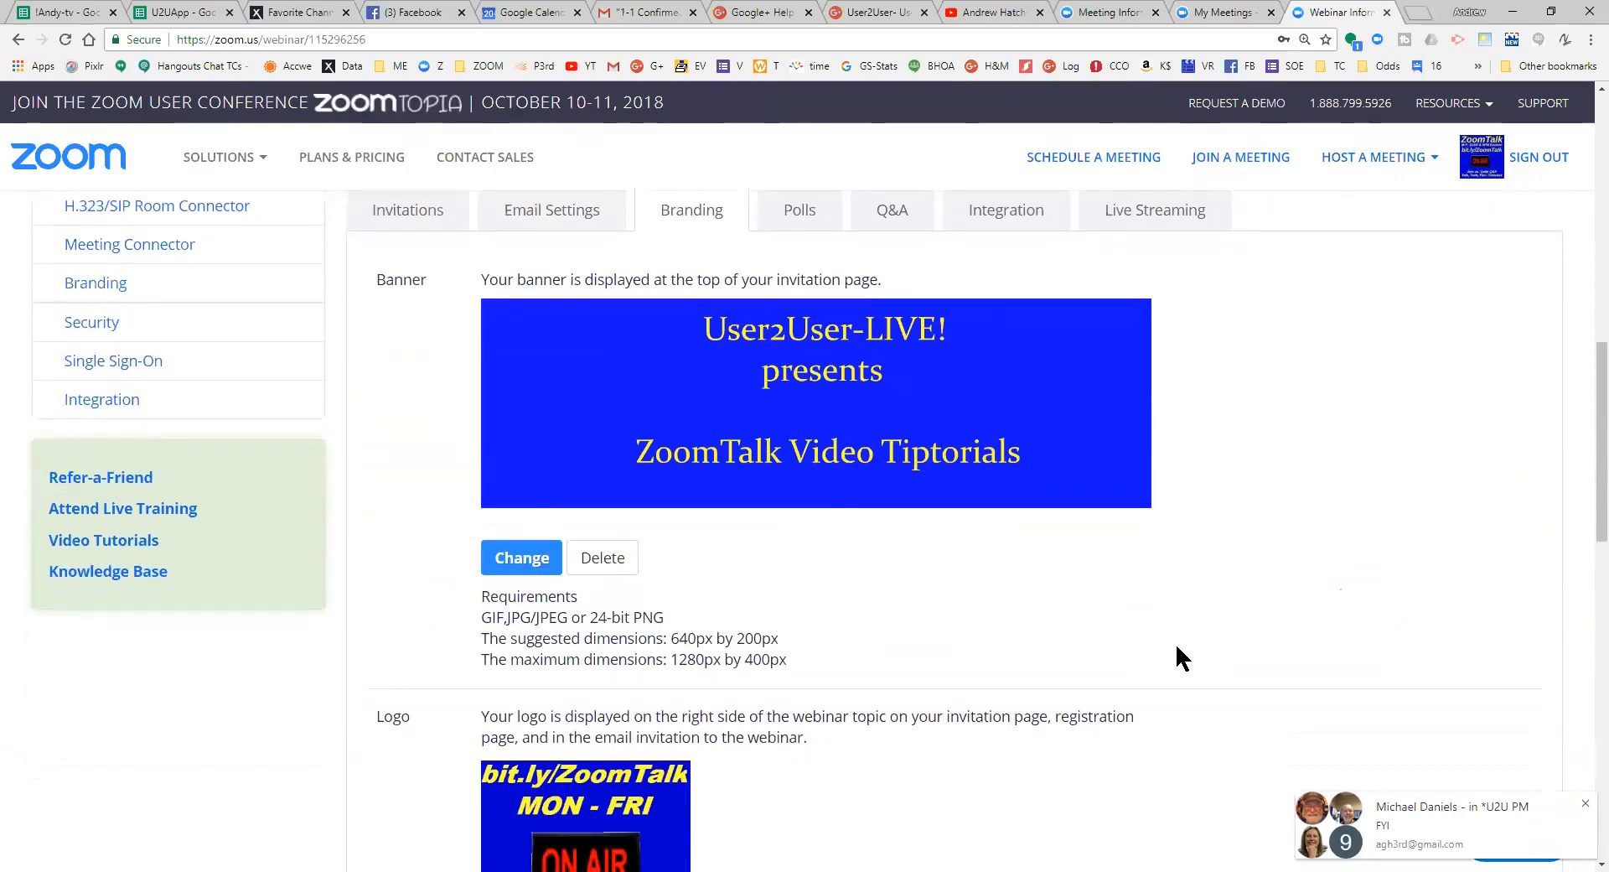
scroll(744, 772, "down", 3)
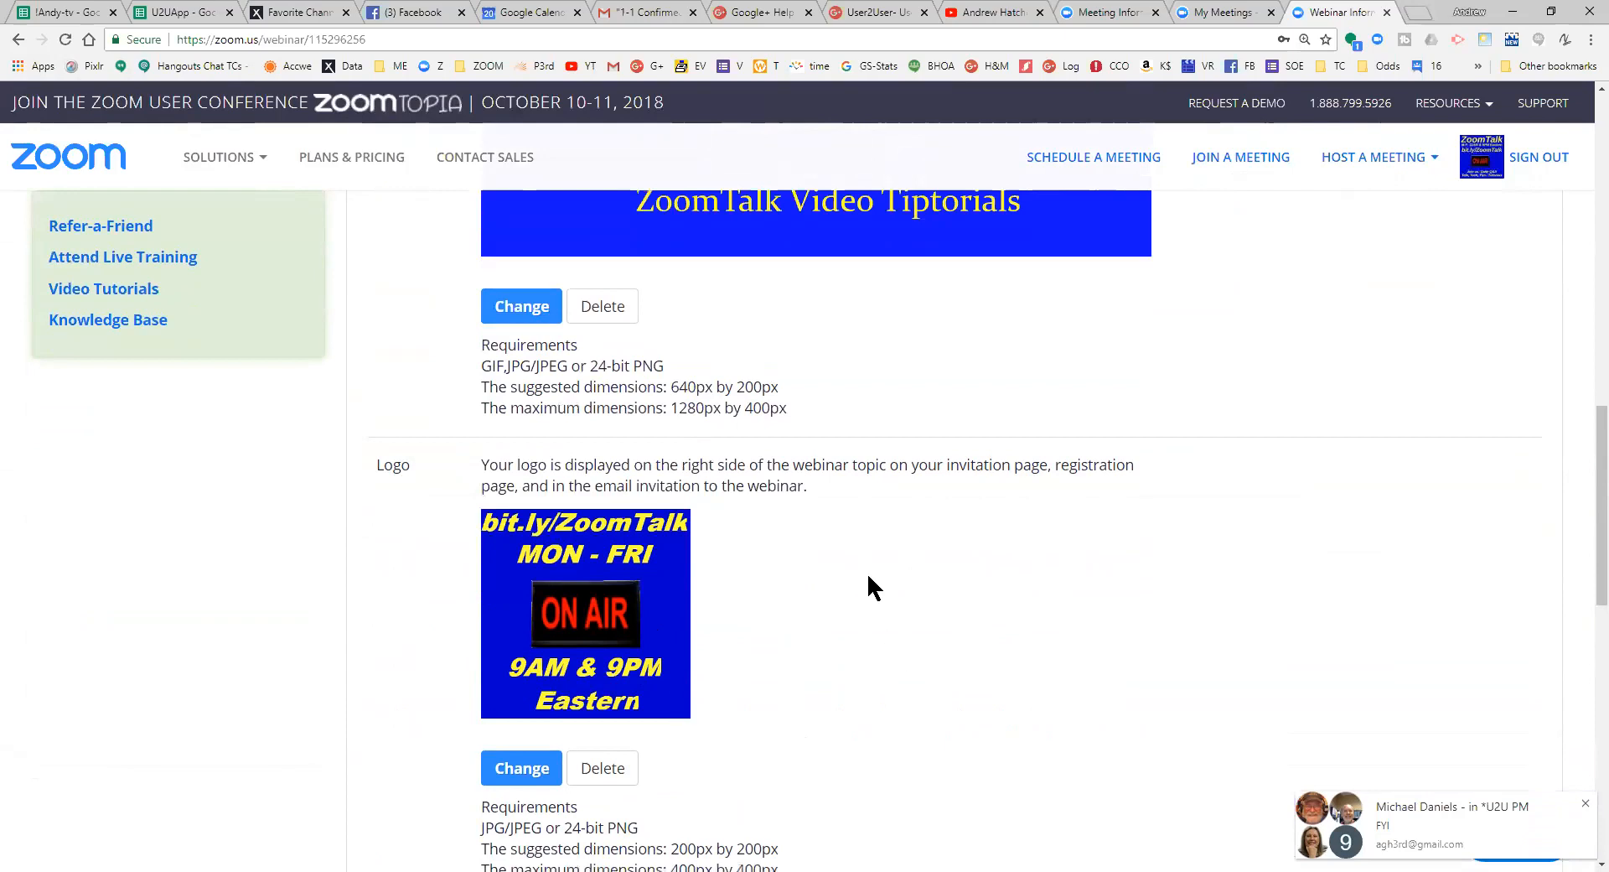
scroll(866, 571, "up", 2)
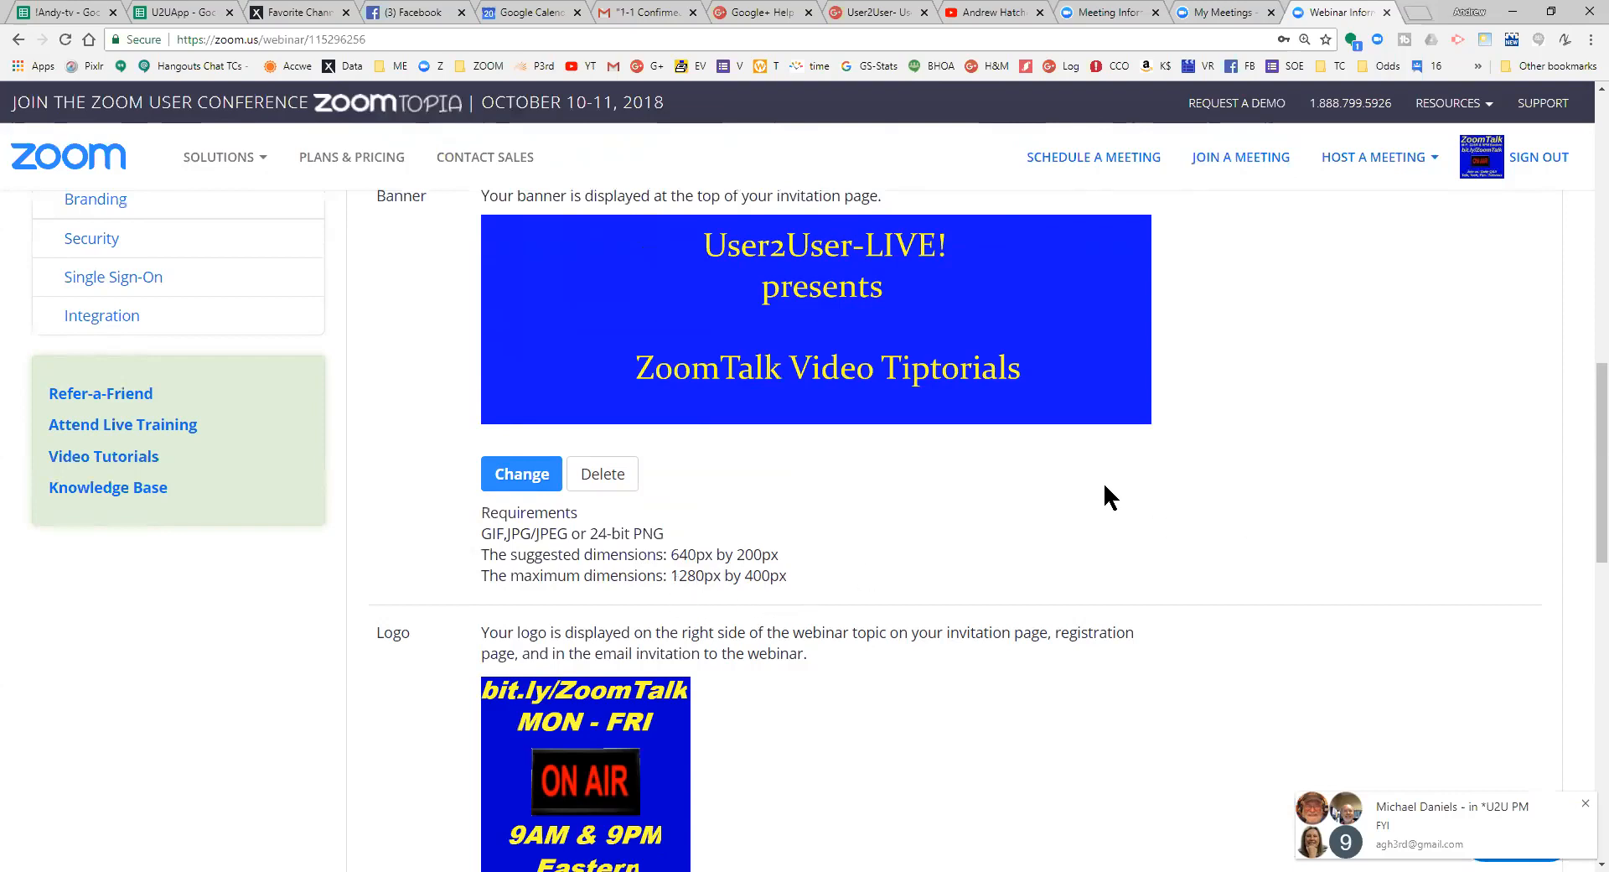
right_click(1117, 513)
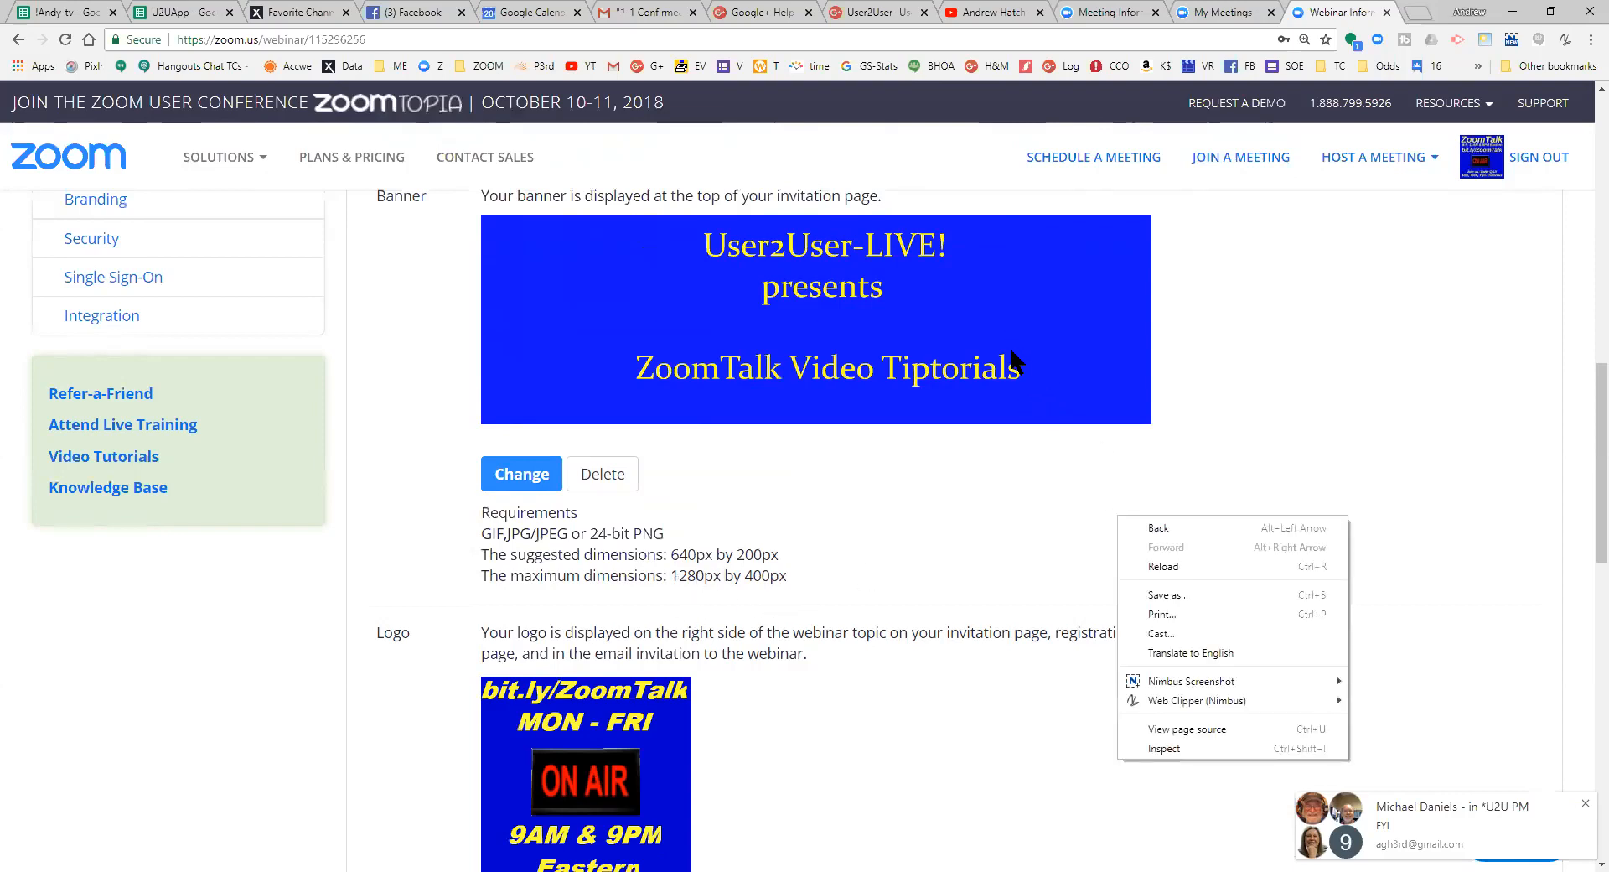
left_click(1073, 349)
scroll(1073, 349, "down", 2)
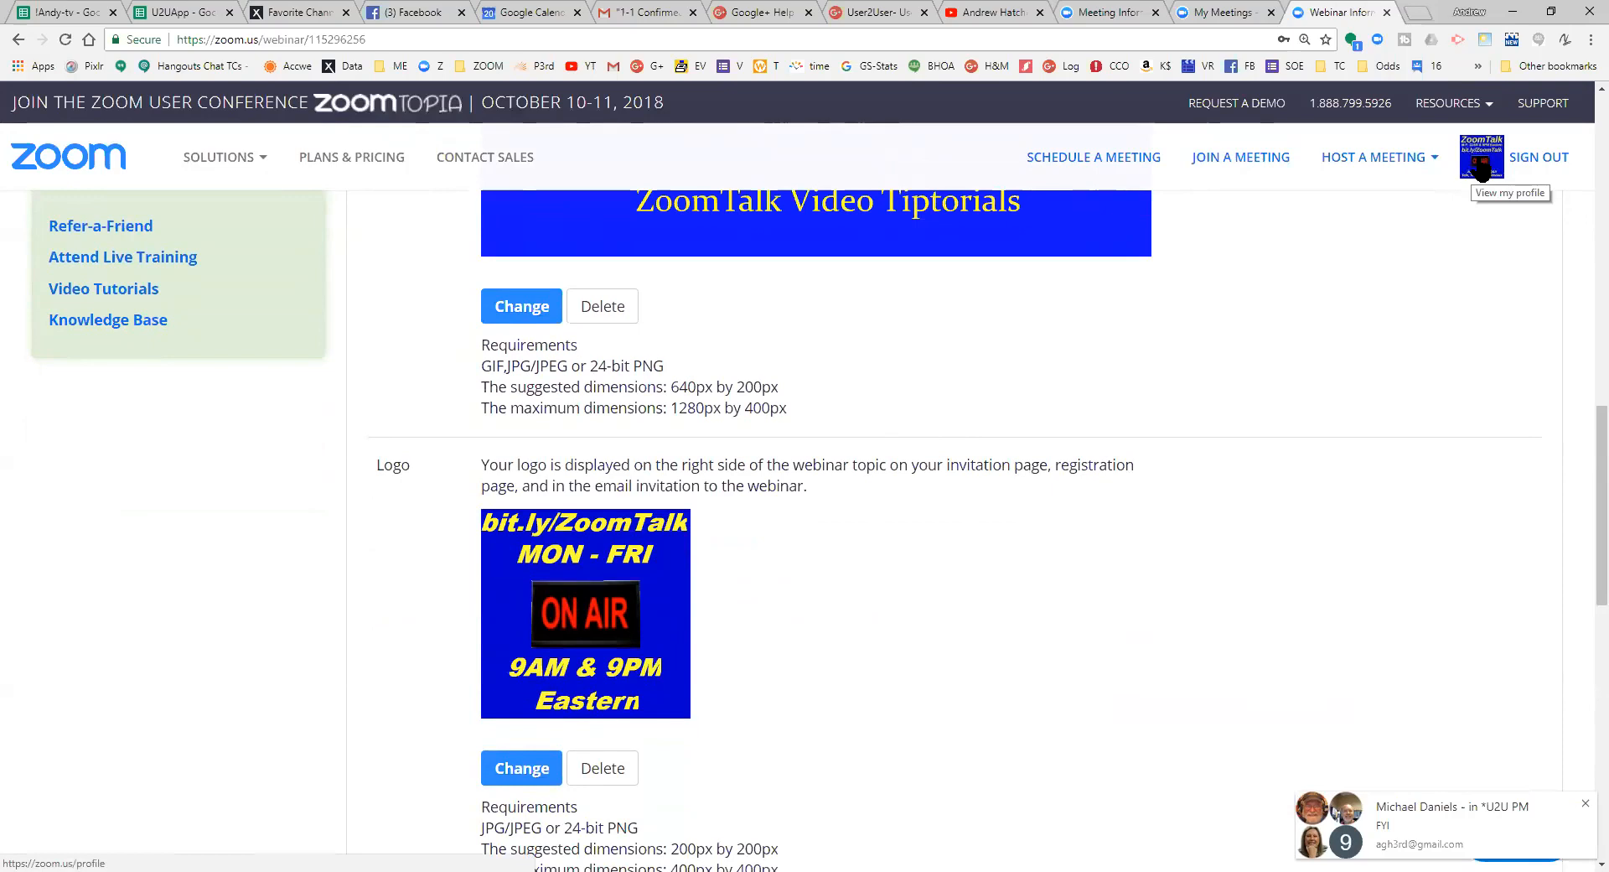
scroll(972, 578, "down", 3)
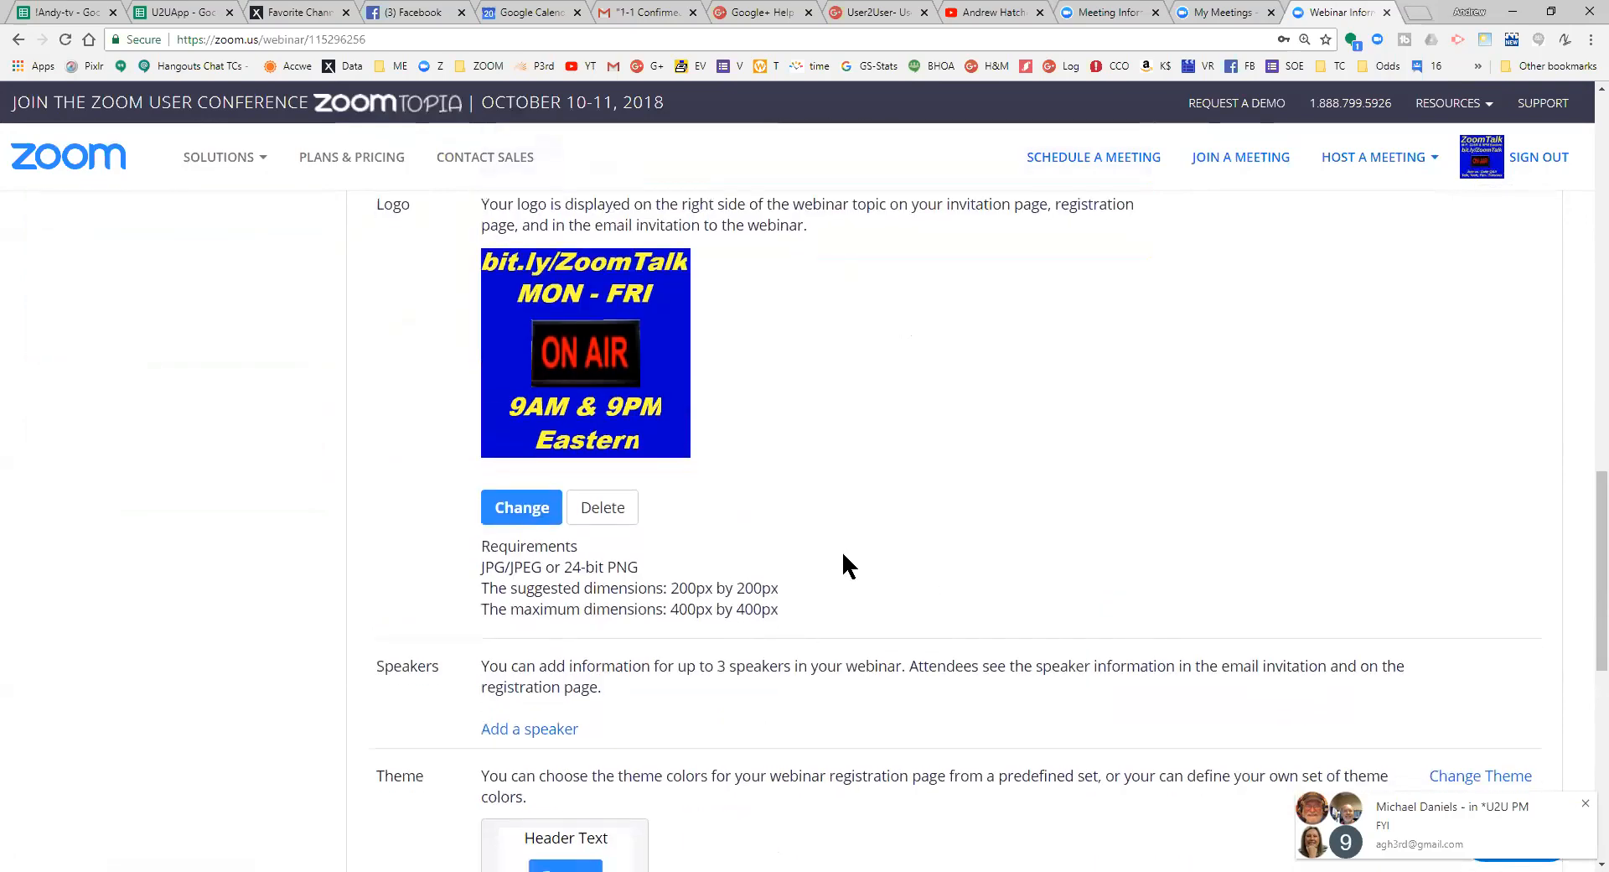
scroll(843, 555, "down", 1)
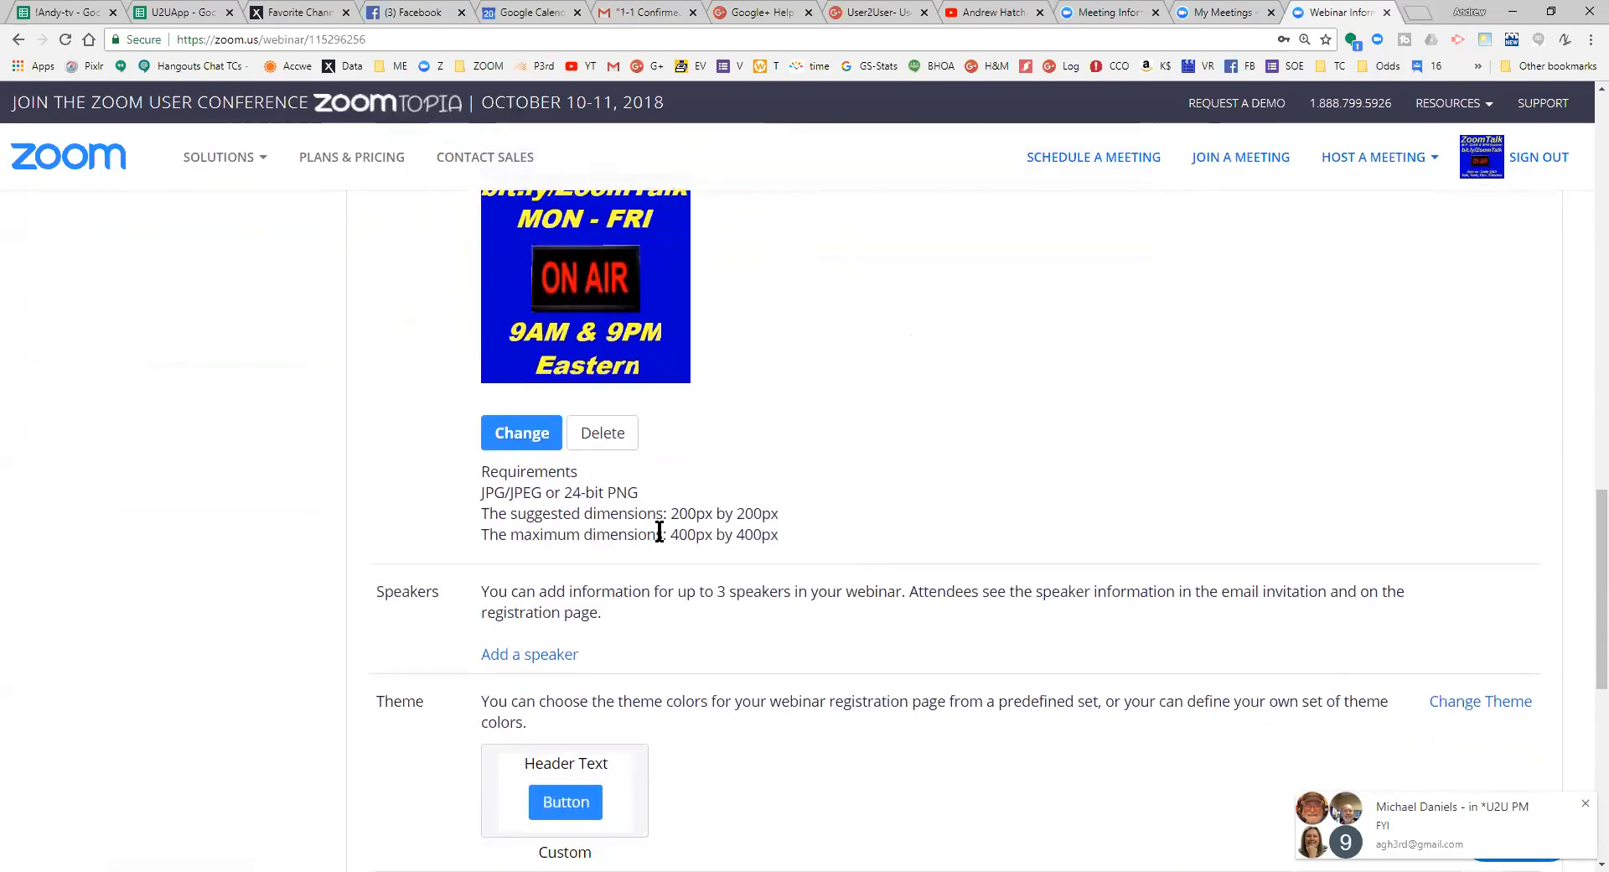
Open the form for adding a webinar speaker and review its portrait, full name, title, organization and biography fields
left_click(548, 658)
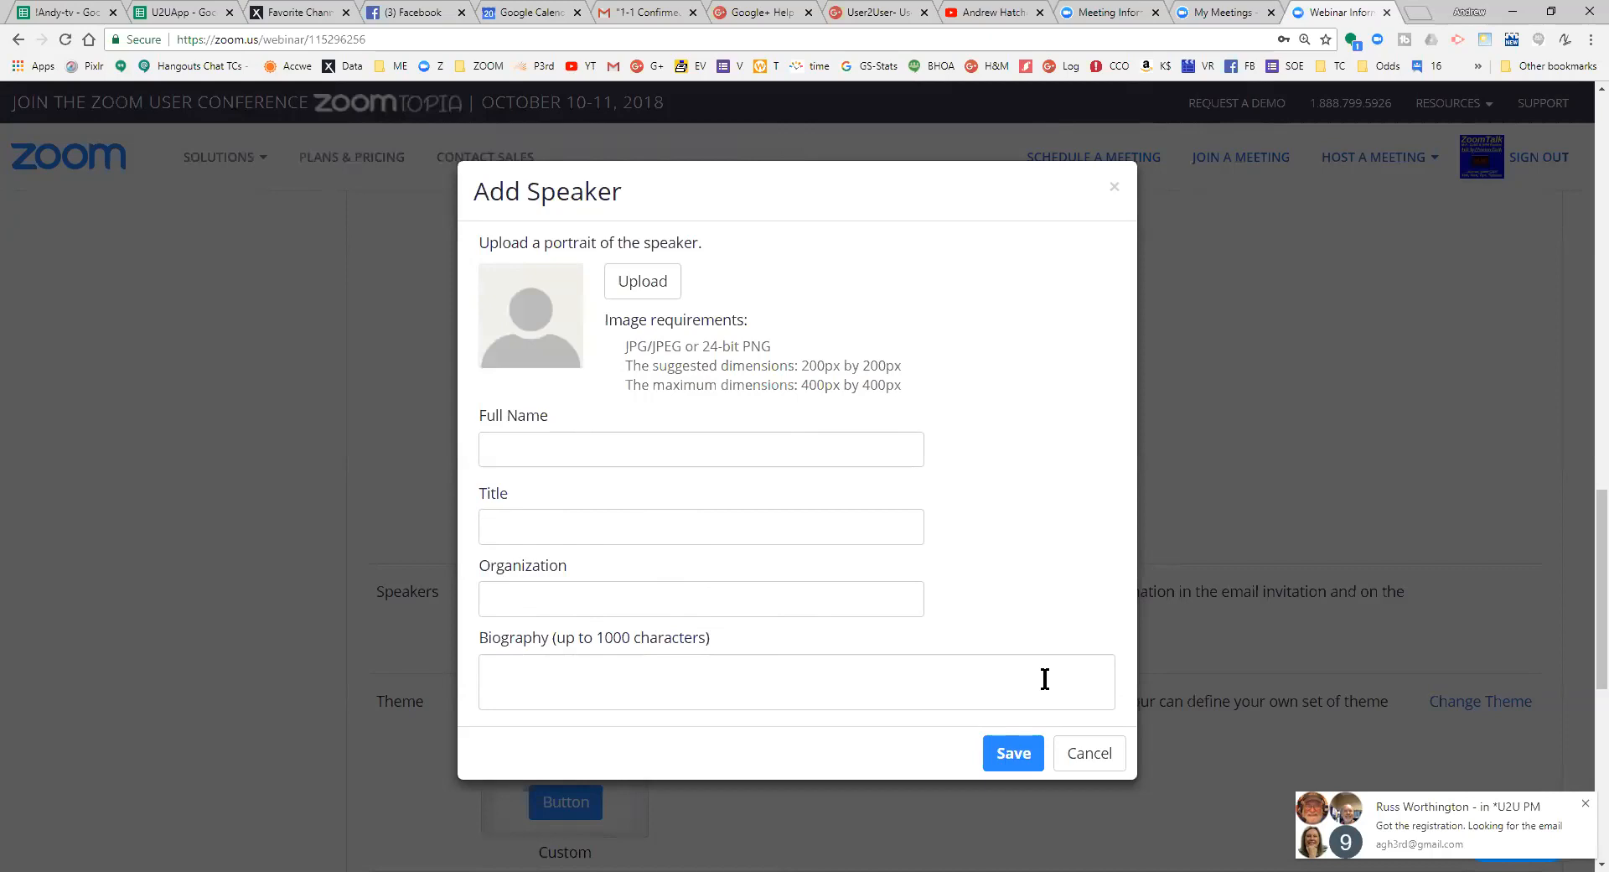
scroll(715, 507, "down", 2)
scroll(718, 507, "down", 1)
scroll(646, 435, "up", 4)
scroll(765, 668, "down", 2)
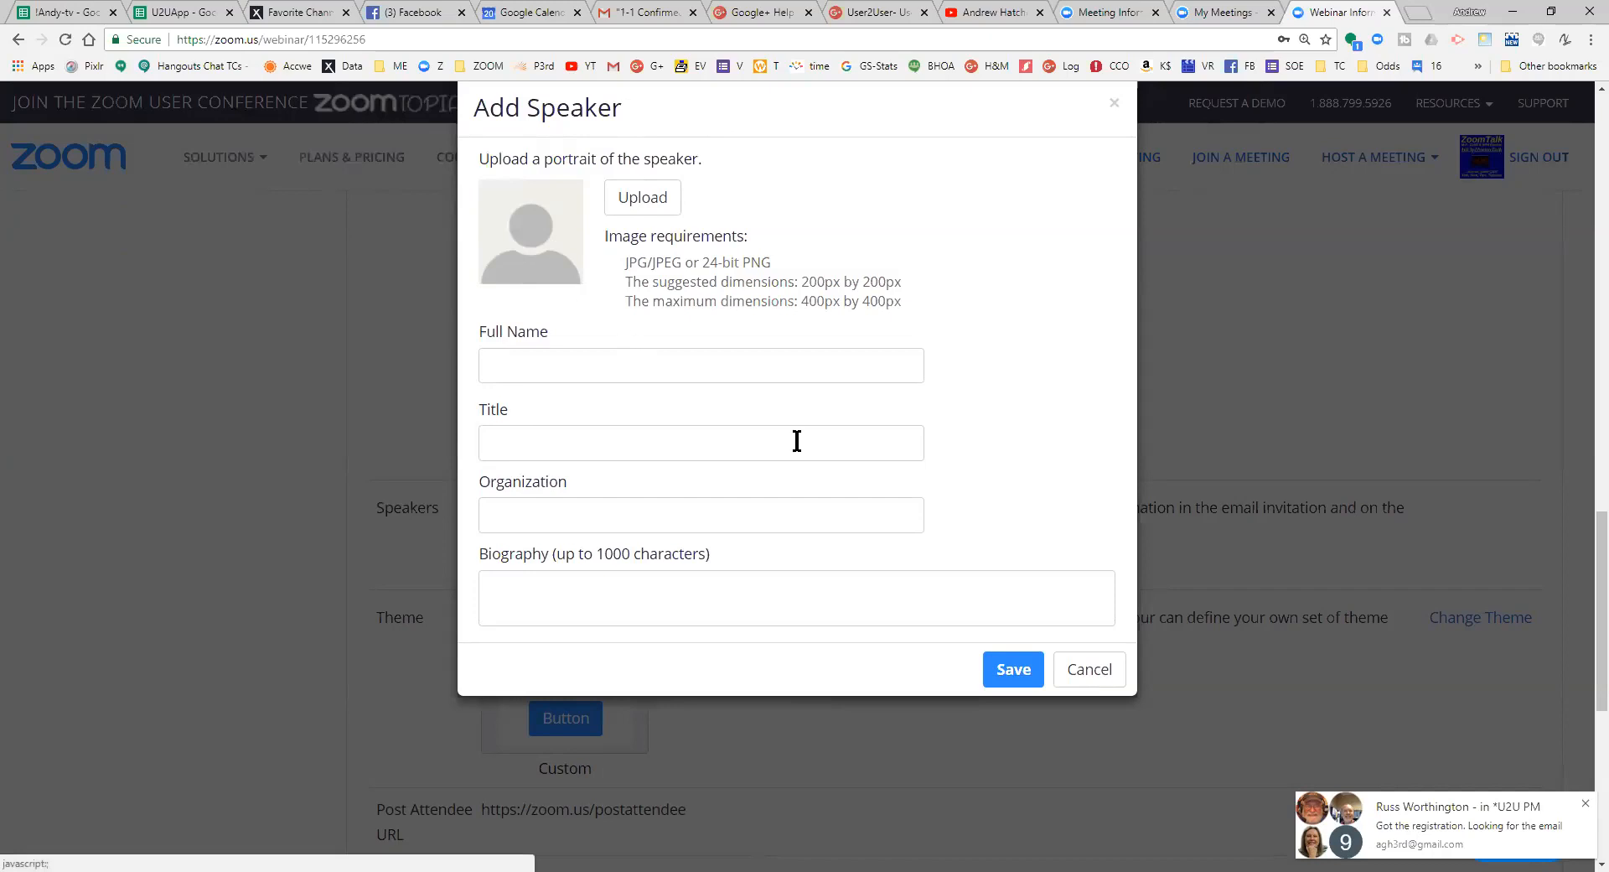
left_click(1408, 820)
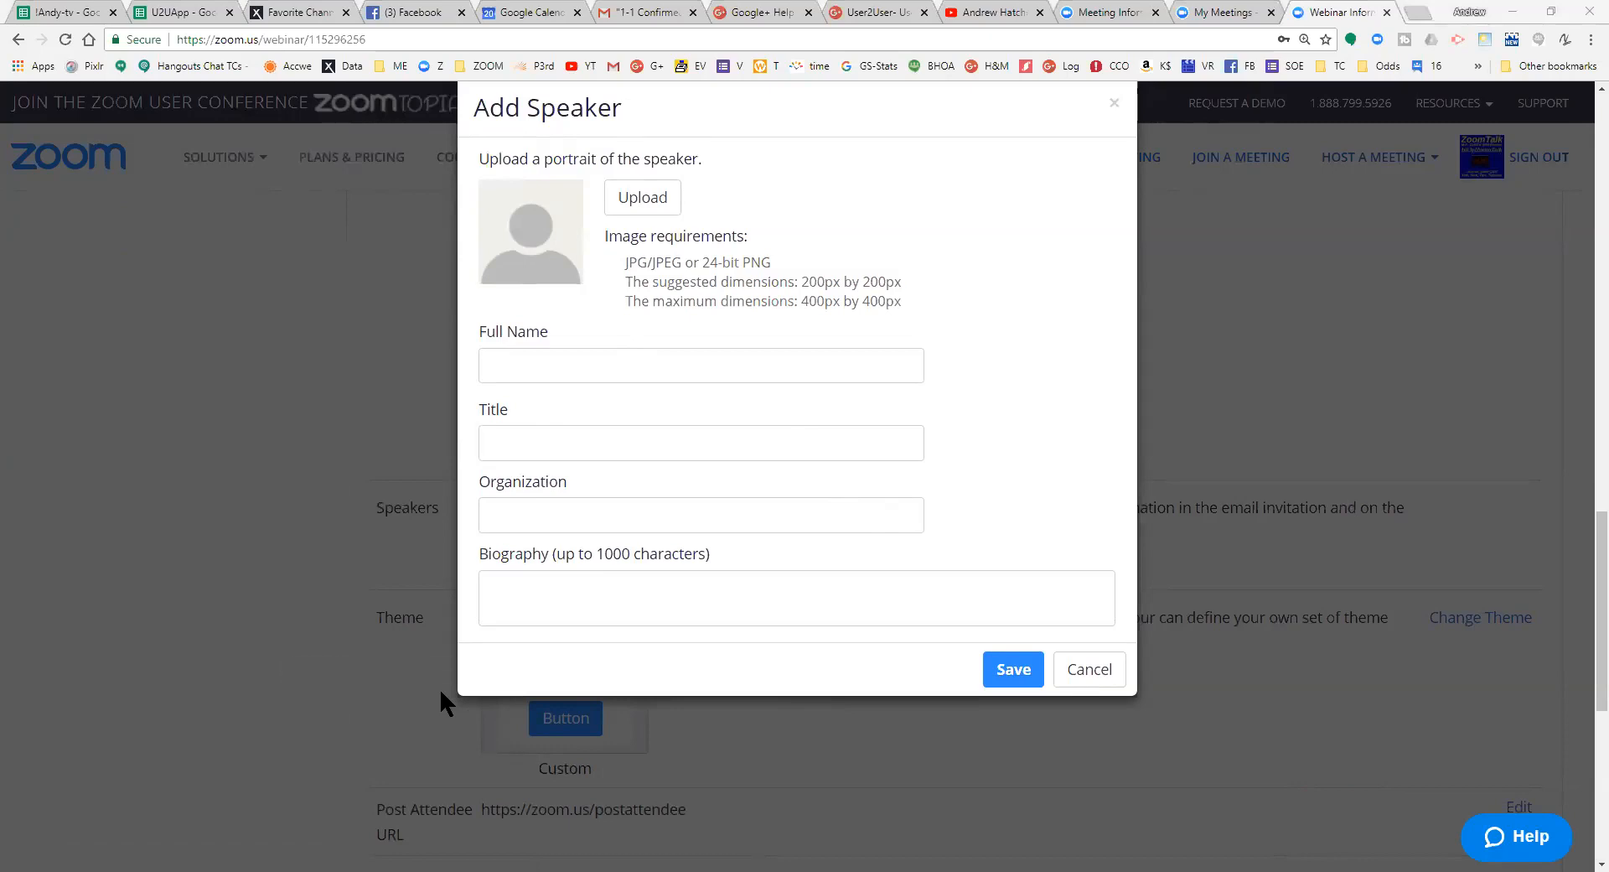
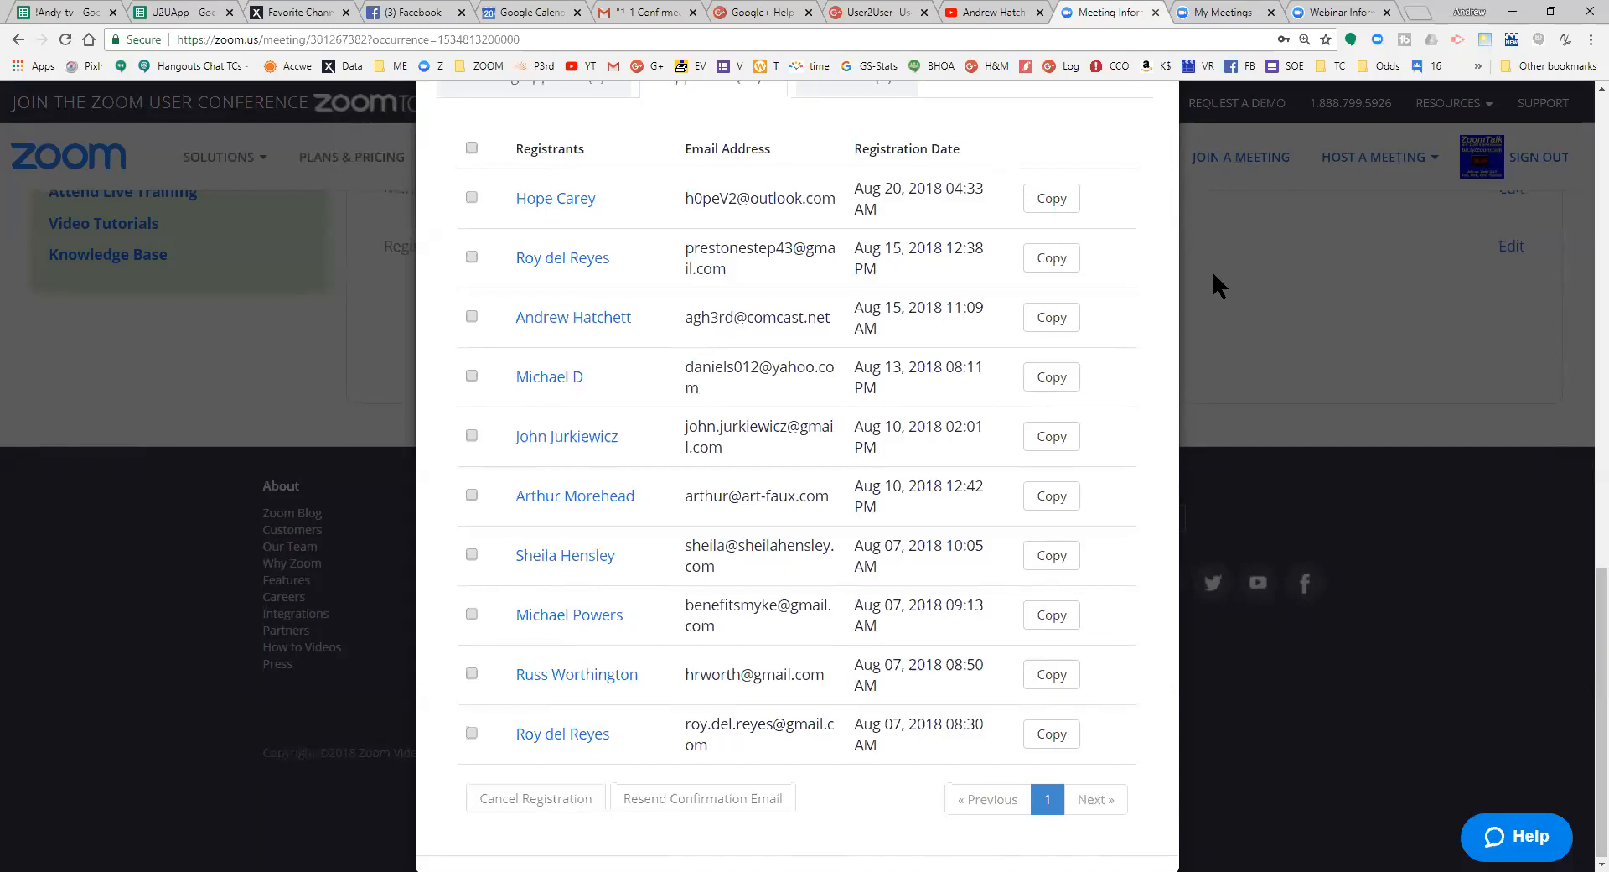
Close the registrants list on the meeting's page and return to its registration settings
scroll(1210, 270, "up", 5)
scroll(1174, 268, "down", 2)
left_click(1156, 212)
scroll(1147, 303, "down", 2)
scroll(1149, 302, "up", 2)
scroll(1147, 303, "down", 1)
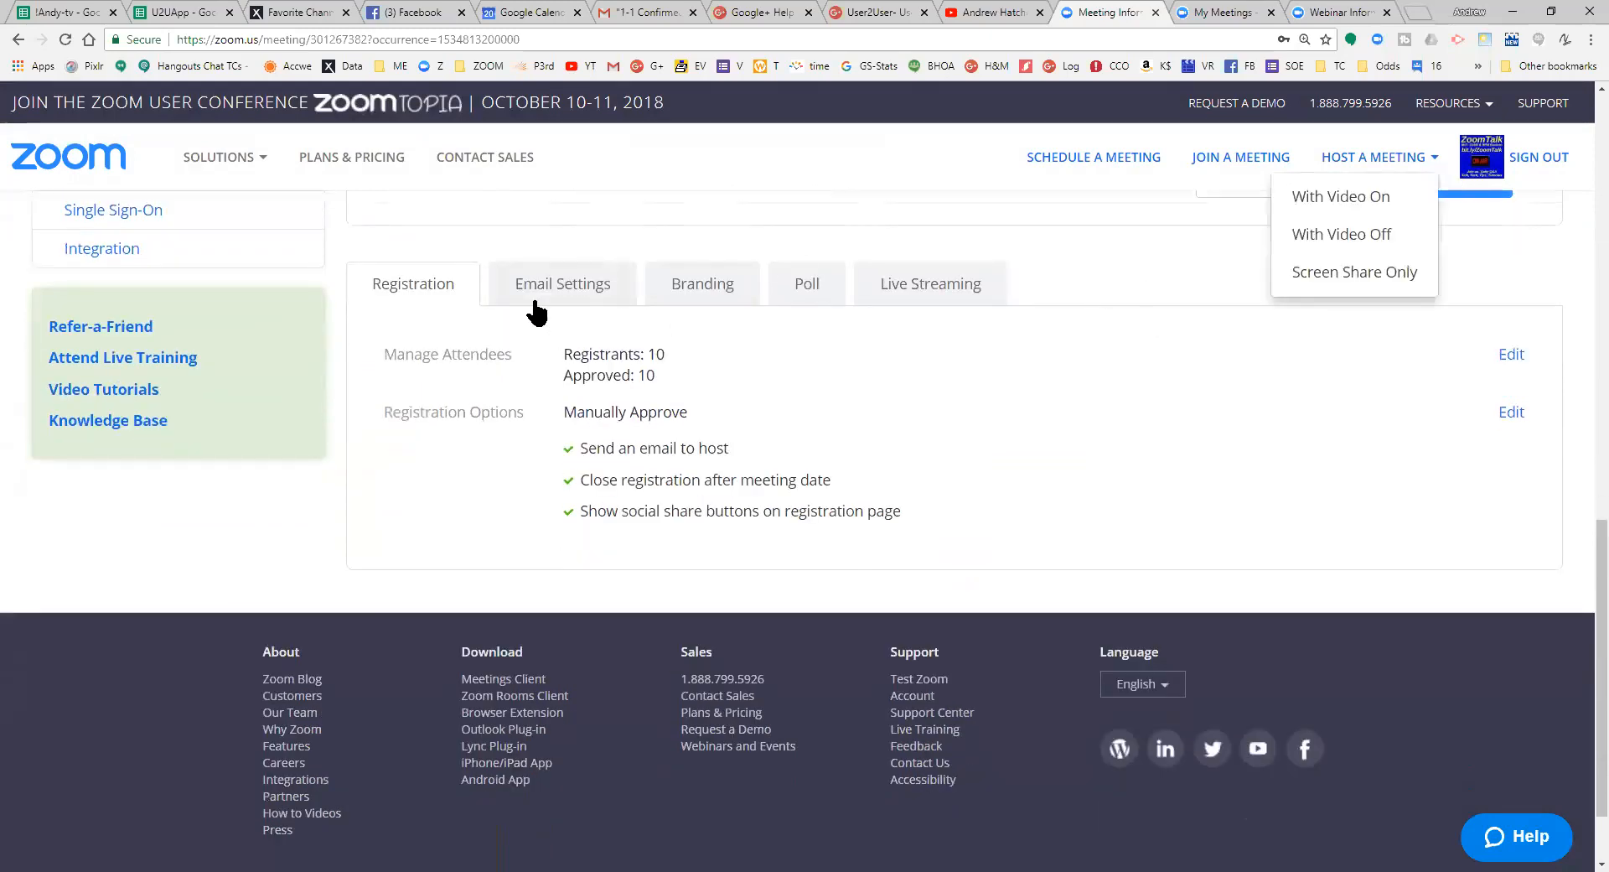
Review the meeting's branding settings for banner and logo, along with its invitation details and meeting options
left_click(705, 290)
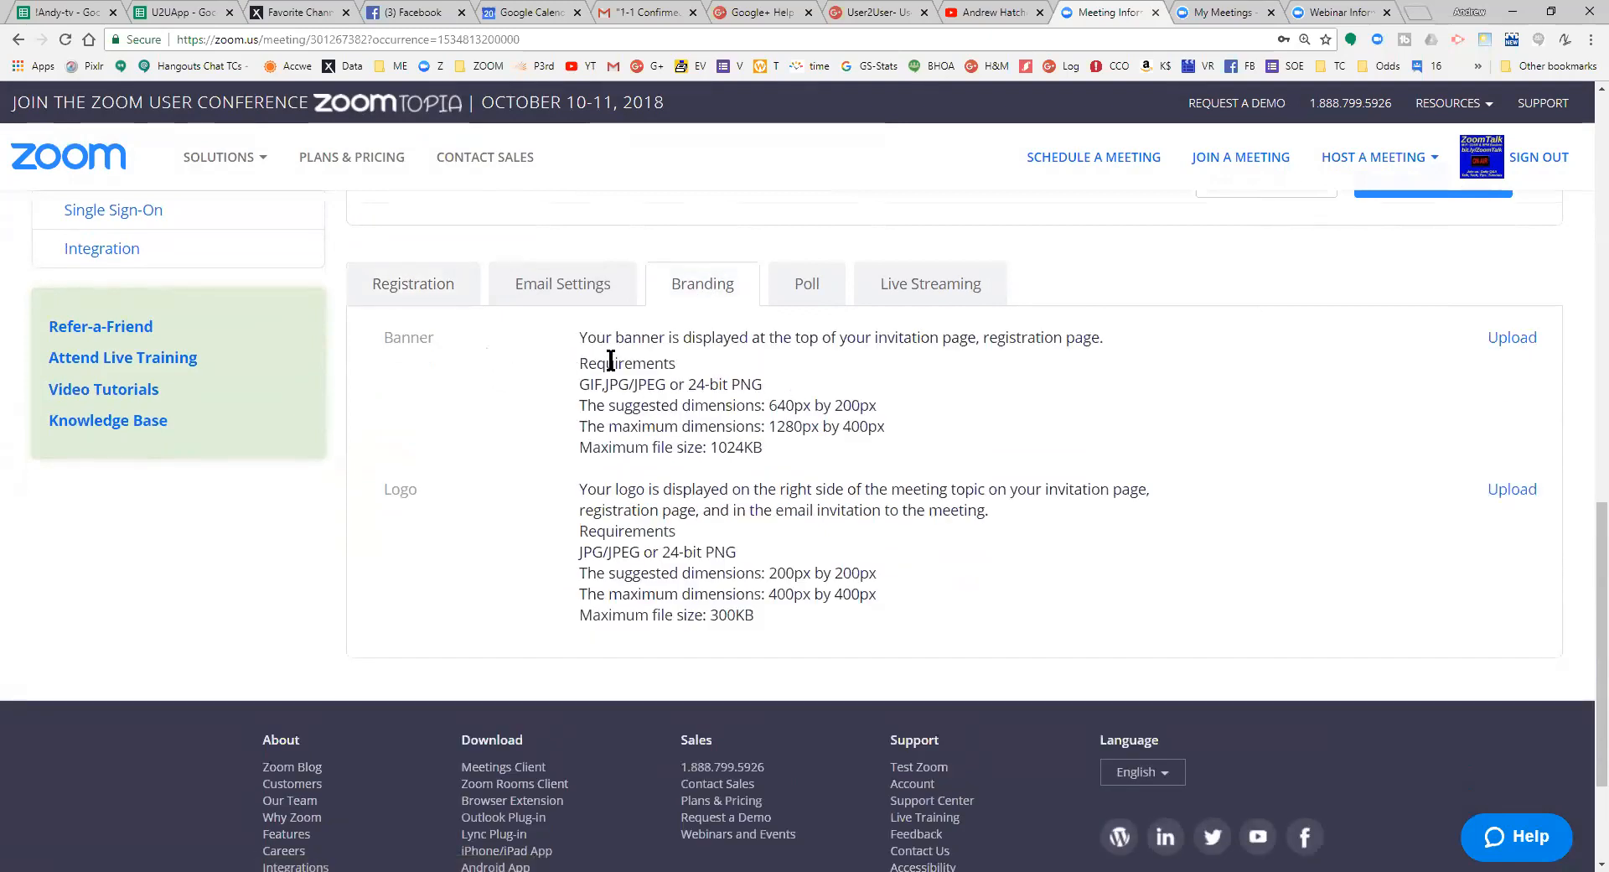
scroll(1139, 423, "up", 3)
scroll(1145, 436, "down", 1)
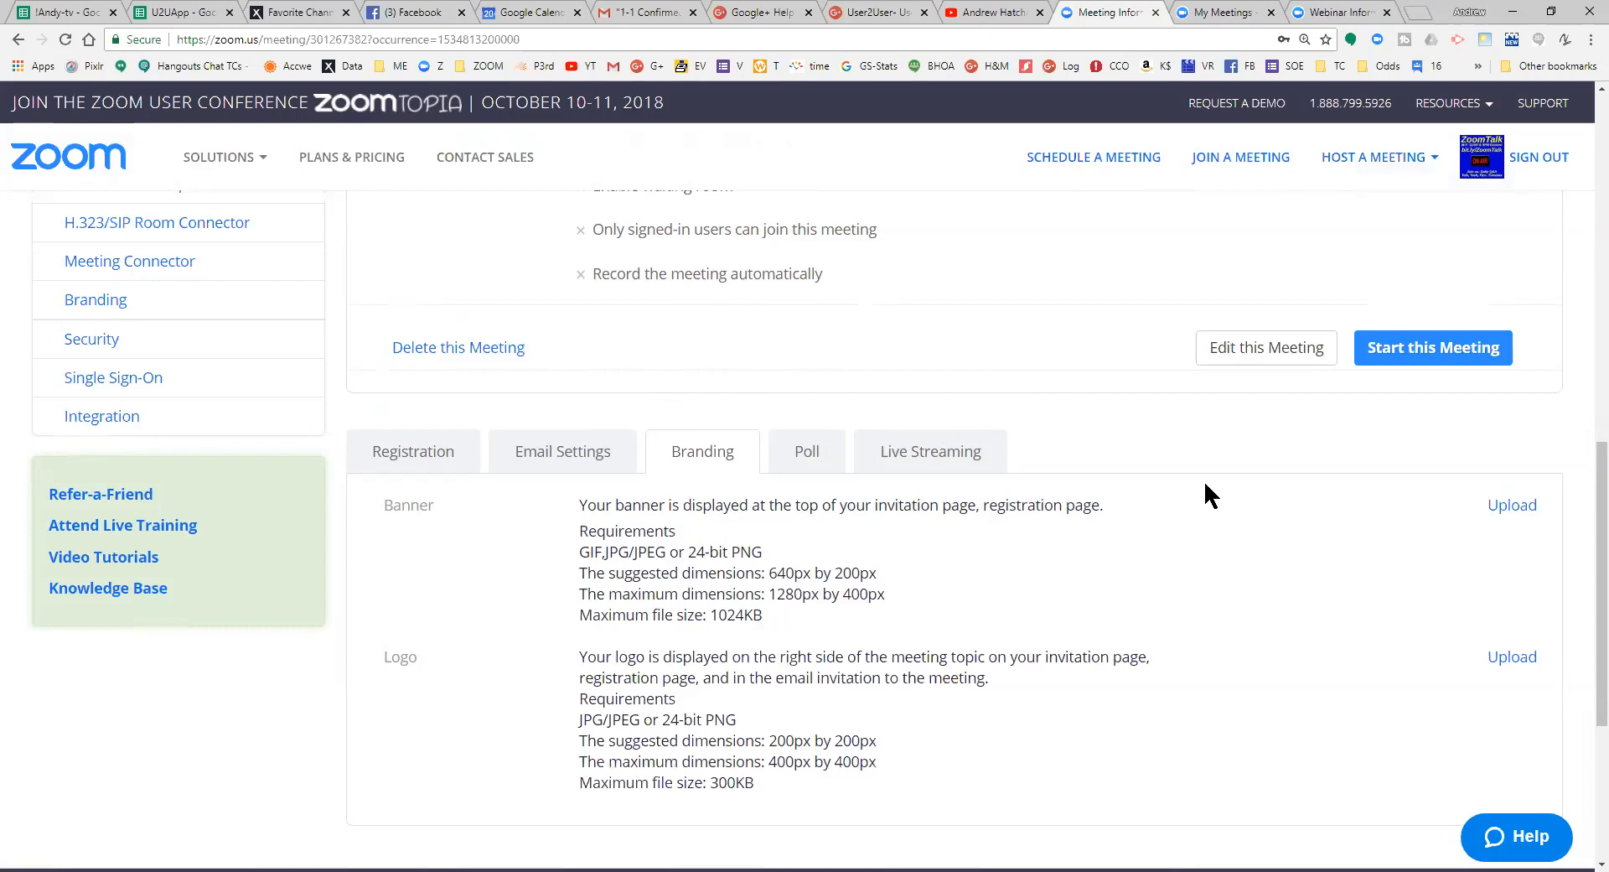
scroll(1208, 492, "down", 1)
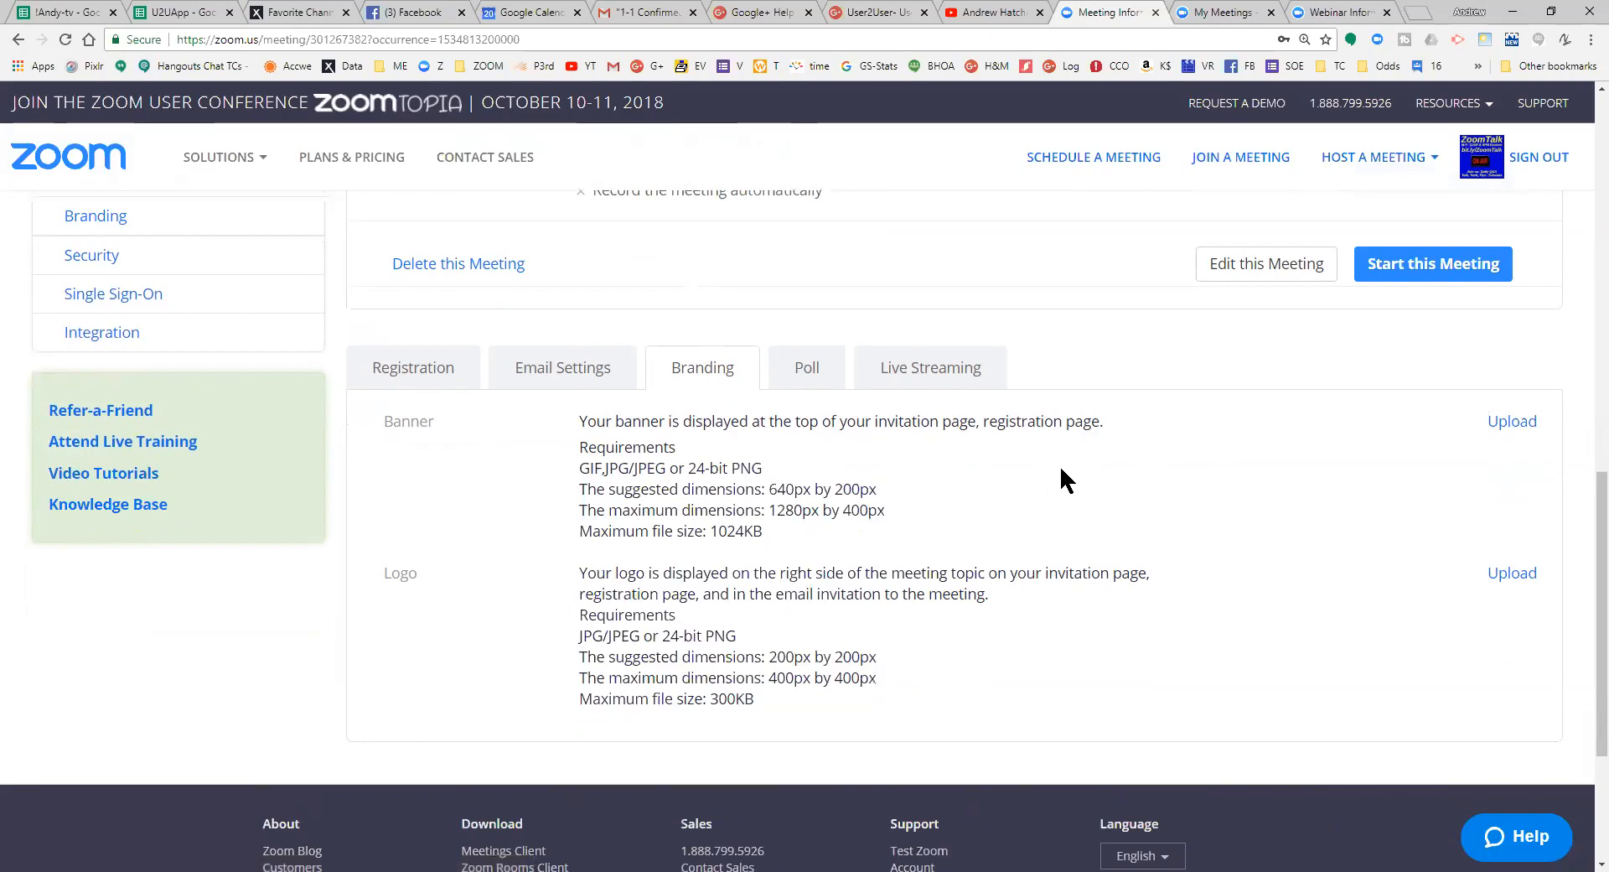
scroll(1062, 477, "down", 2)
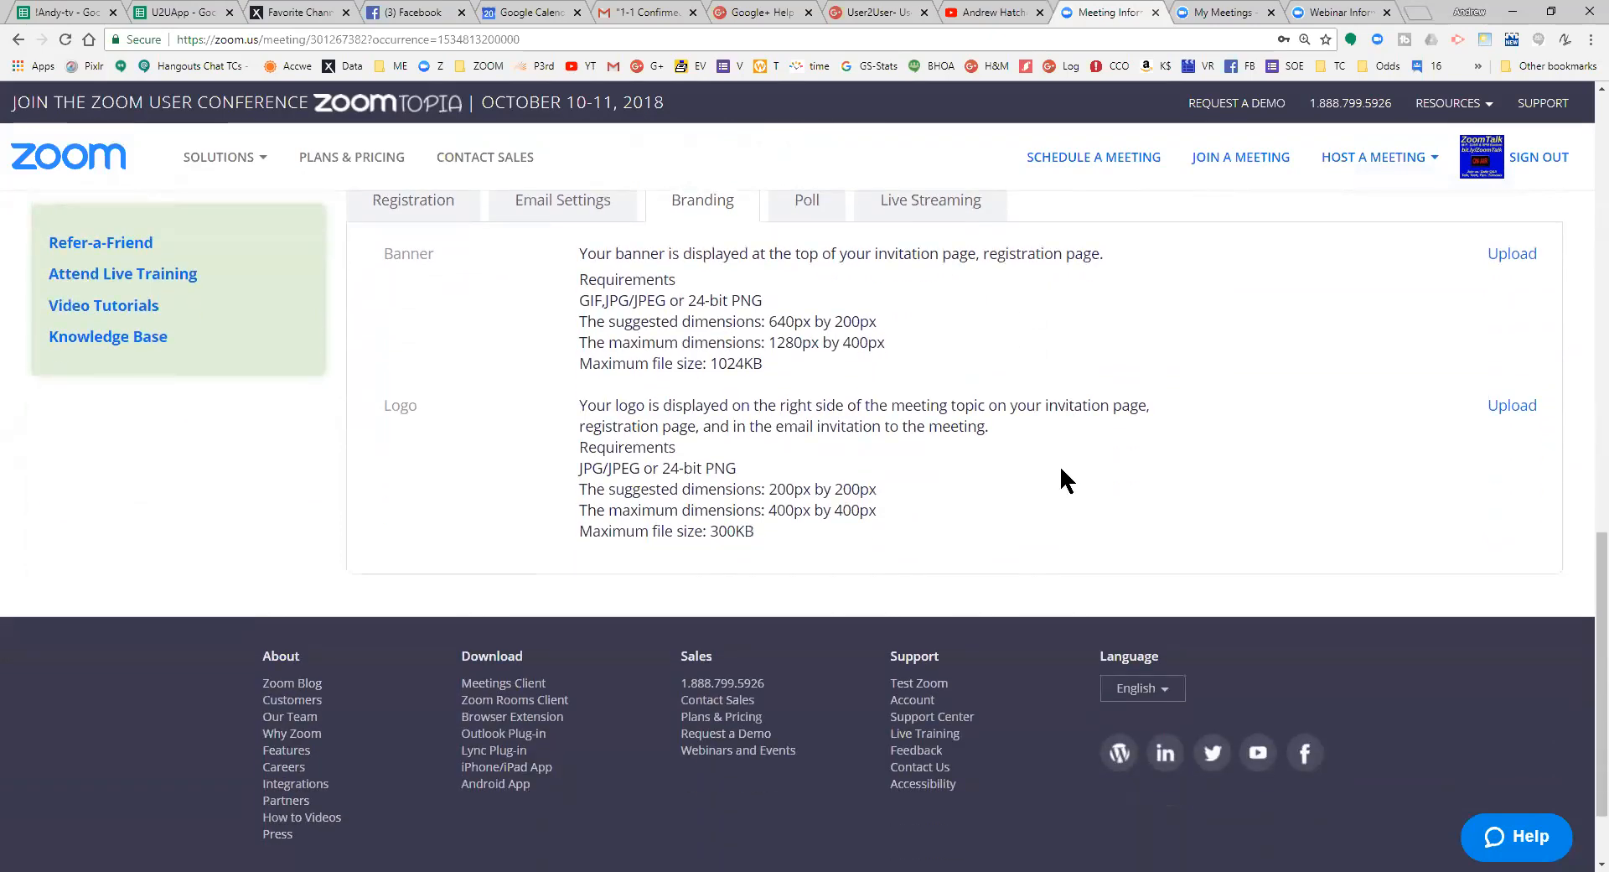
scroll(1041, 472, "down", 2)
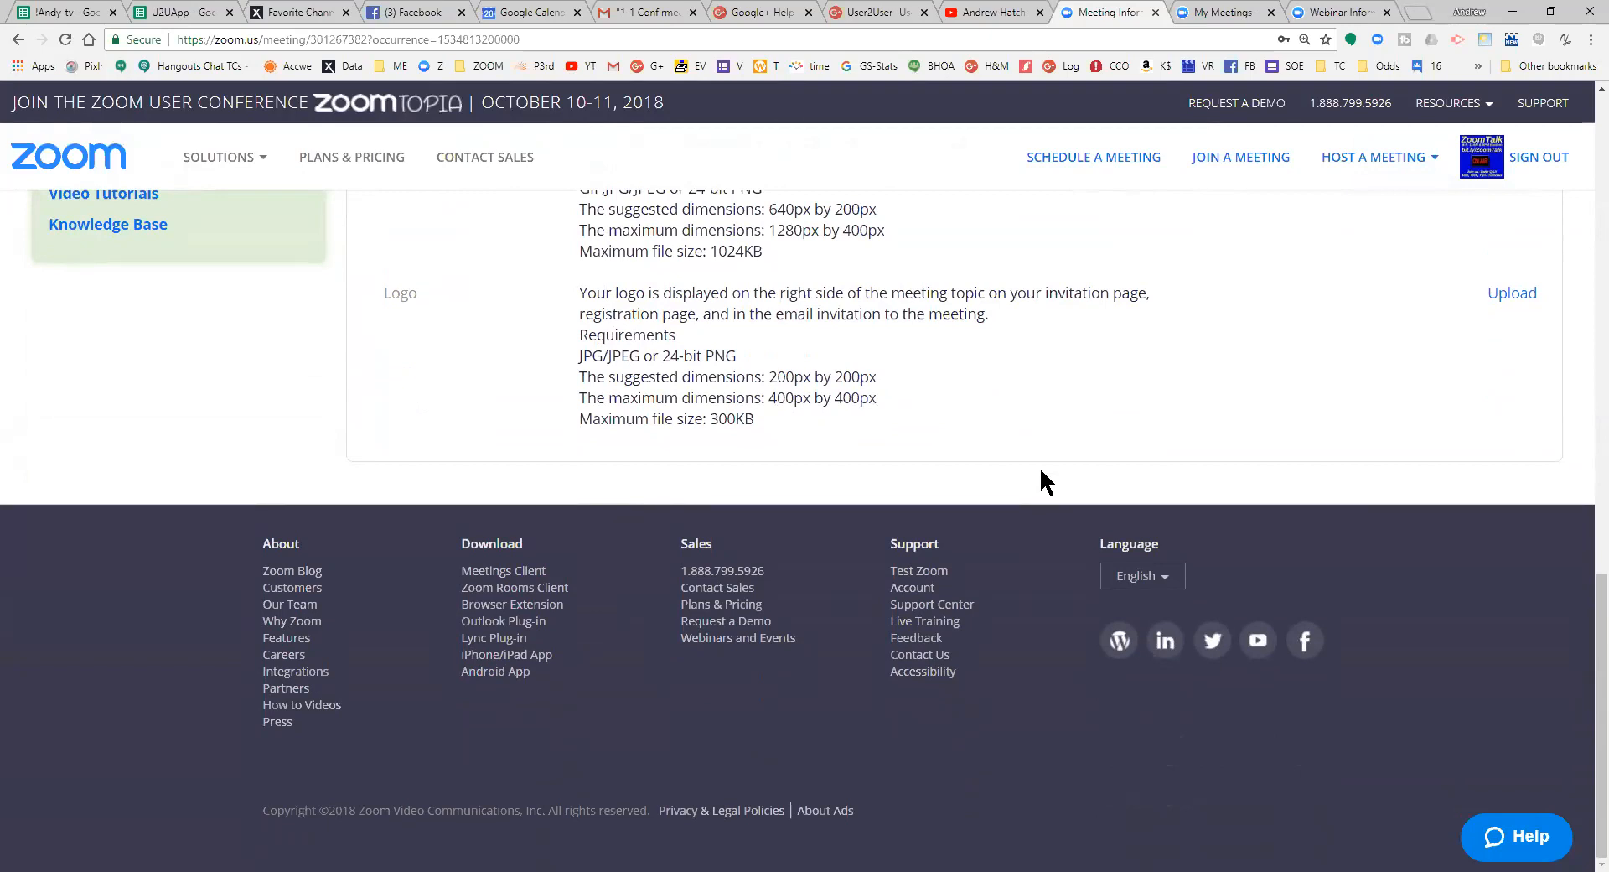
scroll(1041, 472, "up", 1)
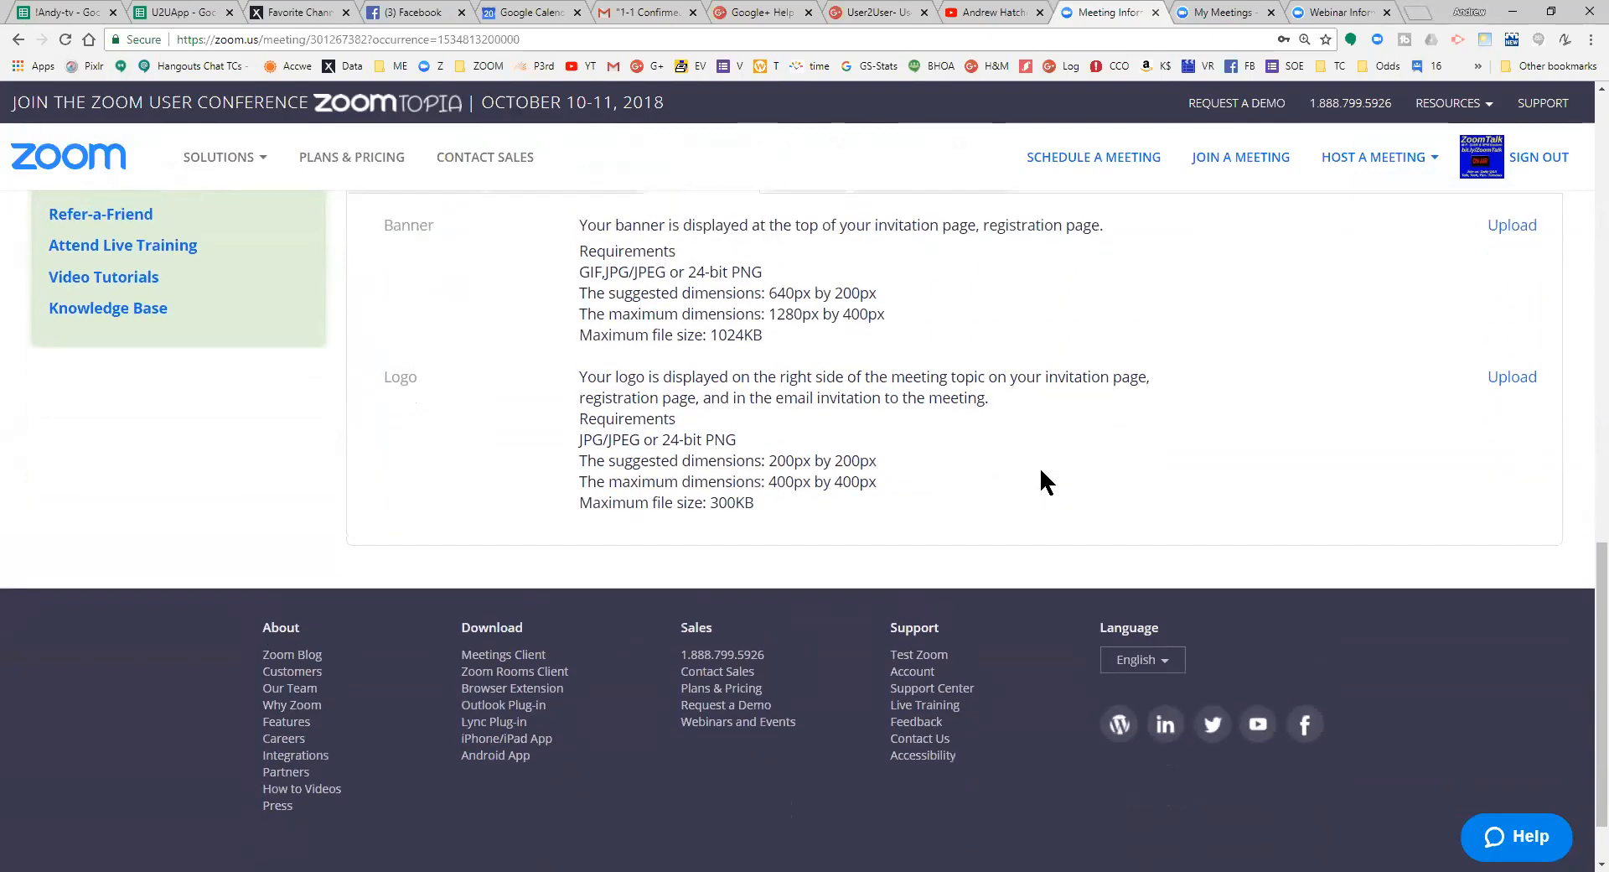
scroll(1040, 467, "up", 2)
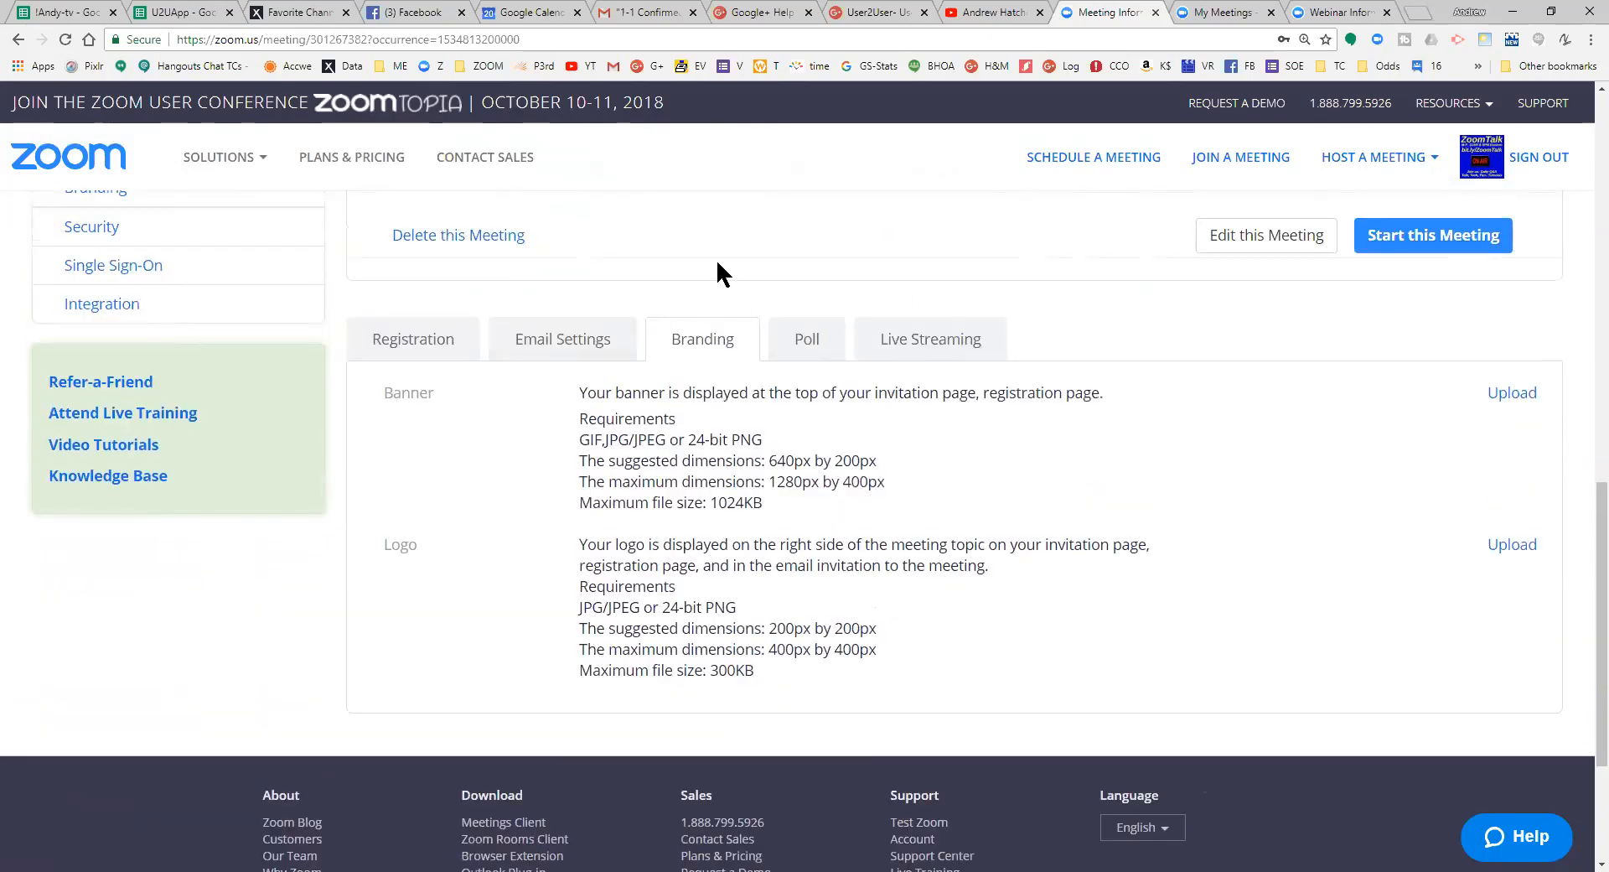
scroll(714, 267, "down", 2)
scroll(704, 261, "up", 3)
scroll(700, 256, "up", 5)
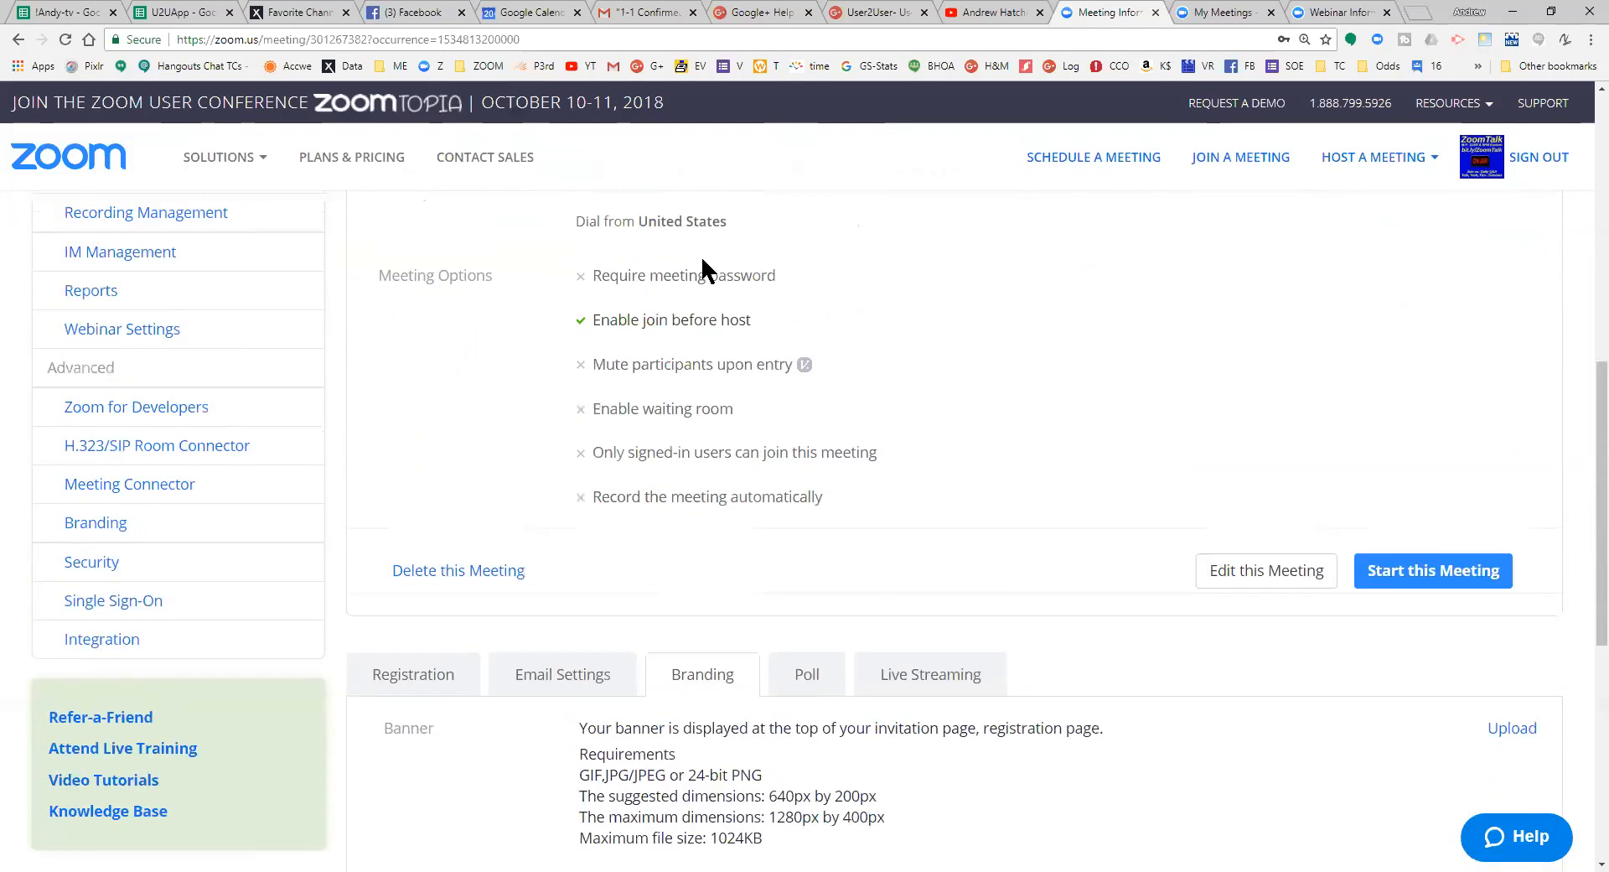
scroll(700, 256, "down", 1)
scroll(703, 255, "up", 3)
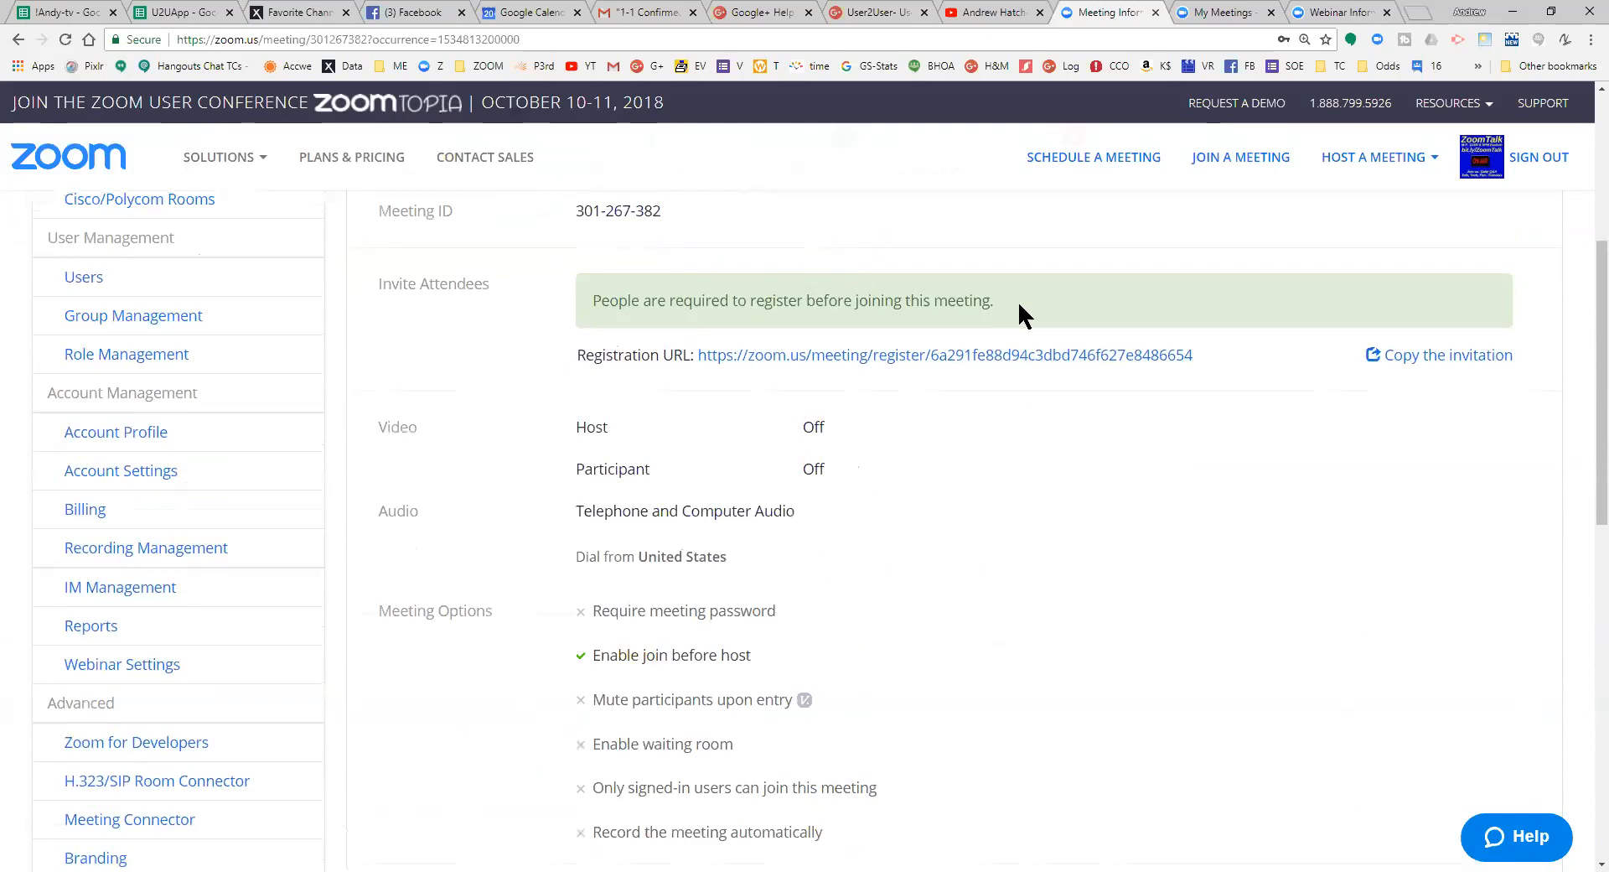
scroll(894, 347, "down", 5)
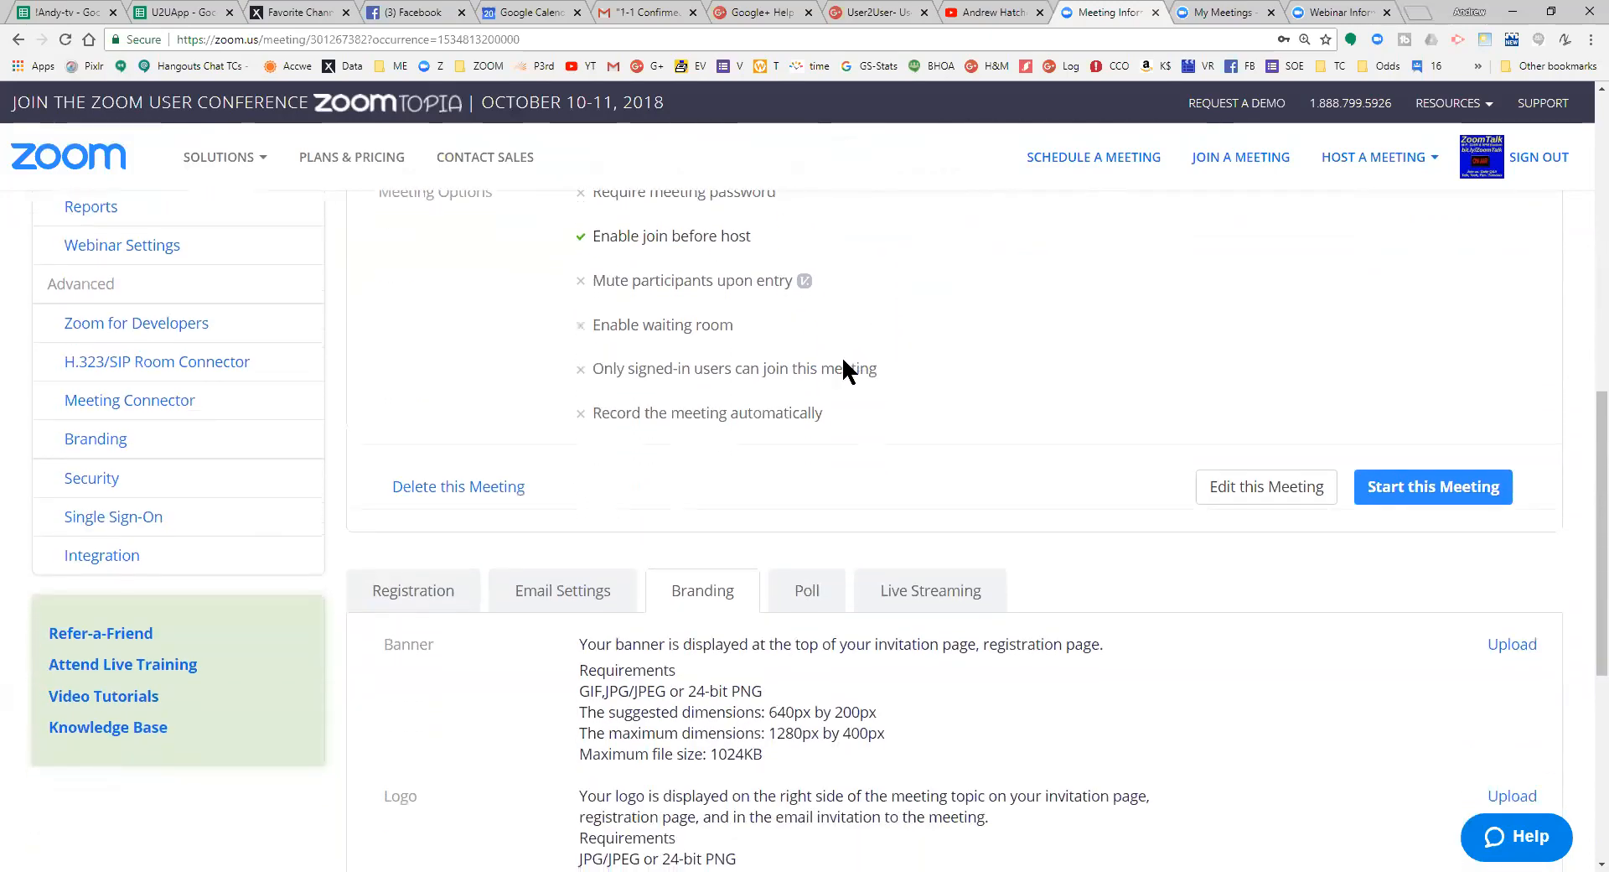
scroll(844, 369, "down", 1)
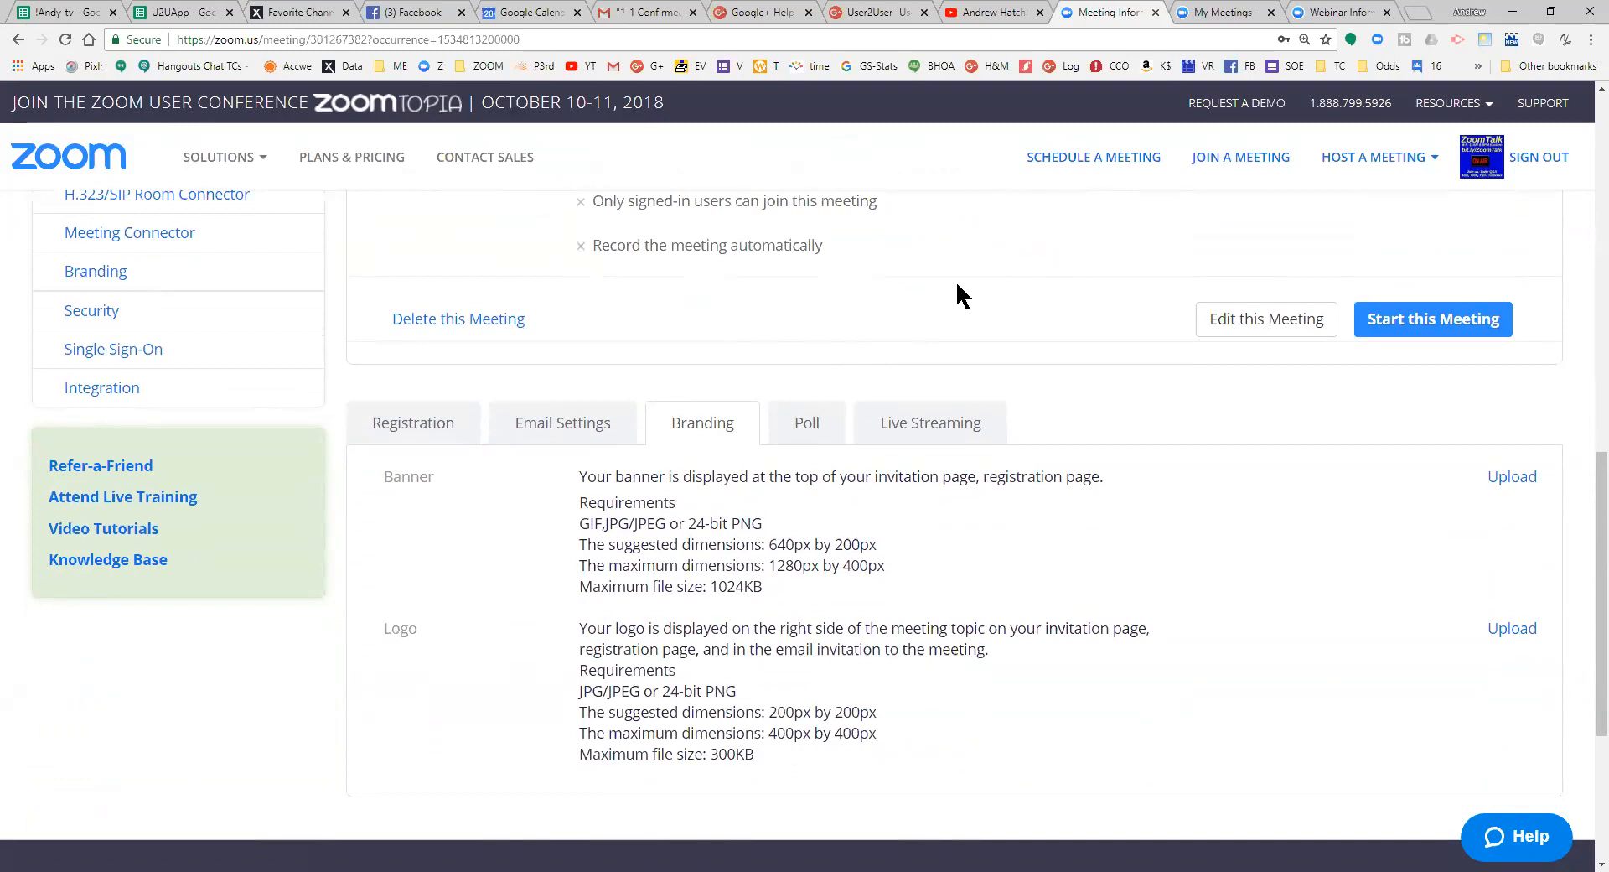
scroll(957, 285, "down", 3)
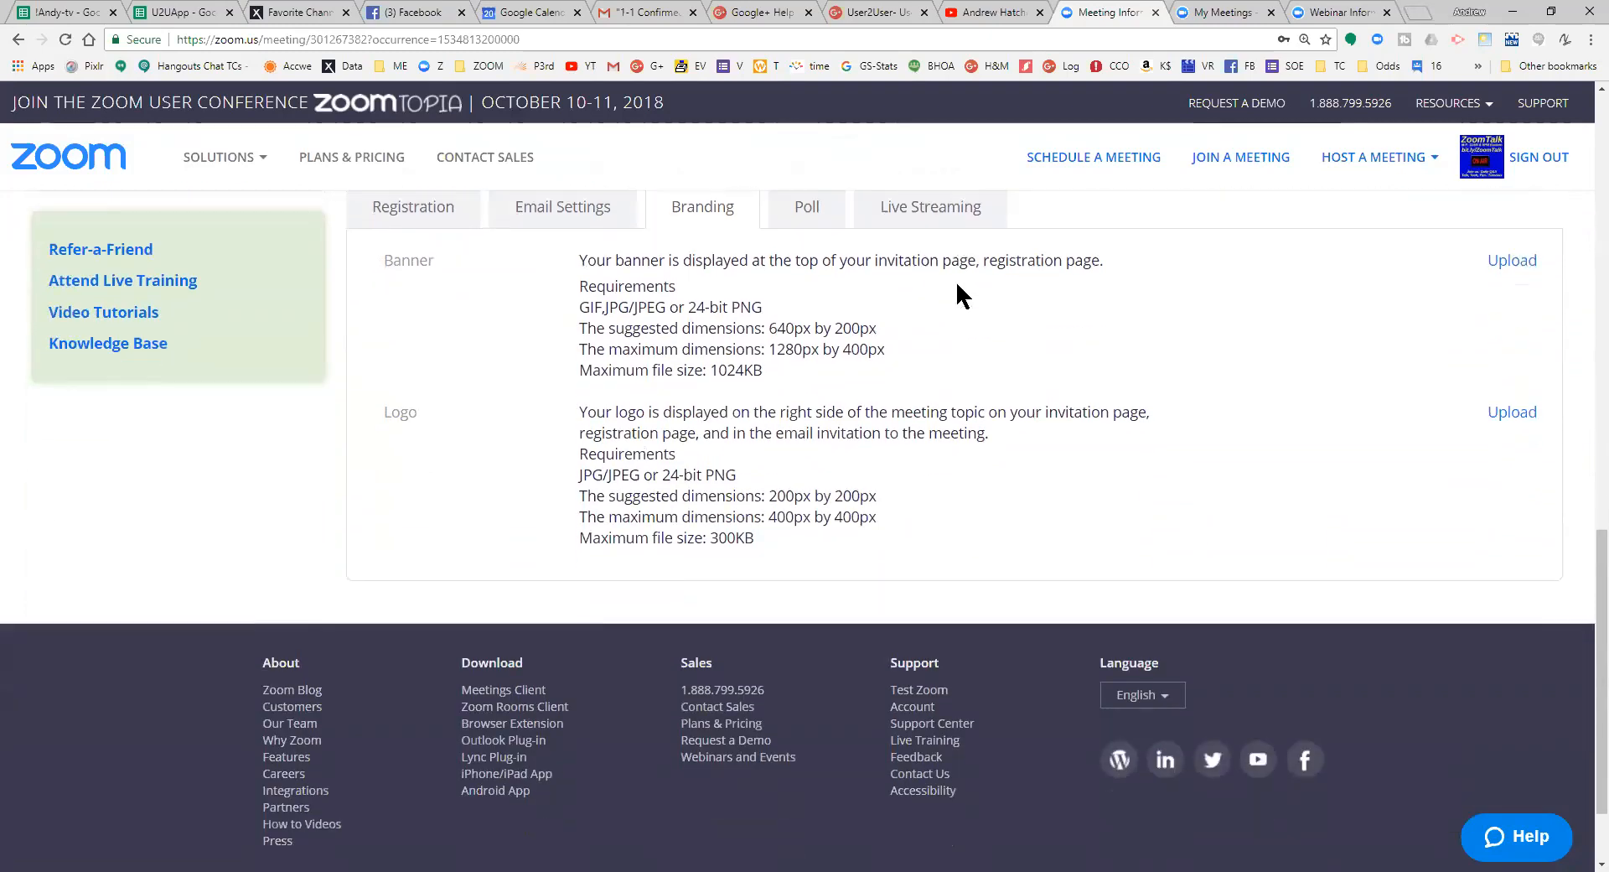
scroll(957, 285, "up", 3)
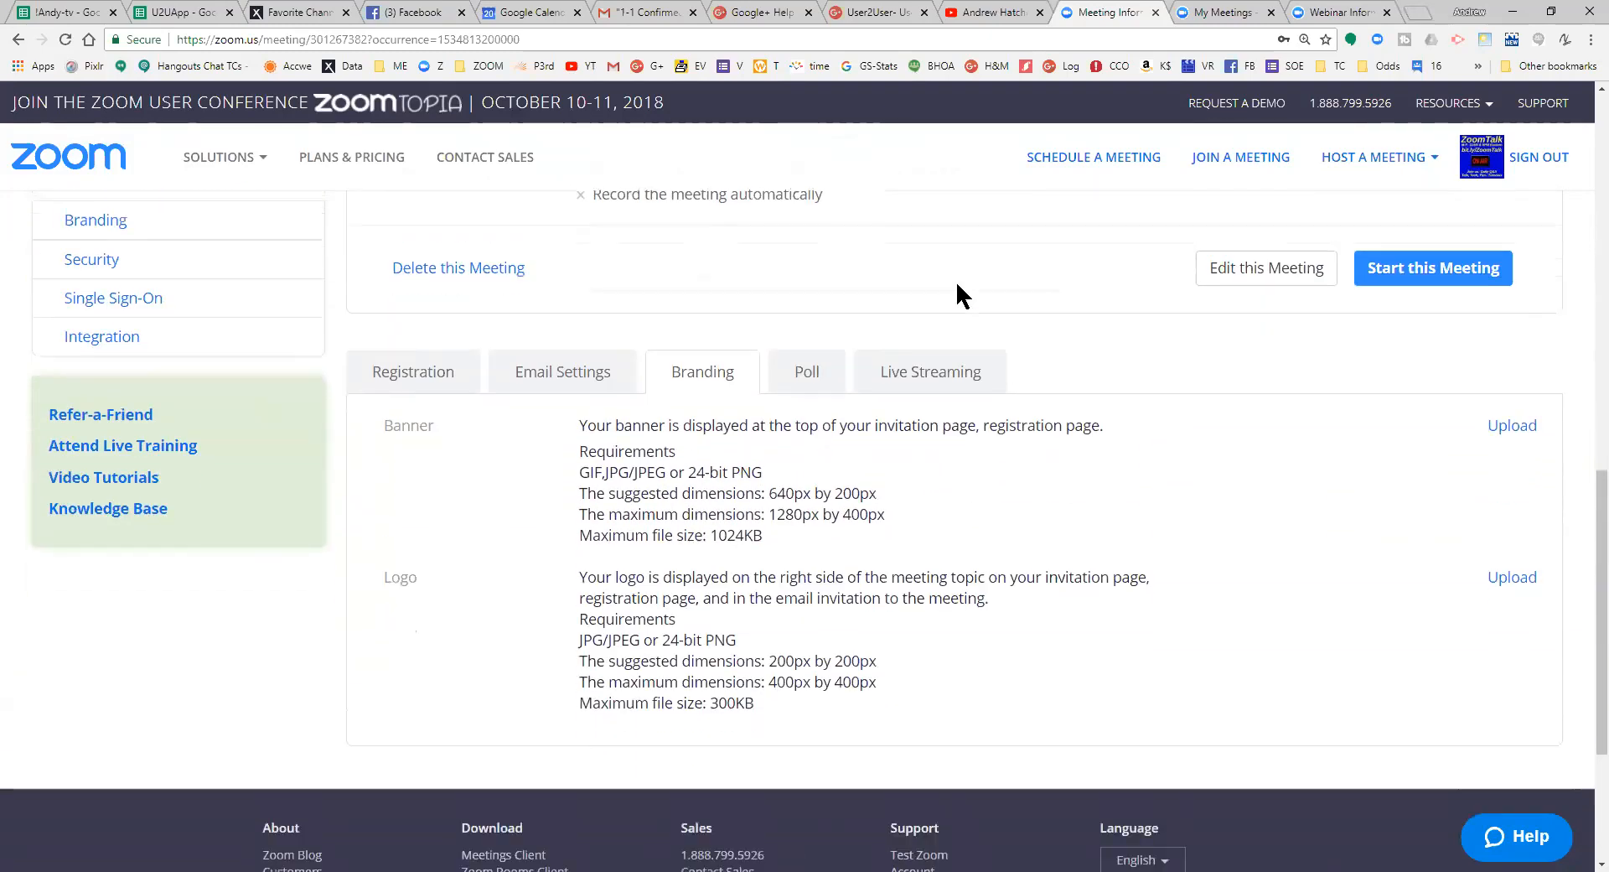
scroll(955, 280, "up", 2)
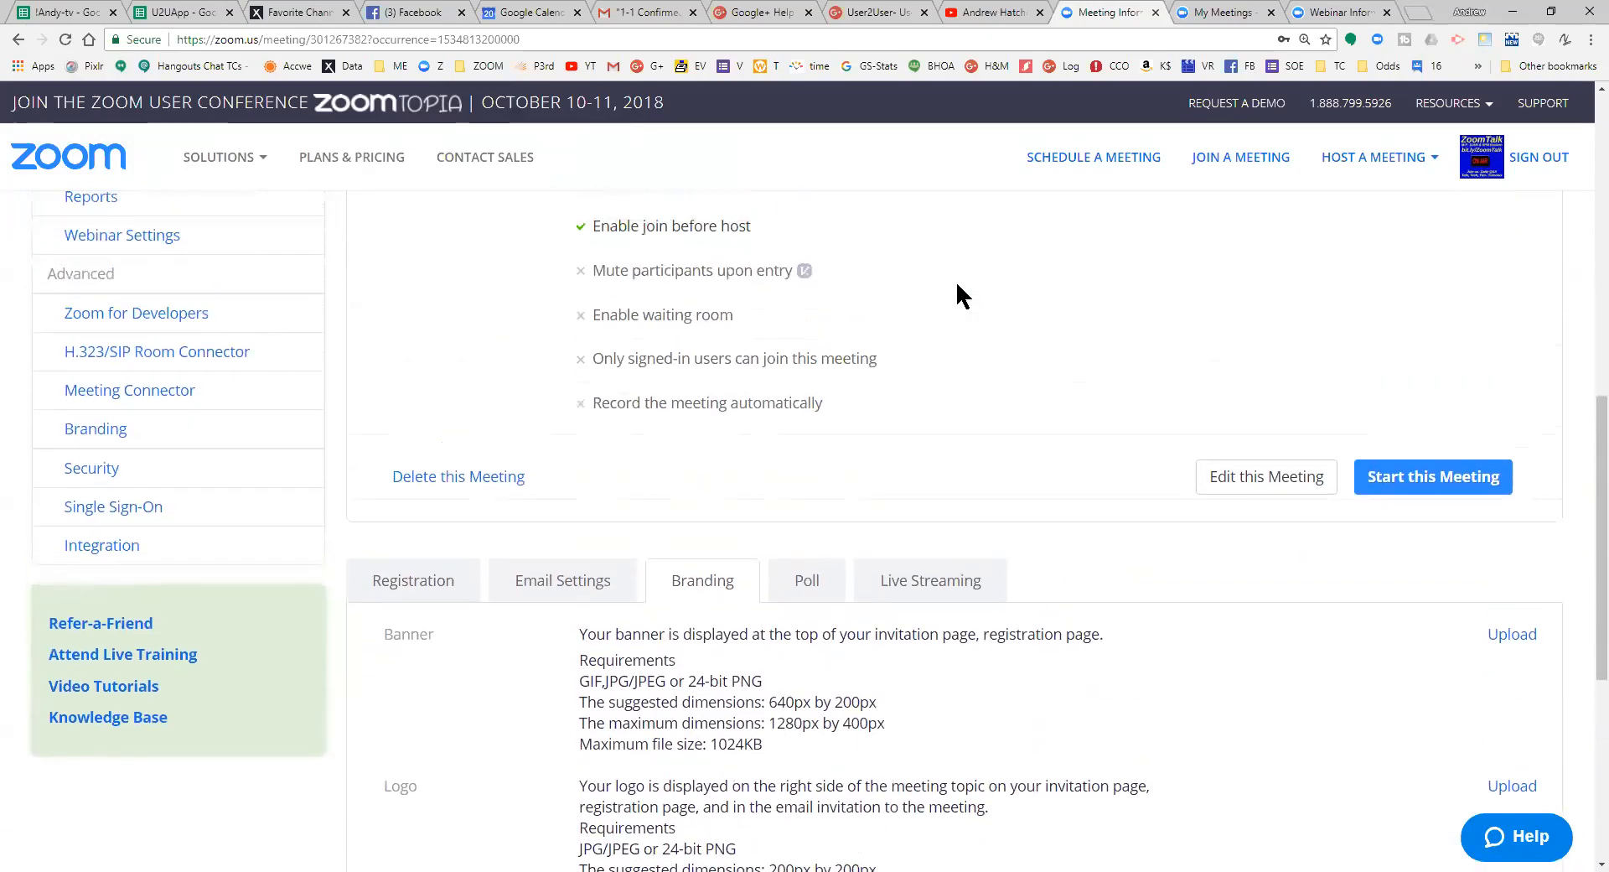
scroll(957, 282, "down", 4)
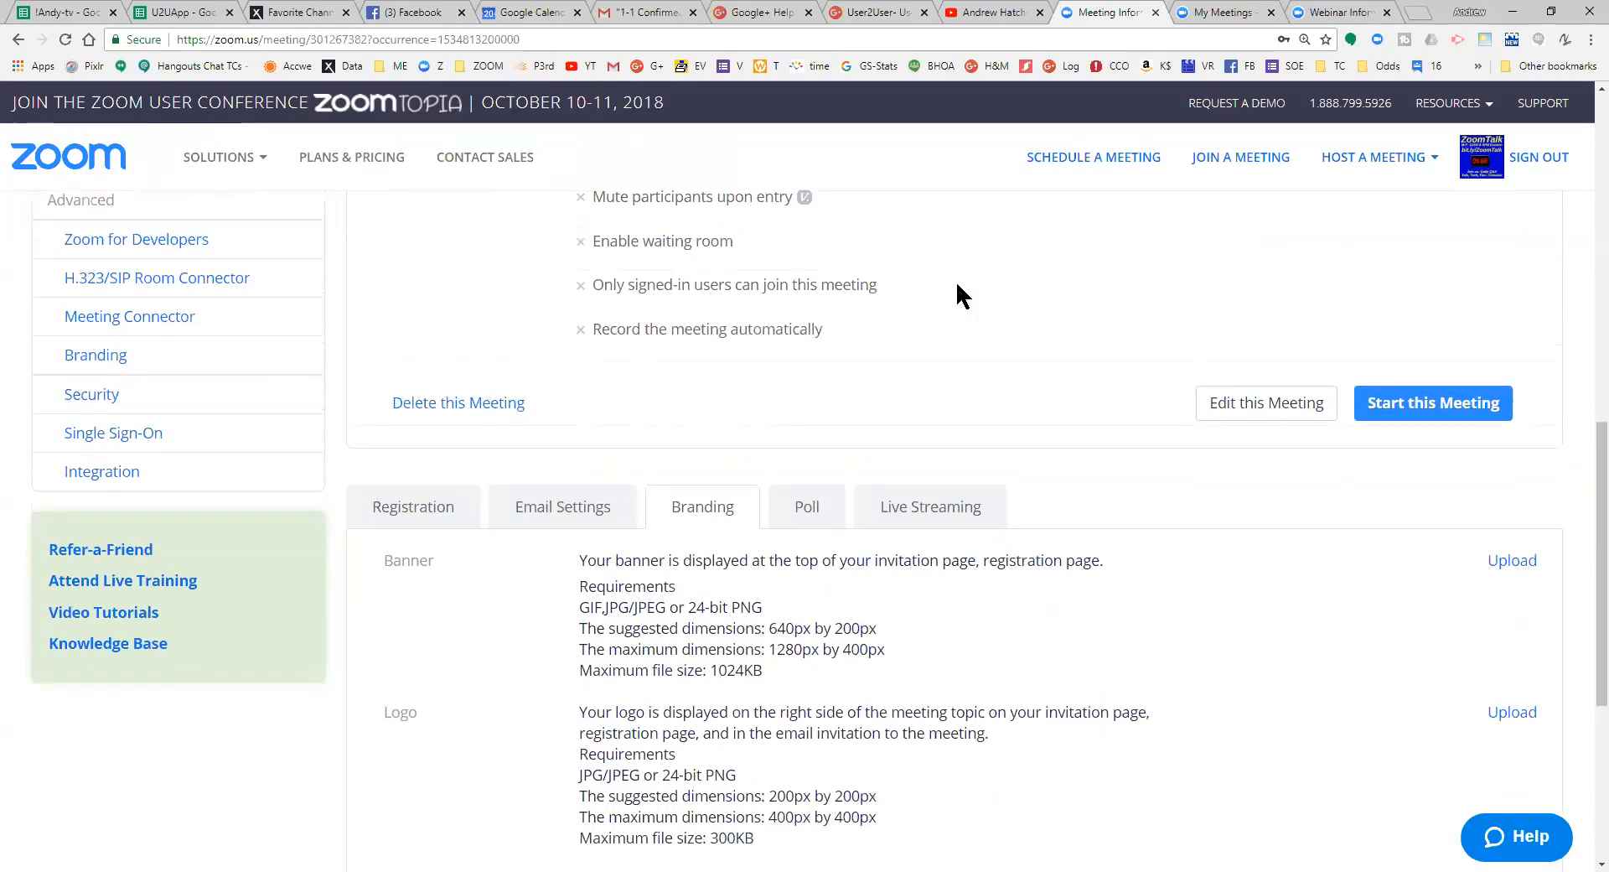
scroll(956, 298, "down", 2)
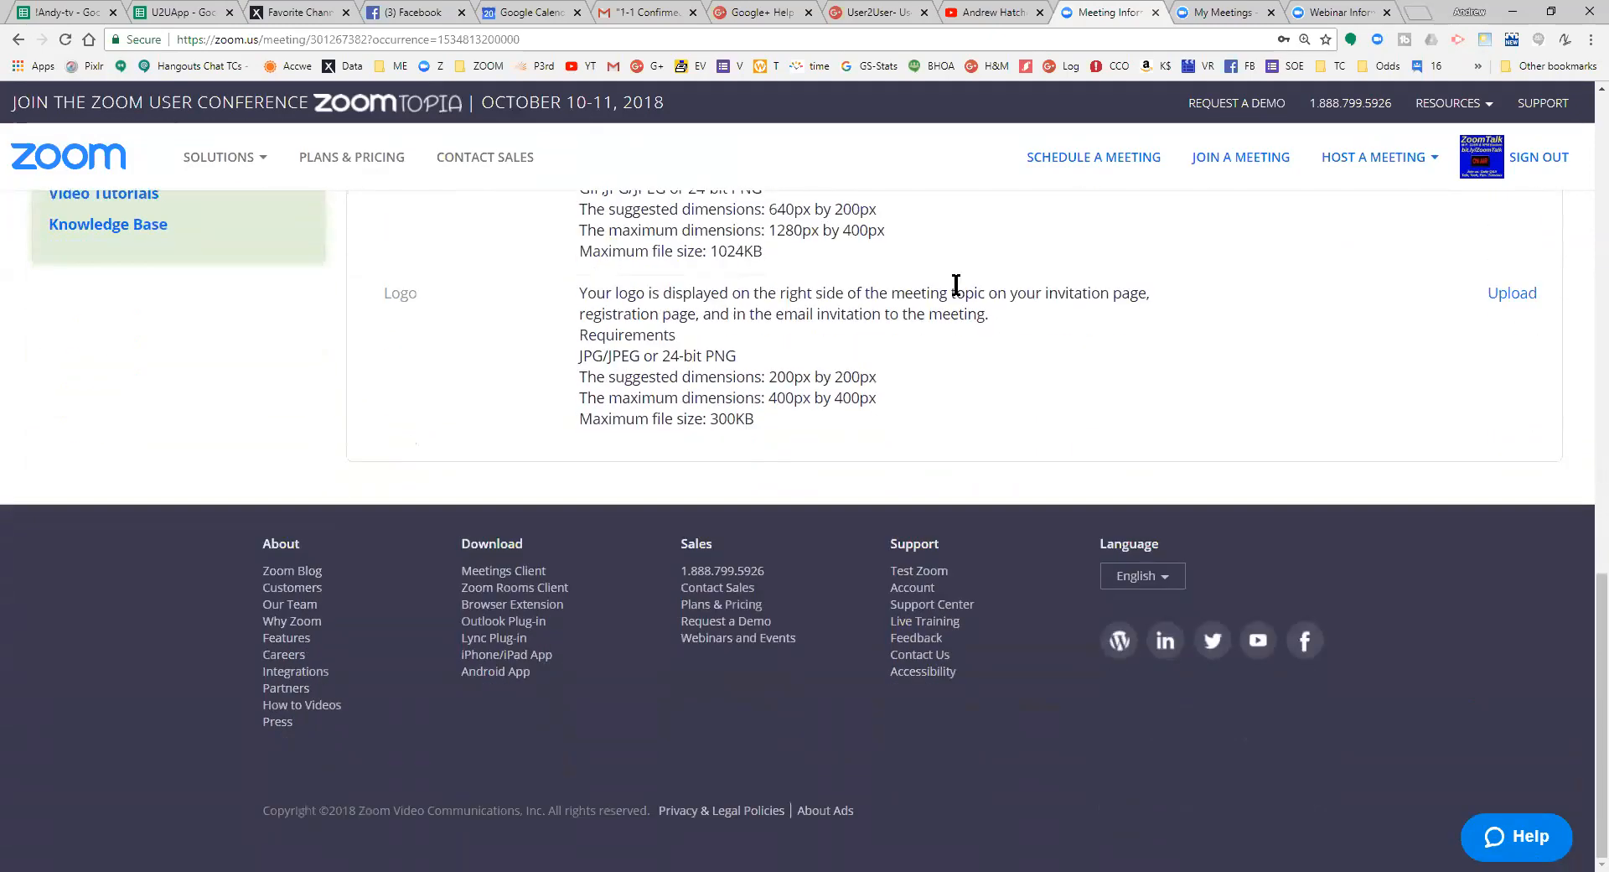
scroll(955, 286, "up", 2)
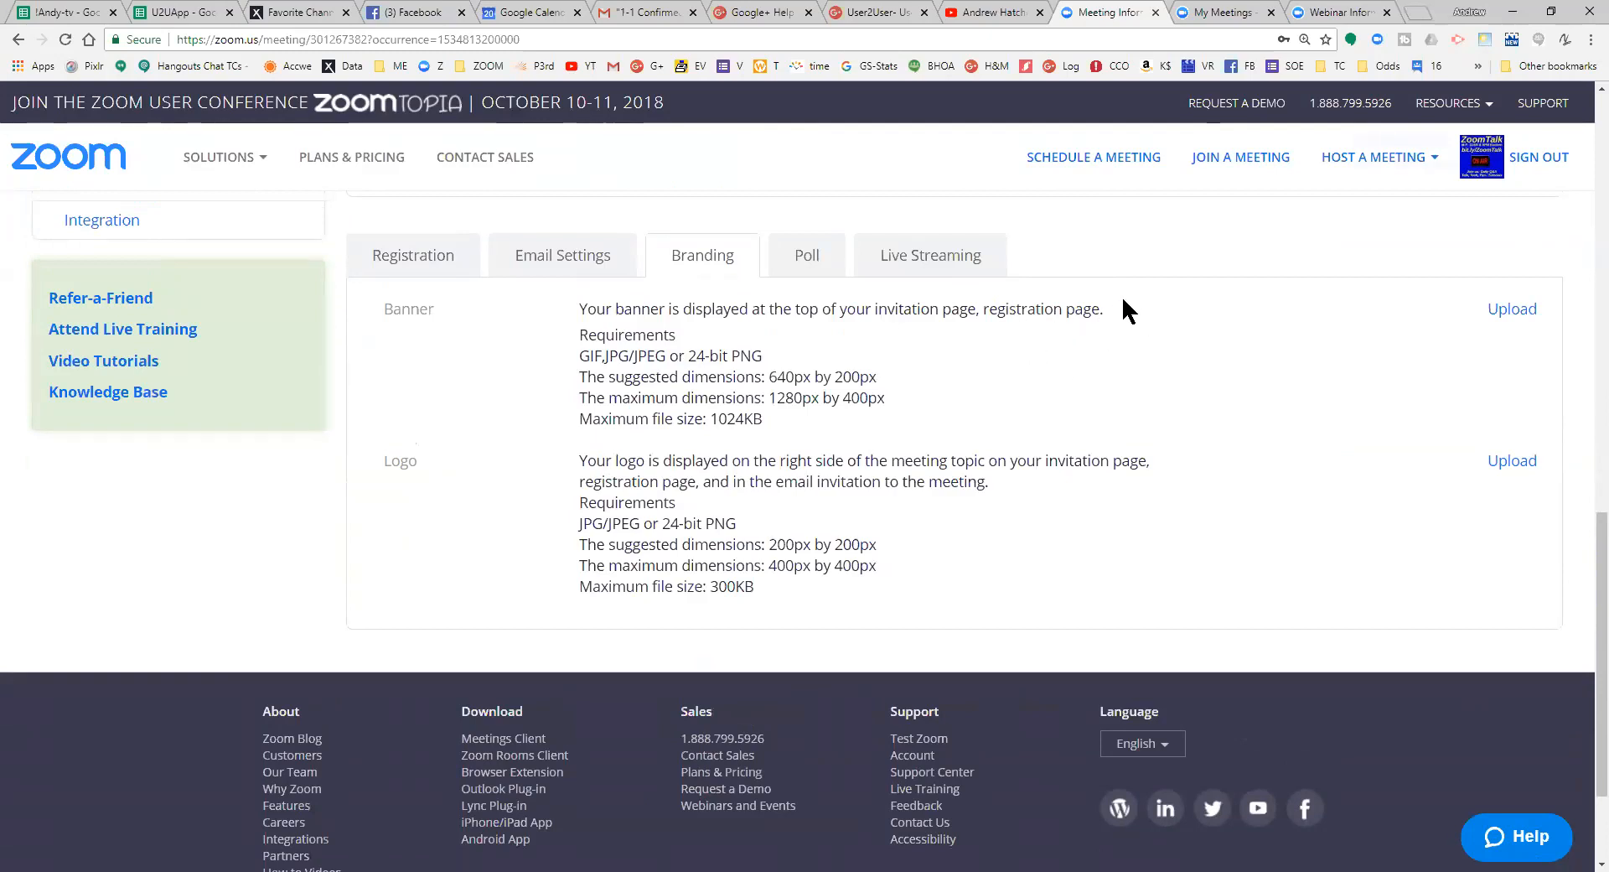
scroll(1113, 279, "down", 1)
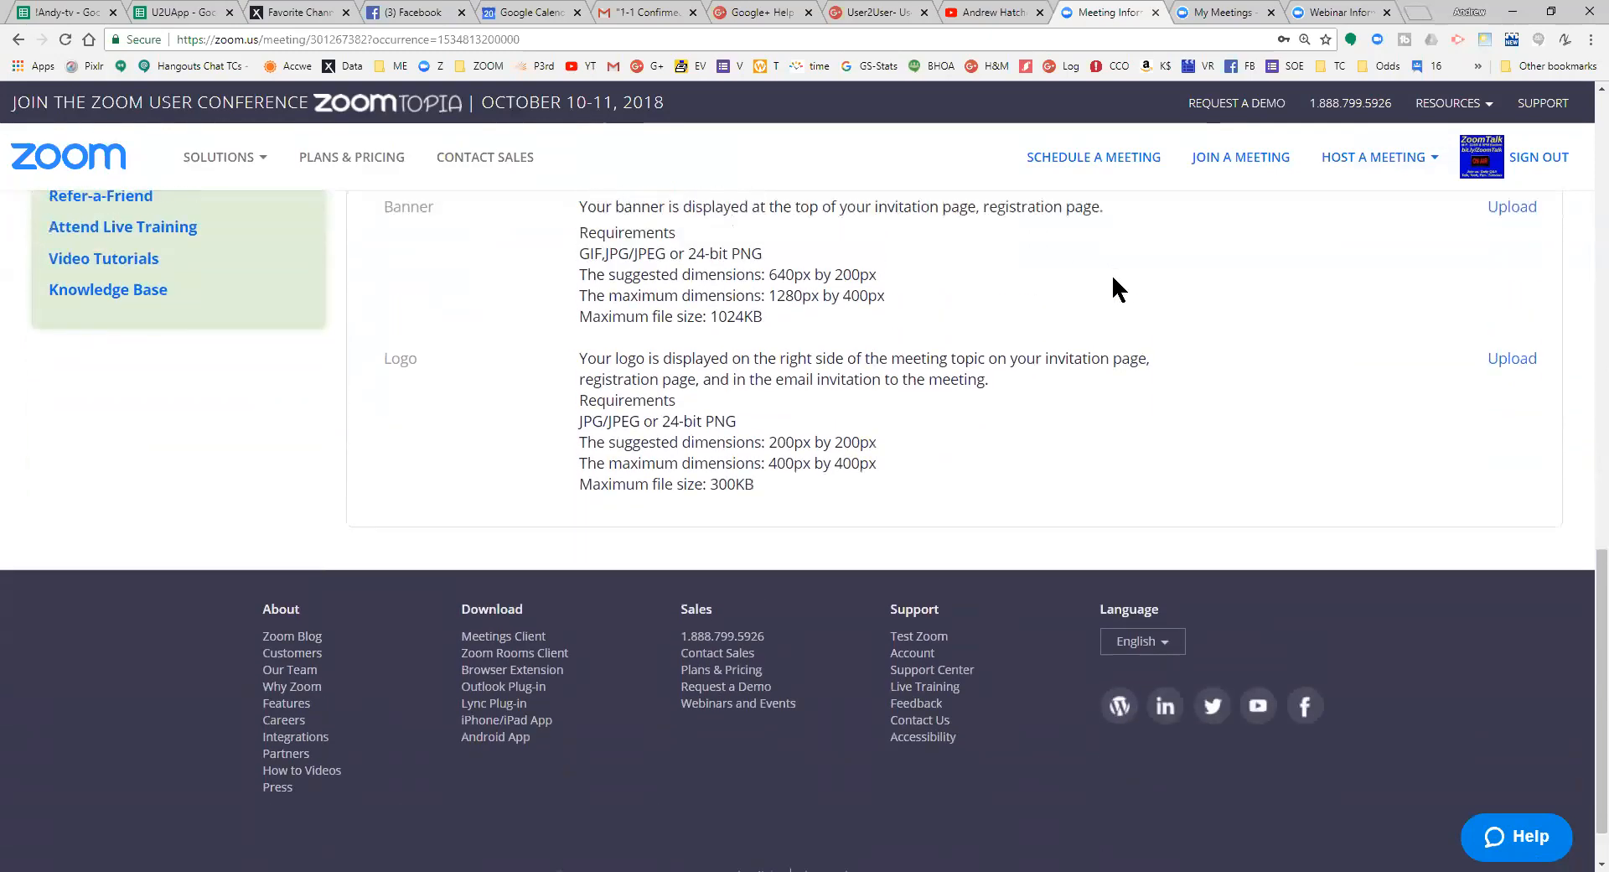
scroll(1112, 279, "down", 1)
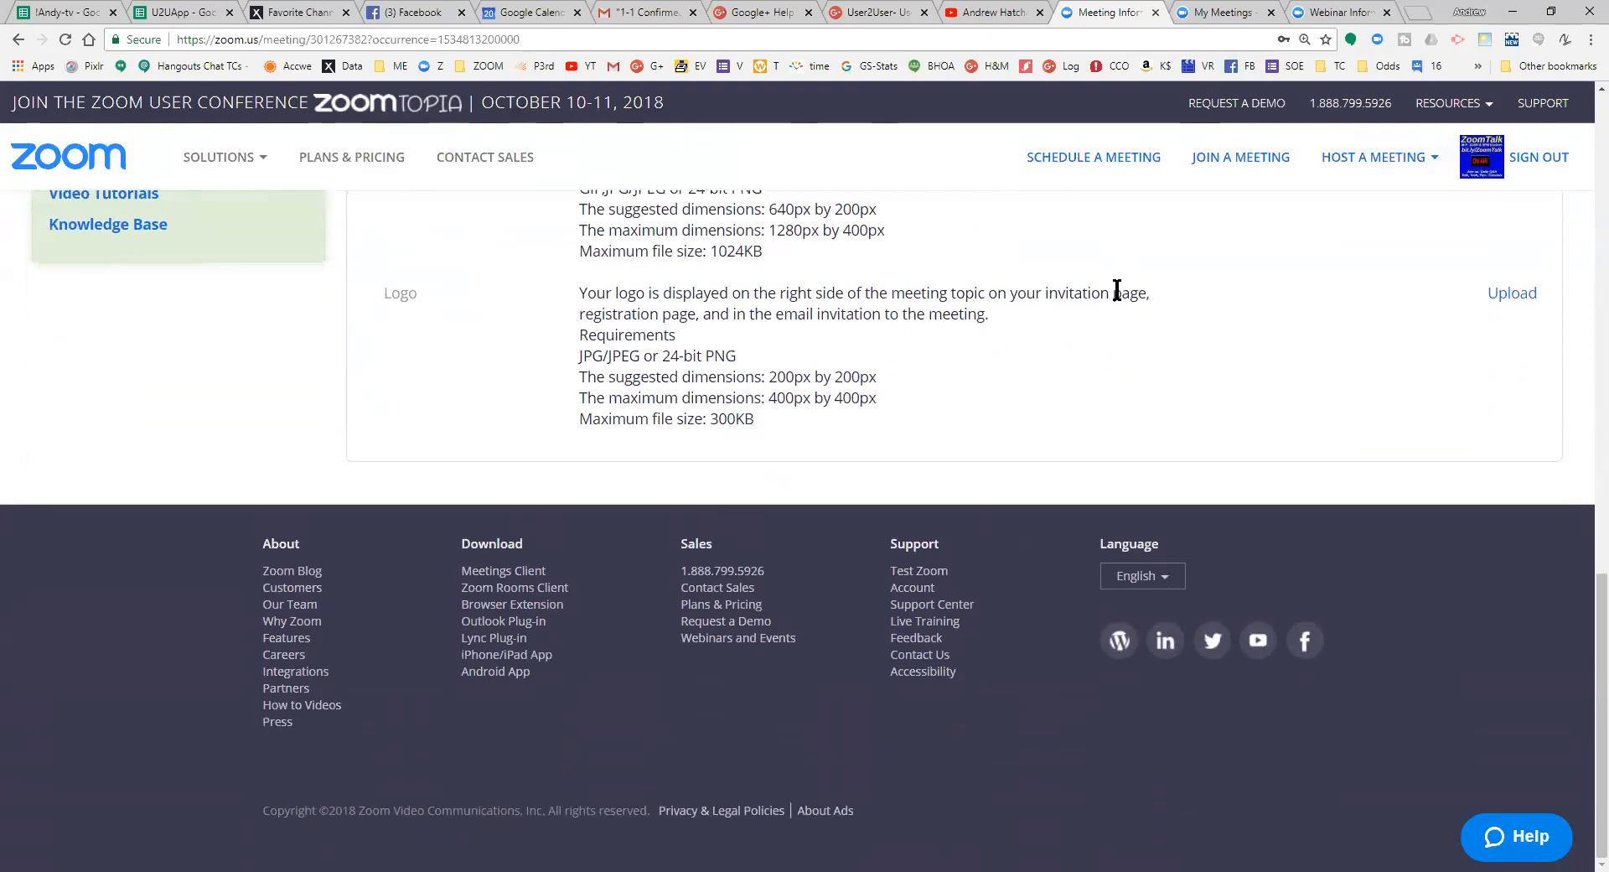
Show the polls created for the meeting
scroll(1096, 316, "up", 3)
scroll(1073, 343, "up", 2)
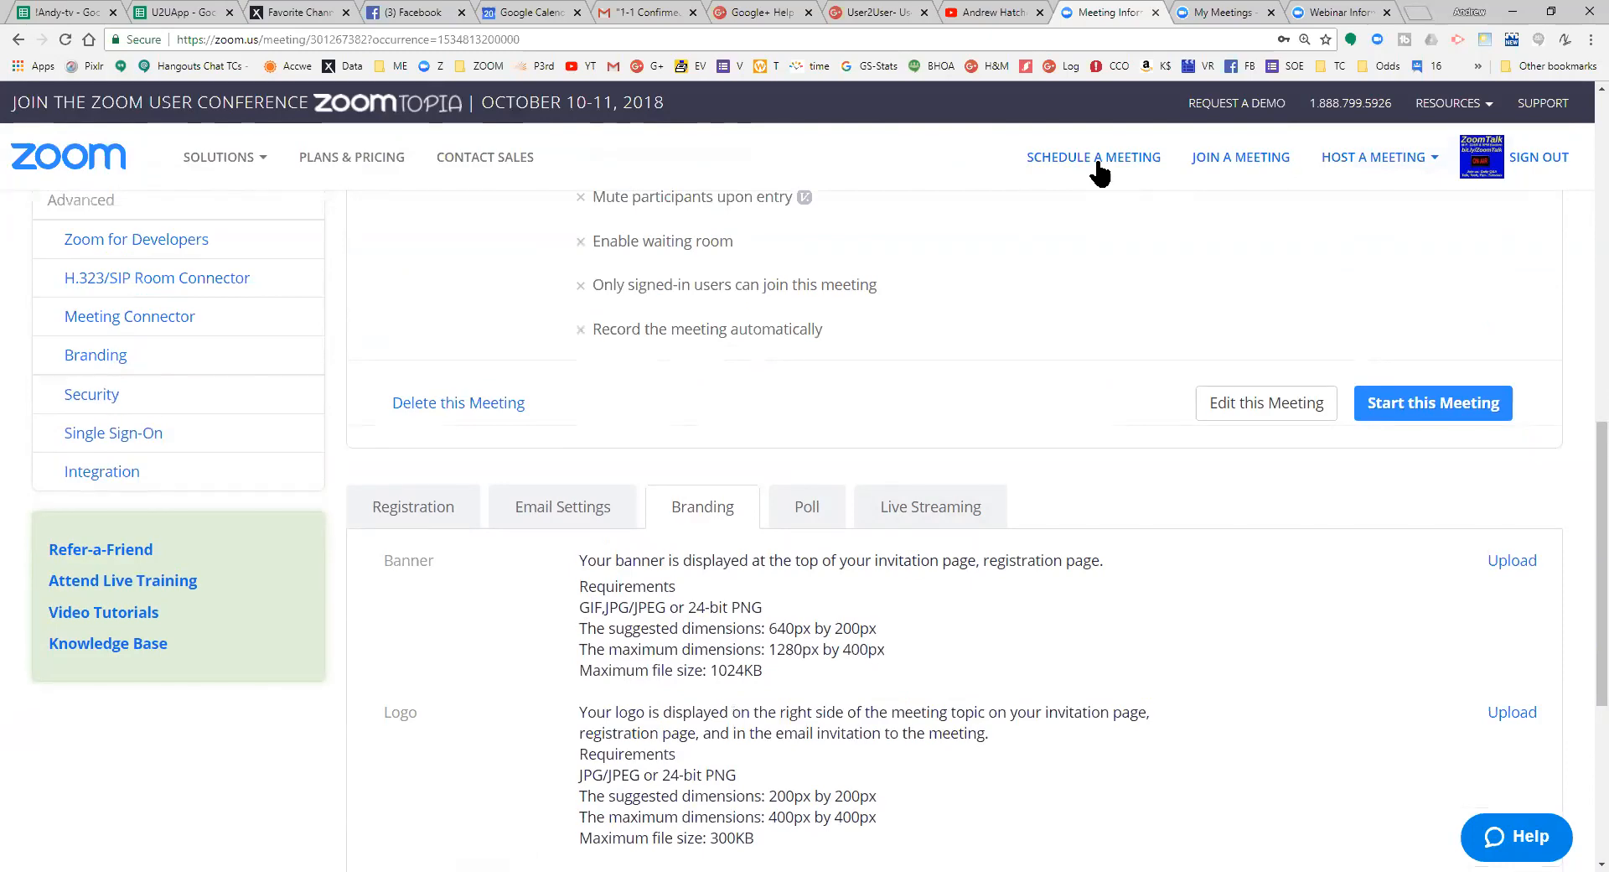
left_click(805, 512)
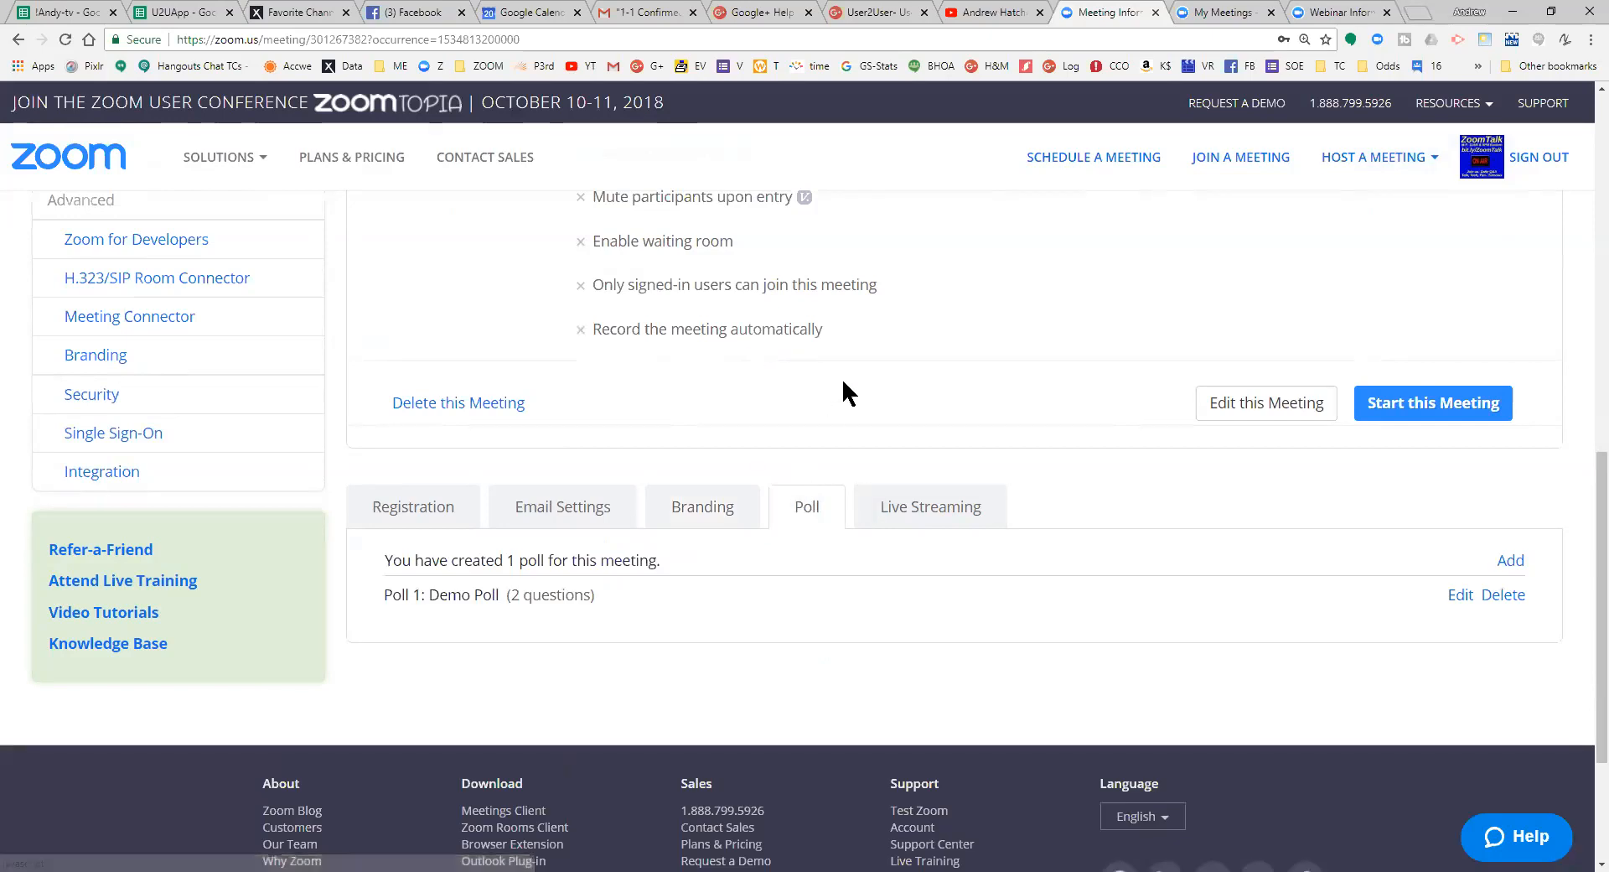
Open the meeting's Demo Poll for editing, review its questions, choice types and answers, and save it
scroll(1056, 356, "down", 2)
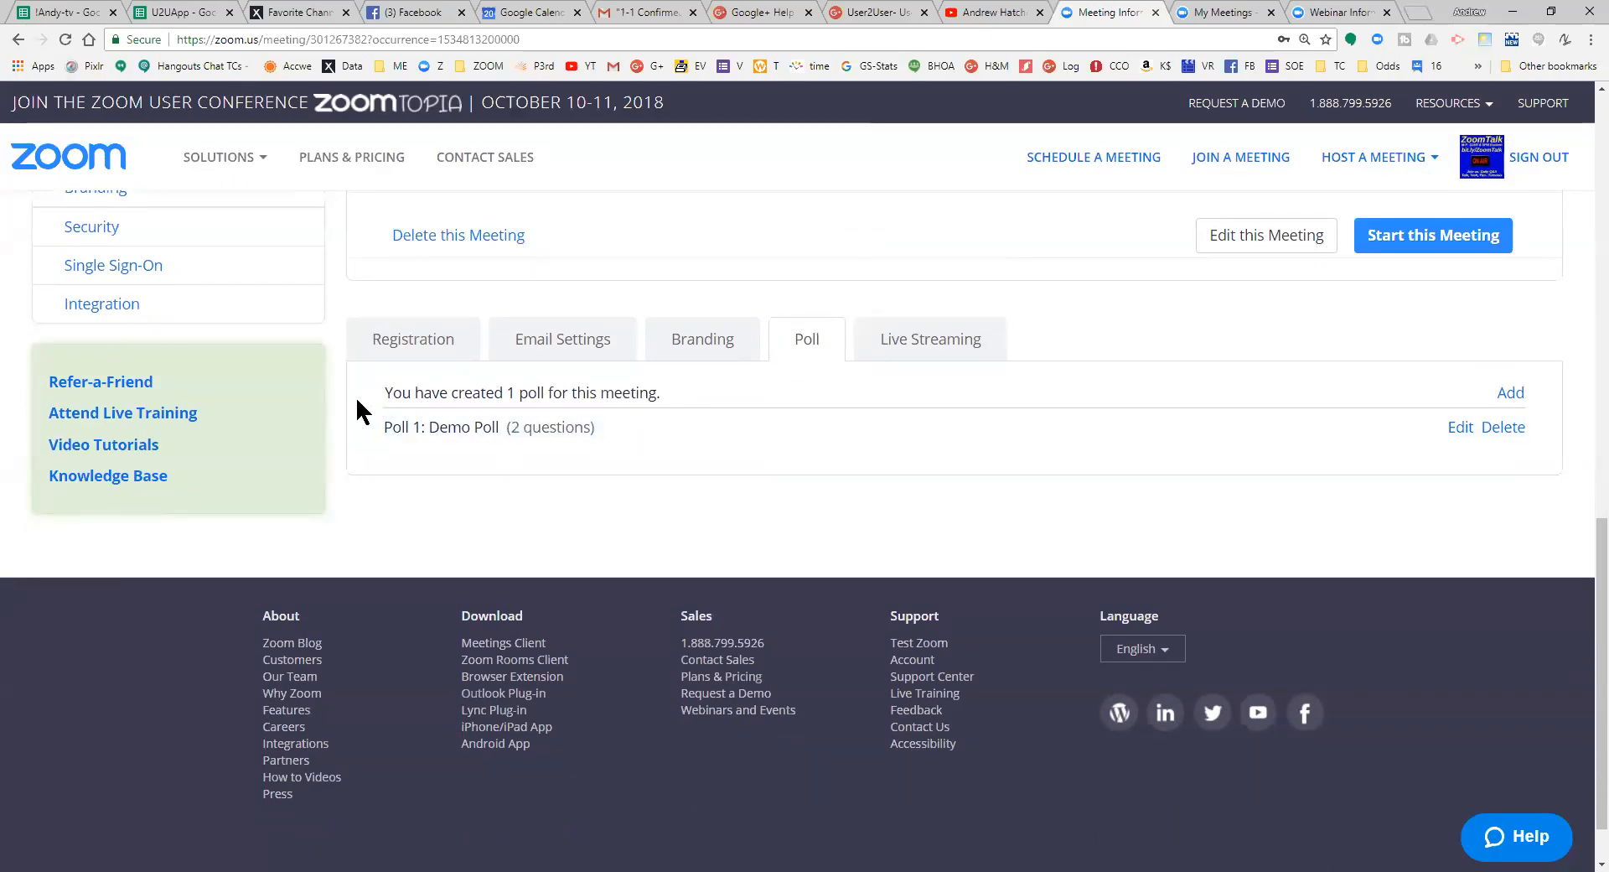
left_click(1459, 429)
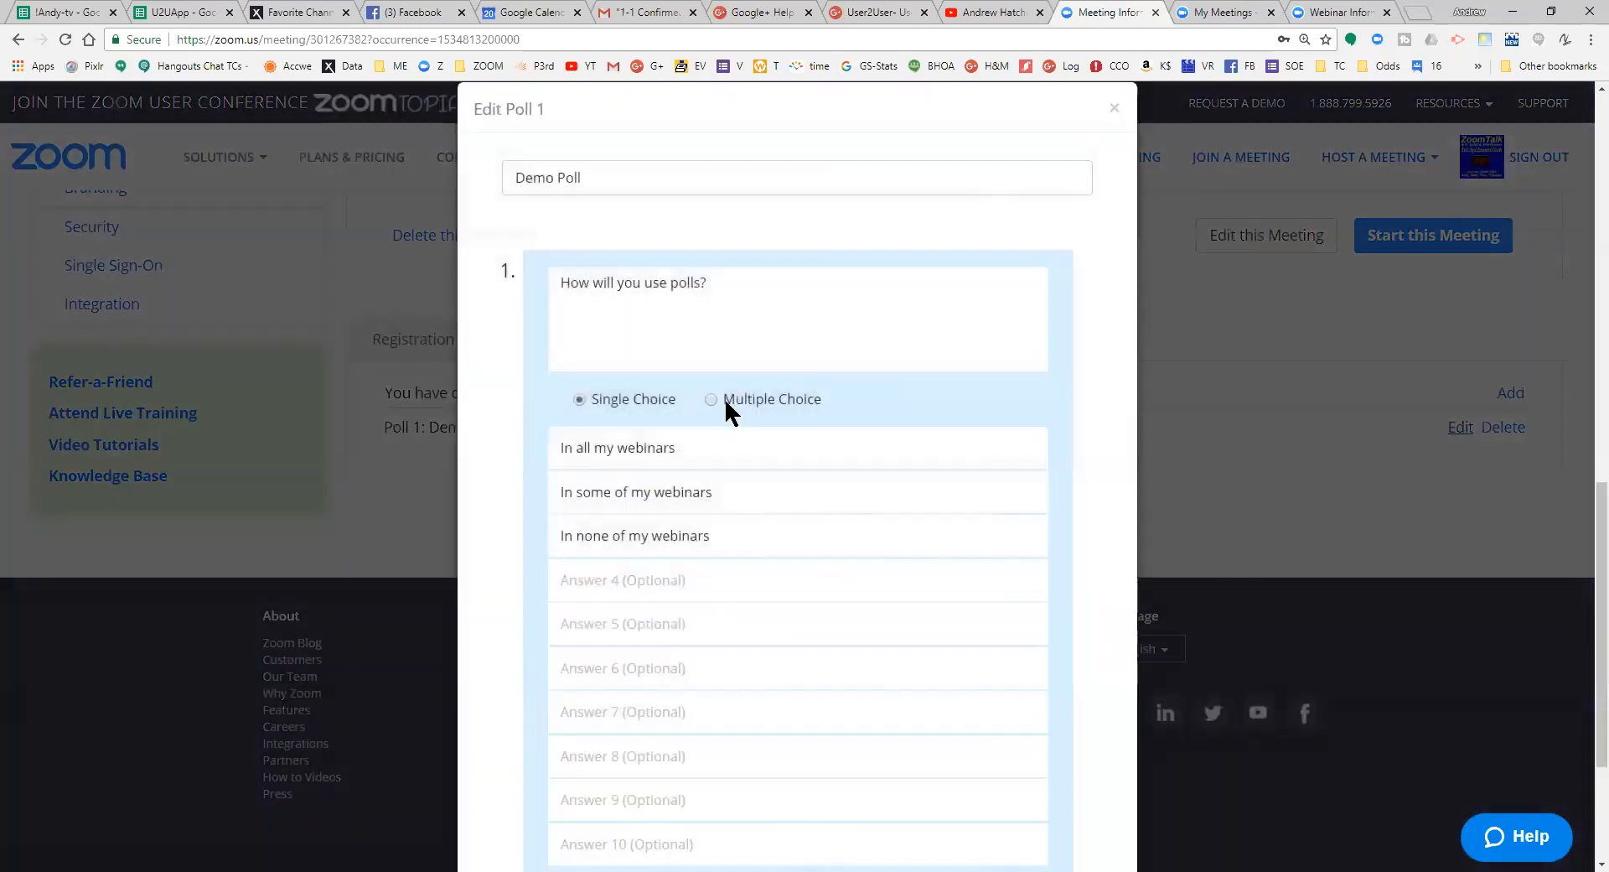
scroll(604, 411, "down", 1)
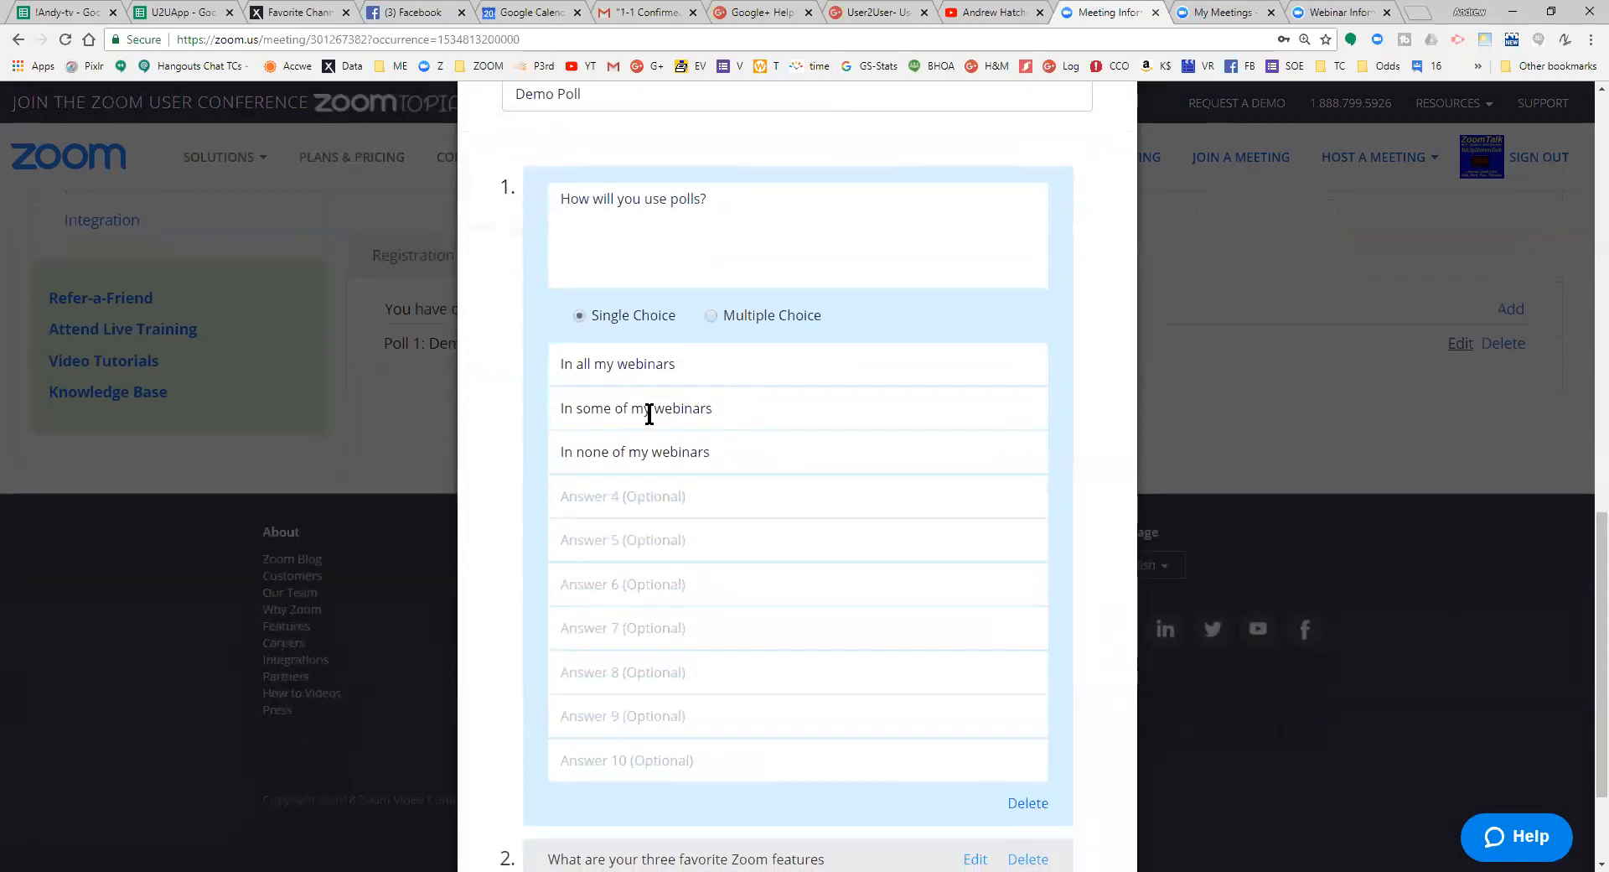
scroll(651, 413, "down", 2)
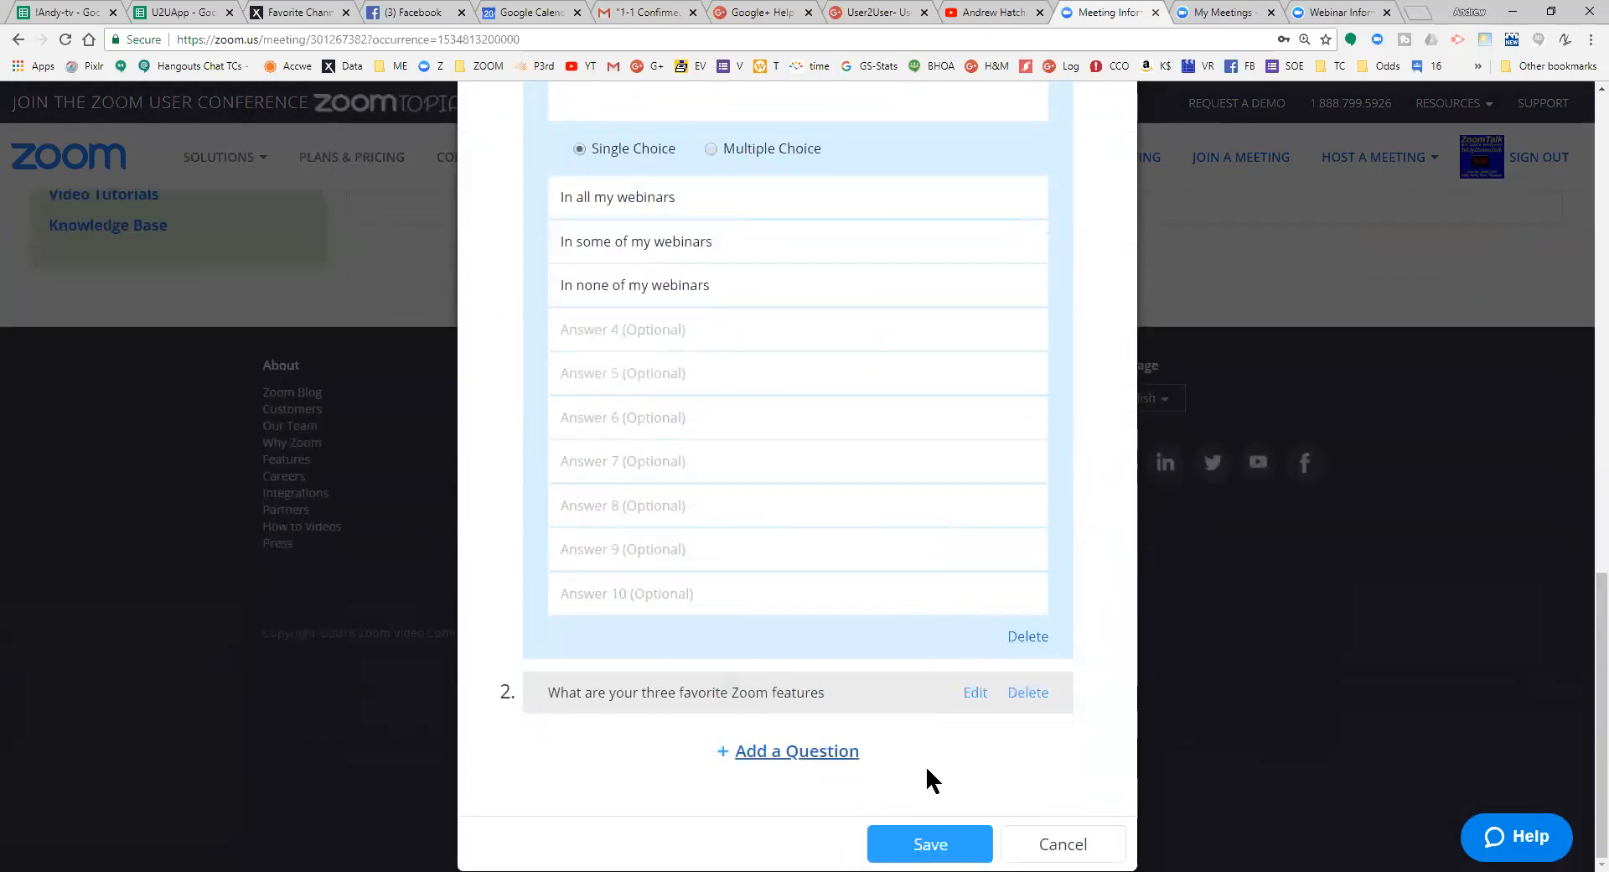
left_click(924, 846)
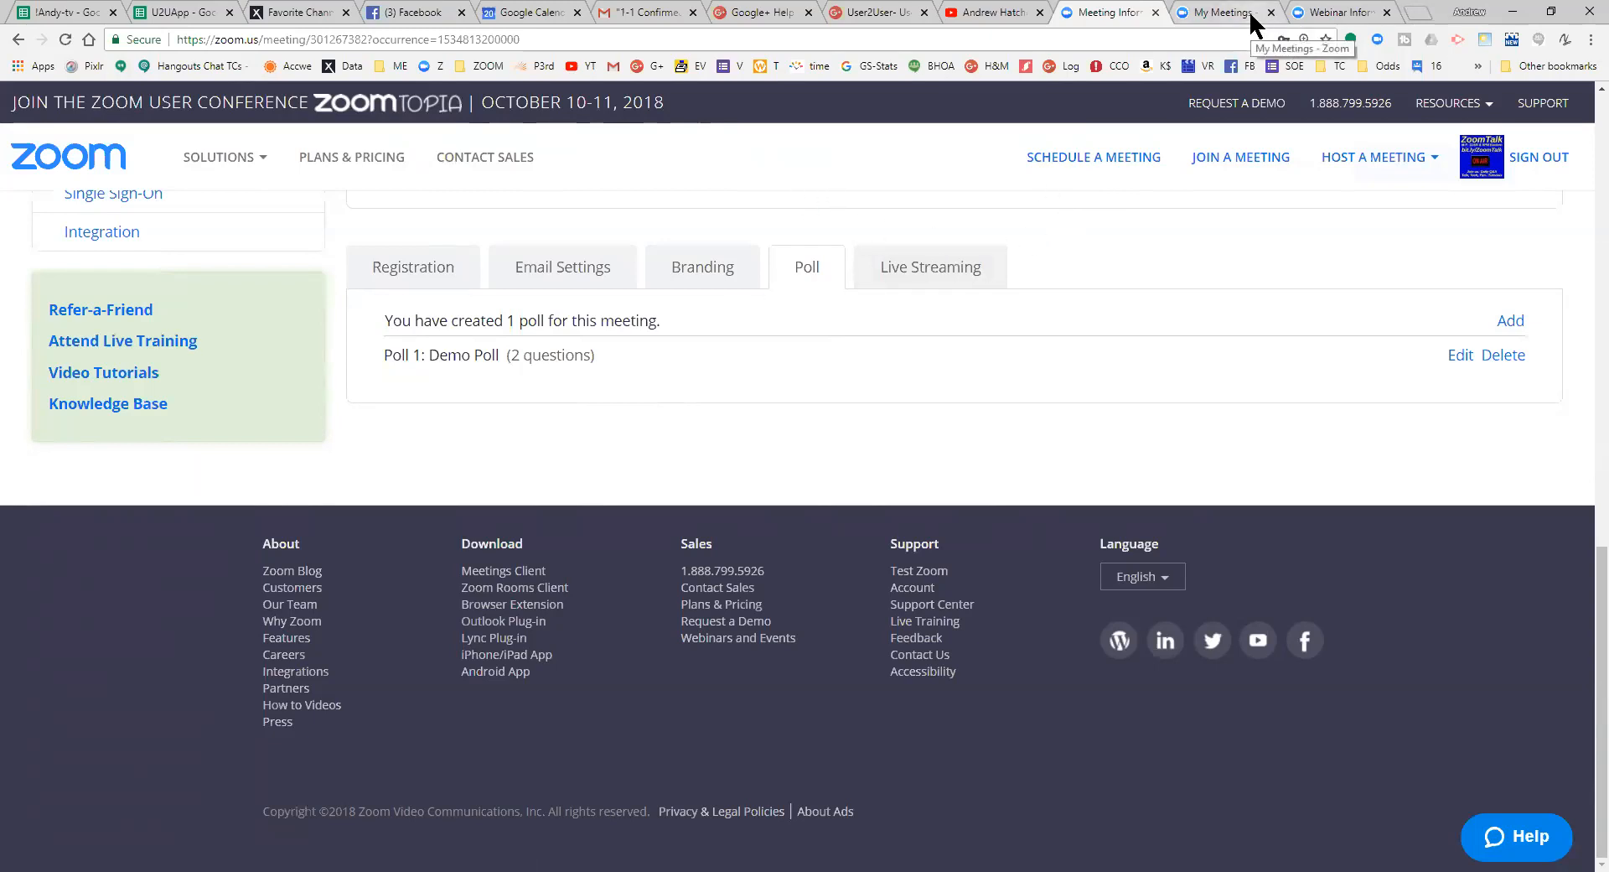
left_click(1552, 14)
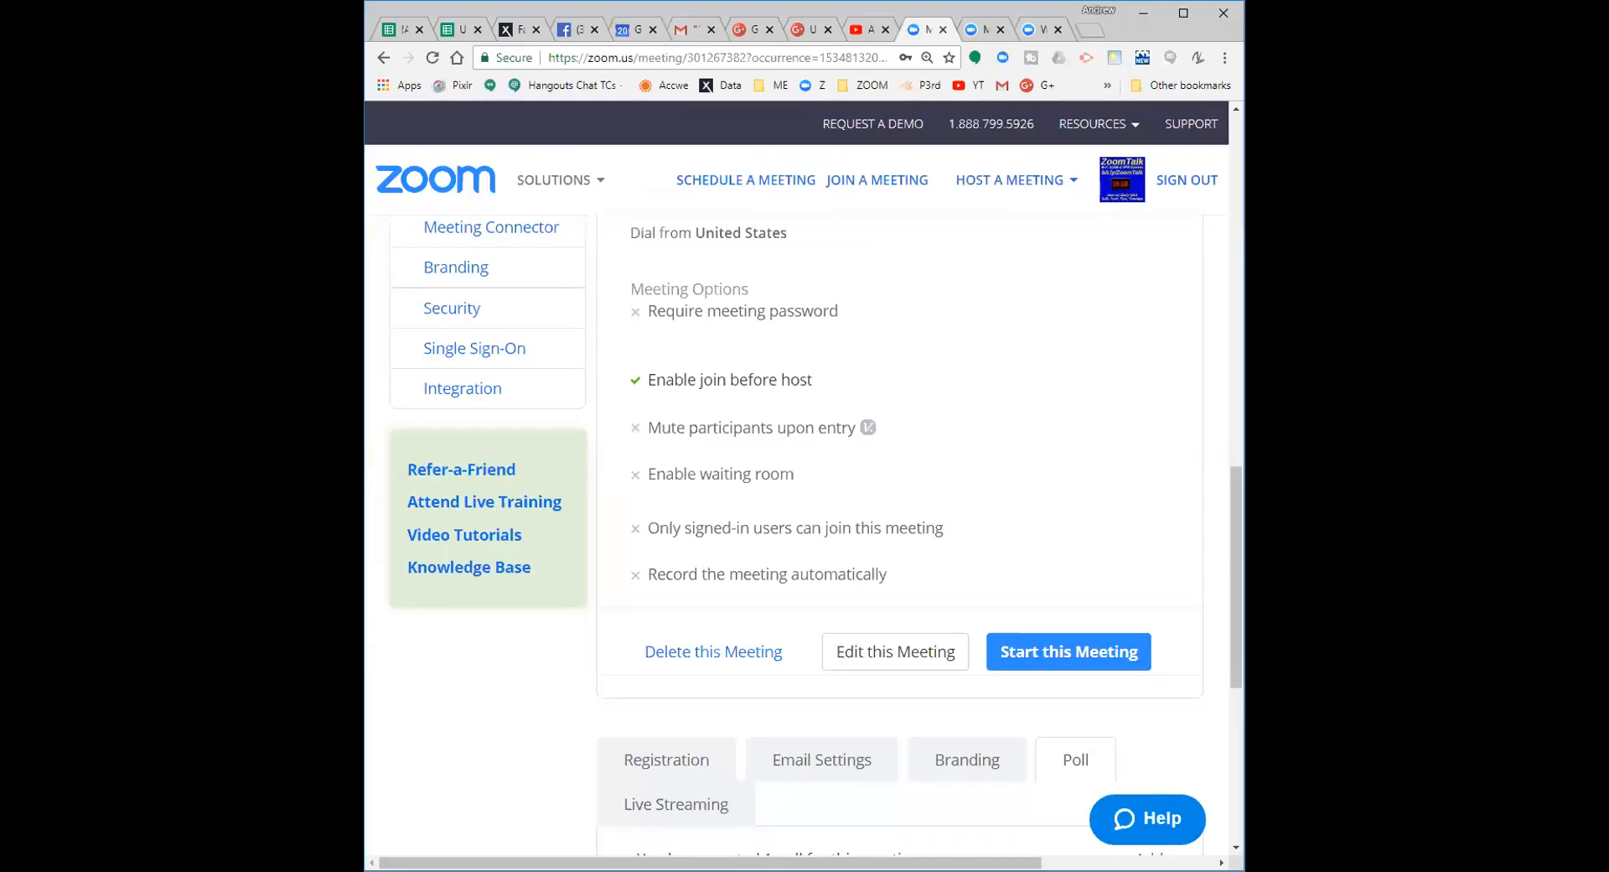
left_click(1182, 15)
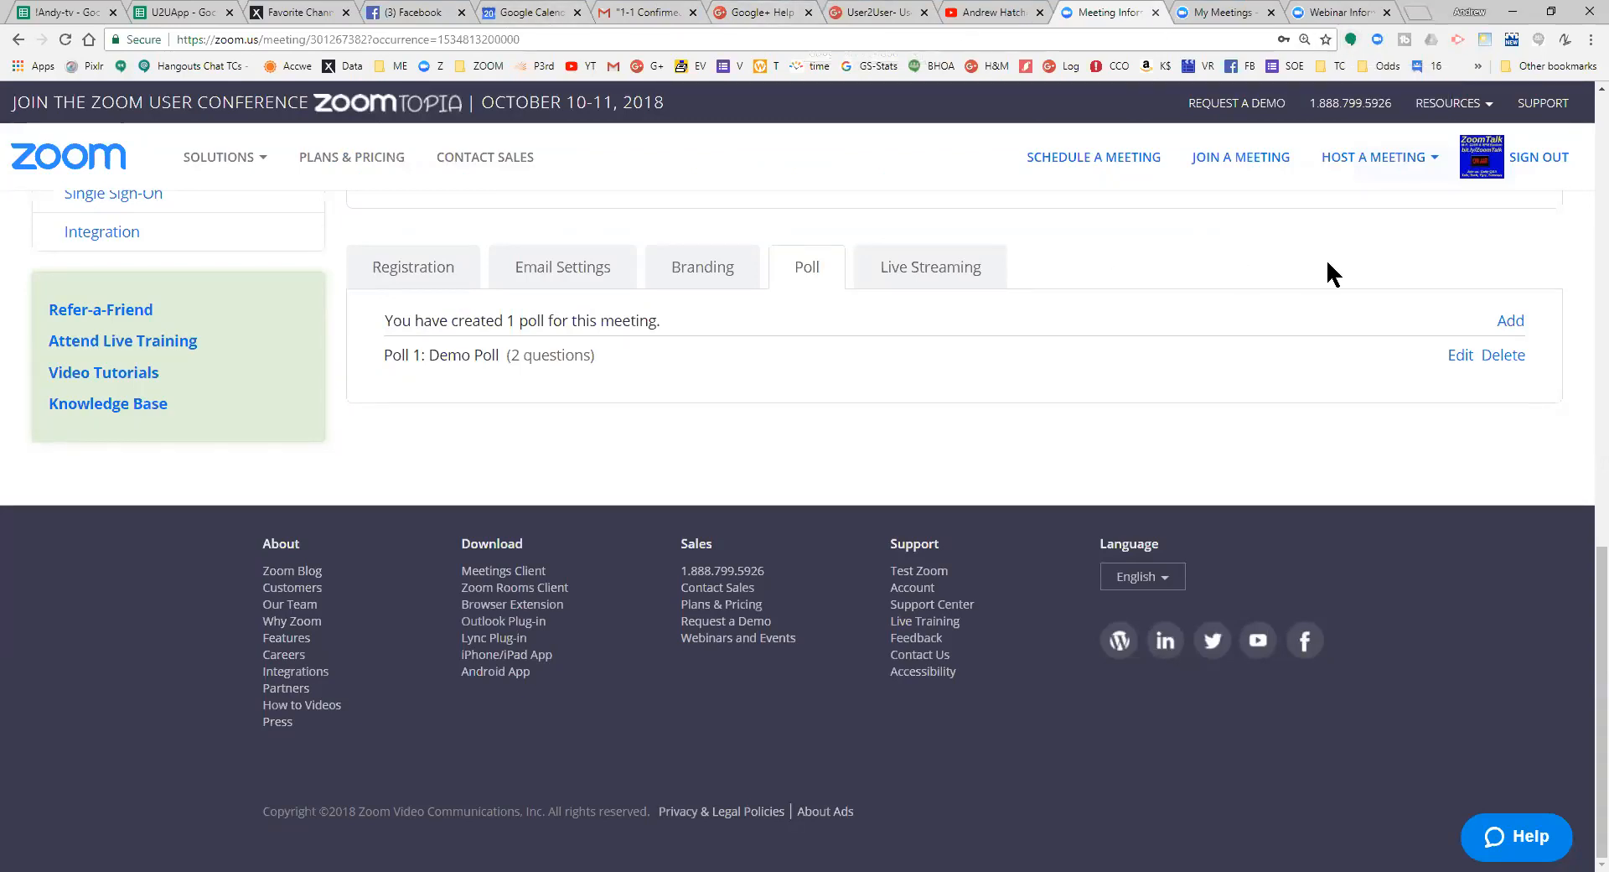
scroll(1328, 262, "up", 3)
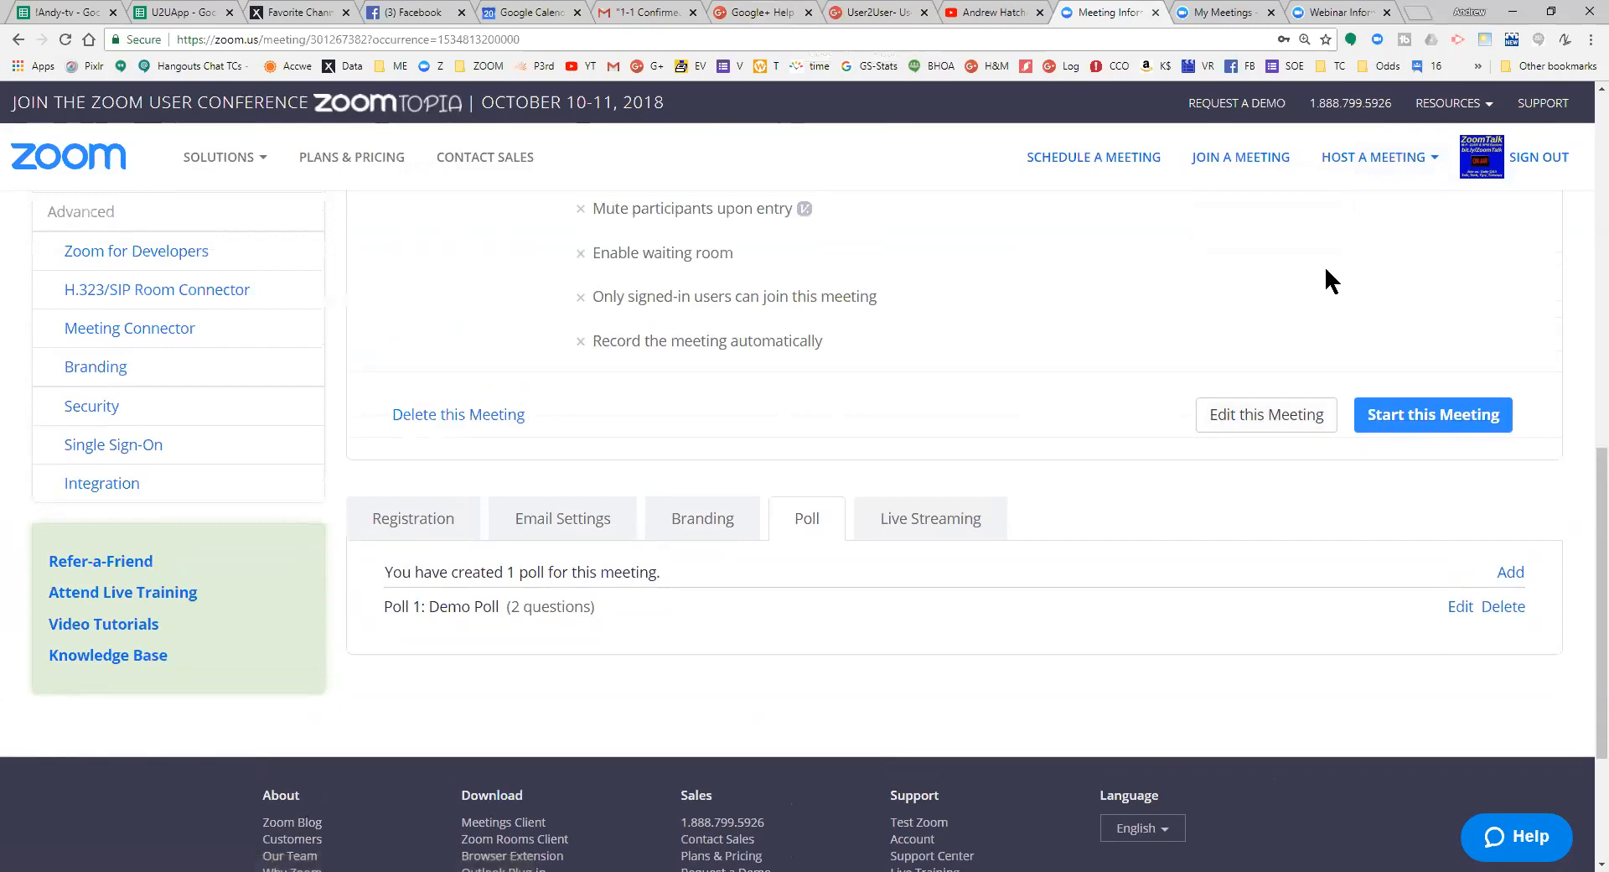
scroll(1324, 271, "down", 1)
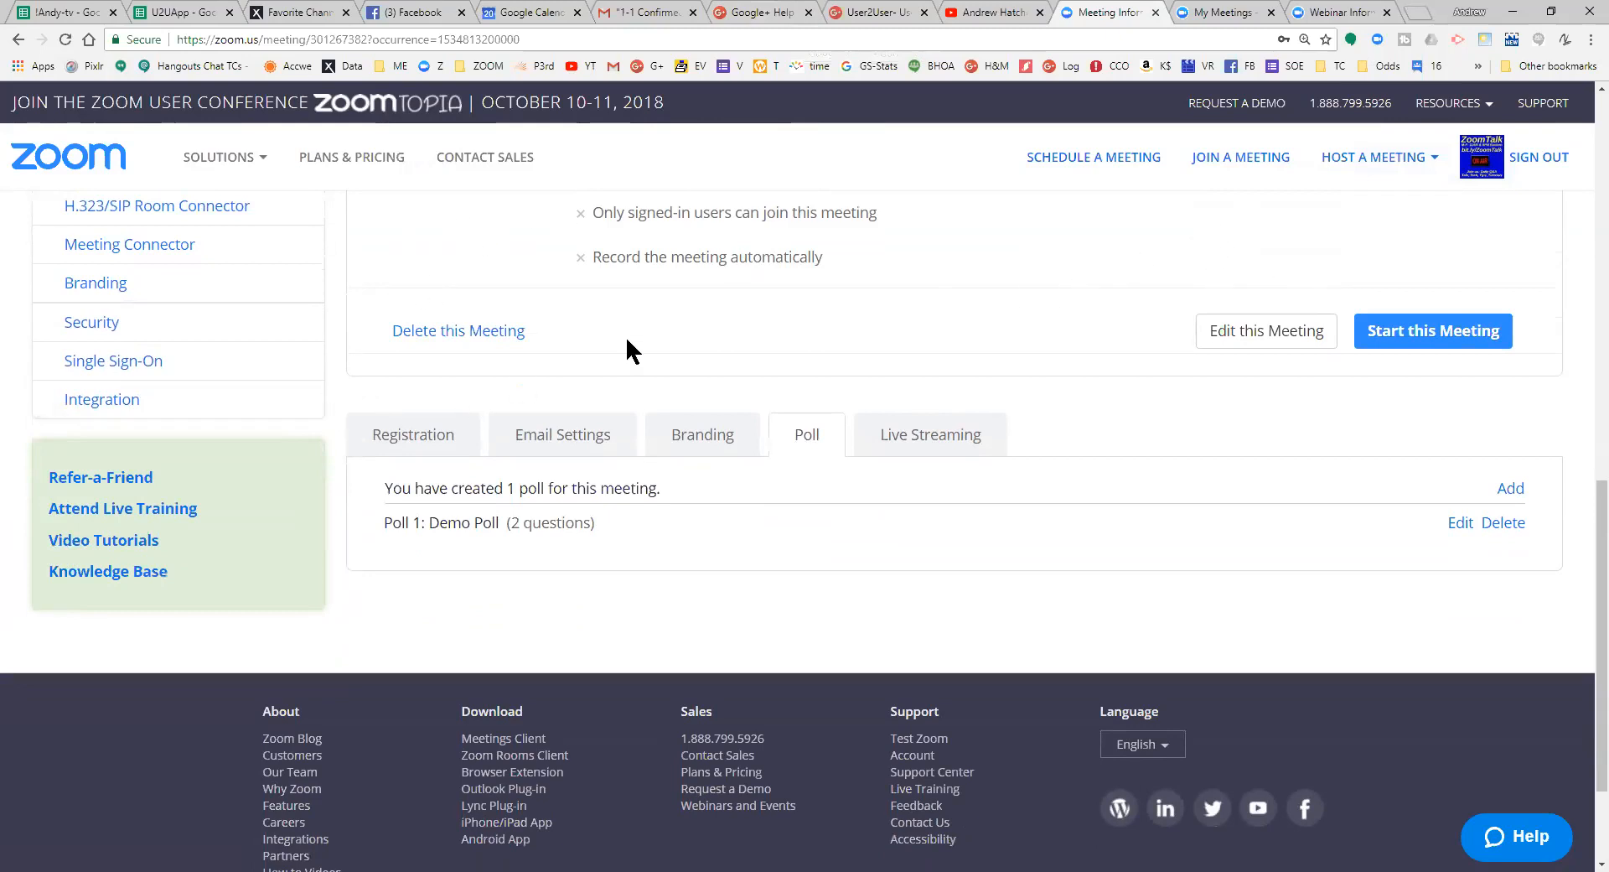
Show the meeting's live streaming settings and review the available streaming services along with the meeting options
left_click(920, 439)
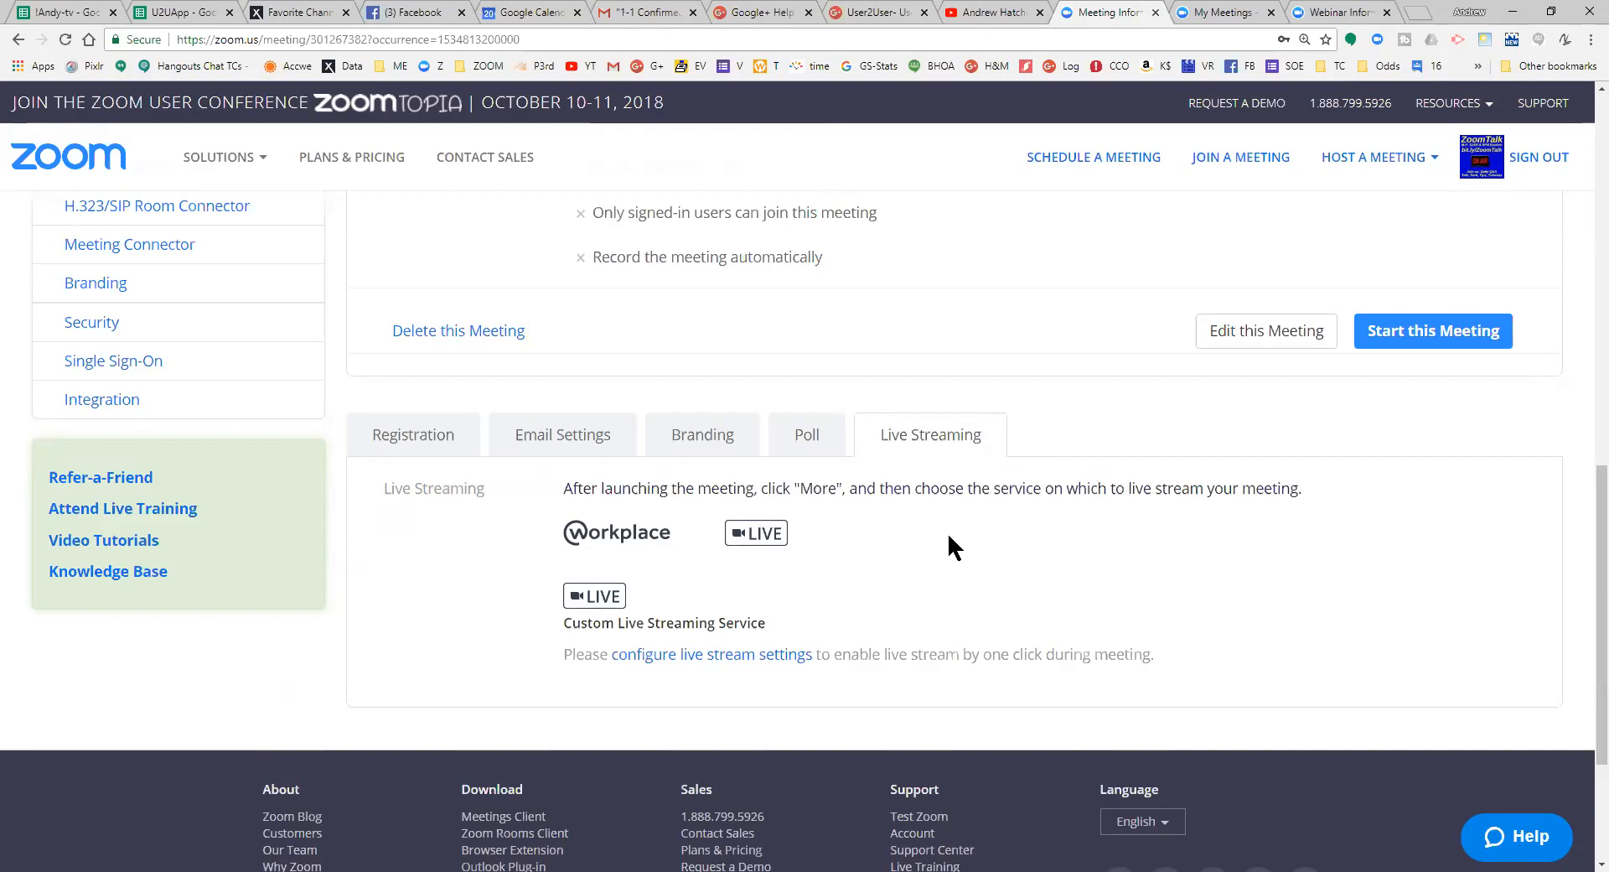
scroll(947, 533, "down", 3)
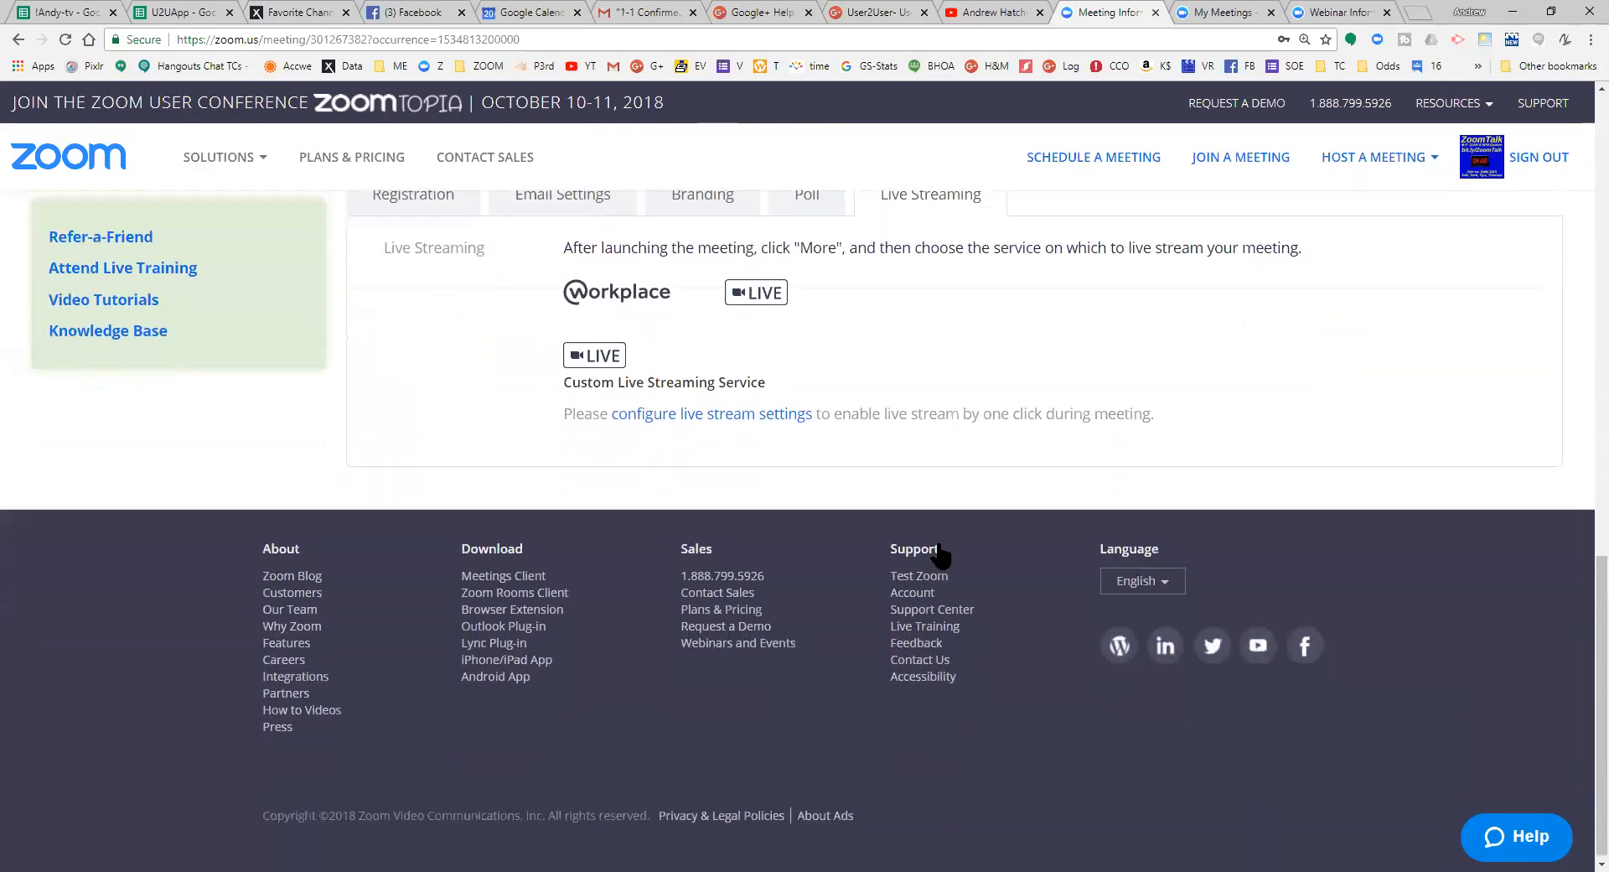
scroll(944, 497, "up", 2)
scroll(926, 494, "up", 1)
scroll(925, 494, "down", 1)
scroll(929, 496, "up", 1)
scroll(932, 498, "up", 5)
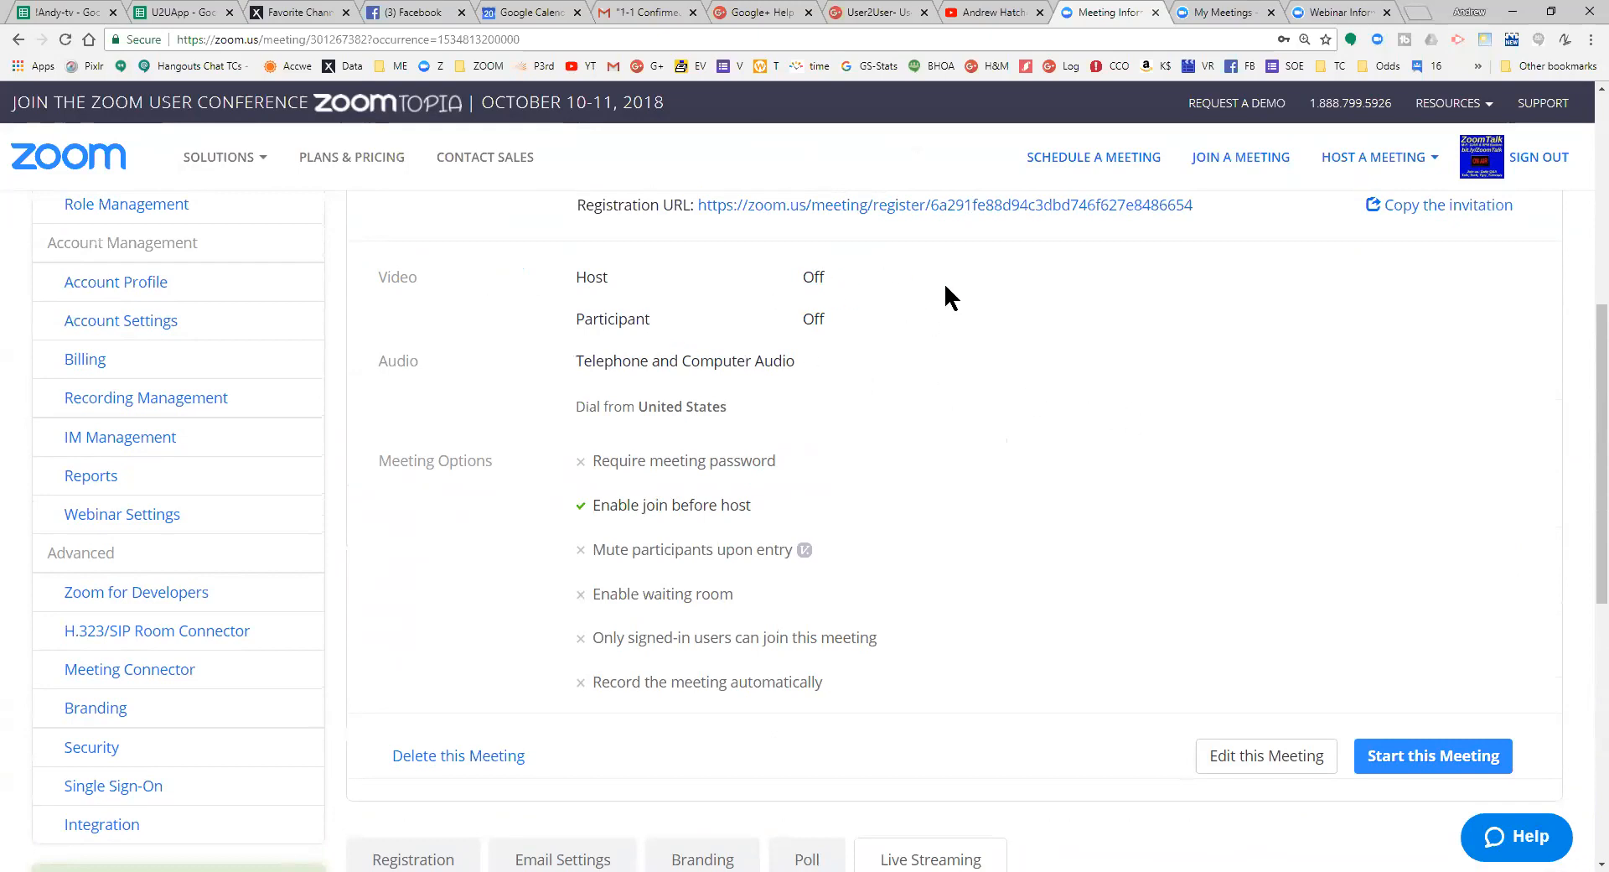
scroll(1047, 344, "down", 3)
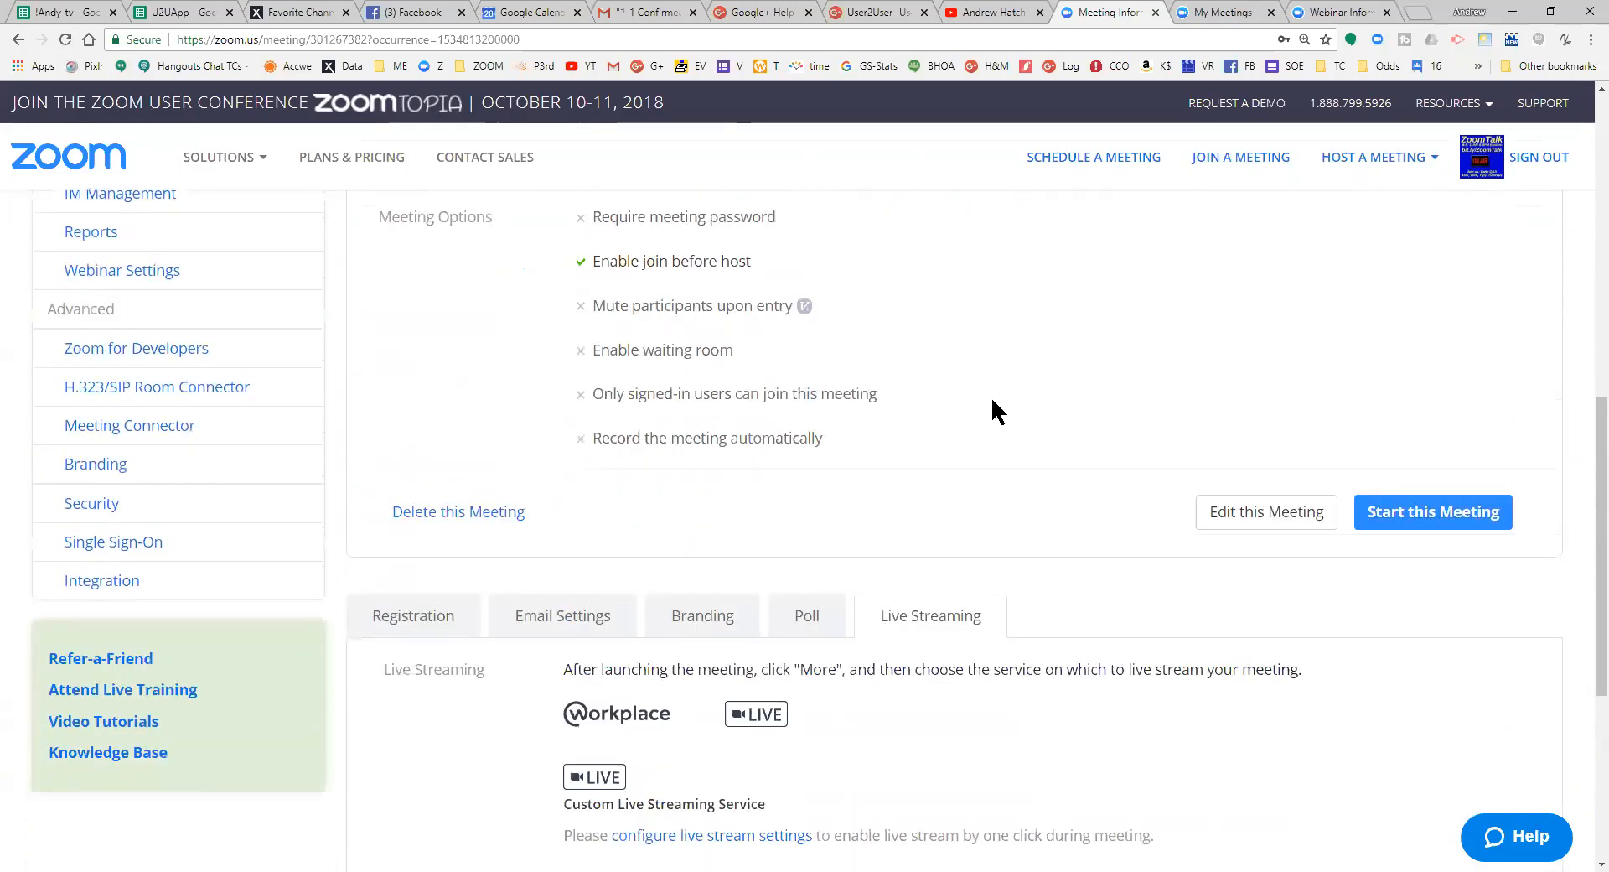
Open the custom live stream configuration, review its stream URL, stream key and streaming page URL fields, and close it without saving
scroll(992, 398, "down", 3)
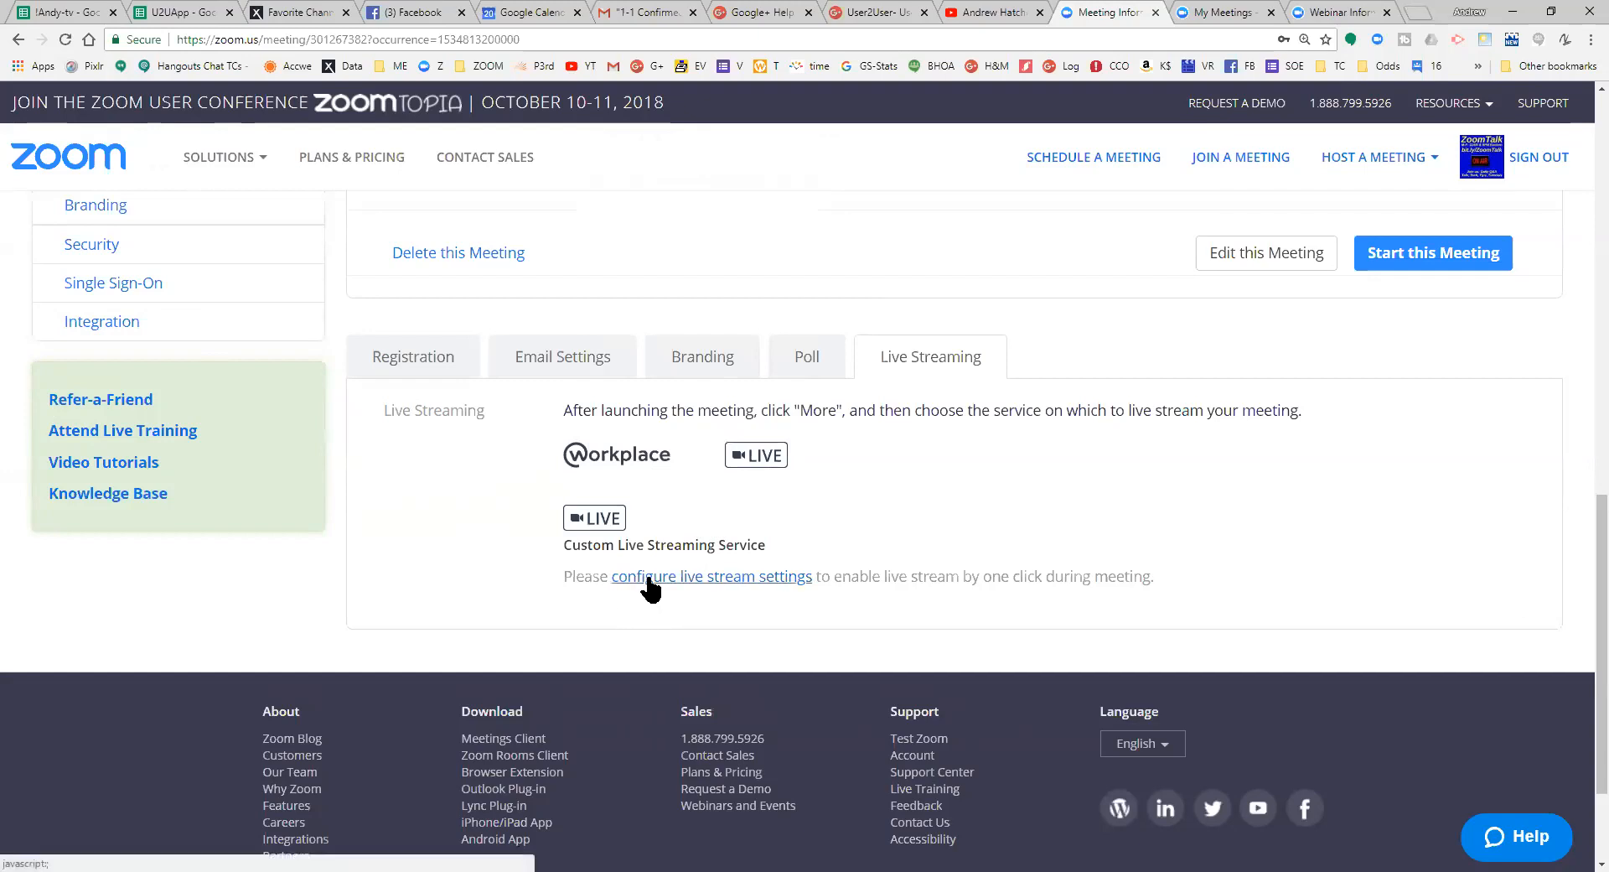
left_click(751, 574)
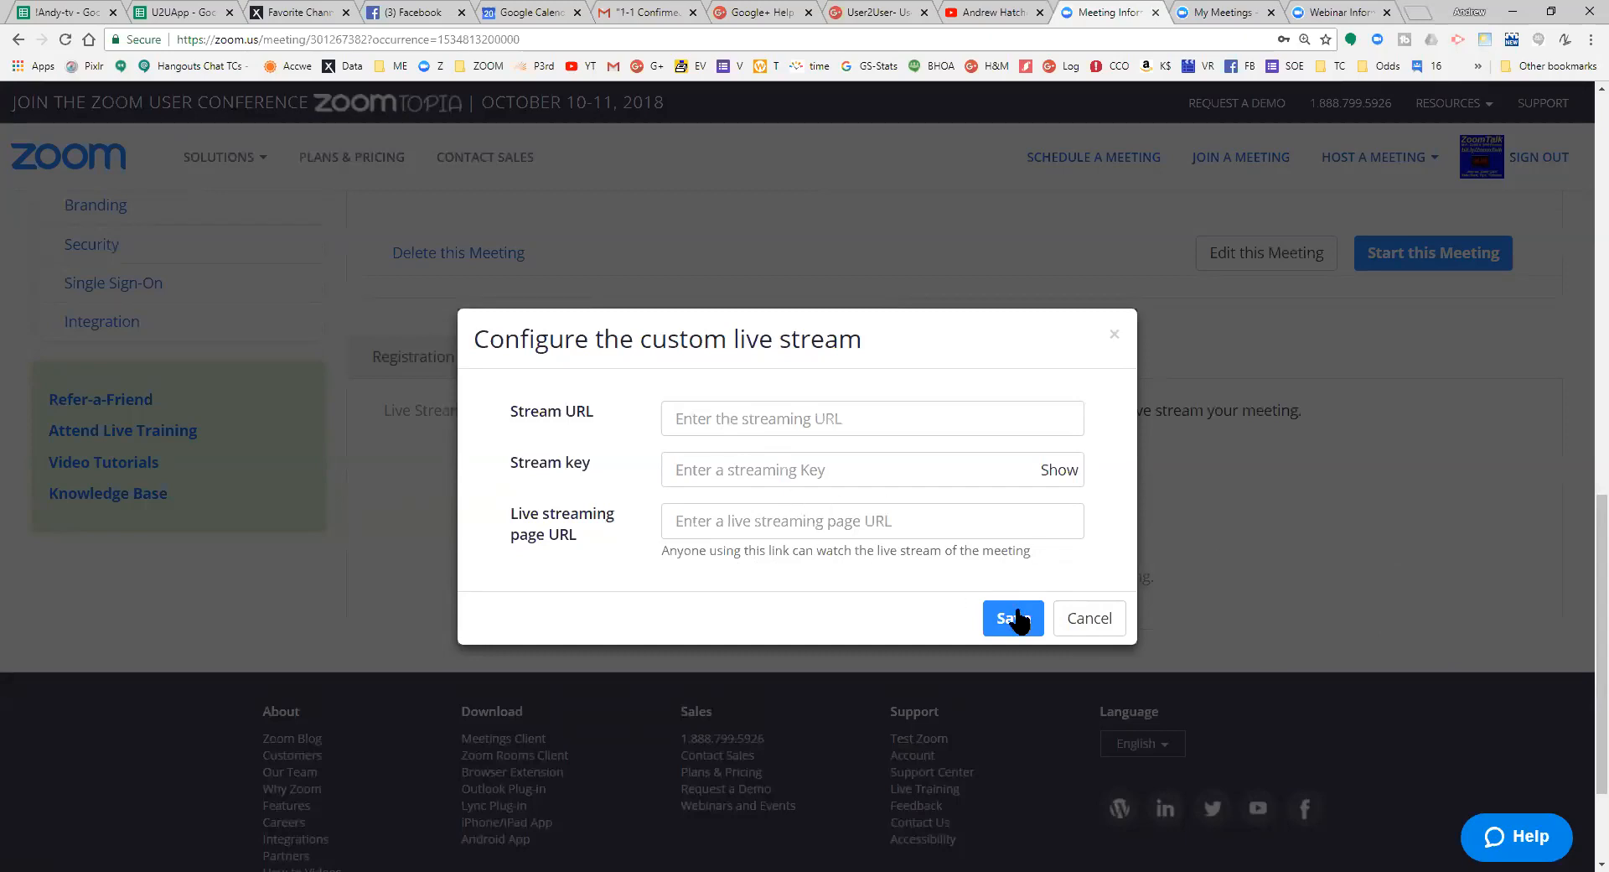
left_click(1082, 619)
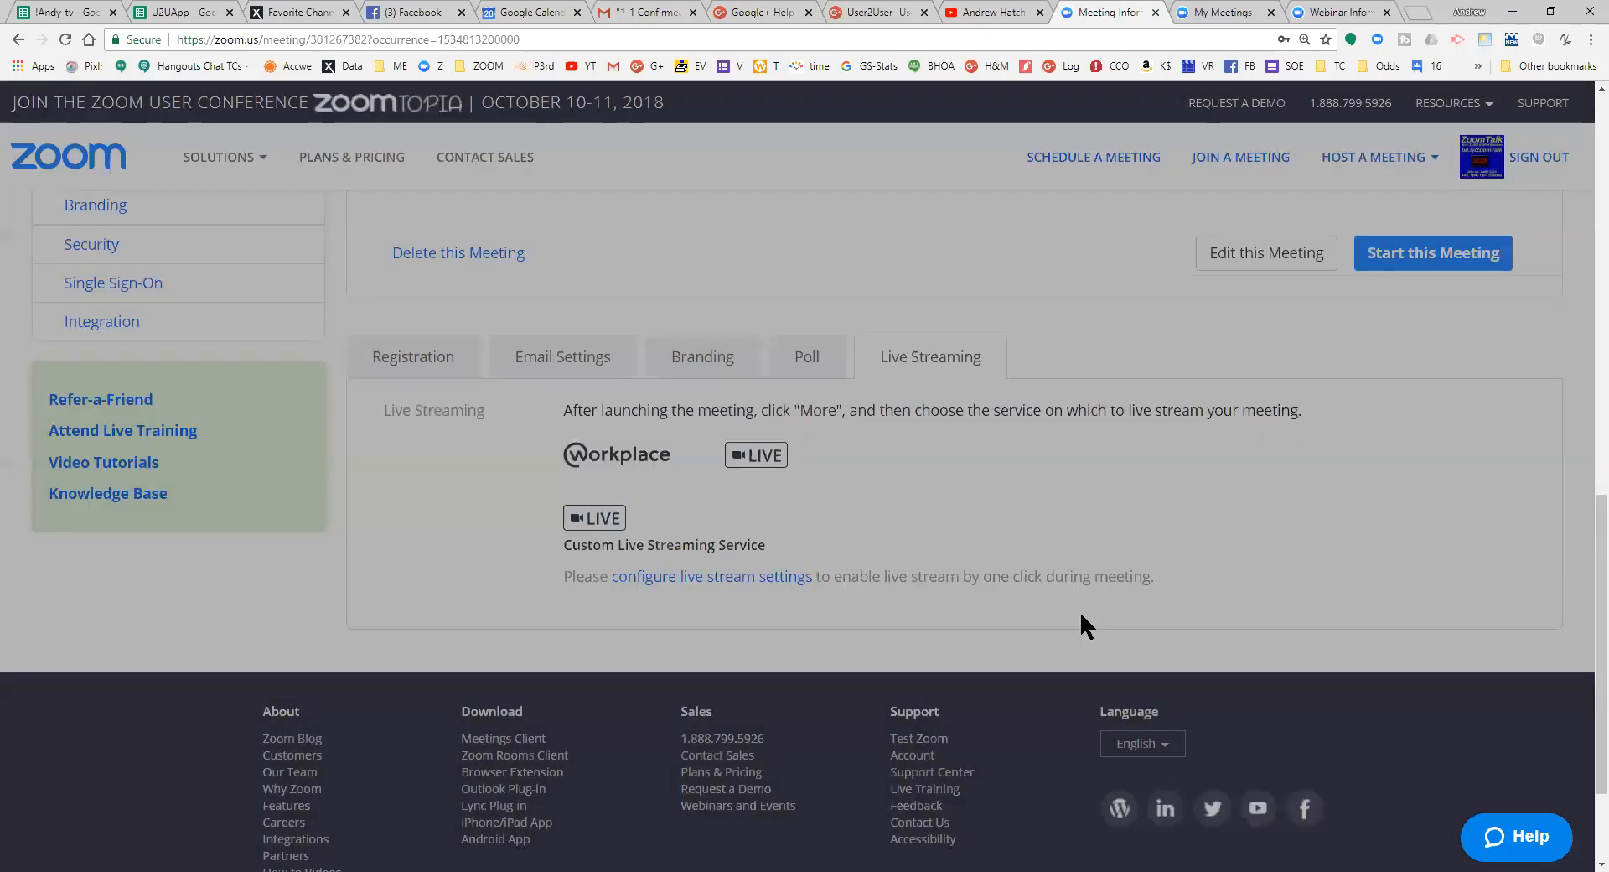
scroll(1371, 482, "down", 2)
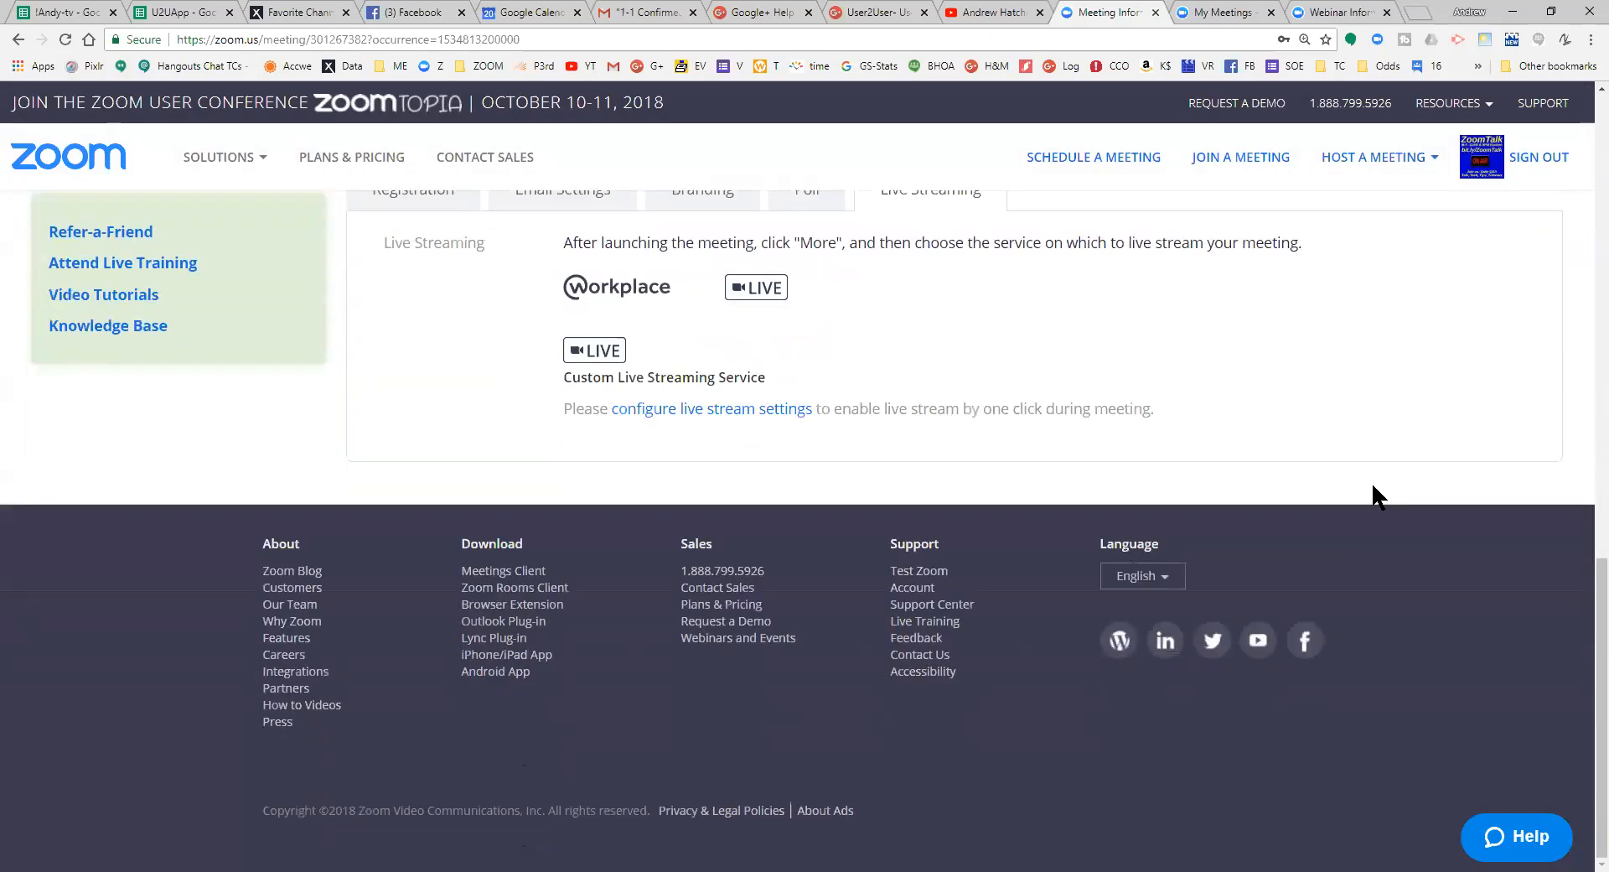
Return to the meeting's general details and review its topic, description, schedule and invitation information
scroll(1367, 479, "up", 6)
scroll(1361, 483, "up", 3)
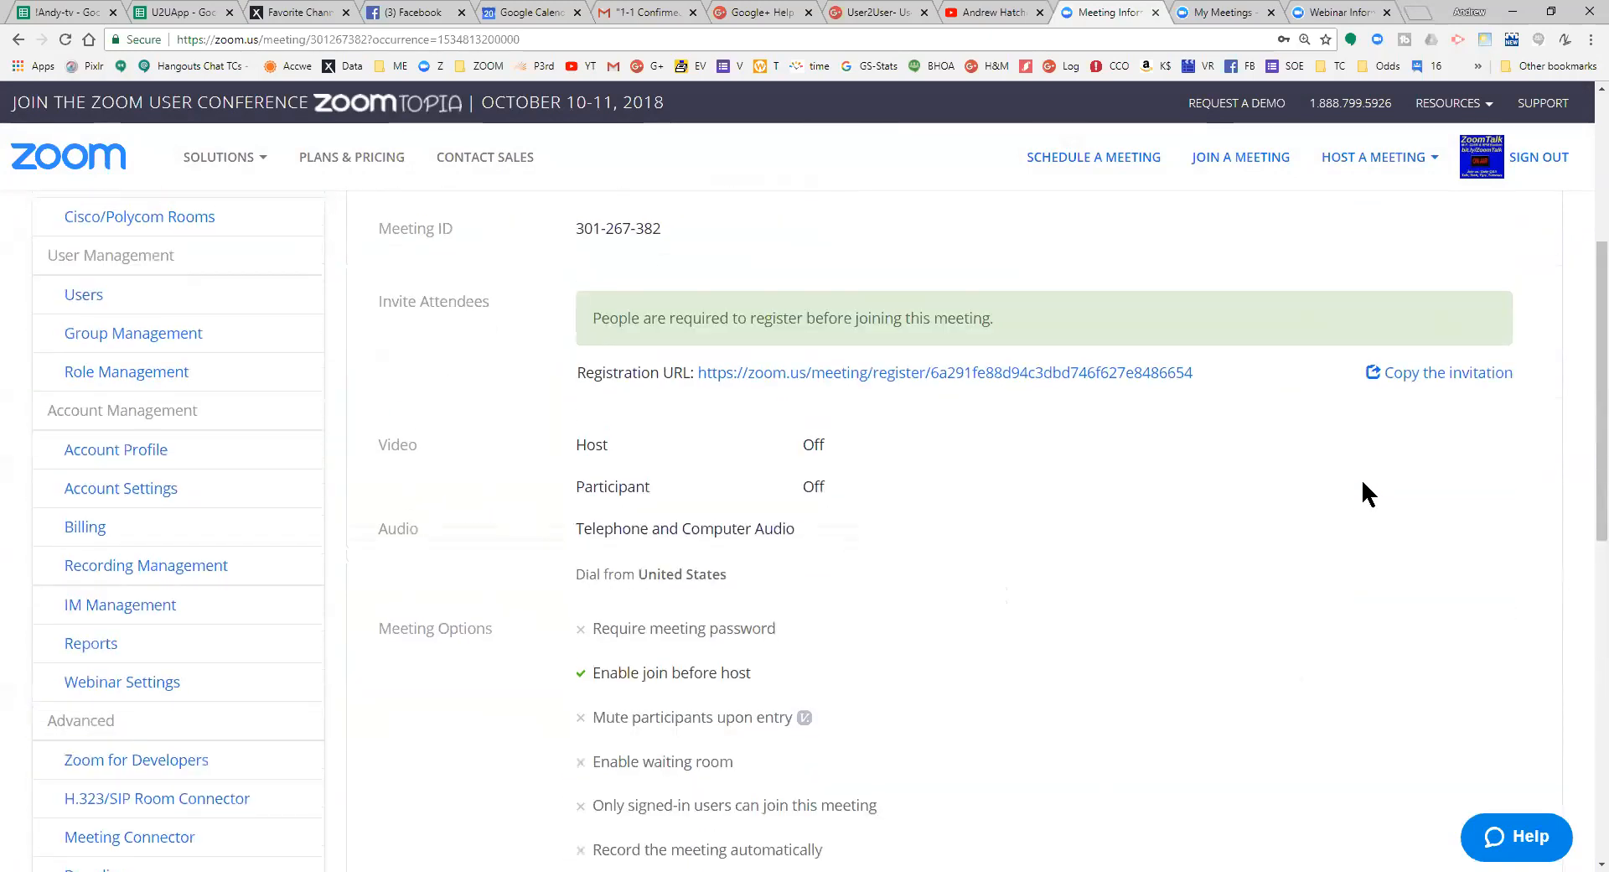
scroll(1361, 483, "down", 2)
scroll(1361, 483, "up", 2)
scroll(1362, 484, "up", 4)
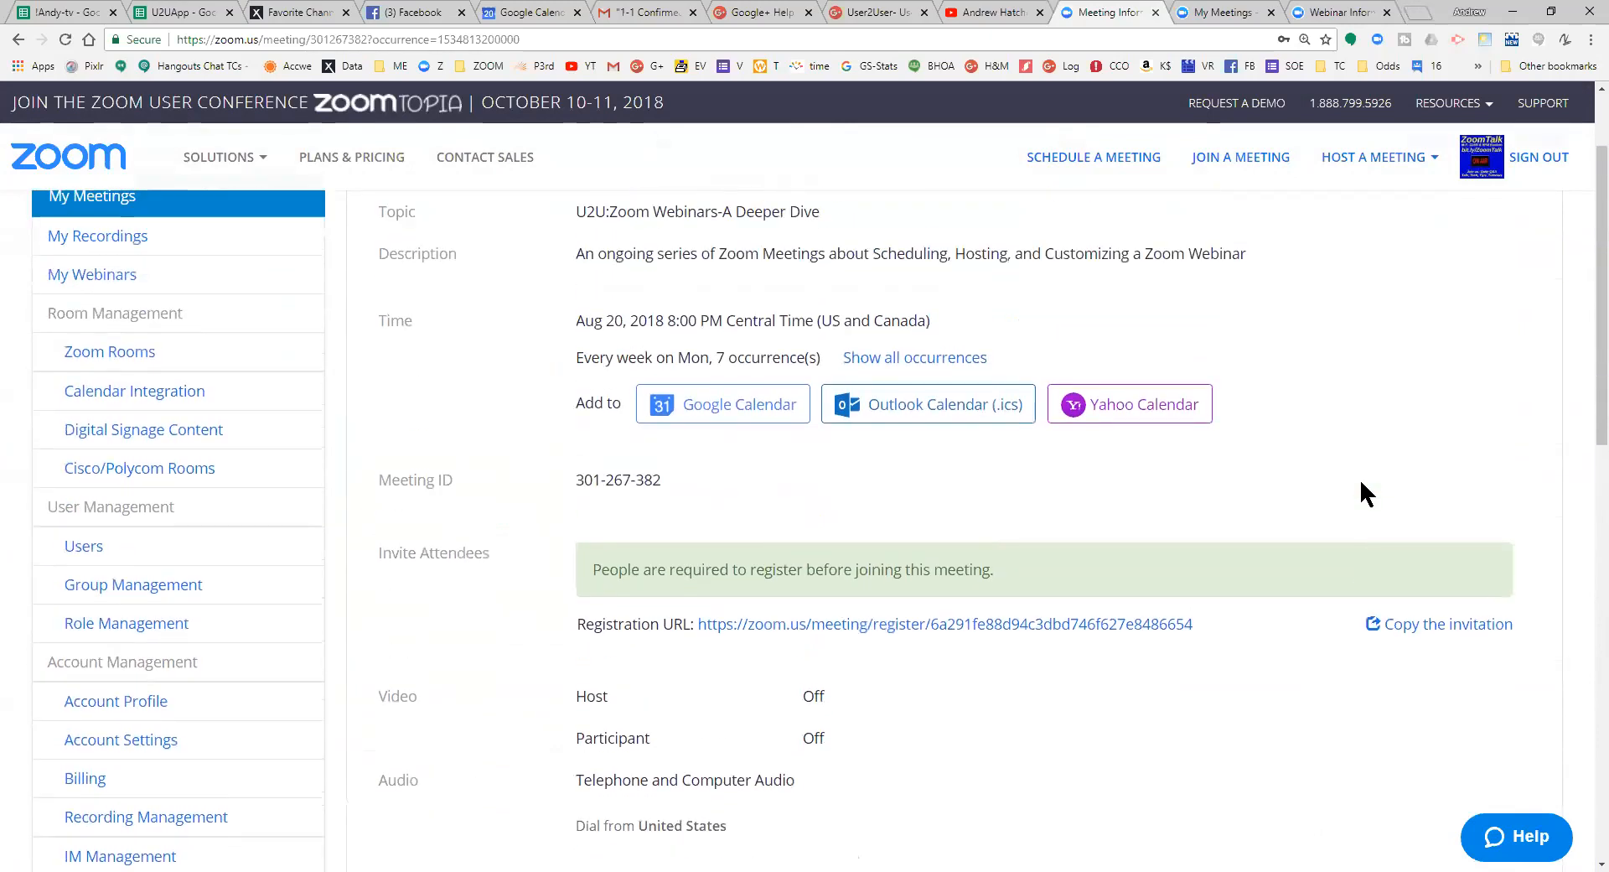